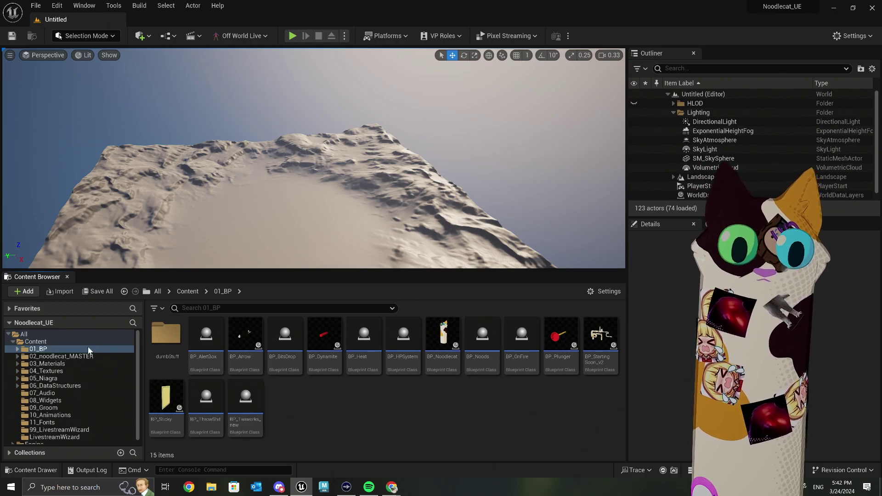
Step: Load noodlecat_testLevel, then open noodlecat_Main and browse the 01_BP blueprints folder
{"action": "left_click", "coordinate": [74, 342]}
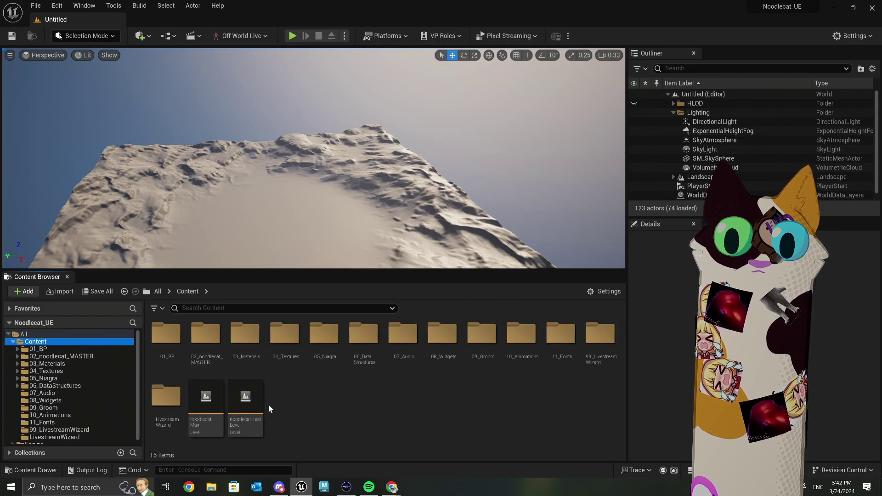
{"action": "double_click", "coordinate": [252, 403]}
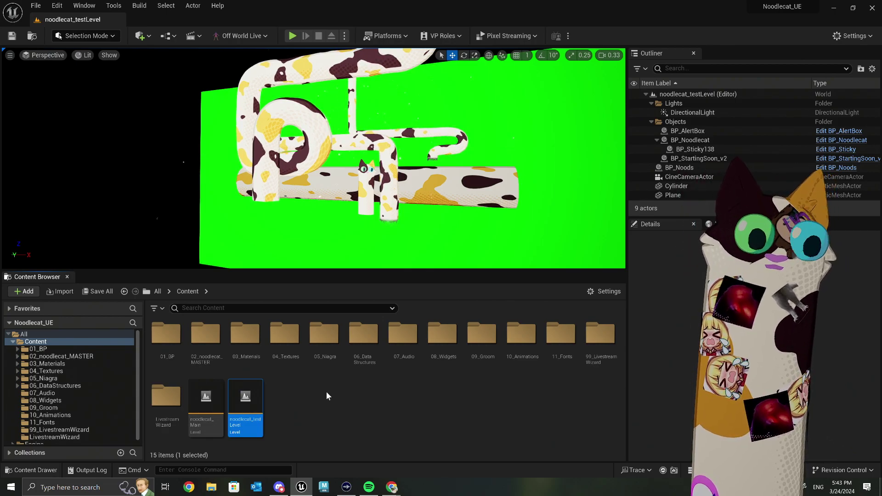
{"action": "double_click", "coordinate": [206, 400]}
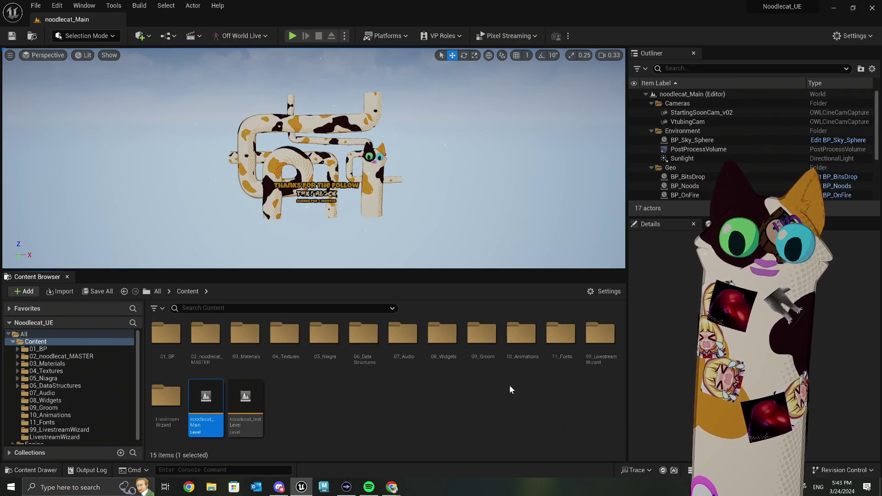
{"action": "left_click", "coordinate": [38, 349]}
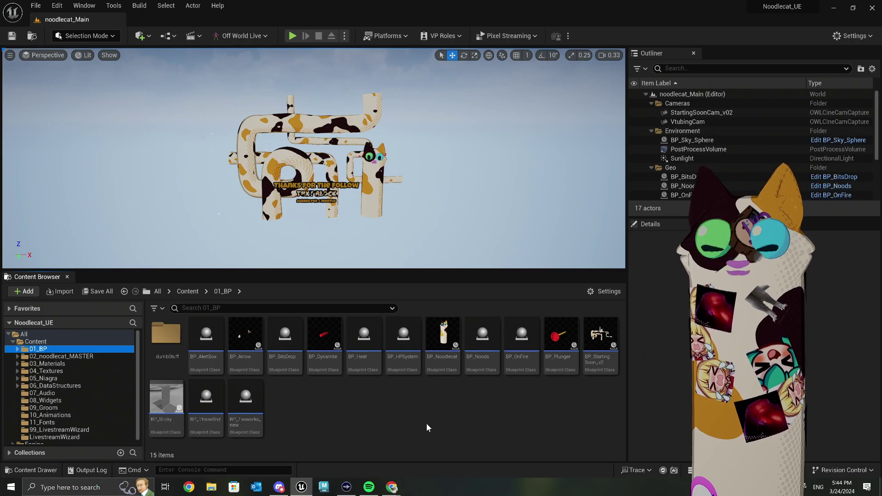
Step: Open the BP_Noodlecat Blueprint from the 01_BP folder
{"action": "double_click", "coordinate": [457, 356]}
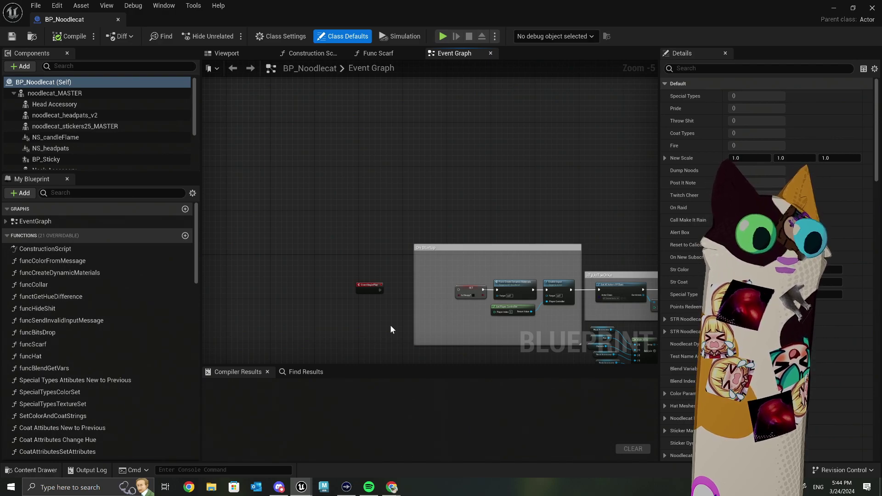
Step: Wire Event BeginPlay's exec pin to the SET Is Sleepy node
{"action": "scroll", "coordinate": [390, 329], "scroll_direction": "down", "scroll_amount": 1}
{"action": "right_click_drag", "start_coordinate": [393, 329], "coordinate": [374, 271]}
{"action": "scroll", "coordinate": [363, 233], "scroll_direction": "up", "scroll_amount": 4}
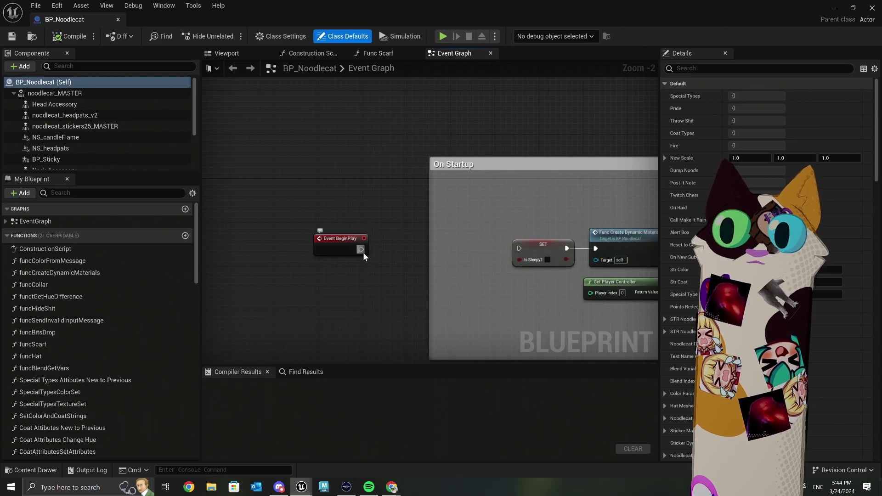
{"action": "left_click_drag", "start_coordinate": [362, 250], "coordinate": [519, 248]}
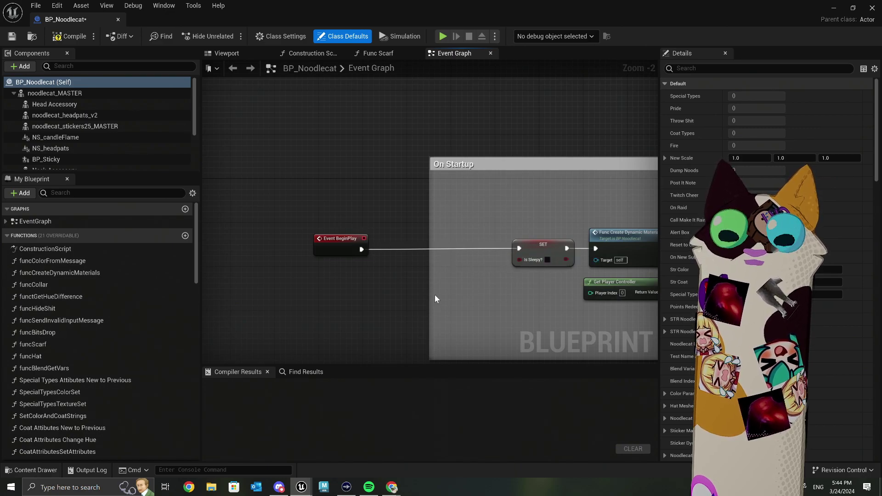
Step: Survey the rest of the event graph's comment groups, then return to the level editor
{"action": "scroll", "coordinate": [435, 294], "scroll_direction": "down", "scroll_amount": 4}
{"action": "right_click_drag", "start_coordinate": [435, 294], "coordinate": [473, 156]}
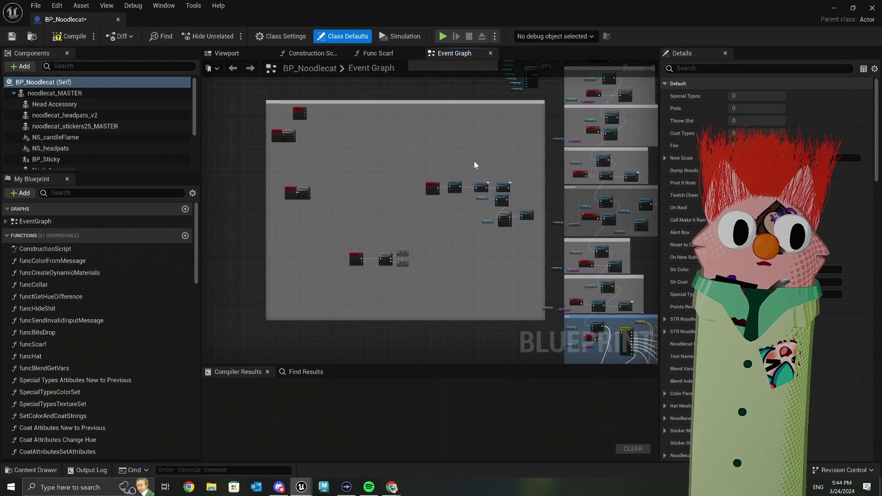
{"action": "scroll", "coordinate": [473, 161], "scroll_direction": "down", "scroll_amount": 2}
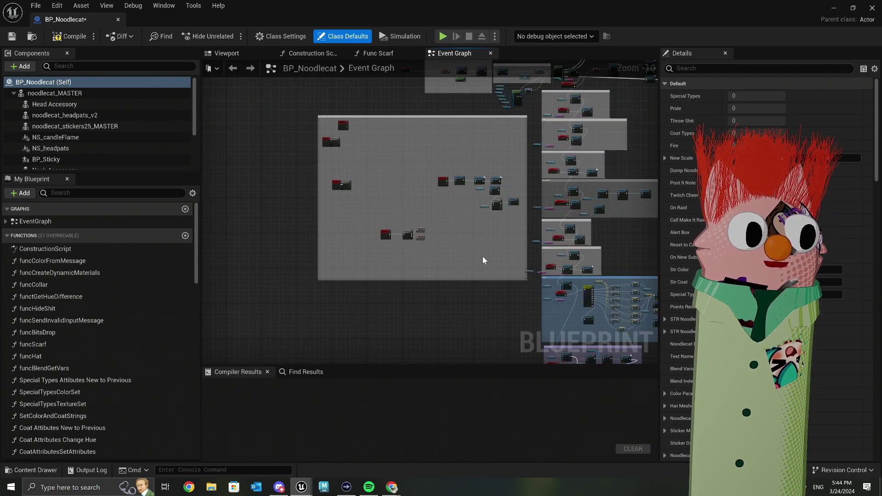
{"action": "right_click_drag", "start_coordinate": [483, 274], "coordinate": [325, 120]}
{"action": "scroll", "coordinate": [332, 182], "scroll_direction": "up", "scroll_amount": 3}
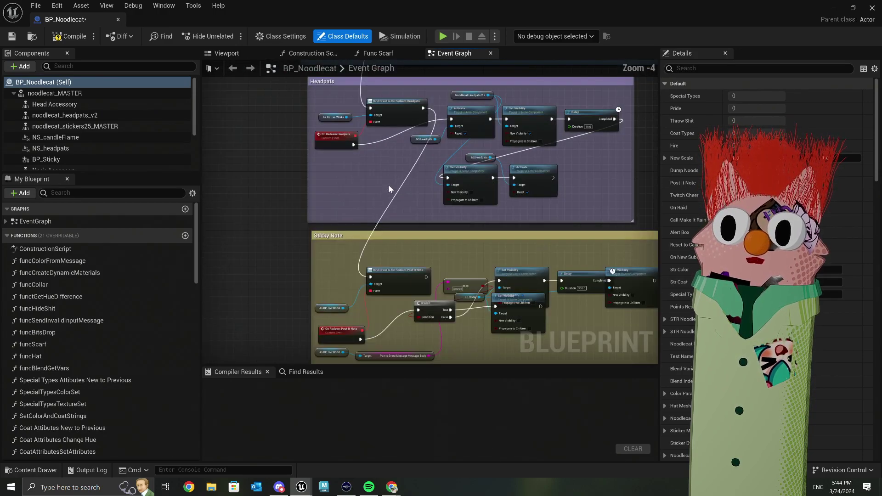
{"action": "scroll", "coordinate": [332, 182], "scroll_direction": "down", "scroll_amount": 3}
{"action": "scroll", "coordinate": [332, 183], "scroll_direction": "up", "scroll_amount": 1}
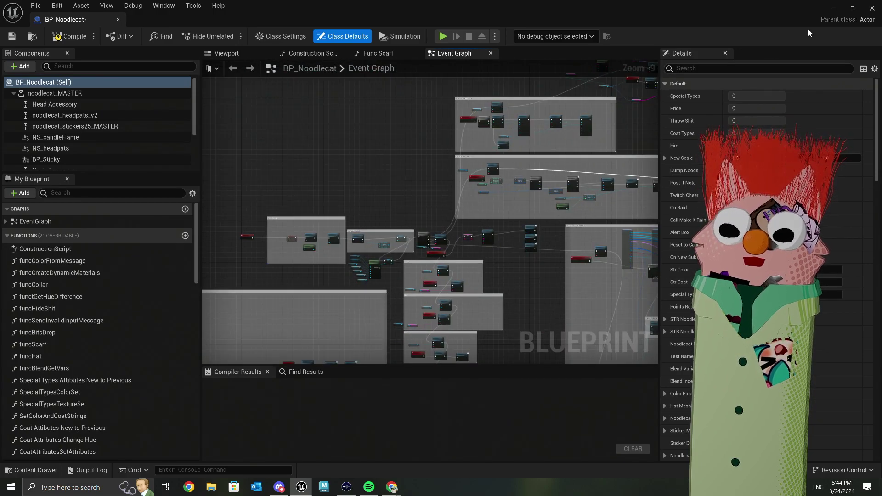
{"action": "key", "text": "alt+Tab"}
Step: Open BP_Heat and look through its JSON, line trace, hit result and Call On Boop nodes
{"action": "double_click", "coordinate": [373, 347]}
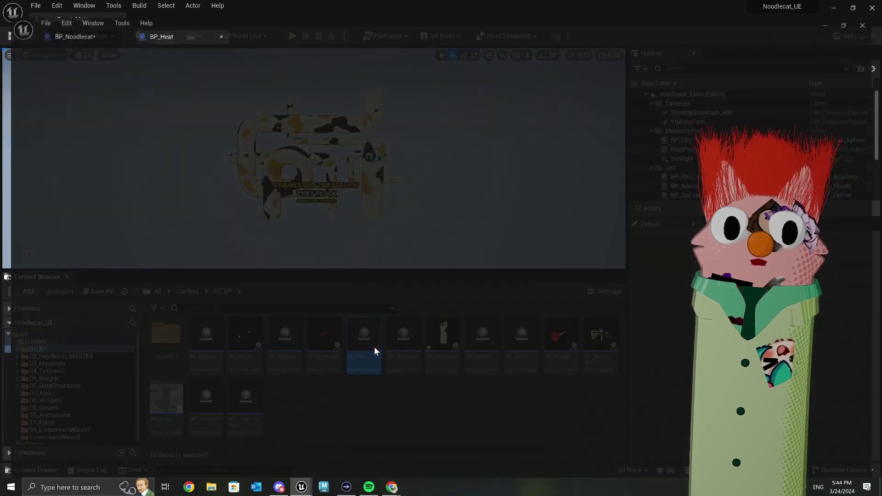
{"action": "mouse_move", "coordinate": [400, 301]}
{"action": "right_mouse_down"}
{"action": "mouse_move", "coordinate": [301, 229]}
{"action": "mouse_move", "coordinate": [358, 258]}
{"action": "mouse_move", "coordinate": [248, 243]}
{"action": "right_mouse_up"}
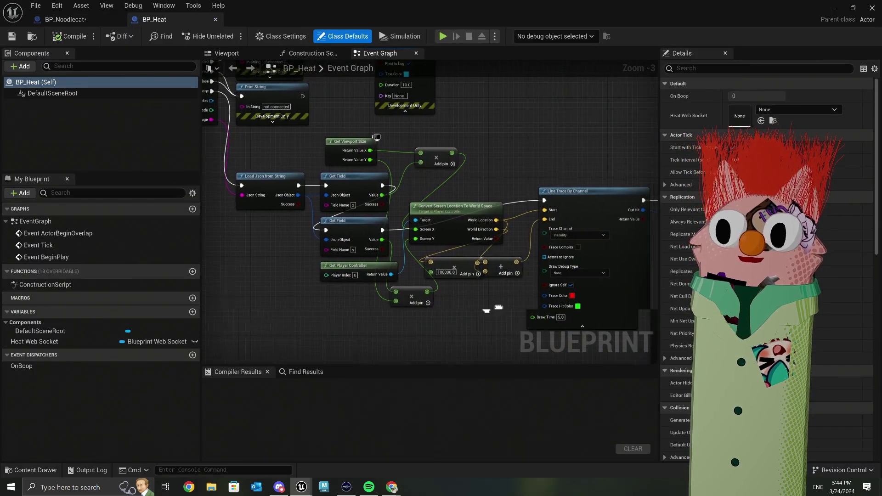
{"action": "right_click_drag", "start_coordinate": [515, 291], "coordinate": [293, 268]}
{"action": "right_click_drag", "start_coordinate": [558, 307], "coordinate": [360, 297]}
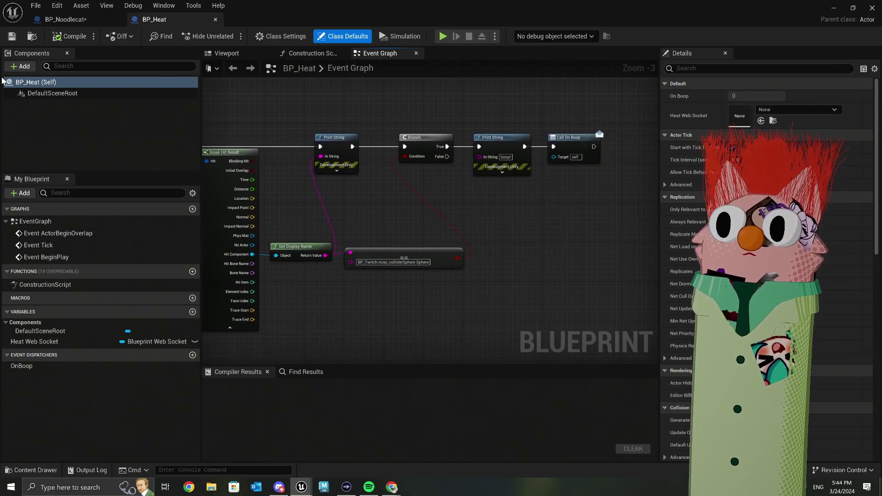
Step: Back in the level, run a test play of noodlecat_Main and stop it
{"action": "left_click", "coordinate": [832, 10]}
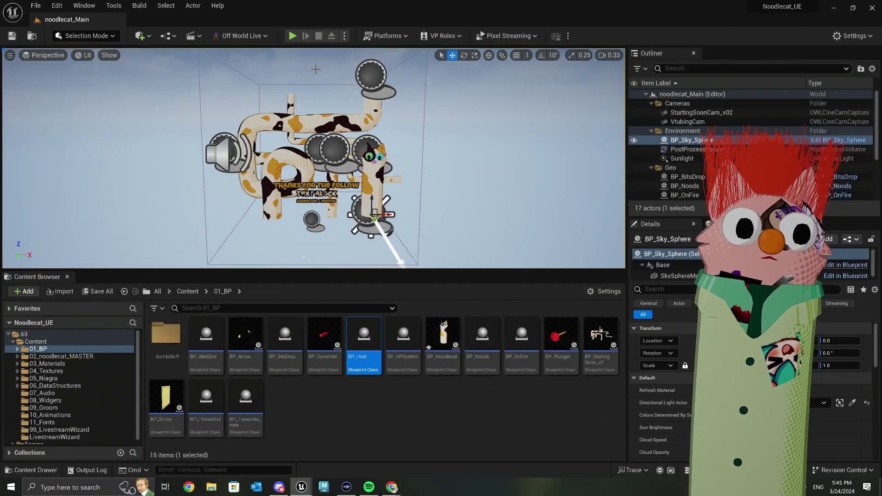
{"action": "left_click", "coordinate": [292, 36]}
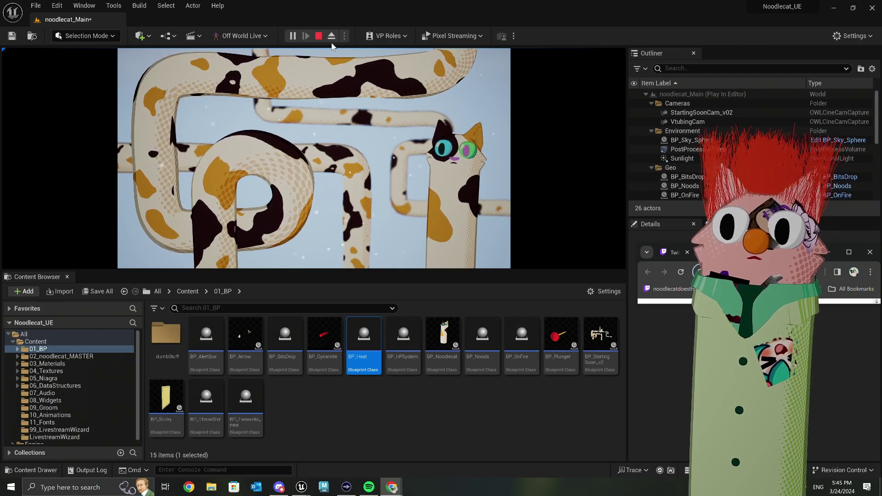
{"action": "left_click", "coordinate": [319, 36]}
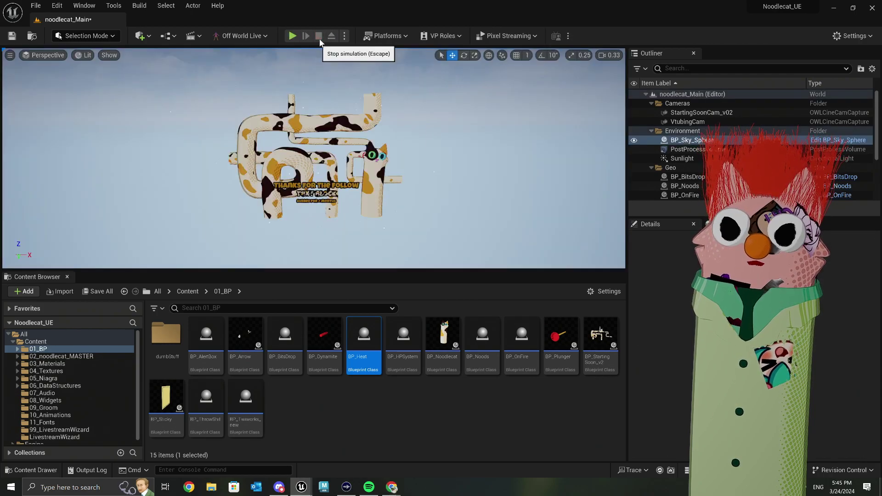
Step: In BP_Heat, set Line Trace By Channel's Draw Debug Type to For Duration
{"action": "double_click", "coordinate": [363, 340]}
{"action": "scroll", "coordinate": [536, 246], "scroll_direction": "up", "scroll_amount": 3}
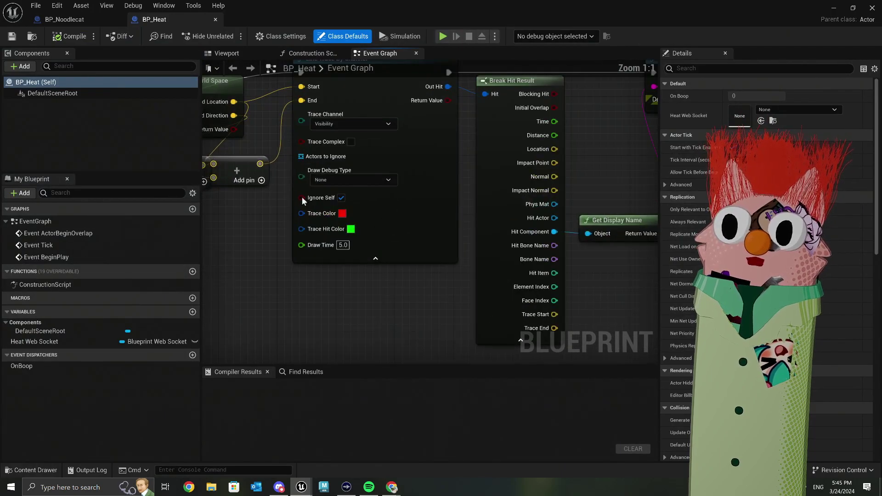
{"action": "left_click", "coordinate": [369, 180]}
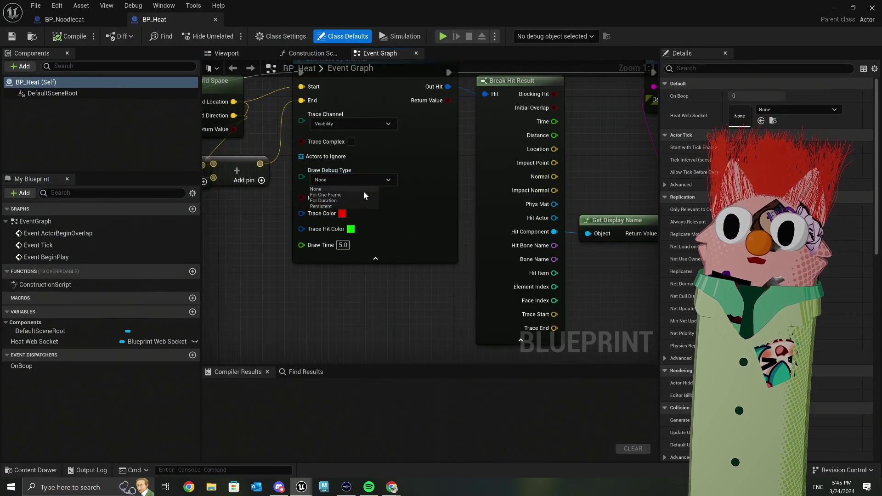
{"action": "left_click", "coordinate": [340, 201]}
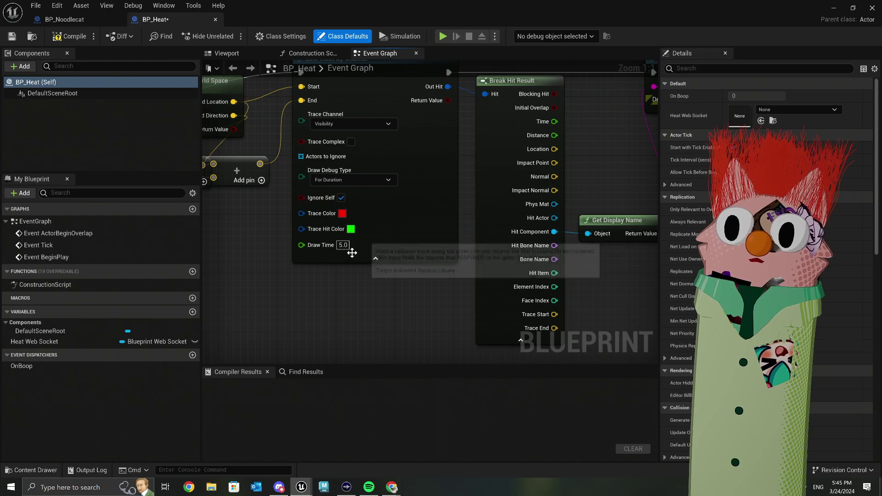
Step: Compile and save BP_Heat, then return to the level editor
{"action": "left_click", "coordinate": [55, 40]}
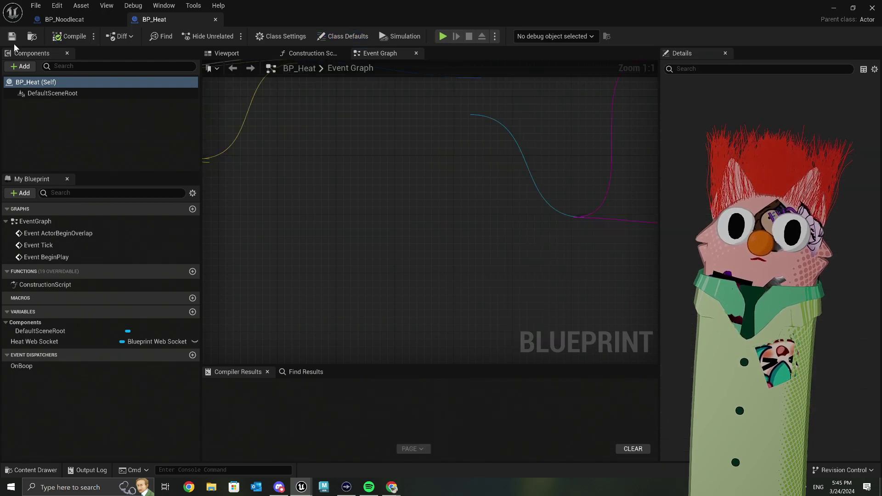
{"action": "left_click", "coordinate": [11, 37]}
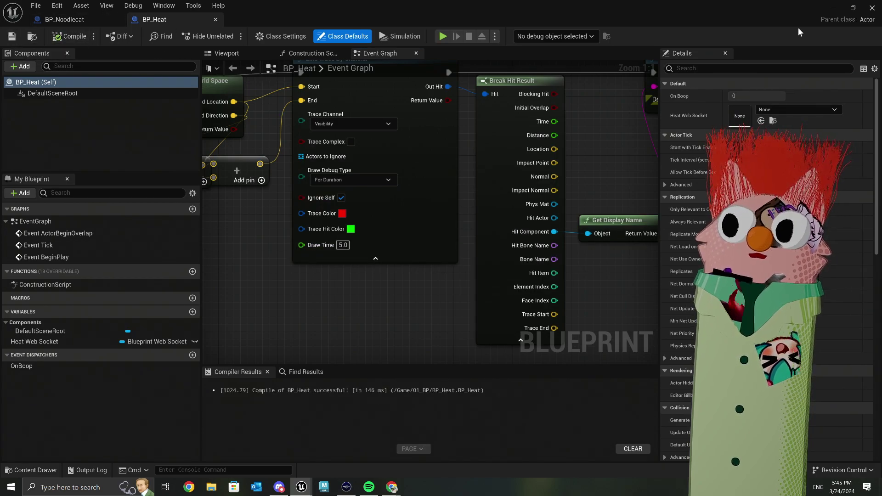
{"action": "left_click", "coordinate": [834, 9]}
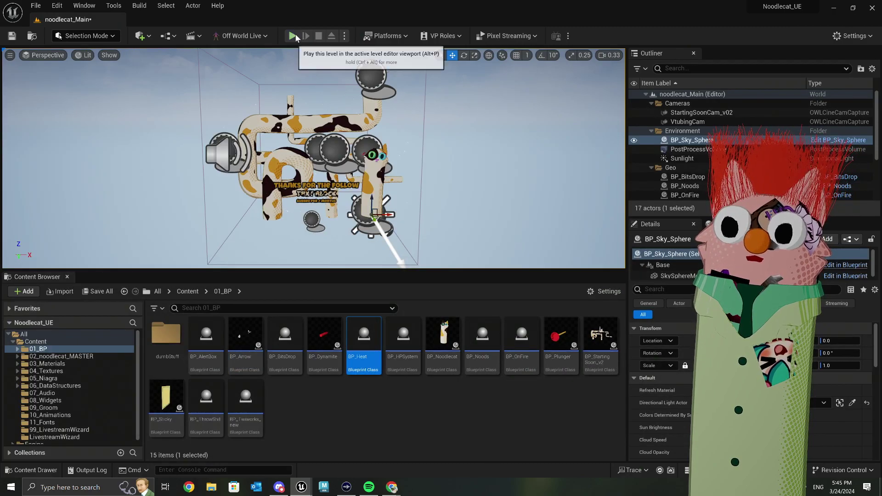
Step: Start Play-in-Editor on noodlecat_Main and make the game view full screen with F11
{"action": "left_click", "coordinate": [293, 36]}
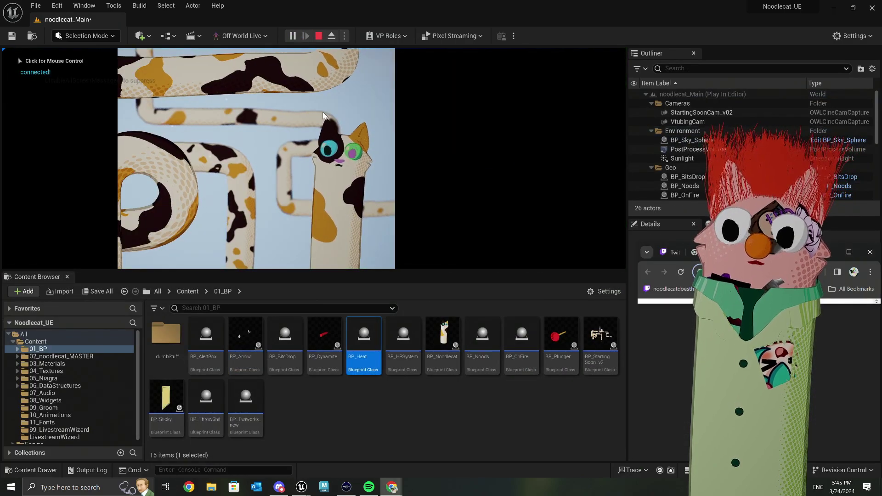
{"action": "key", "text": "F11"}
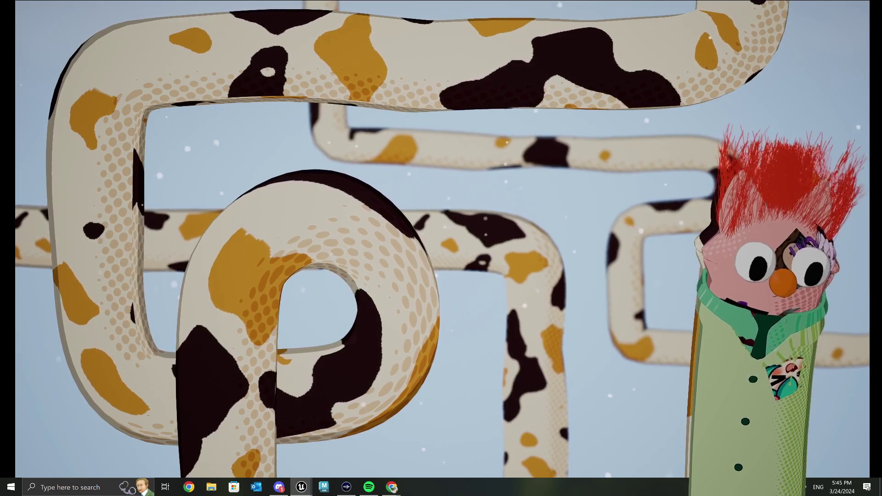
{"action": "left_click", "coordinate": [392, 487]}
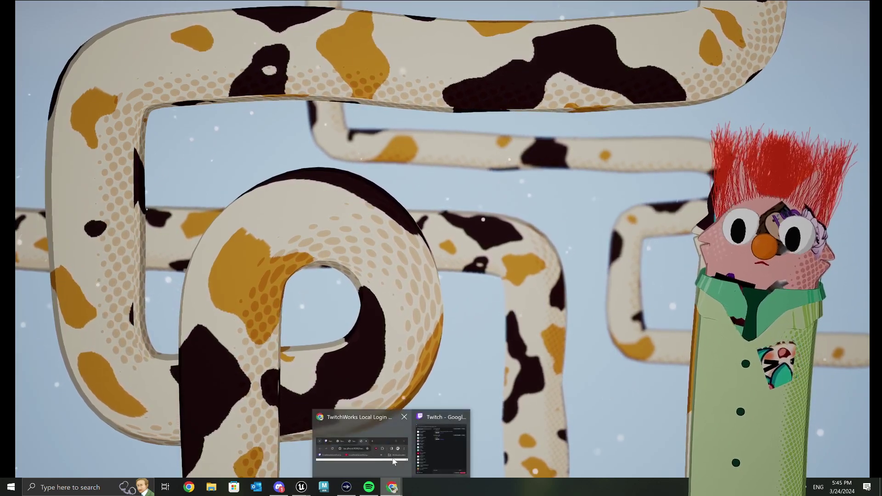
{"action": "left_click", "coordinate": [393, 487]}
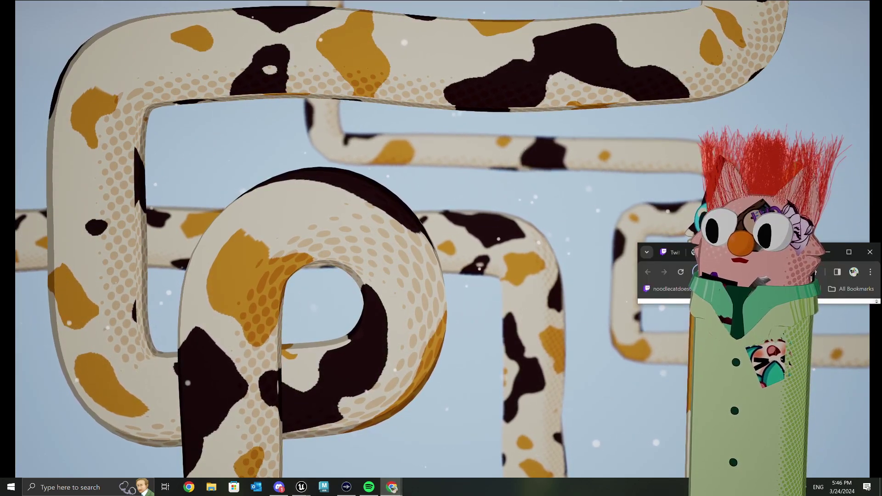
{"action": "left_click", "coordinate": [650, 289]}
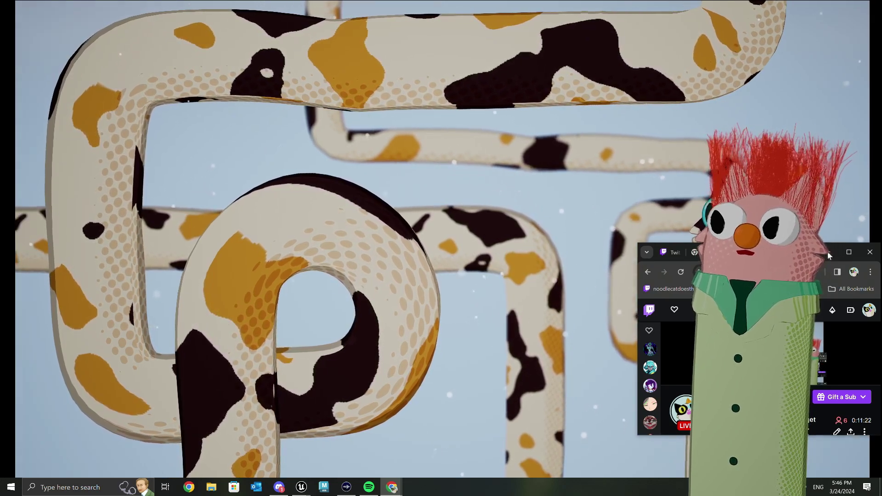
{"action": "left_click", "coordinate": [829, 258]}
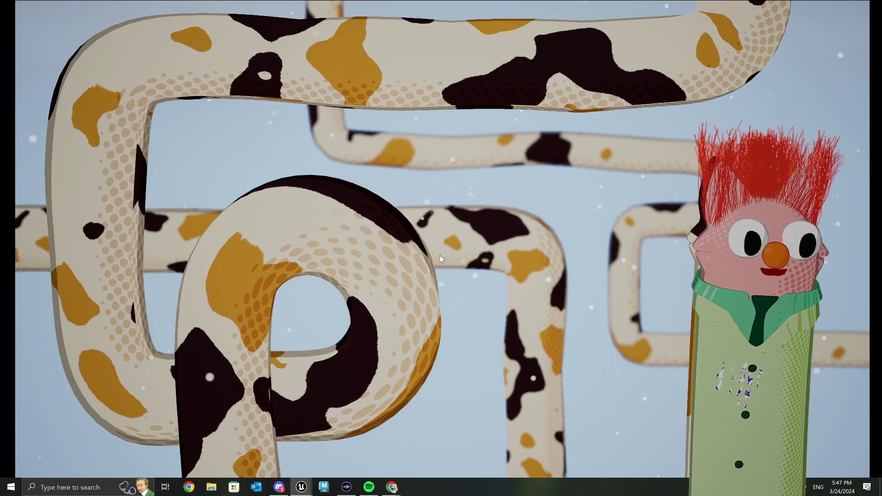
Step: Focus the game view and end the Play-in-Editor session with Esc
{"action": "left_click", "coordinate": [328, 201]}
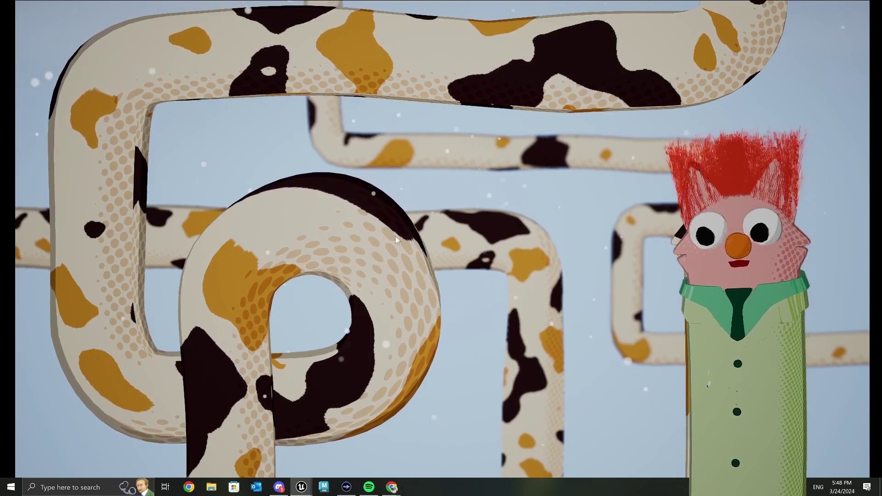
{"action": "key", "text": "Escape"}
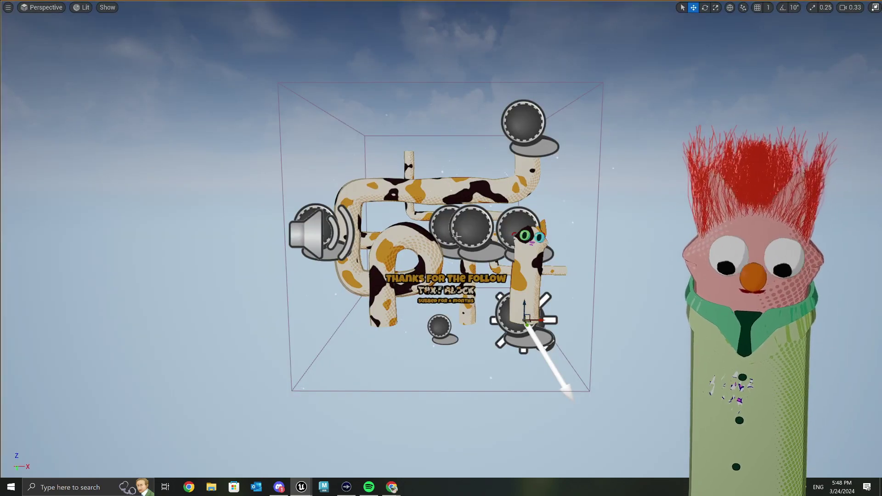
Step: Leave full-screen view, clear the asset selection, and open BP_Noodlecat's event graph
{"action": "key", "text": "F11"}
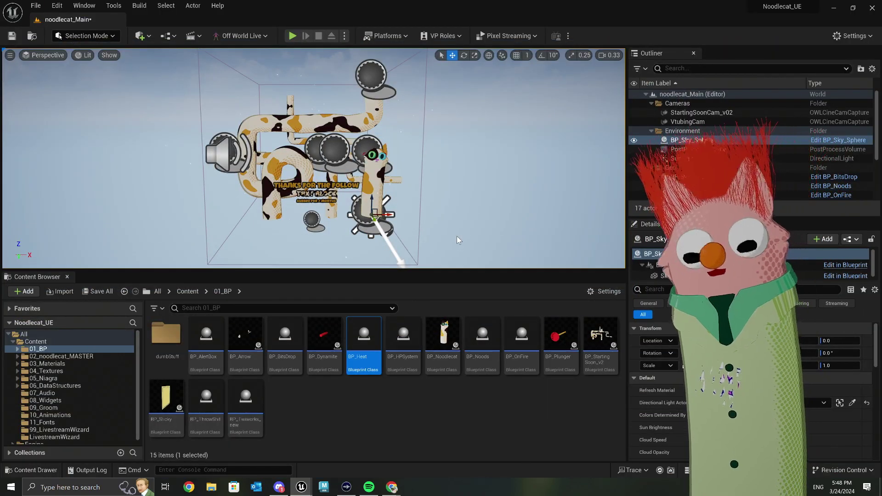
{"action": "left_click", "coordinate": [365, 407]}
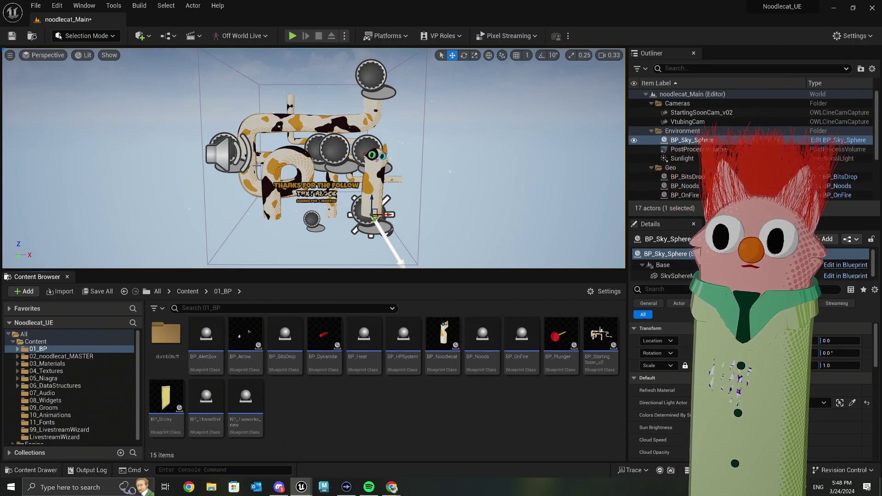
{"action": "double_click", "coordinate": [442, 339]}
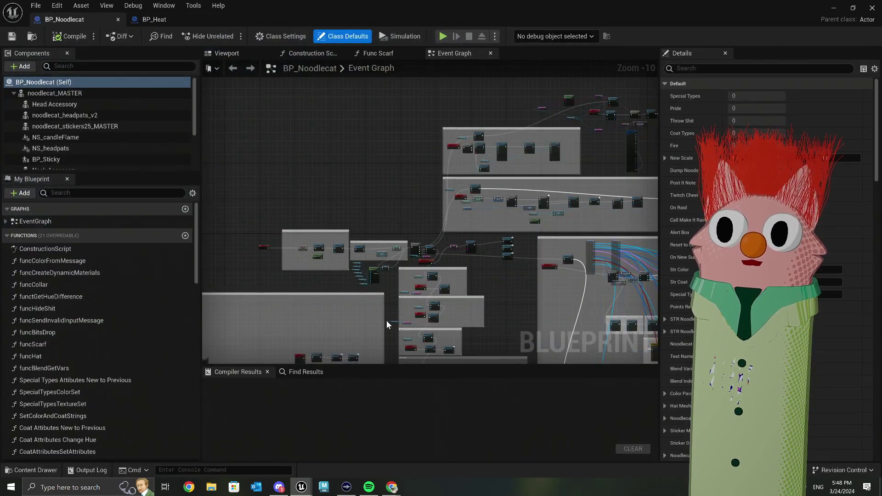
{"action": "right_click_drag", "start_coordinate": [387, 321], "coordinate": [370, 118]}
Step: Glance at the BP_Heat graph, then pan BP_Noodlecat to the iT jUsT wOrKs node group
{"action": "left_click", "coordinate": [154, 19]}
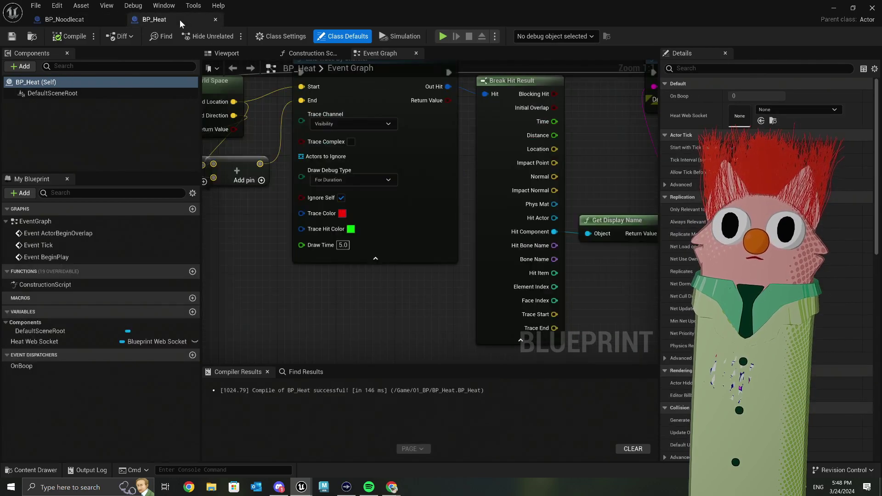
{"action": "scroll", "coordinate": [439, 282], "scroll_direction": "down", "scroll_amount": 3}
{"action": "scroll", "coordinate": [434, 294], "scroll_direction": "up", "scroll_amount": 3}
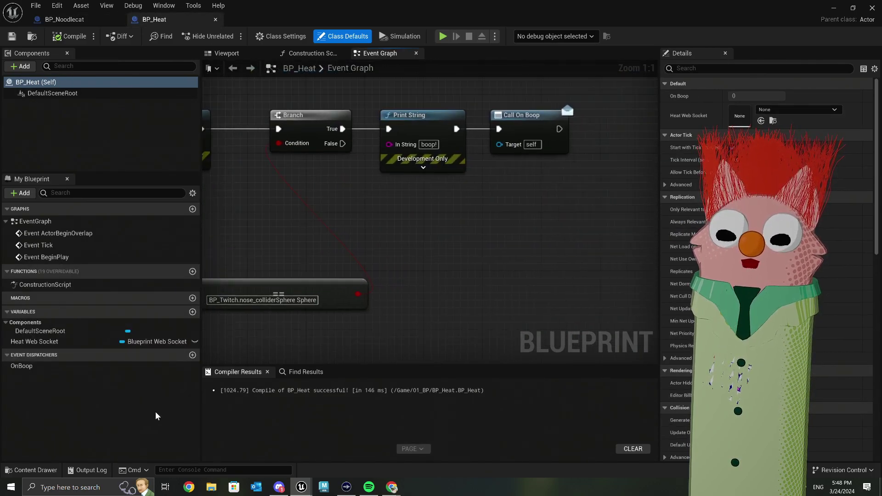
{"action": "left_click", "coordinate": [64, 19]}
{"action": "scroll", "coordinate": [296, 252], "scroll_direction": "down", "scroll_amount": 5}
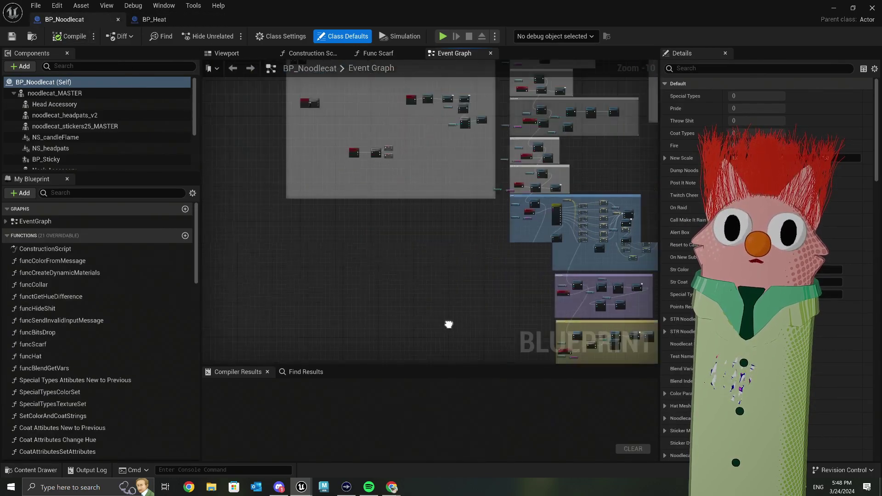
{"action": "scroll", "coordinate": [412, 237], "scroll_direction": "up", "scroll_amount": 8}
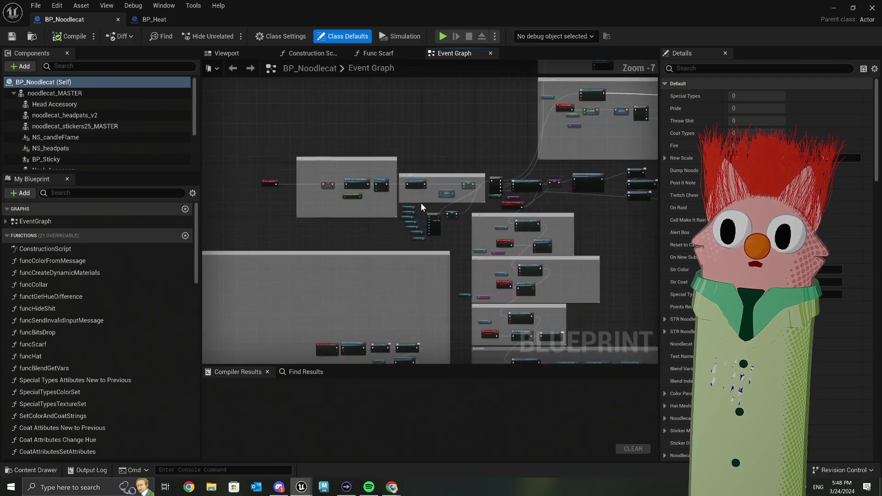
{"action": "right_click_drag", "start_coordinate": [459, 198], "coordinate": [358, 329]}
{"action": "right_click_drag", "start_coordinate": [357, 196], "coordinate": [441, 210]}
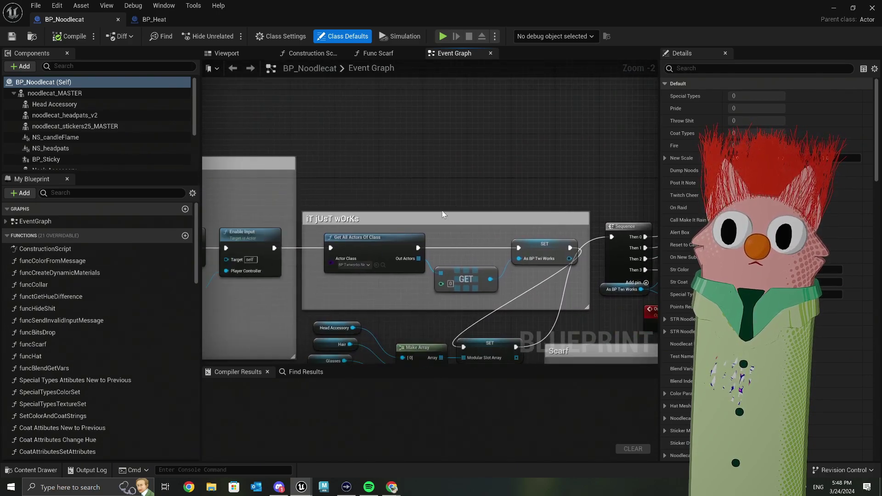
Step: Back in the level, select BP_AlertBox and filter its properties to physics
{"action": "left_click", "coordinate": [833, 9]}
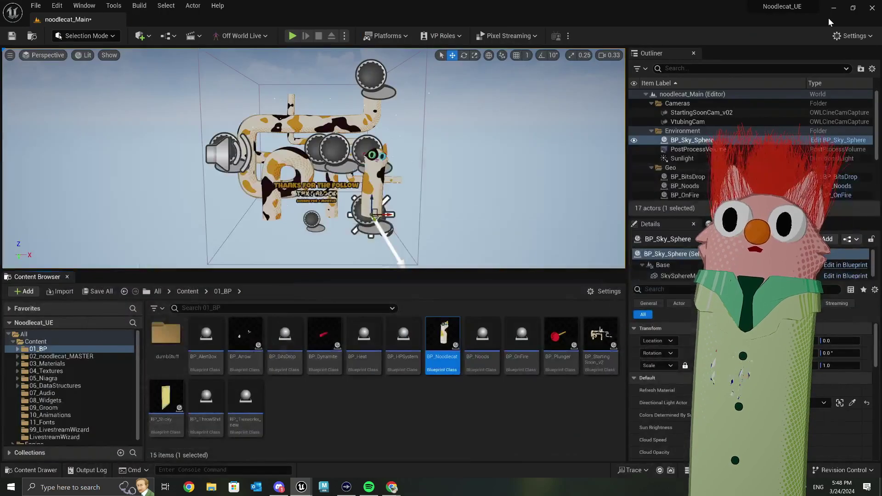
{"action": "left_click", "coordinate": [317, 184]}
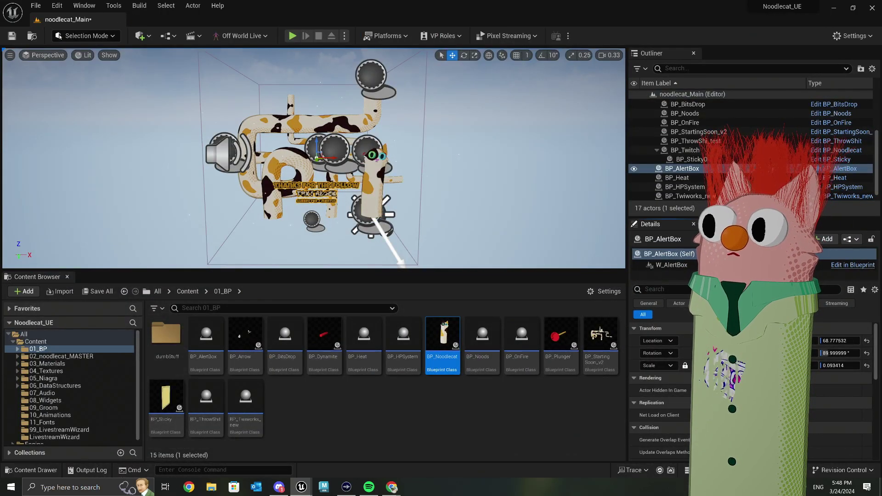
{"action": "left_click", "coordinate": [758, 304]}
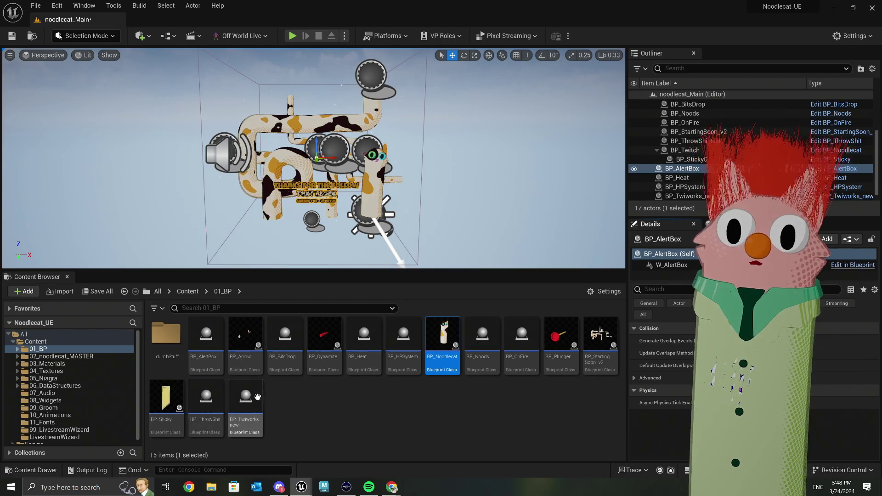
Step: Open the BP_AlertBox Blueprint and look over its event graph
{"action": "left_click", "coordinate": [204, 352]}
{"action": "double_click", "coordinate": [205, 353]}
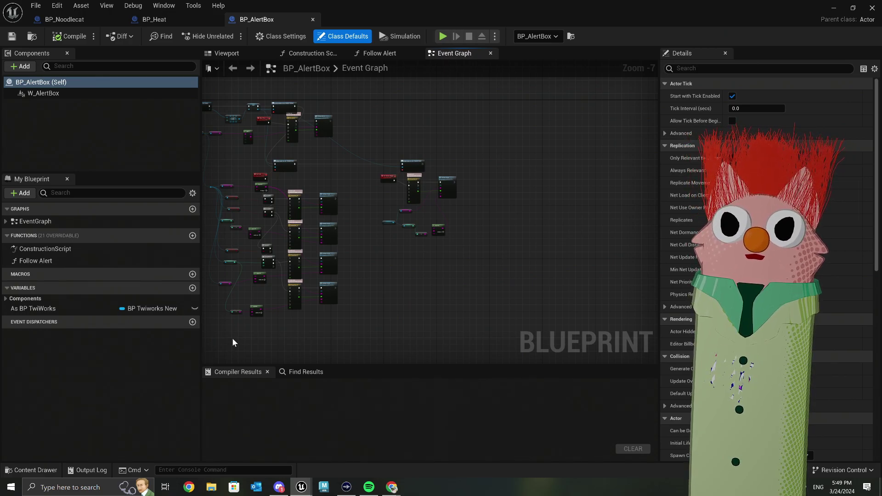
{"action": "scroll", "coordinate": [389, 239], "scroll_direction": "up", "scroll_amount": 4}
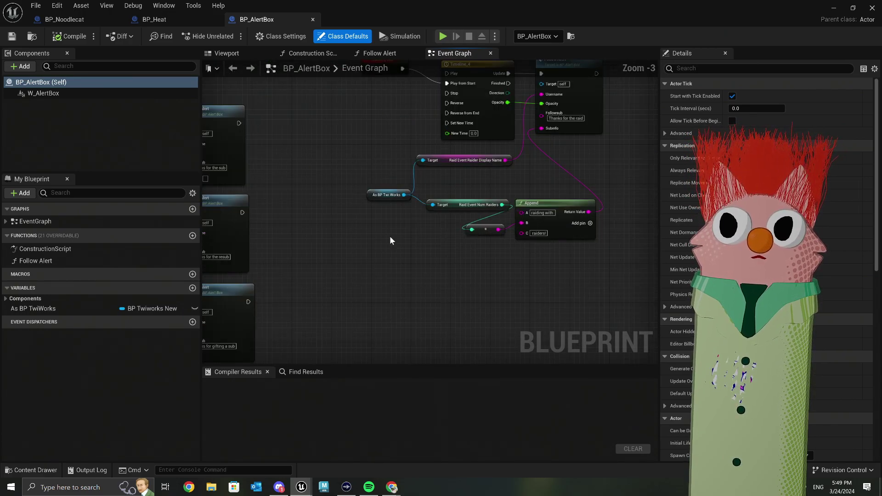
{"action": "scroll", "coordinate": [391, 241], "scroll_direction": "down", "scroll_amount": 3}
{"action": "right_click_drag", "start_coordinate": [528, 262], "coordinate": [526, 324]}
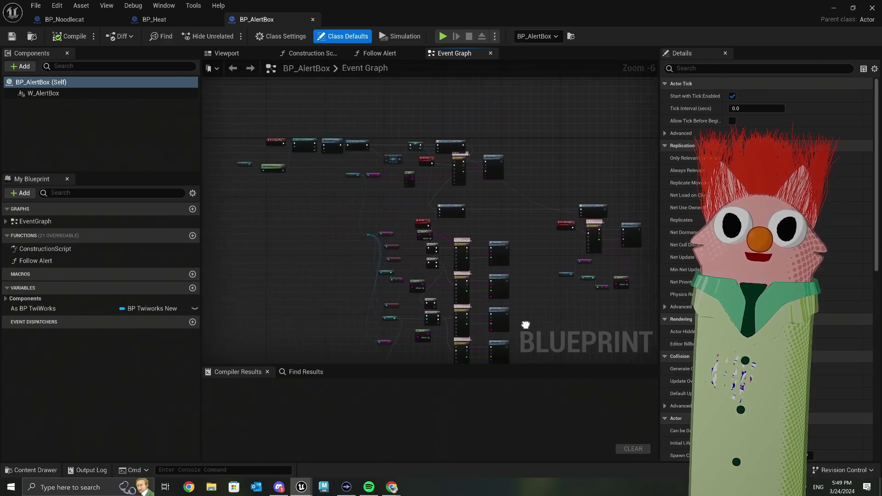
Step: Select the W_AlertBox component and expand its Collision Presets in Details
{"action": "left_click", "coordinate": [43, 93]}
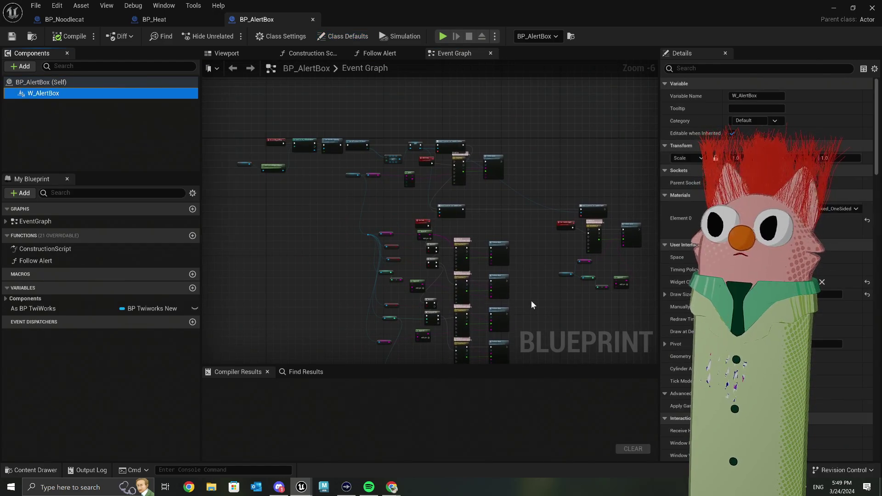
{"action": "scroll", "coordinate": [767, 266], "scroll_direction": "down", "scroll_amount": 10}
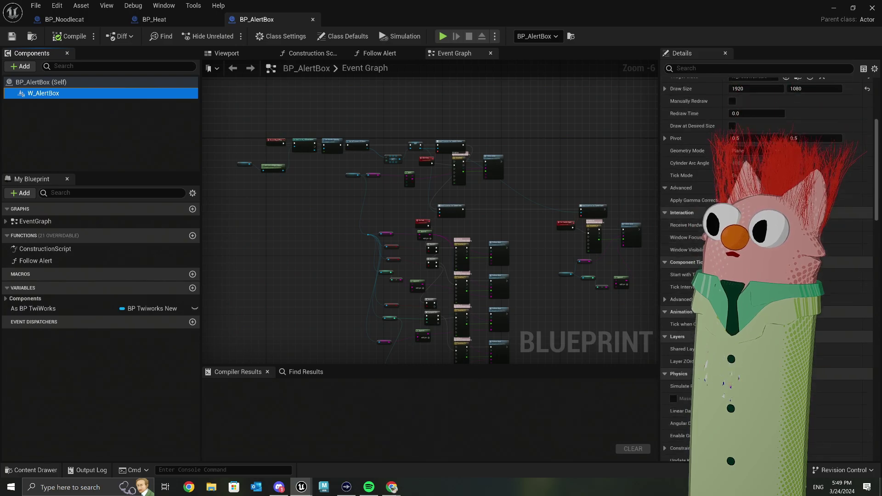
{"action": "scroll", "coordinate": [688, 260], "scroll_direction": "down", "scroll_amount": 5}
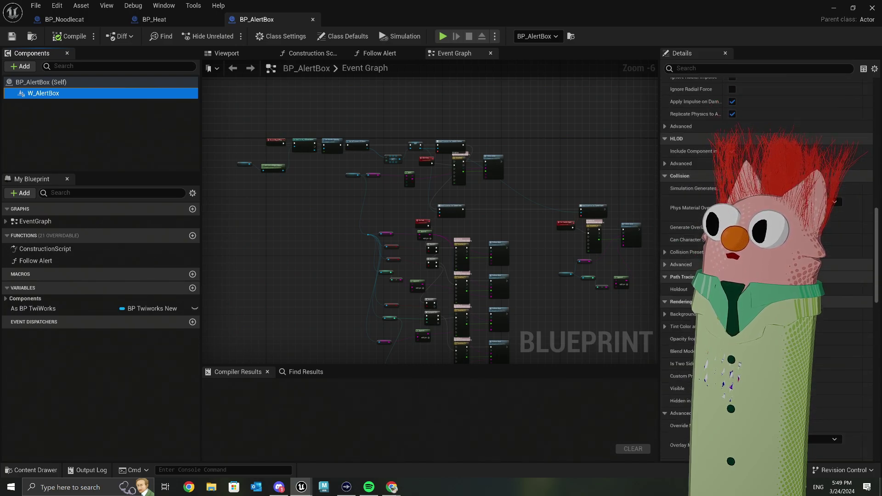
{"action": "left_click", "coordinate": [665, 251]}
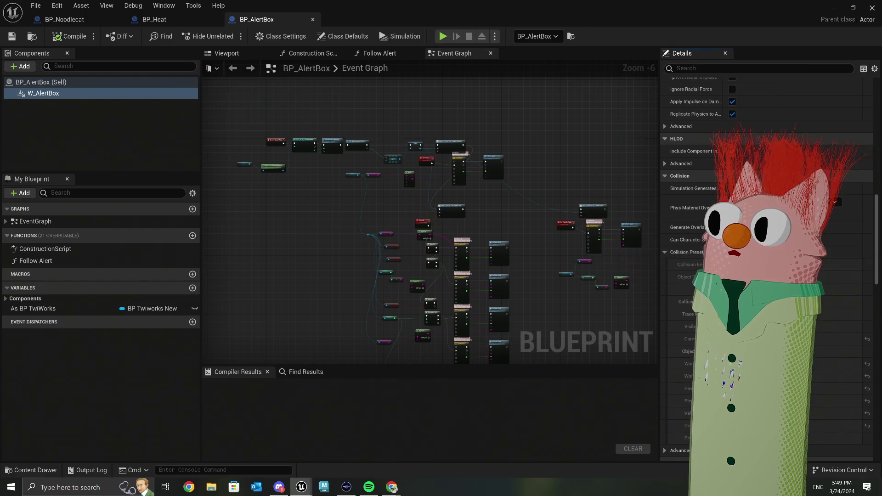
{"action": "scroll", "coordinate": [767, 266], "scroll_direction": "down", "scroll_amount": 1}
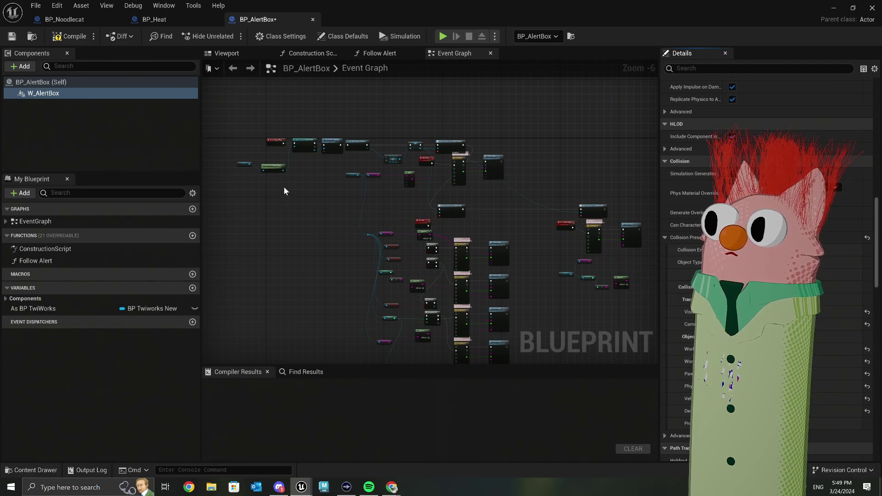
Step: Compile and save BP_AlertBox, then return to the level and select BP_Sky_Sphere
{"action": "left_click", "coordinate": [68, 36]}
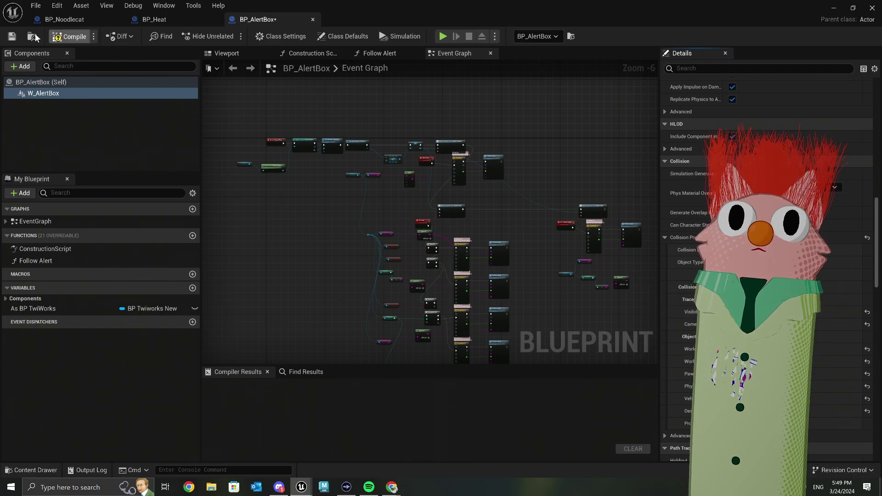
{"action": "left_click", "coordinate": [10, 37]}
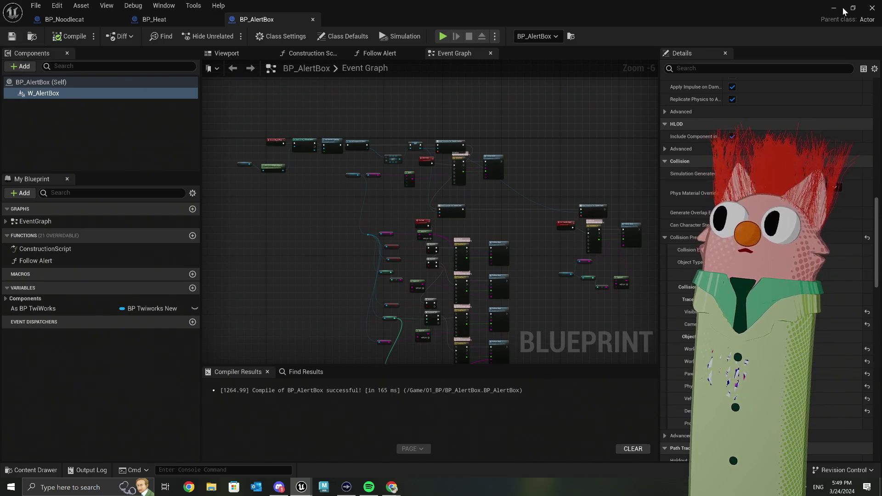
{"action": "key", "text": "alt+Tab"}
{"action": "left_click", "coordinate": [298, 56]}
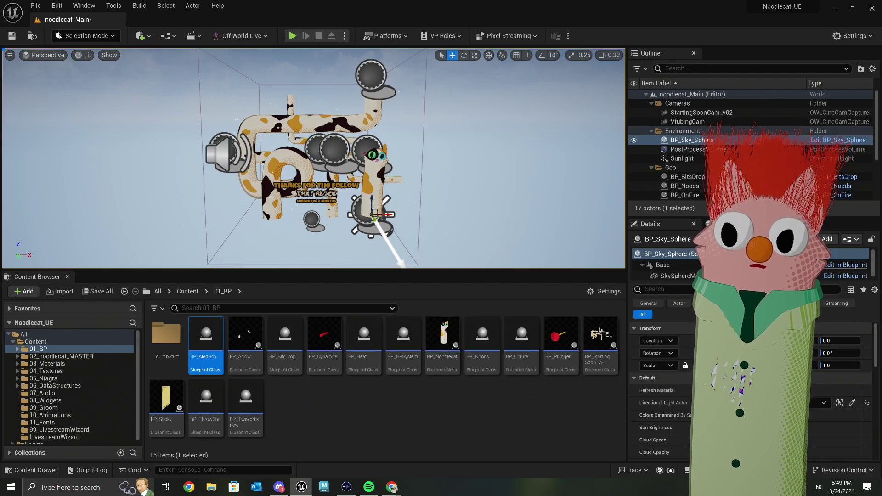
{"action": "left_click", "coordinate": [292, 35]}
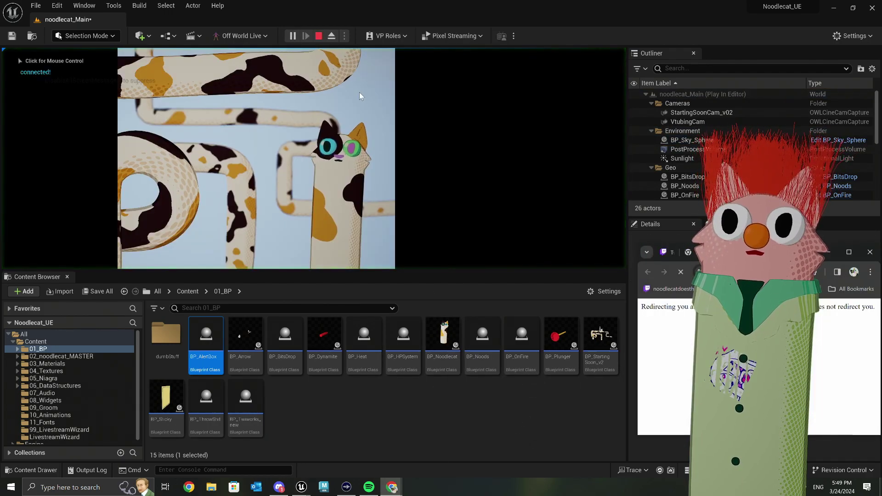
{"action": "key", "text": "F11"}
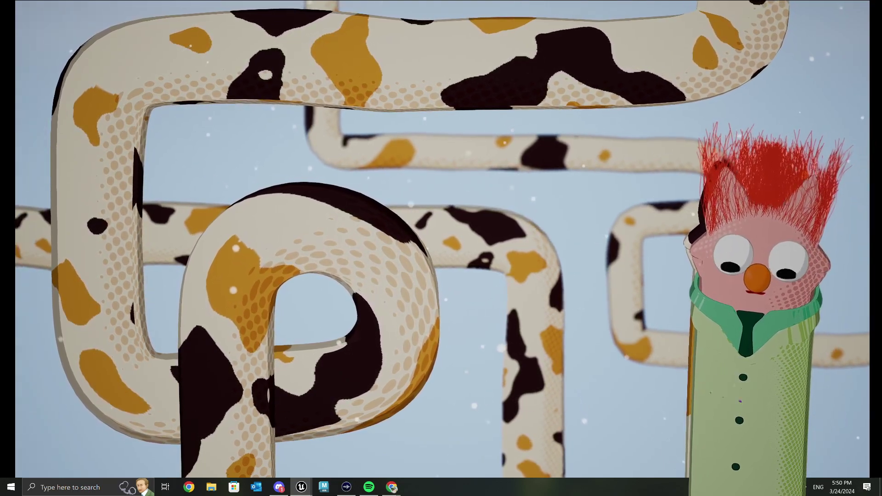
{"action": "key", "text": "F11"}
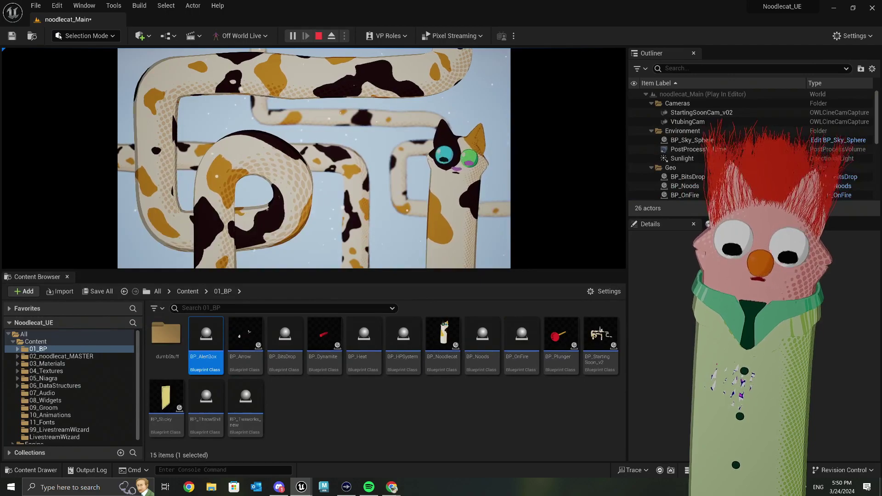
{"action": "left_click", "coordinate": [321, 36]}
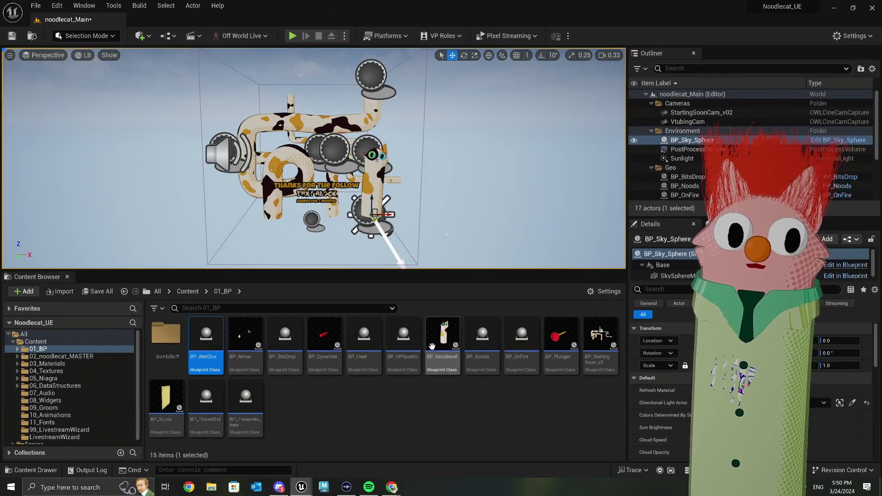
Step: Open BP_Noodlecat and enlarge the iT jUsT wOrKs comment box around the Make Array and SET nodes
{"action": "mouse_move", "coordinate": [437, 346]}
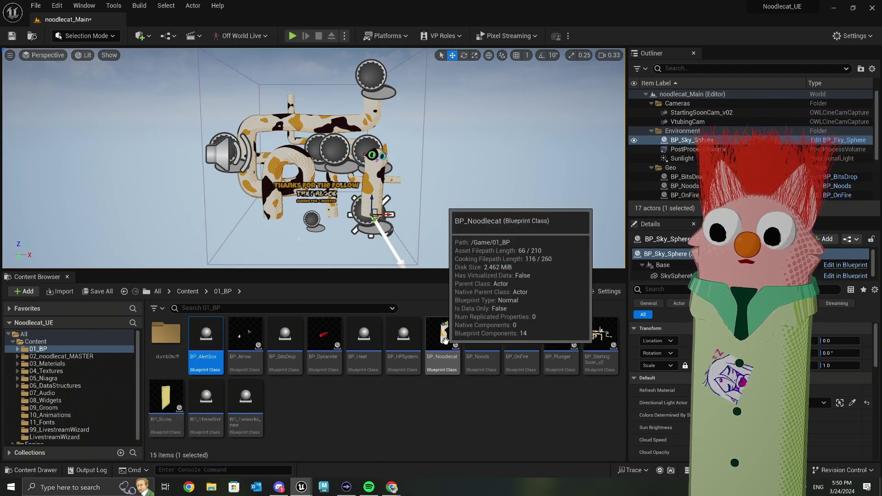
{"action": "double_click", "coordinate": [444, 340]}
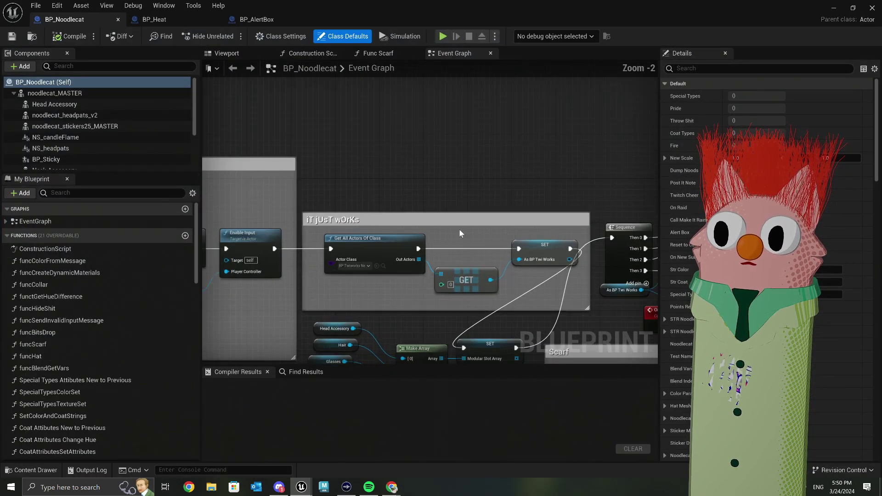
{"action": "left_click_drag", "start_coordinate": [434, 215], "coordinate": [435, 166]}
{"action": "scroll", "coordinate": [455, 255], "scroll_direction": "up", "scroll_amount": 2}
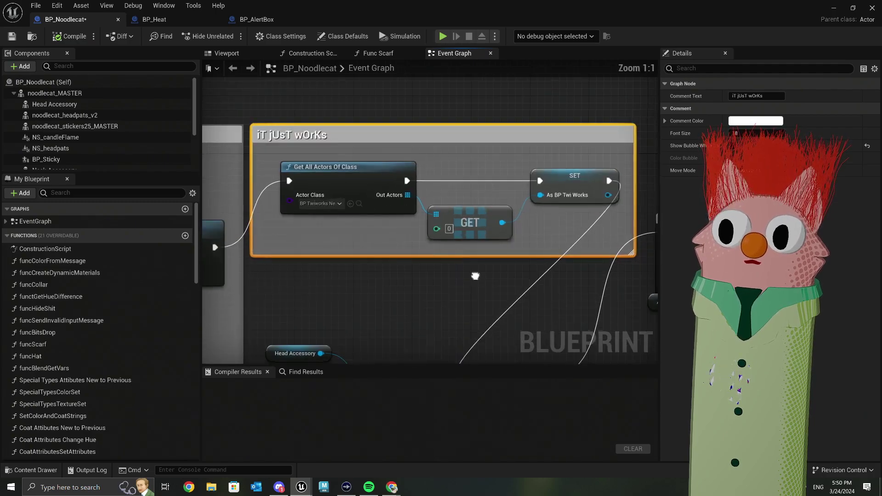
{"action": "right_click_drag", "start_coordinate": [476, 277], "coordinate": [467, 213]}
{"action": "left_click_drag", "start_coordinate": [462, 190], "coordinate": [458, 277]}
{"action": "right_click_drag", "start_coordinate": [458, 271], "coordinate": [431, 283]}
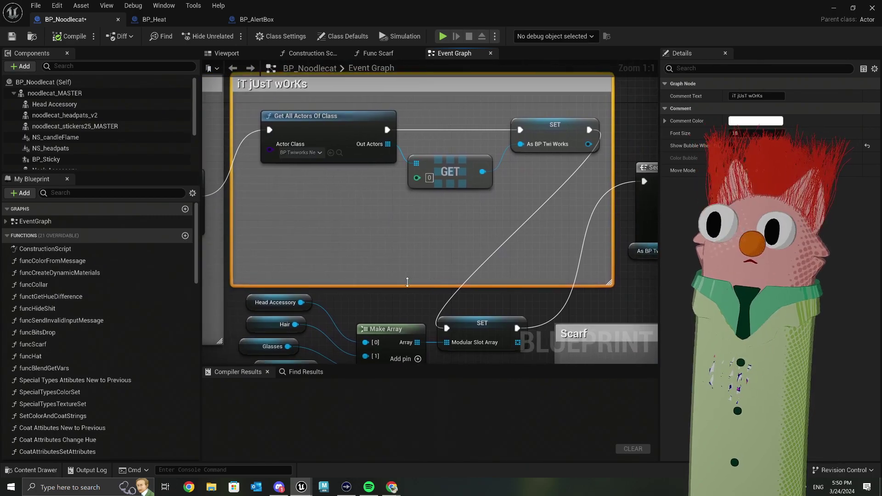
{"action": "left_click", "coordinate": [270, 224]}
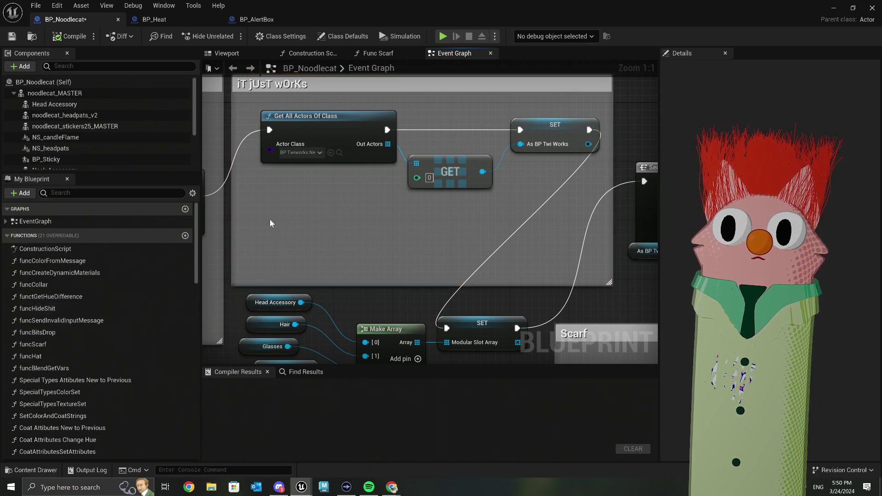
Step: Add a Get All Actors Of Class node for BP Heat, wired into the execution flow
{"action": "right_click", "coordinate": [270, 224]}
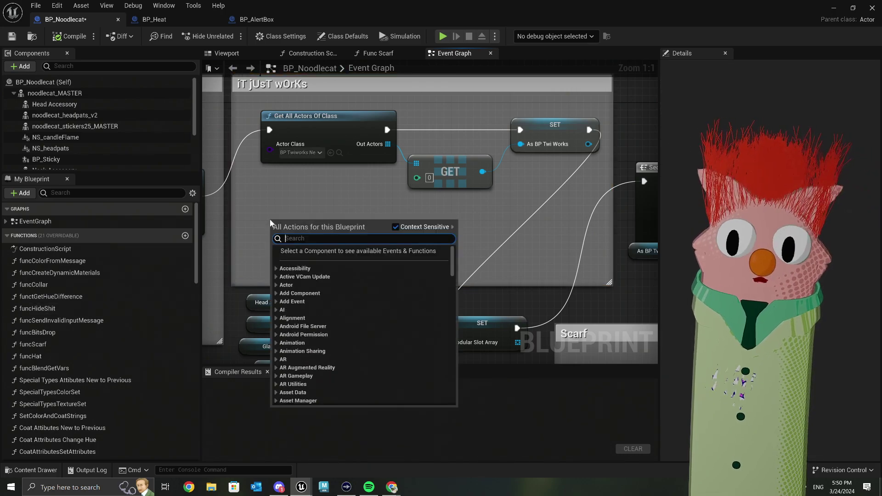
{"action": "type", "text": "get a"}
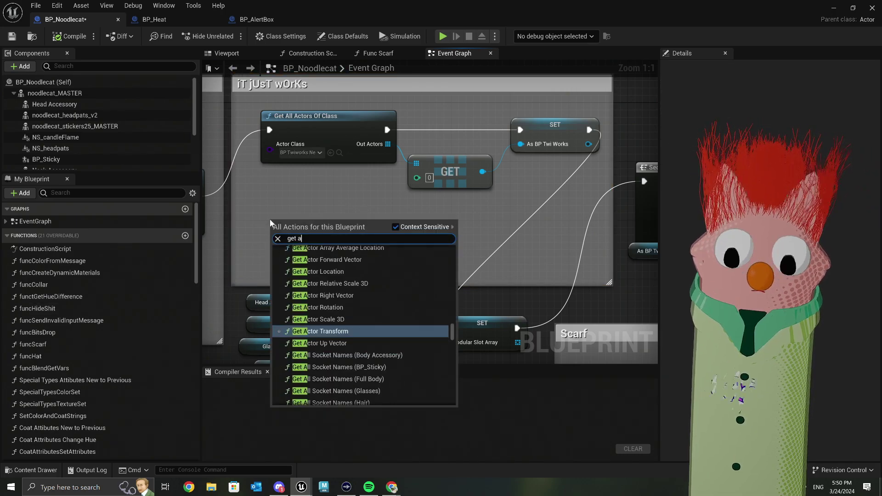
{"action": "type", "text": "ll ac"}
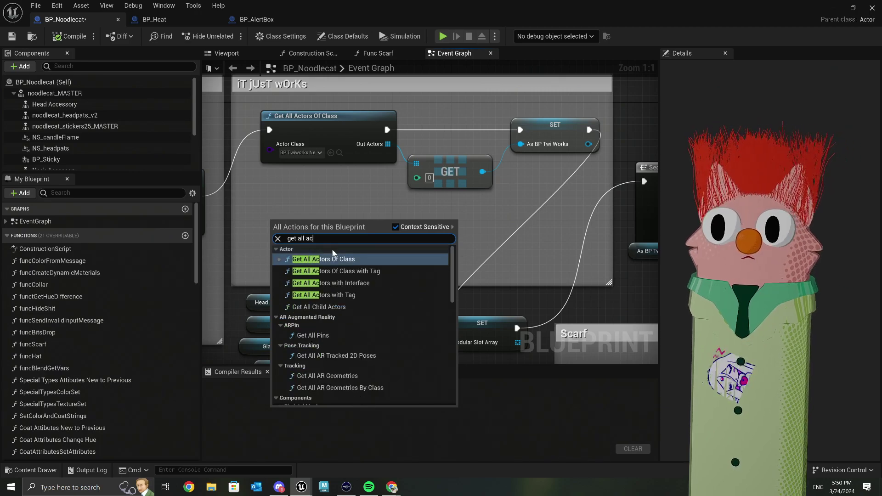
{"action": "left_click", "coordinate": [336, 263]}
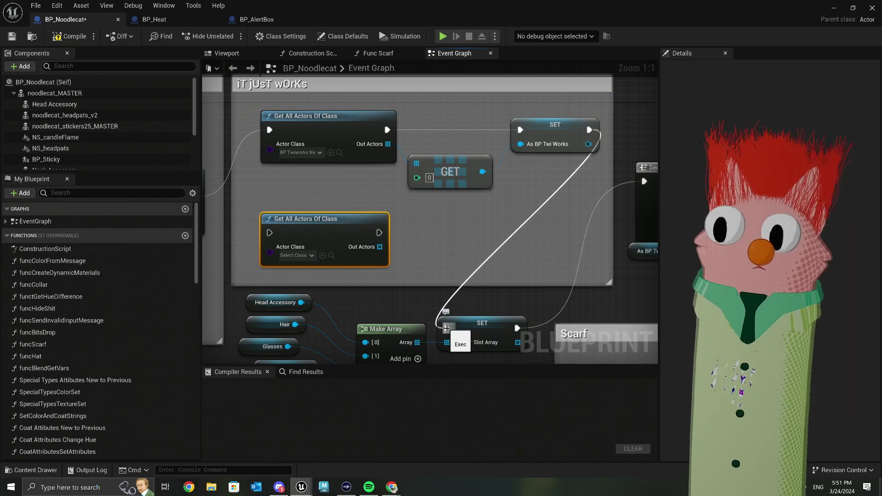
{"action": "left_click_drag", "start_coordinate": [447, 328], "coordinate": [274, 234]}
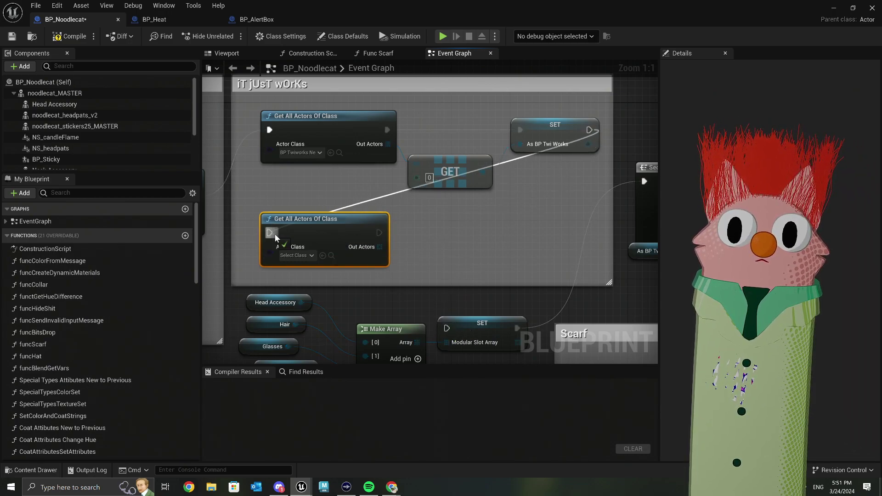
{"action": "left_click", "coordinate": [307, 256]}
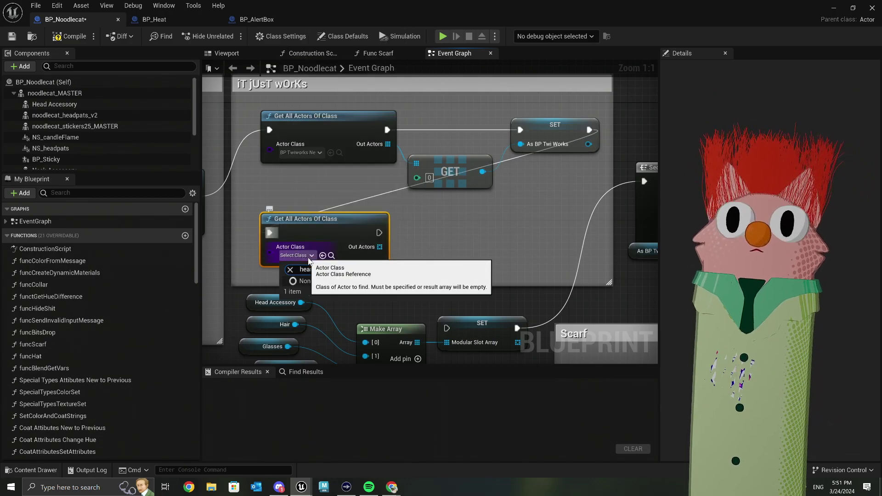
{"action": "key", "text": "BackSpace"}
{"action": "key", "text": "BackSpace"}
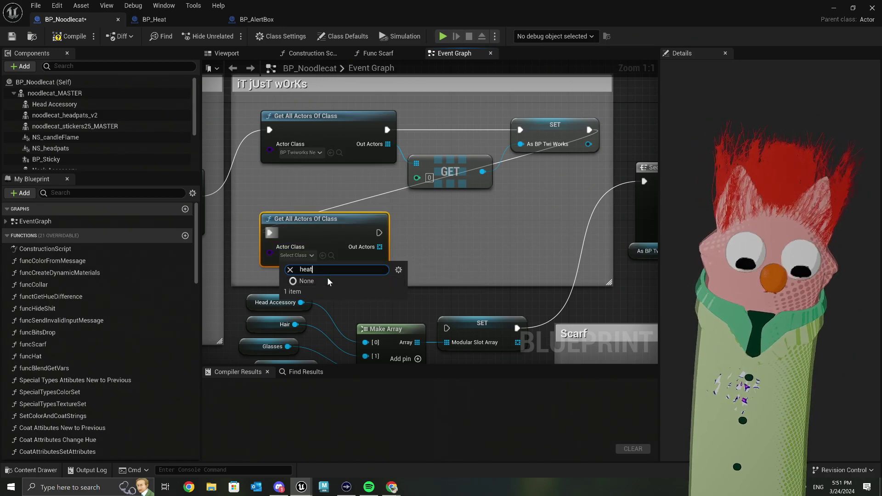
{"action": "left_click", "coordinate": [322, 291]}
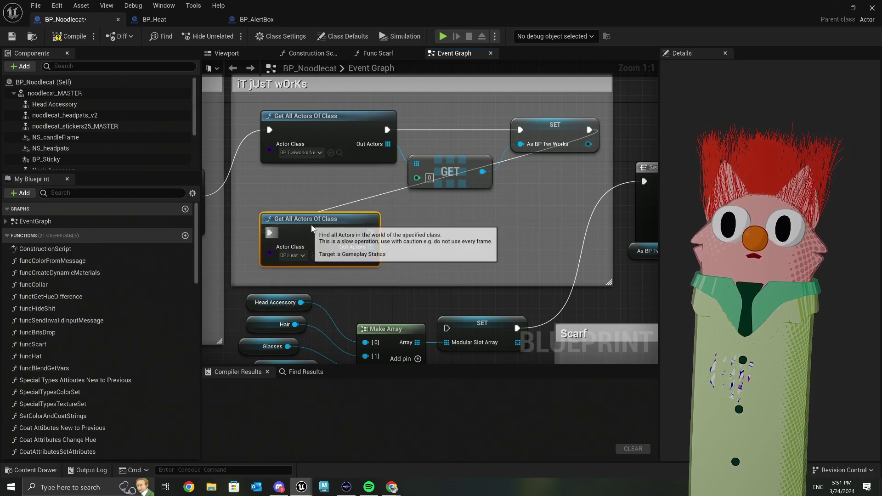
{"action": "right_click_drag", "start_coordinate": [370, 238], "coordinate": [326, 219]}
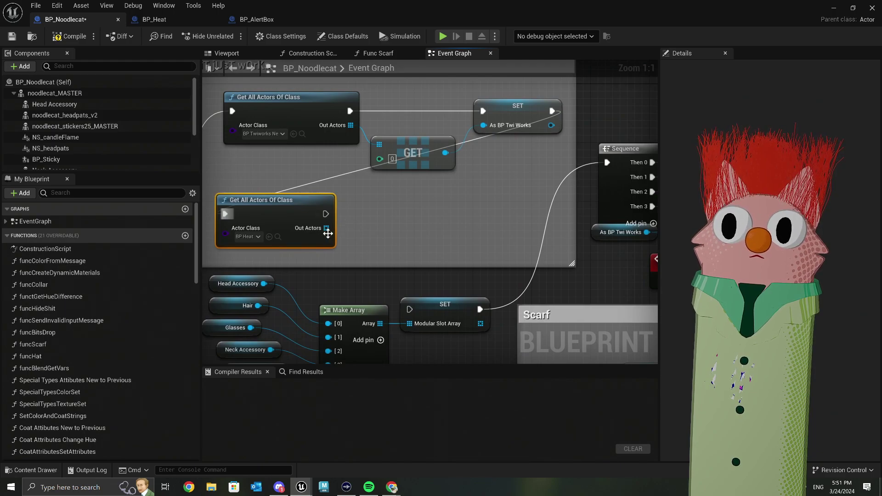
Step: Take index 0 of Out Actors with a GET node and promote it to an As BP Heat variable
{"action": "left_click_drag", "start_coordinate": [327, 229], "coordinate": [354, 247]}
{"action": "type", "text": "get"}
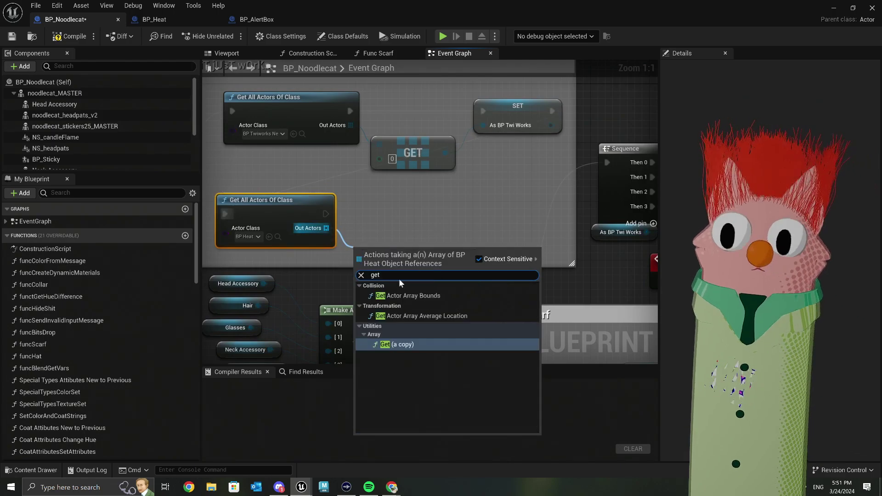
{"action": "left_click", "coordinate": [391, 345]}
{"action": "left_click_drag", "start_coordinate": [403, 244], "coordinate": [460, 219]}
{"action": "key", "text": "Escape"}
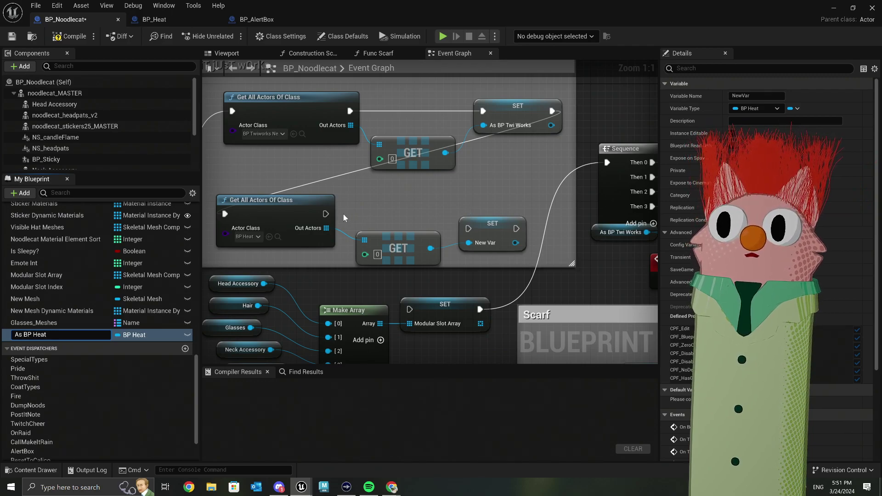
Step: Chain SET As BP Heat into the execution flow, then compile and save BP_Noodlecat
{"action": "left_click_drag", "start_coordinate": [326, 214], "coordinate": [511, 221]}
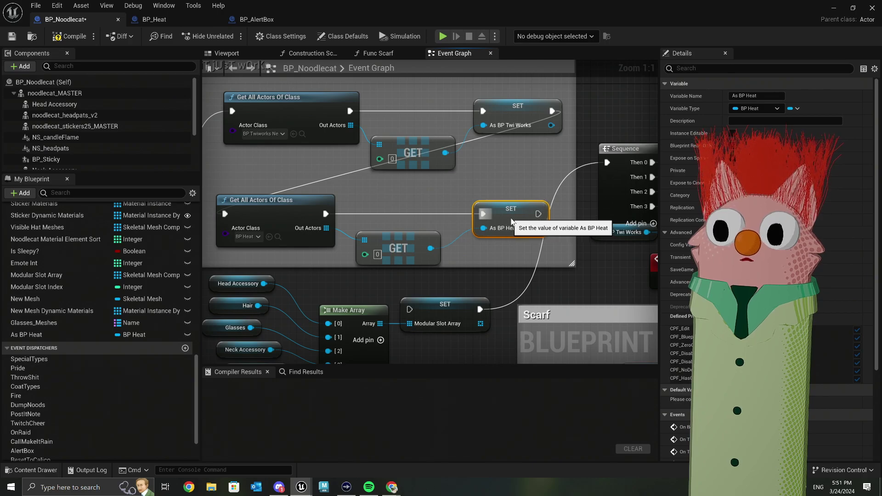
{"action": "left_click_drag", "start_coordinate": [405, 248], "coordinate": [412, 239]}
{"action": "right_click_drag", "start_coordinate": [473, 298], "coordinate": [475, 280]}
{"action": "left_click_drag", "start_coordinate": [541, 196], "coordinate": [412, 292]}
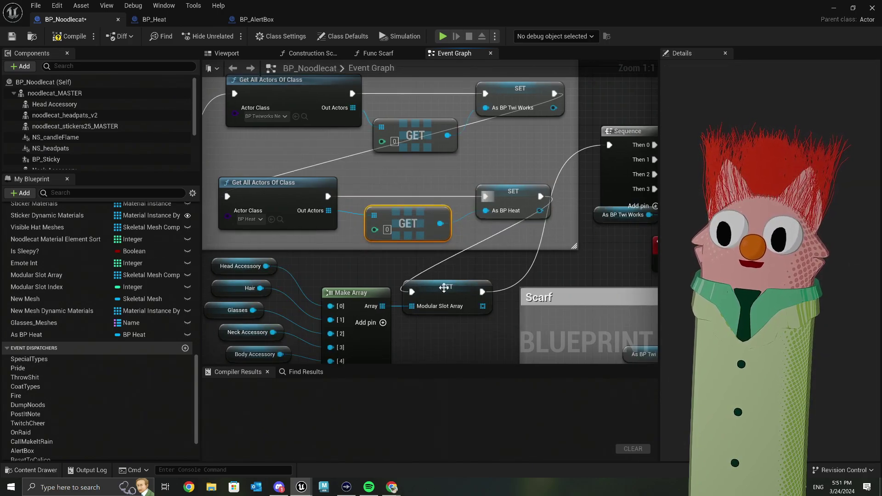
{"action": "scroll", "coordinate": [417, 227], "scroll_direction": "down", "scroll_amount": 8}
{"action": "right_click_drag", "start_coordinate": [417, 228], "coordinate": [414, 189]}
{"action": "left_click", "coordinate": [61, 39]}
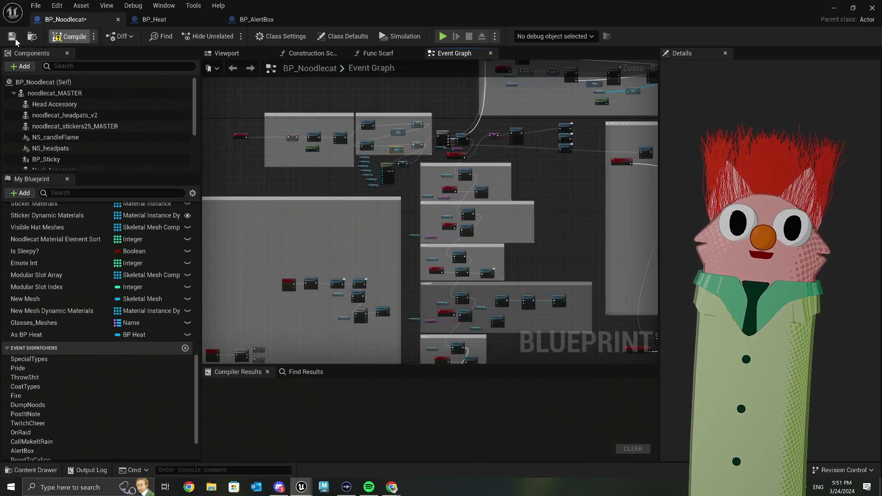
Step: Add an As BP Heat getter and a Bind Event to On Boop node from it
{"action": "scroll", "coordinate": [411, 197], "scroll_direction": "down", "scroll_amount": 2}
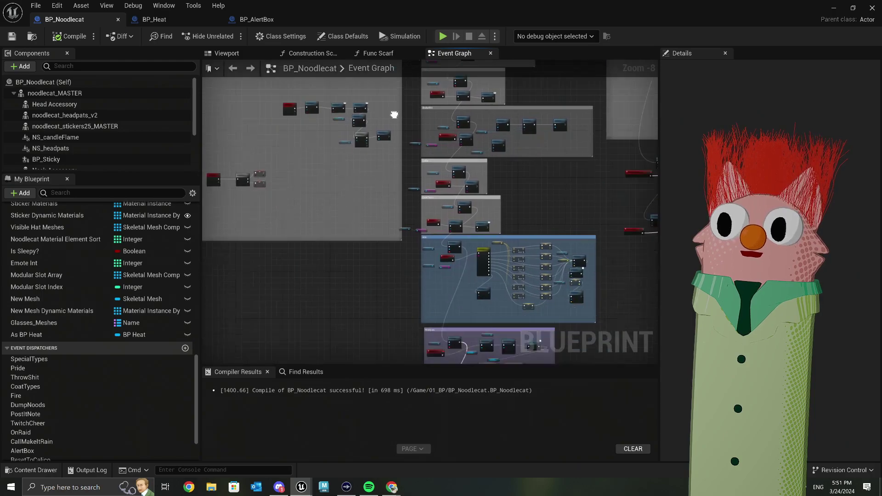
{"action": "scroll", "coordinate": [368, 326], "scroll_direction": "up", "scroll_amount": 2}
{"action": "scroll", "coordinate": [367, 325], "scroll_direction": "up", "scroll_amount": 4}
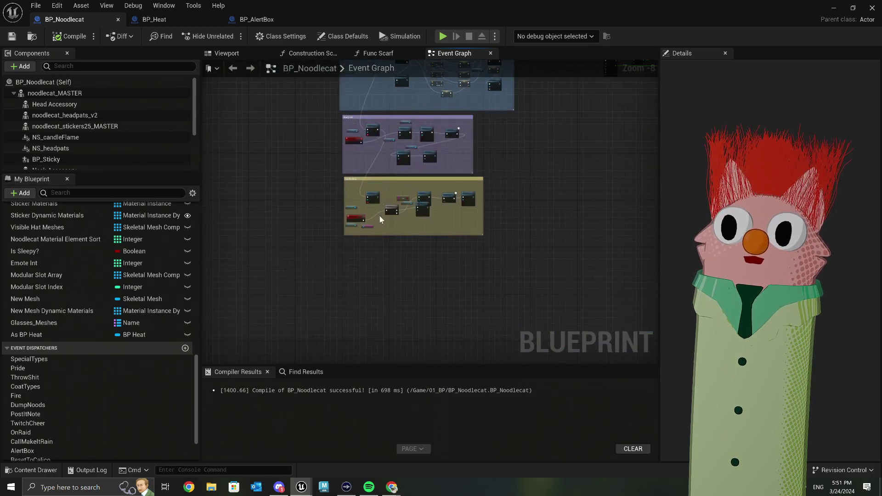
{"action": "right_click_drag", "start_coordinate": [384, 223], "coordinate": [379, 152]}
{"action": "left_click_drag", "start_coordinate": [52, 334], "coordinate": [230, 154]}
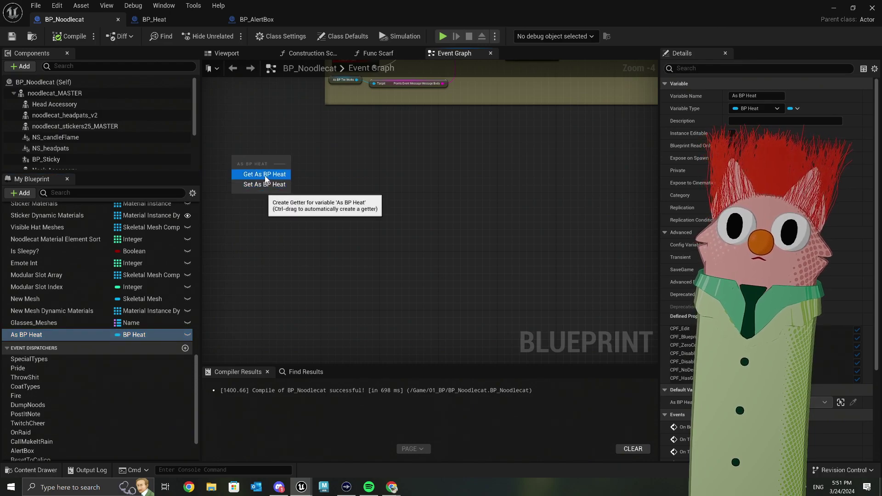
{"action": "left_click", "coordinate": [265, 173]}
{"action": "left_click_drag", "start_coordinate": [287, 182], "coordinate": [290, 184]}
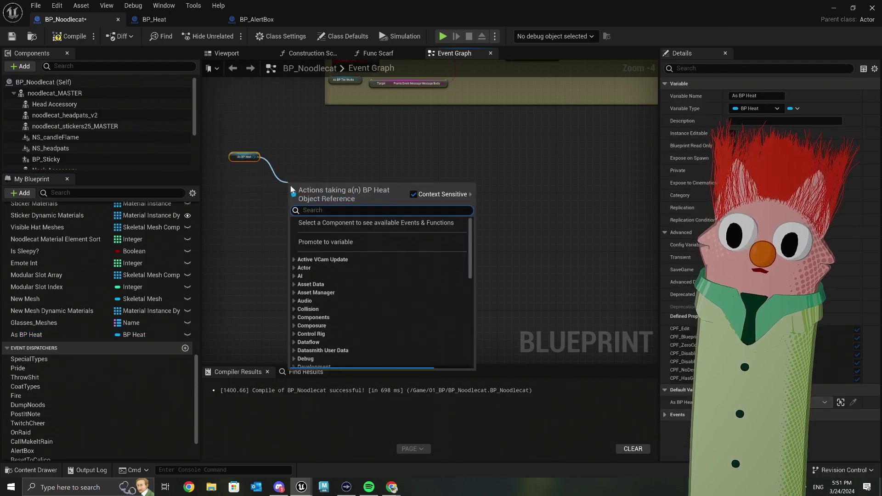
{"action": "type", "text": "boop"}
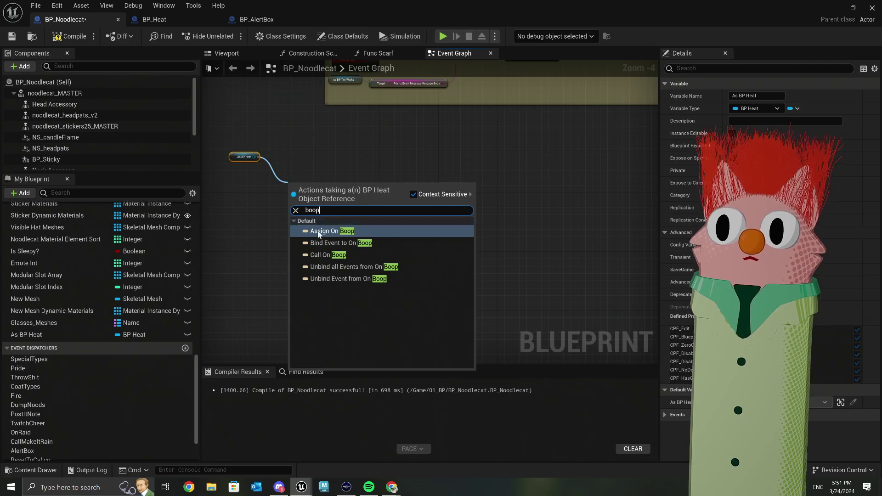
{"action": "left_click", "coordinate": [340, 242]}
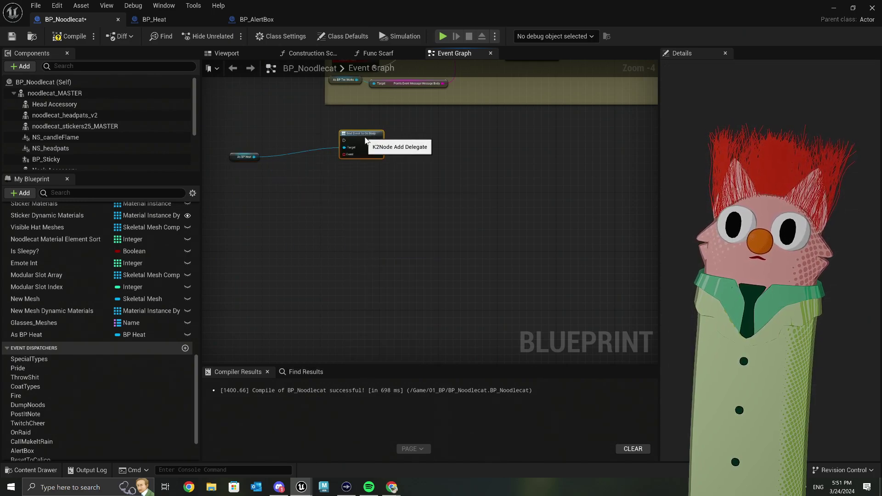
Step: Chain the On Boop binding after the On Redeem Post It Note binding's execution wire
{"action": "scroll", "coordinate": [339, 154], "scroll_direction": "up", "scroll_amount": 3}
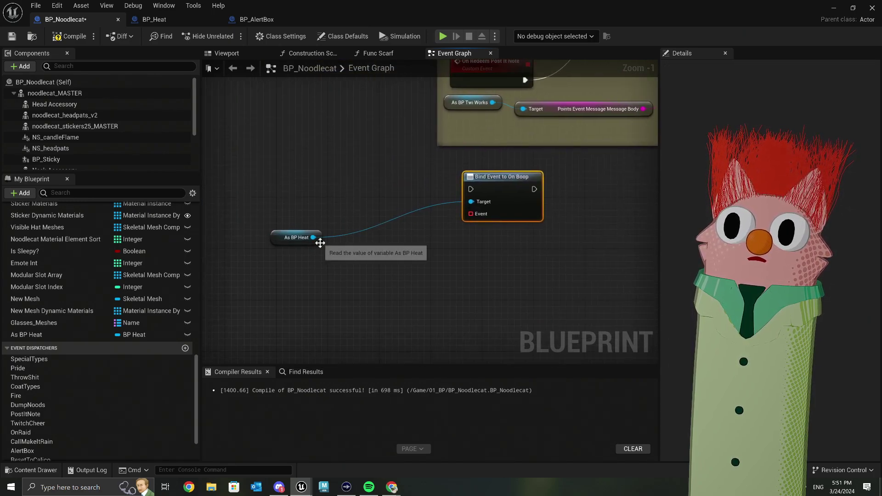
{"action": "left_click_drag", "start_coordinate": [319, 242], "coordinate": [428, 223]}
{"action": "right_click_drag", "start_coordinate": [434, 230], "coordinate": [249, 345]}
{"action": "left_click_drag", "start_coordinate": [455, 85], "coordinate": [286, 305]}
{"action": "right_click_drag", "start_coordinate": [413, 317], "coordinate": [383, 198]}
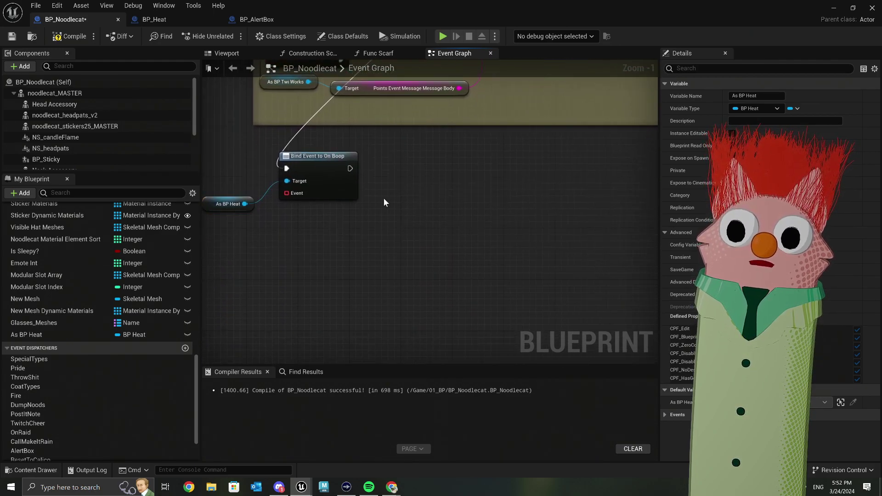
Step: Create a custom event named Boop on the bind node's Event pin, then return to the level
{"action": "left_click", "coordinate": [336, 196]}
{"action": "left_click_drag", "start_coordinate": [285, 193], "coordinate": [258, 260]}
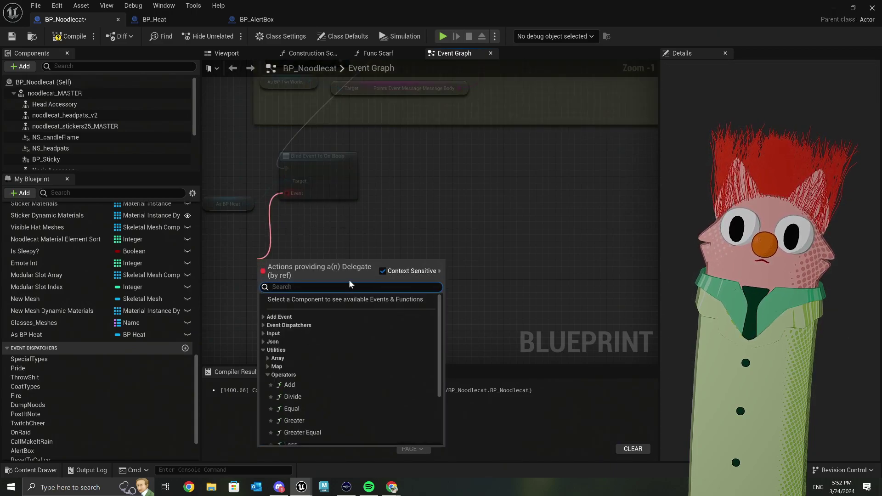
{"action": "left_click", "coordinate": [262, 317]}
{"action": "left_click", "coordinate": [288, 327]}
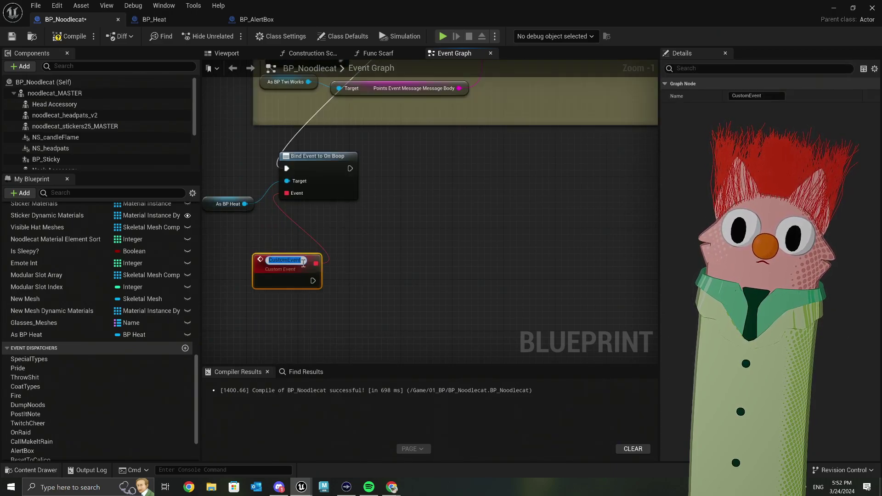
{"action": "type", "text": "Boop"}
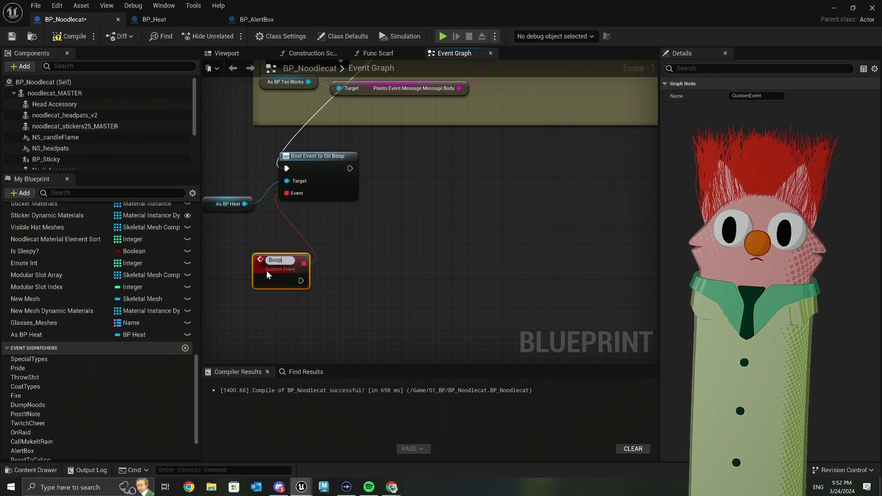
{"action": "key", "text": "Return"}
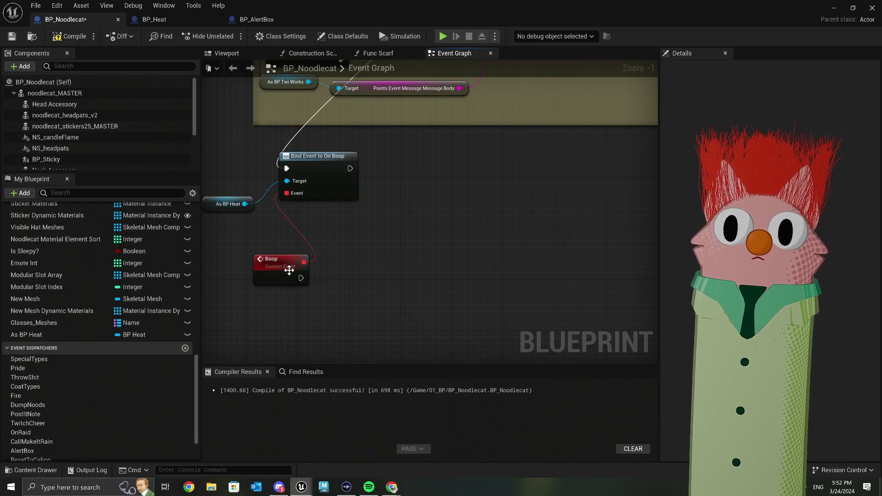
{"action": "left_click_drag", "start_coordinate": [297, 266], "coordinate": [246, 233]}
{"action": "right_click_drag", "start_coordinate": [299, 267], "coordinate": [315, 247]}
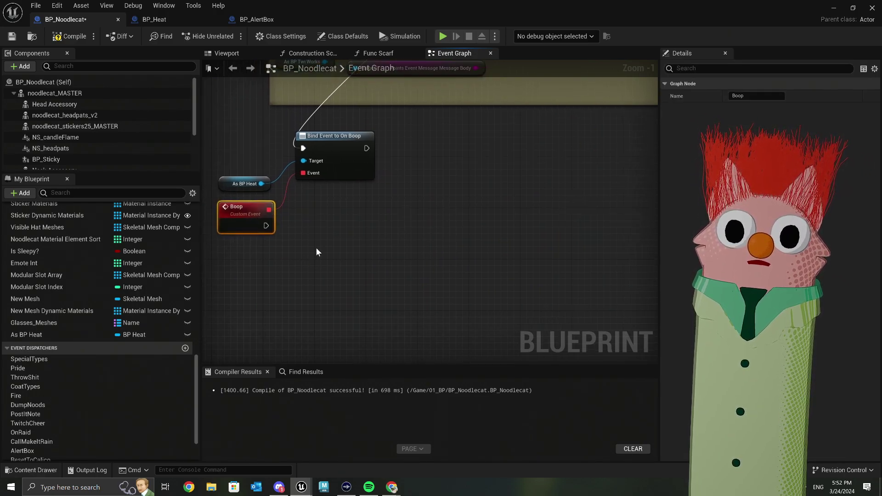
{"action": "left_click", "coordinate": [833, 8]}
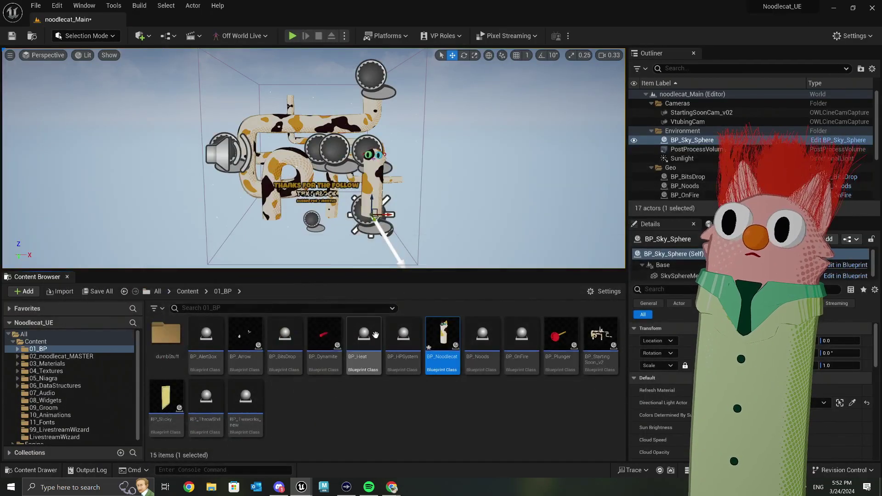
Step: Preview the noodlecat boop animation from the 02_noodlecat_MASTER extras folder
{"action": "left_click", "coordinate": [50, 357]}
{"action": "left_click", "coordinate": [166, 338]}
{"action": "key", "text": "Return"}
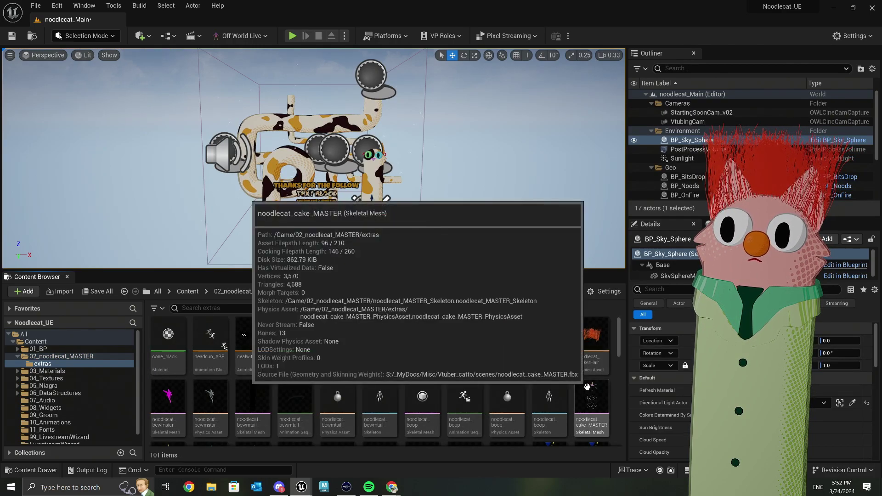
{"action": "left_click", "coordinate": [465, 399]}
{"action": "double_click", "coordinate": [469, 402]}
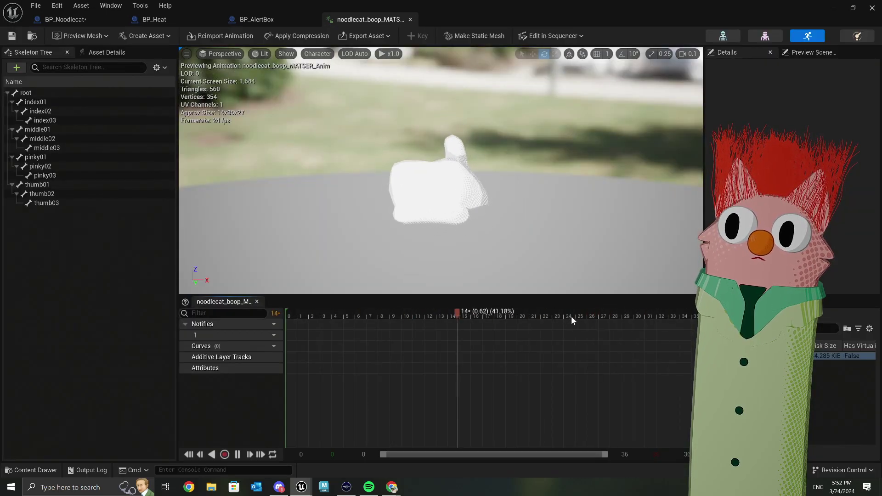
Step: Close the animation preview and BP_AlertBox, returning to BP_Noodlecat
{"action": "left_click", "coordinate": [410, 20]}
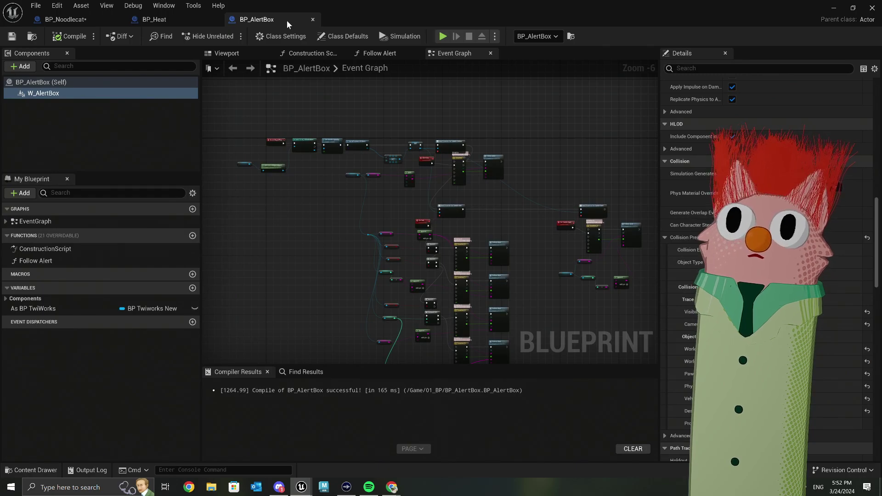
{"action": "left_click", "coordinate": [312, 21]}
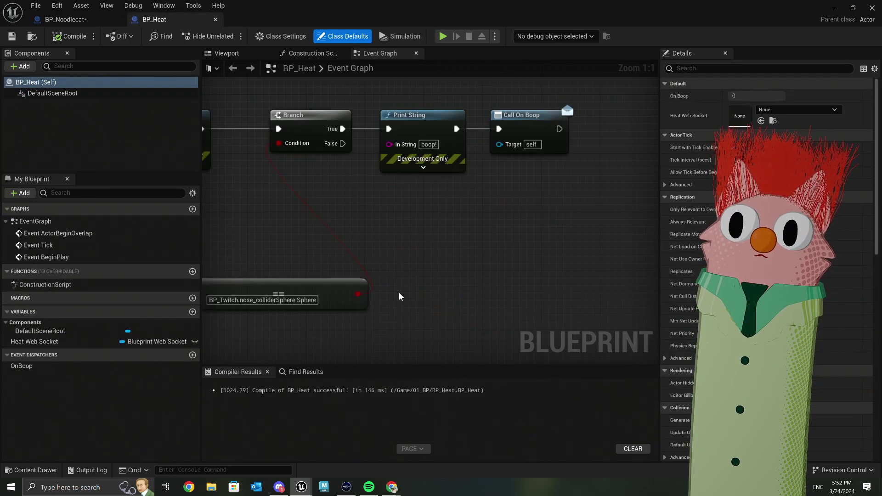
{"action": "left_click", "coordinate": [96, 22]}
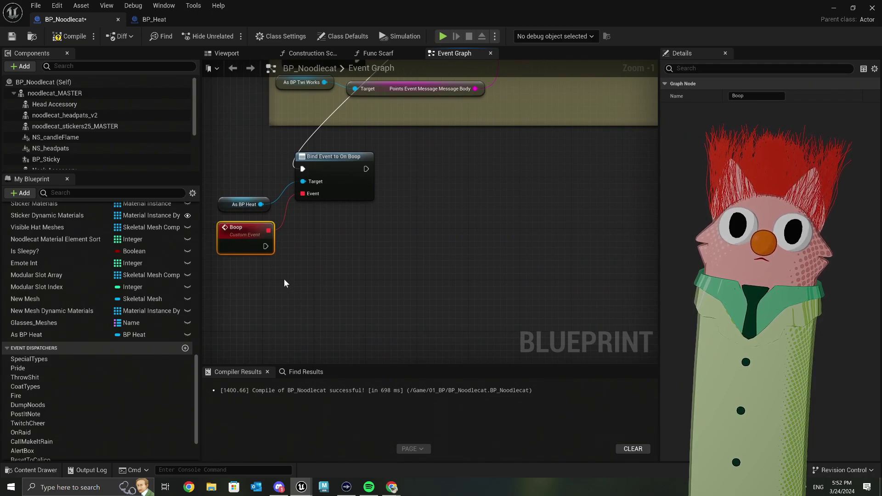
Step: Add the boop skeletal mesh as a component of BP_Noodlecat in the Viewport
{"action": "left_click", "coordinate": [226, 53]}
{"action": "scroll", "coordinate": [104, 127], "scroll_direction": "down", "scroll_amount": 3}
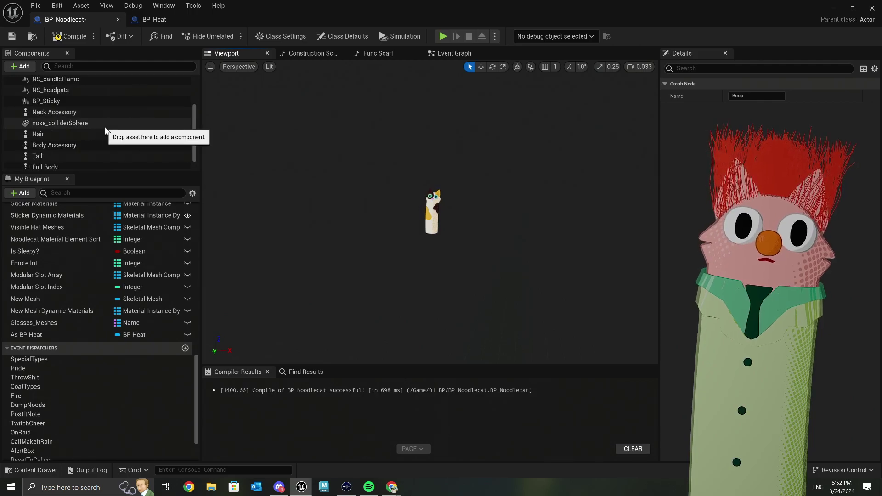
{"action": "scroll", "coordinate": [104, 127], "scroll_direction": "up", "scroll_amount": 3}
{"action": "left_click_drag", "start_coordinate": [325, 4], "coordinate": [798, 83]}
{"action": "left_click_drag", "start_coordinate": [422, 402], "coordinate": [528, 171]}
{"action": "left_click_drag", "start_coordinate": [770, 85], "coordinate": [575, 3]}
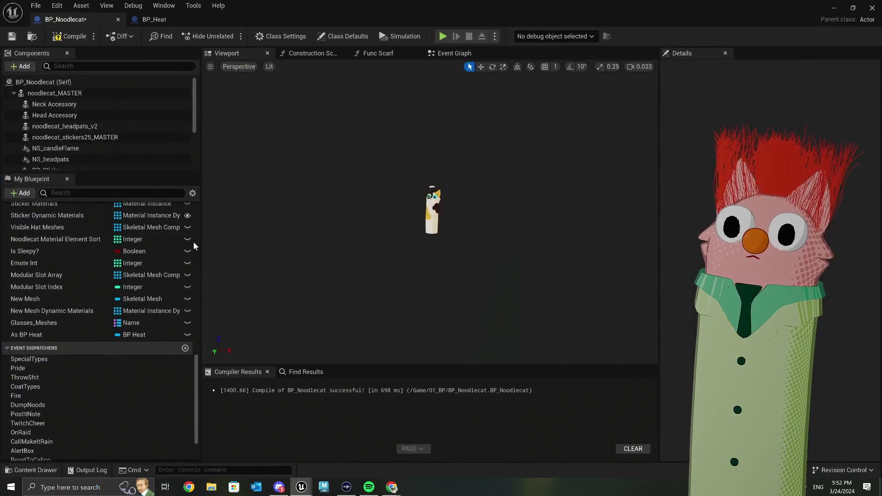
{"action": "scroll", "coordinate": [94, 129], "scroll_direction": "down", "scroll_amount": 2}
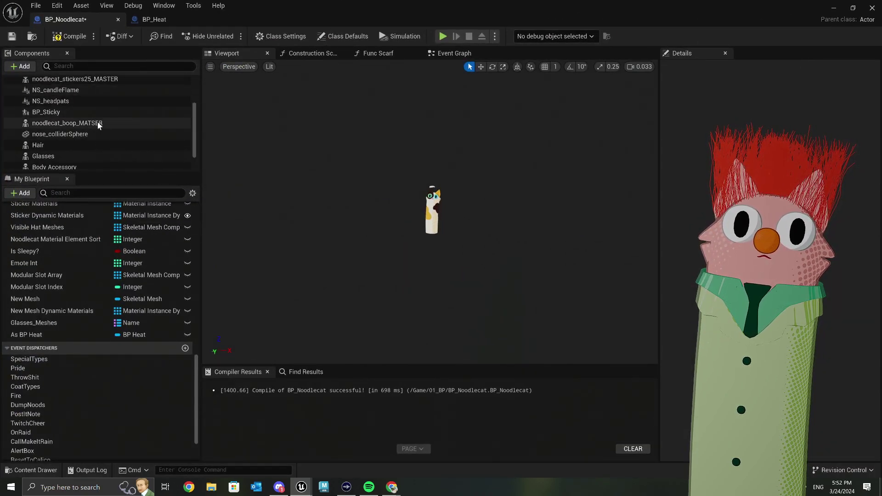
Step: Set noodlecat_boop_MATSER to Use Animation Asset and assign an Anim to Play
{"action": "left_click", "coordinate": [93, 123]}
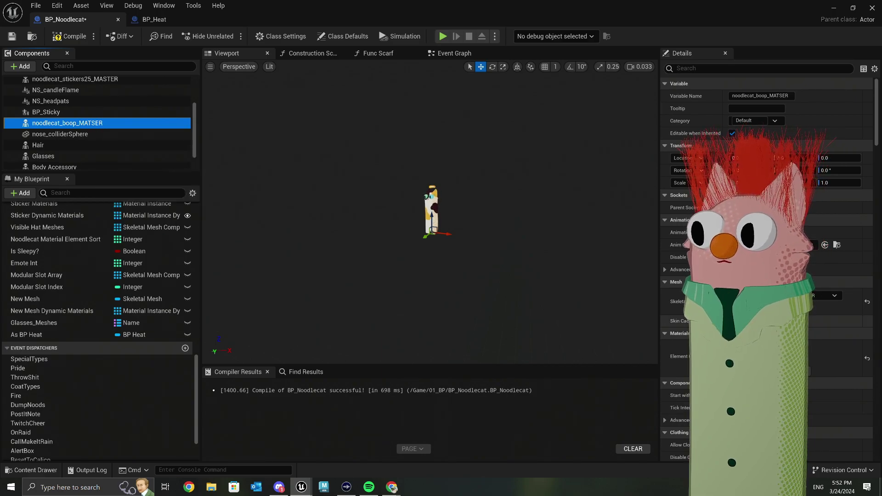
{"action": "left_click", "coordinate": [781, 232]}
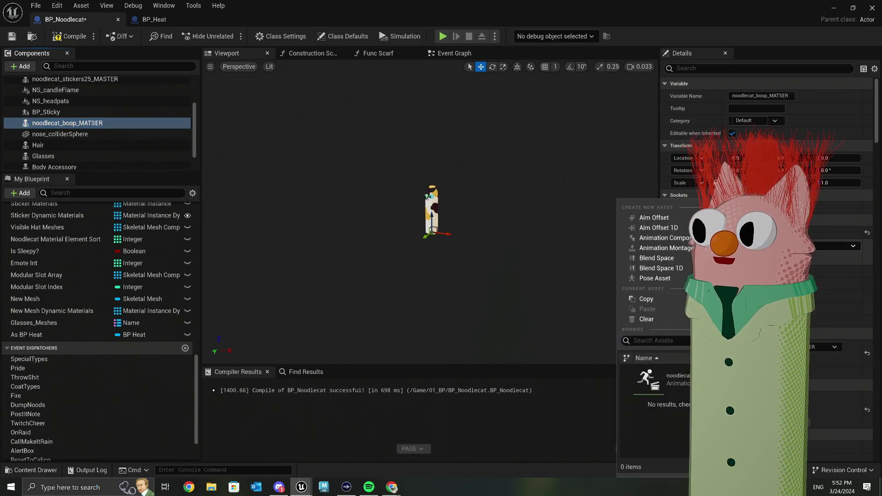
{"action": "left_click", "coordinate": [716, 179]}
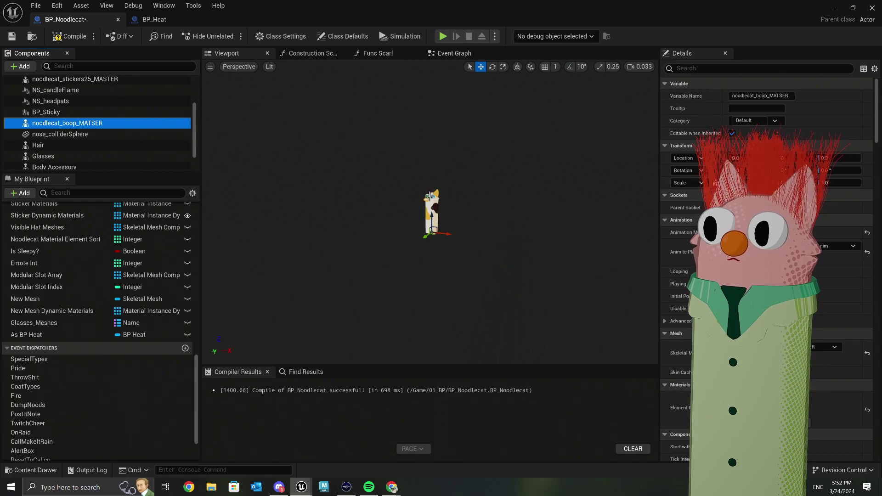
{"action": "scroll", "coordinate": [431, 191], "scroll_direction": "up", "scroll_amount": 5}
{"action": "scroll", "coordinate": [430, 191], "scroll_direction": "down", "scroll_amount": 3}
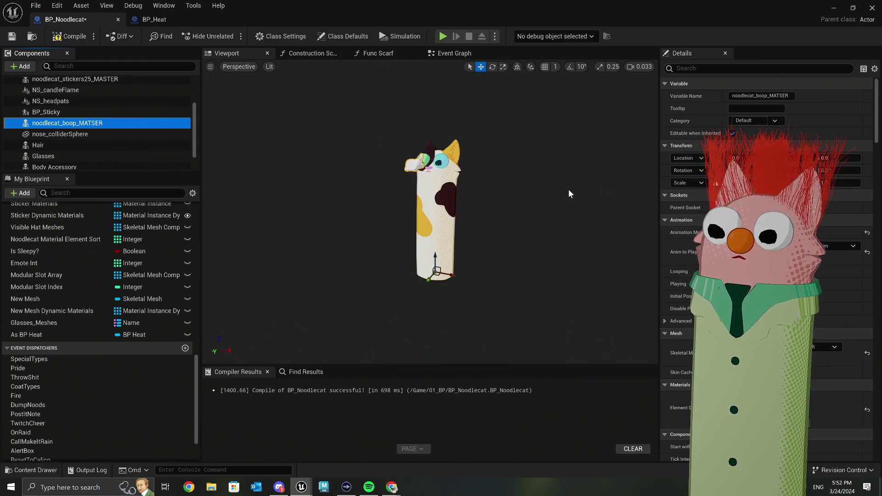
{"action": "left_click", "coordinate": [836, 247]}
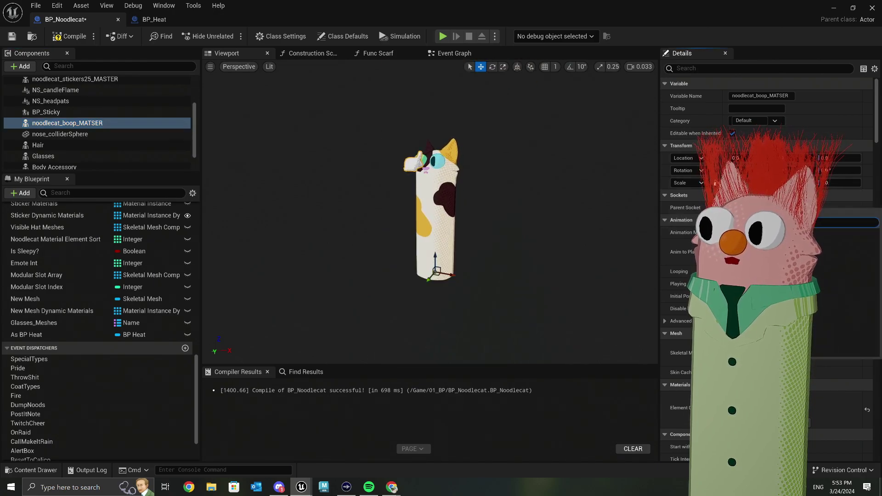
{"action": "left_click", "coordinate": [780, 239]}
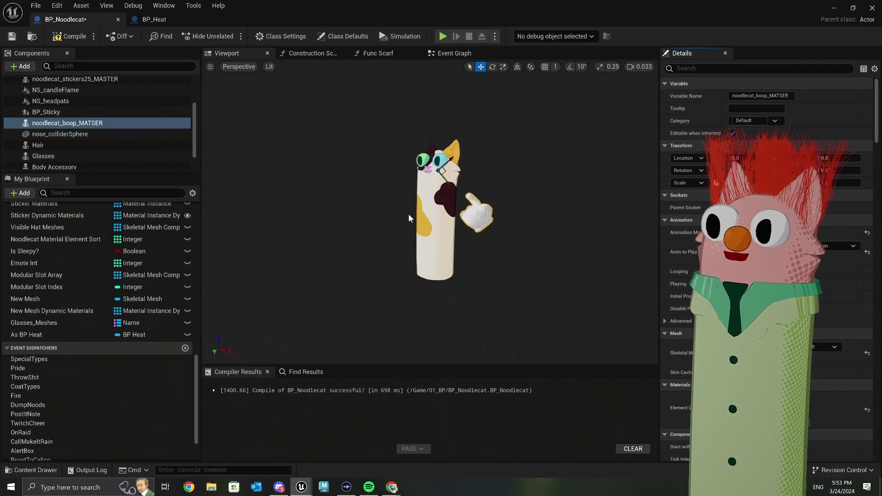
{"action": "left_click", "coordinate": [473, 210]}
{"action": "left_click", "coordinate": [474, 210]}
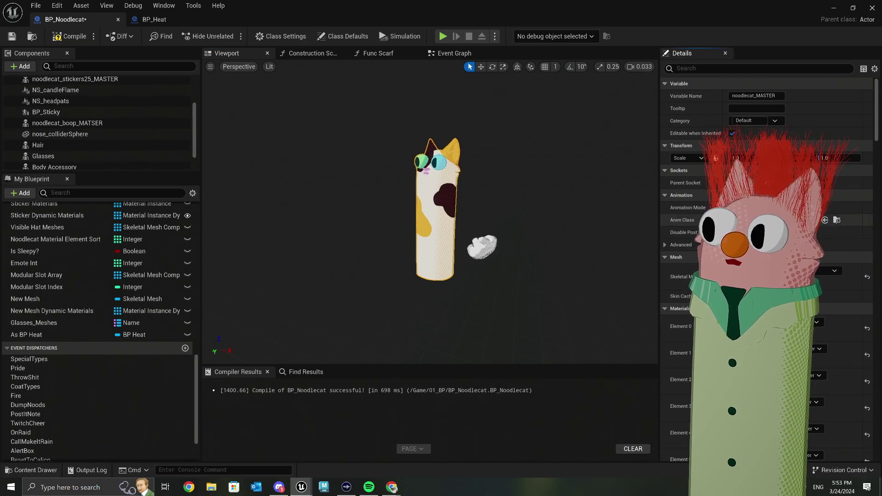
Step: Rotate the boop paw out to the cat's left side facing its head, then enable grid snapping
{"action": "left_click", "coordinate": [519, 230]}
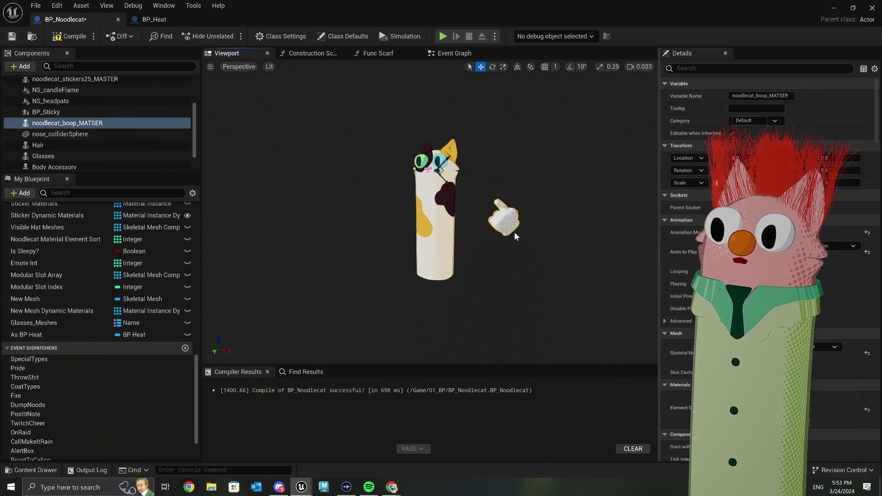
{"action": "key", "text": "w"}
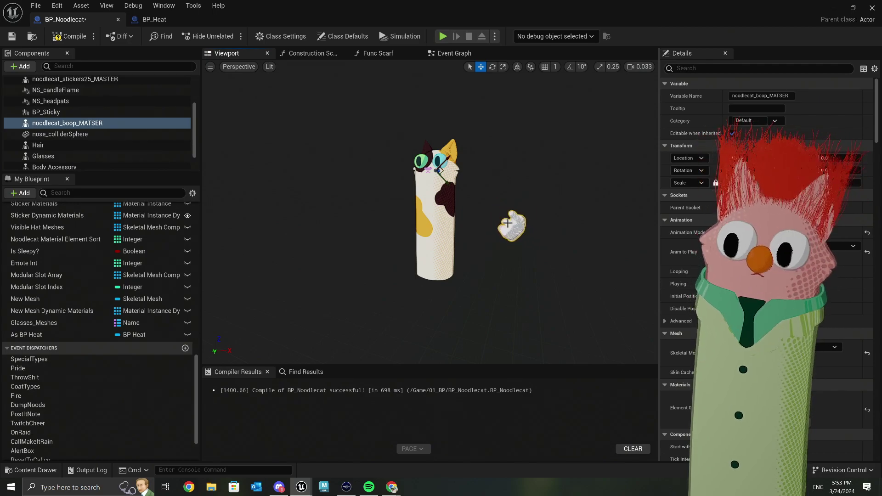
{"action": "key", "text": "r"}
{"action": "key", "text": "e"}
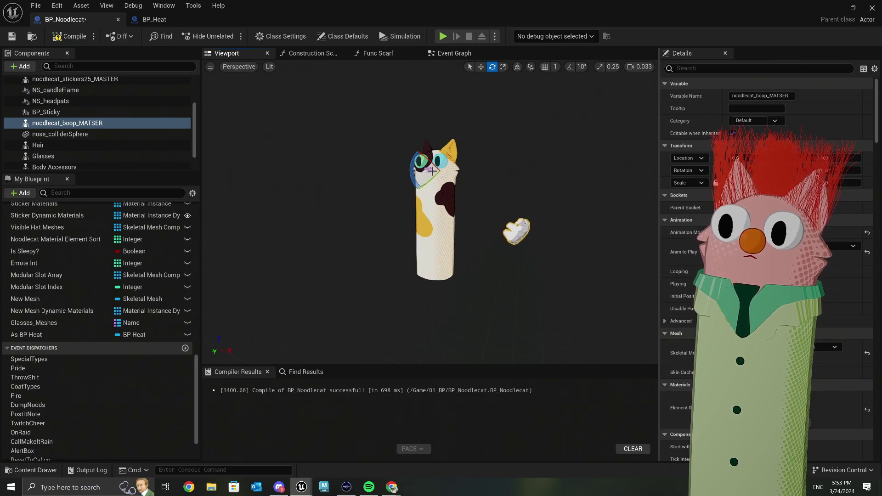
{"action": "left_click_drag", "start_coordinate": [415, 160], "coordinate": [416, 162]}
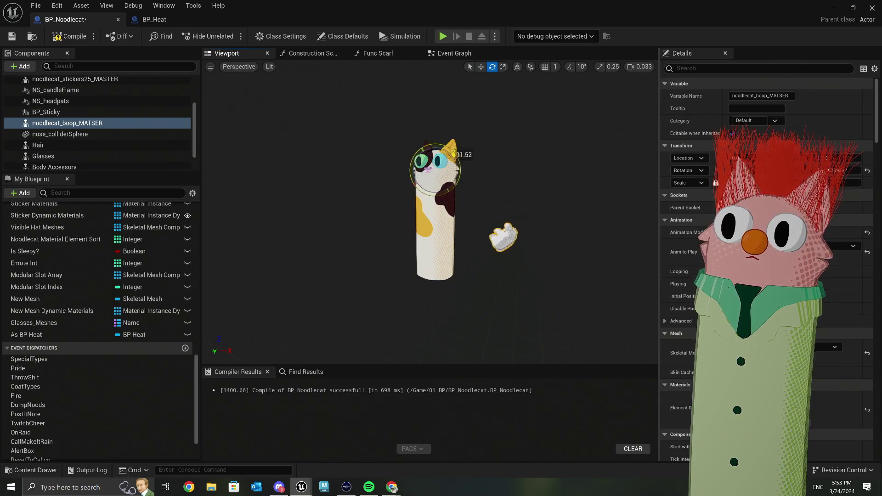
{"action": "left_click_drag", "start_coordinate": [421, 141], "coordinate": [452, 143]}
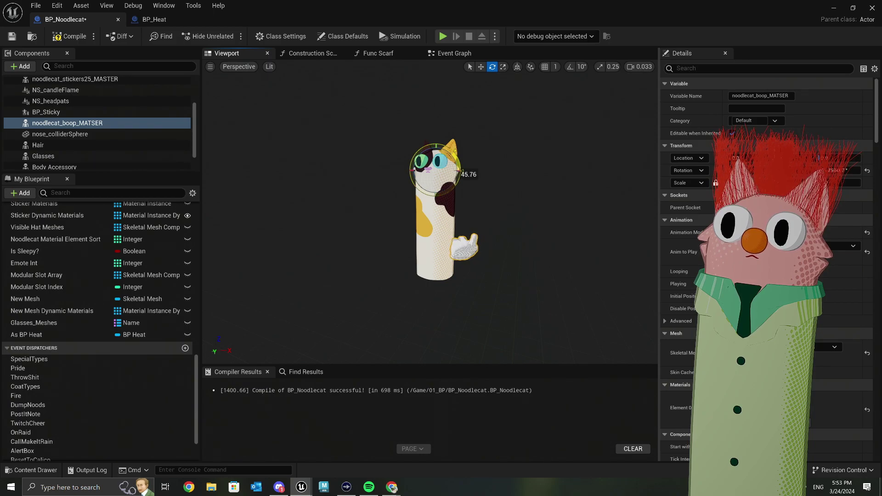
{"action": "left_click_drag", "start_coordinate": [459, 170], "coordinate": [451, 221]}
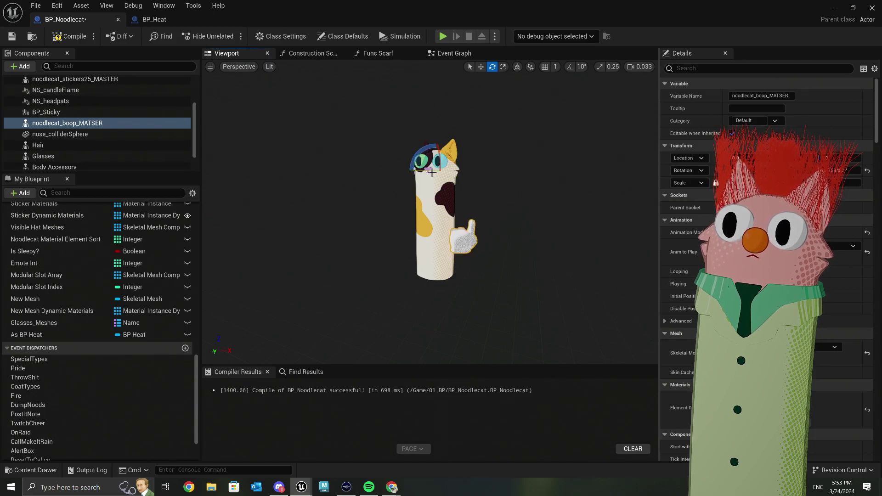
{"action": "left_click_drag", "start_coordinate": [460, 171], "coordinate": [455, 181]}
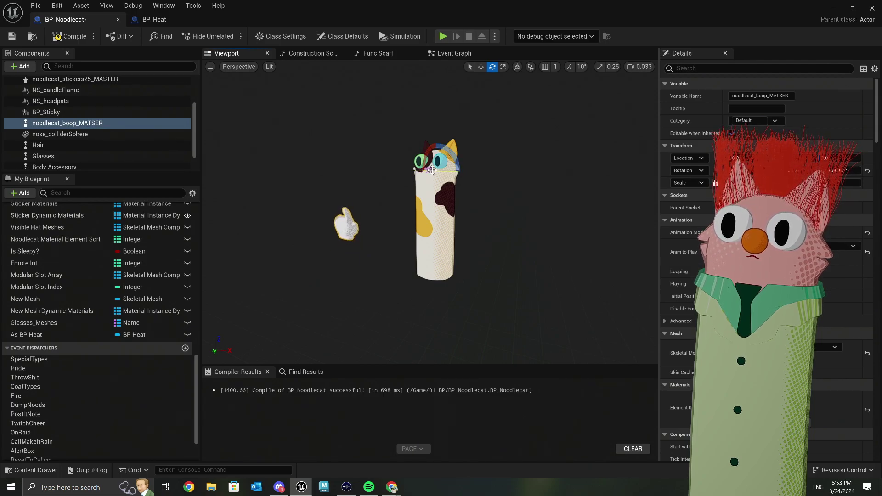
{"action": "left_click_drag", "start_coordinate": [432, 170], "coordinate": [401, 202]}
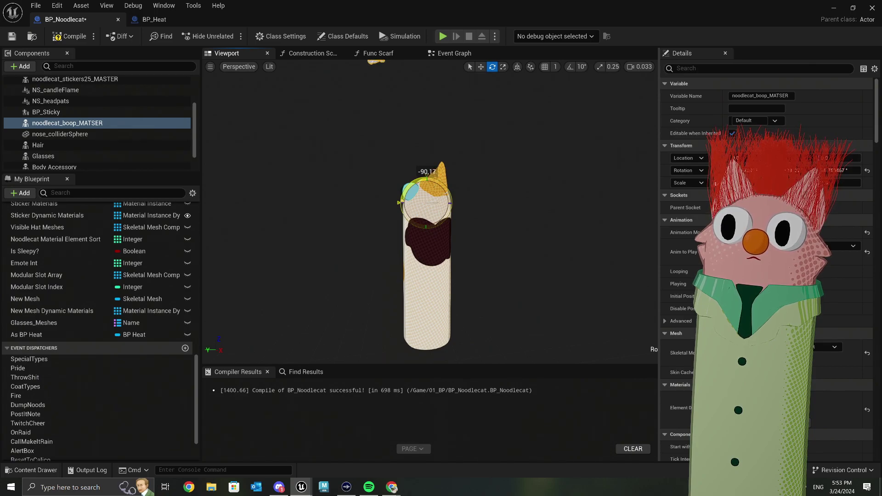
{"action": "key", "text": "w"}
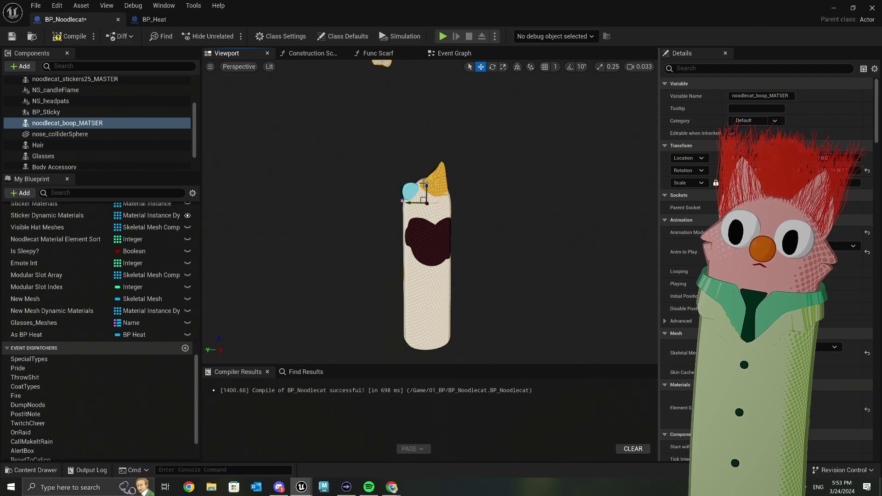
{"action": "left_click", "coordinate": [544, 67]}
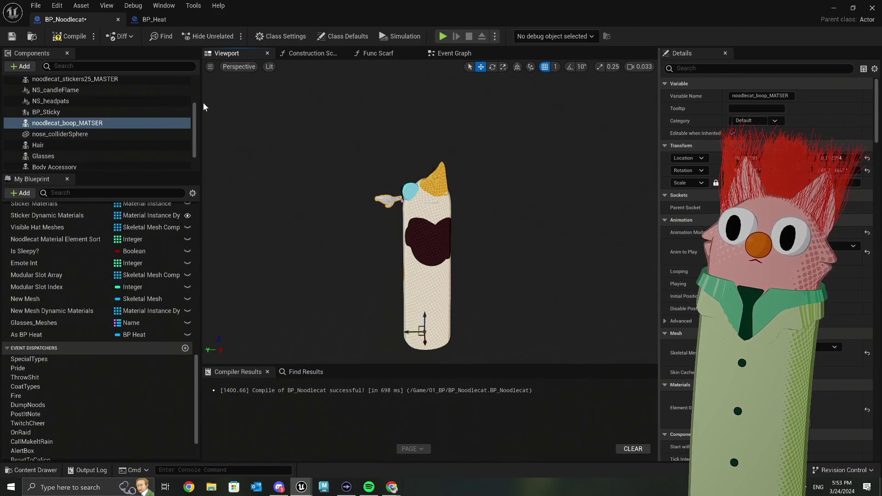
Step: Move the boop paw down onto the cat's face, disabling grid snap to nudge it up
{"action": "right_click_drag", "start_coordinate": [342, 194], "coordinate": [367, 261]}
{"action": "left_click_drag", "start_coordinate": [388, 287], "coordinate": [389, 298]}
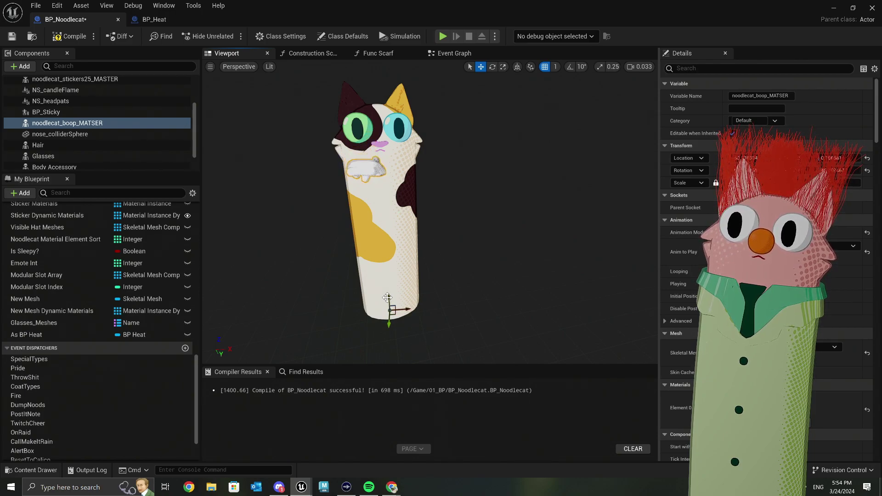
{"action": "right_click_drag", "start_coordinate": [373, 251], "coordinate": [360, 240]}
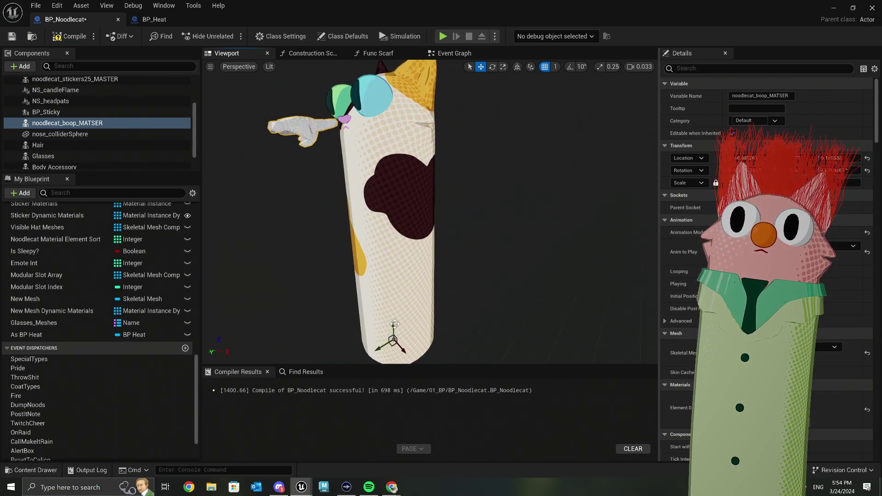
{"action": "left_click", "coordinate": [544, 66]}
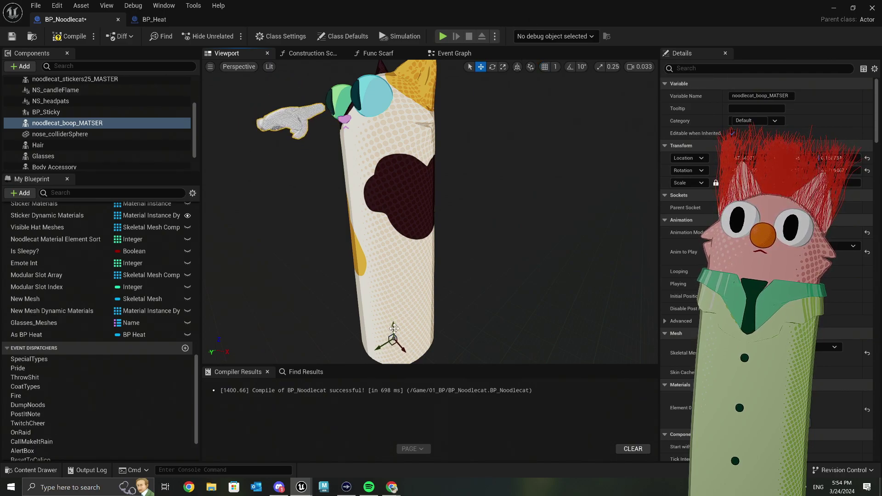
{"action": "left_click_drag", "start_coordinate": [394, 328], "coordinate": [399, 301]}
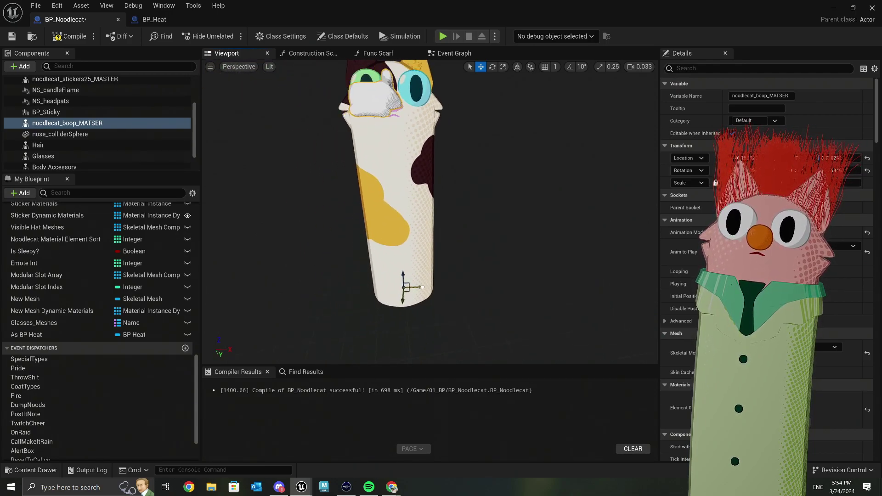
{"action": "right_click_drag", "start_coordinate": [424, 290], "coordinate": [328, 274]}
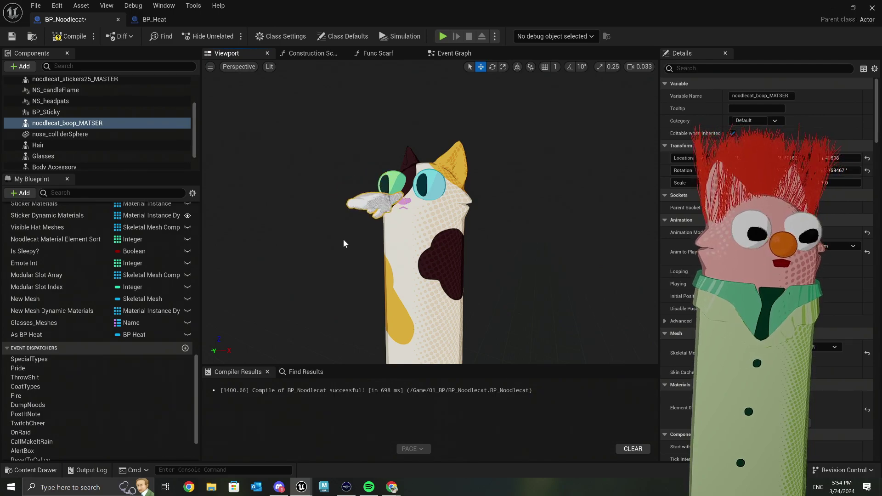
Step: Compile and save BP_Noodlecat, then filter its Details for 'vis'
{"action": "left_click", "coordinate": [11, 37]}
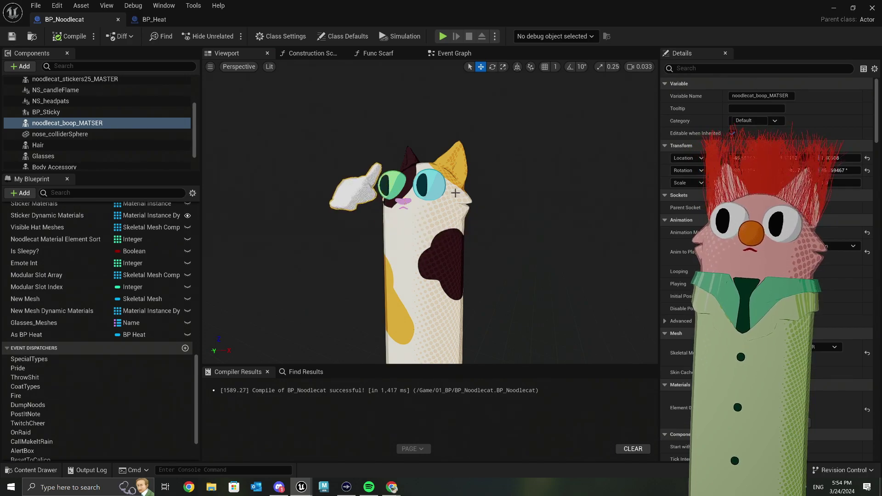
{"action": "left_click", "coordinate": [725, 68]}
{"action": "type", "text": "vis"}
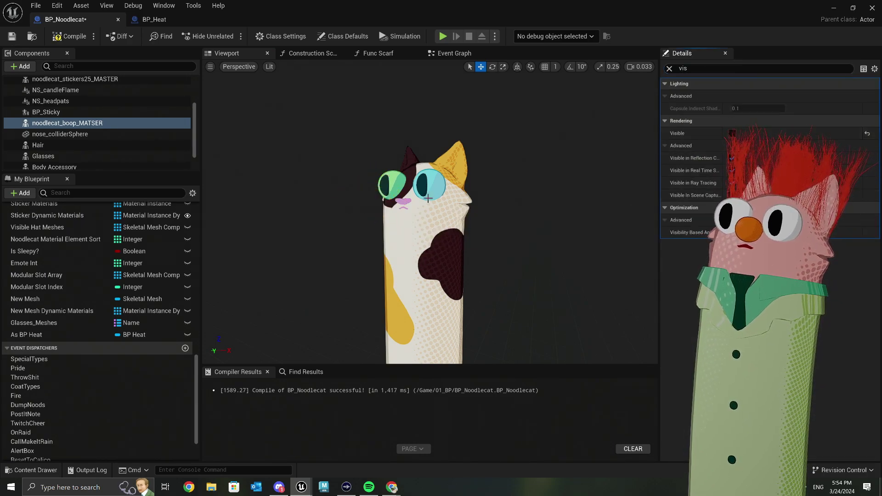
Step: Check BP_Heat, then select noodlecat_boop_MATSER in BP_Noodlecat's Event Graph
{"action": "left_click", "coordinate": [143, 22]}
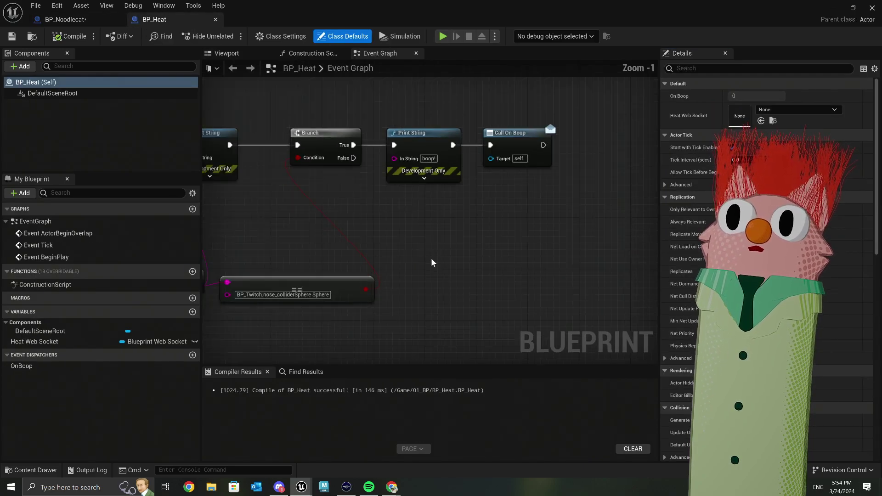
{"action": "key", "text": "ctrl+Tab"}
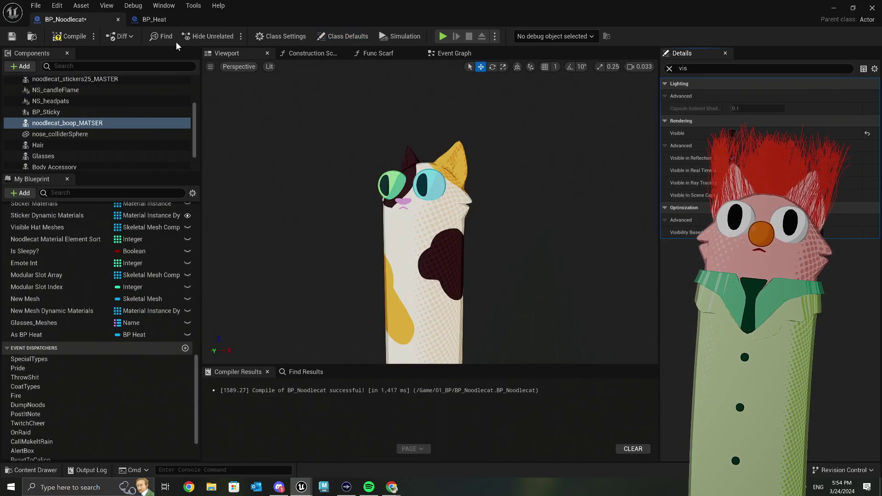
{"action": "left_click", "coordinate": [442, 53]}
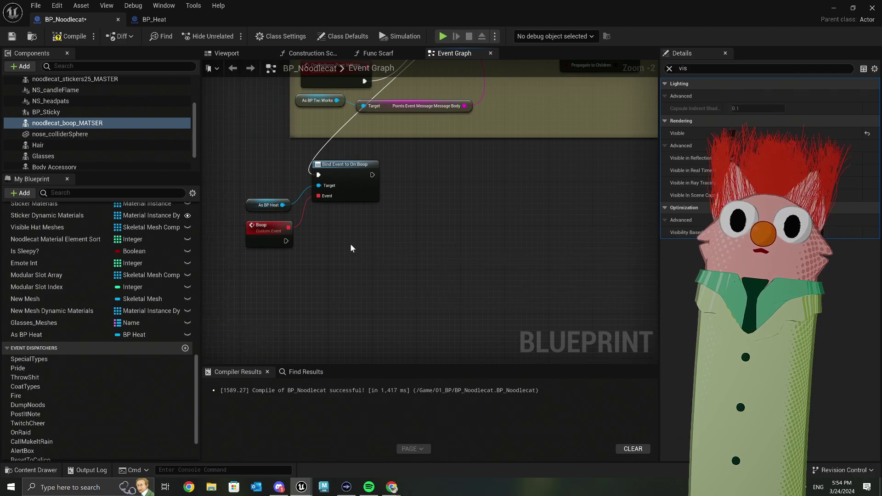
{"action": "scroll", "coordinate": [340, 243], "scroll_direction": "up", "scroll_amount": 2}
{"action": "left_click", "coordinate": [64, 123]}
Step: Add a Set Visibility node for the boop paw reference, driven by the Boop event
{"action": "left_click_drag", "start_coordinate": [64, 124], "coordinate": [276, 258]}
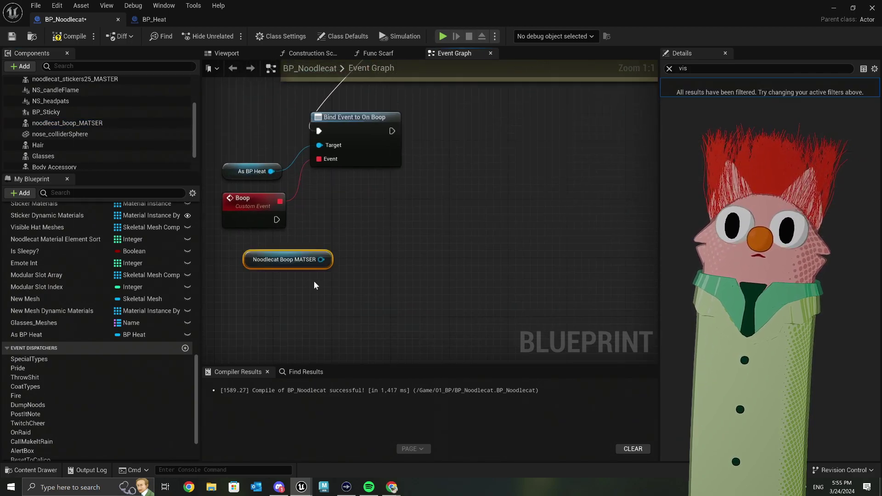
{"action": "left_click_drag", "start_coordinate": [358, 242], "coordinate": [357, 242]}
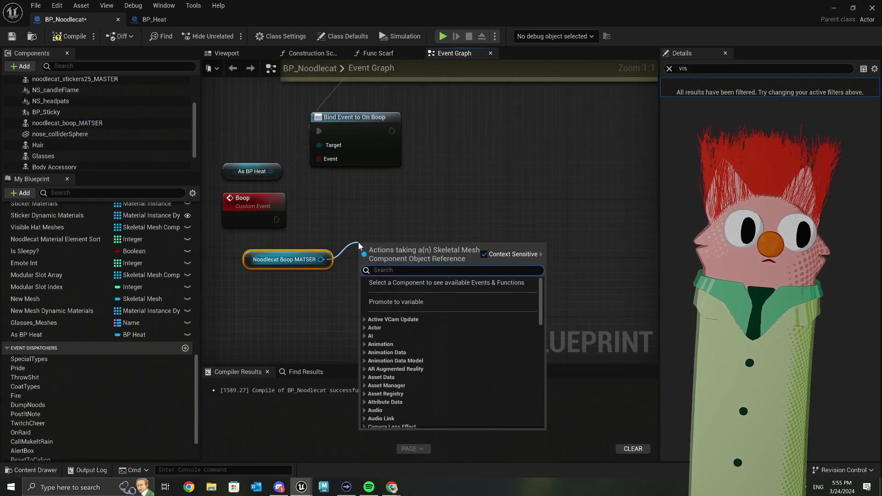
{"action": "type", "text": "set"}
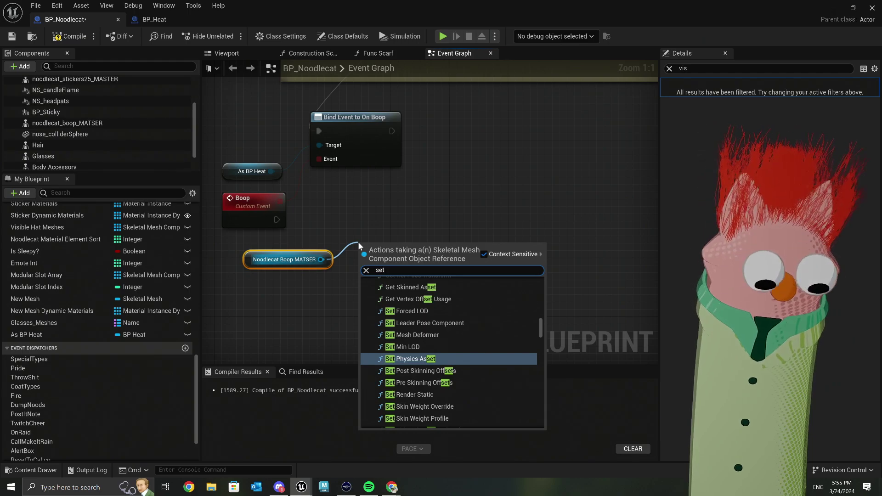
{"action": "type", "text": "vi"}
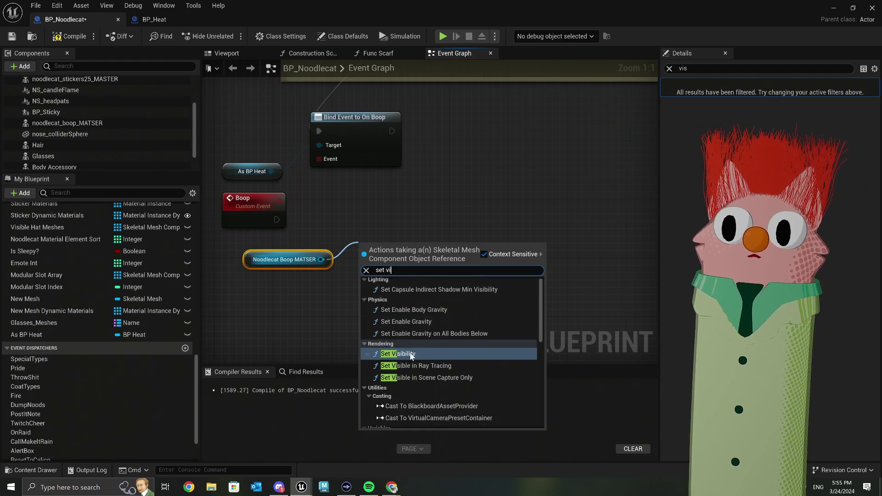
{"action": "left_click", "coordinate": [411, 356]}
{"action": "left_click_drag", "start_coordinate": [277, 220], "coordinate": [396, 212]}
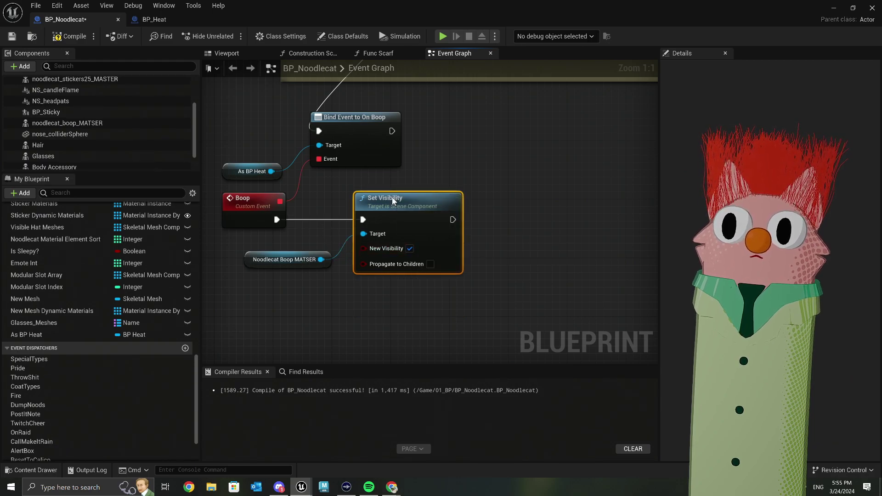
{"action": "left_click", "coordinate": [154, 20]}
{"action": "left_click", "coordinate": [69, 20]}
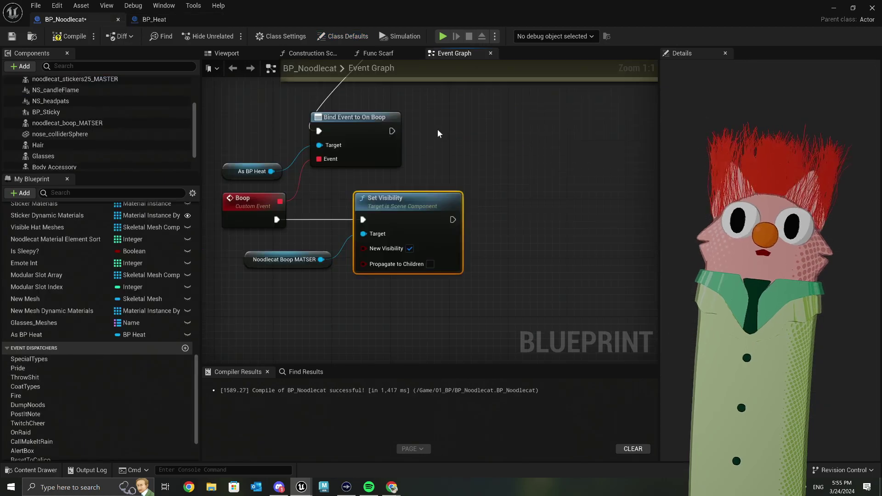
Step: Tick Visible on noodlecat_boop_MATSER in the Viewport and adjust its rotation
{"action": "left_click", "coordinate": [225, 54]}
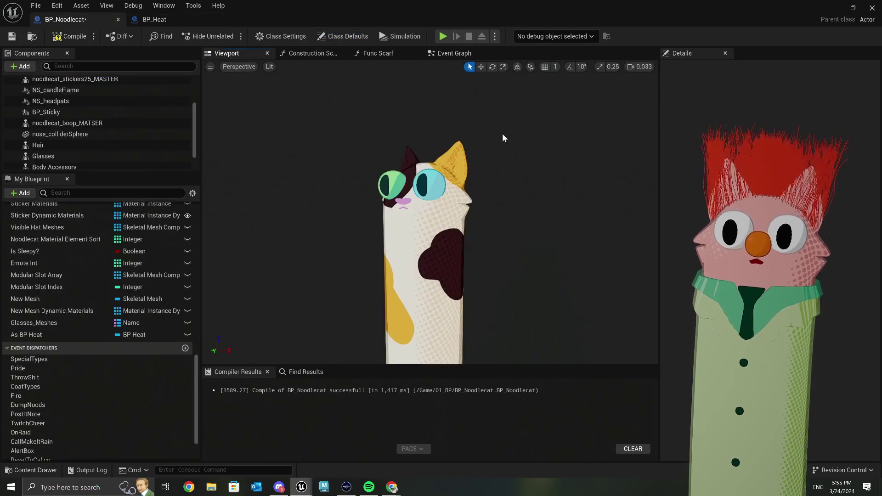
{"action": "left_click", "coordinate": [83, 123]}
{"action": "left_click", "coordinate": [711, 69]}
{"action": "left_click", "coordinate": [732, 134]}
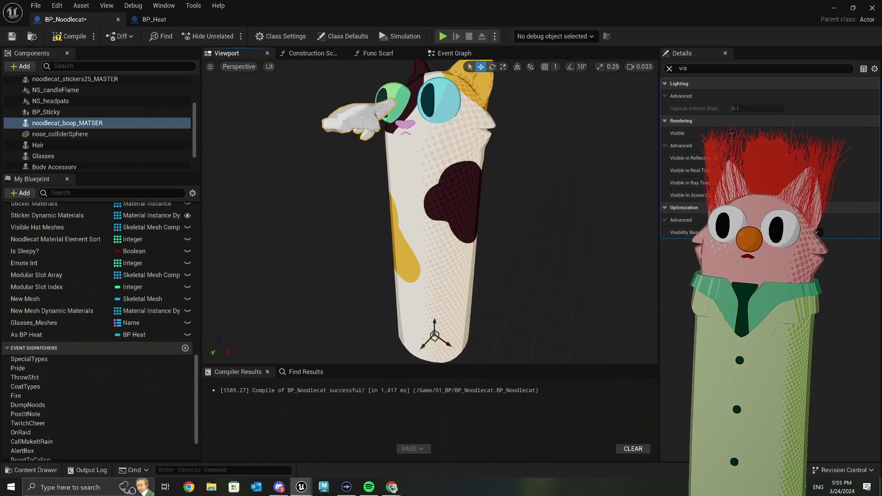
{"action": "key", "text": "e"}
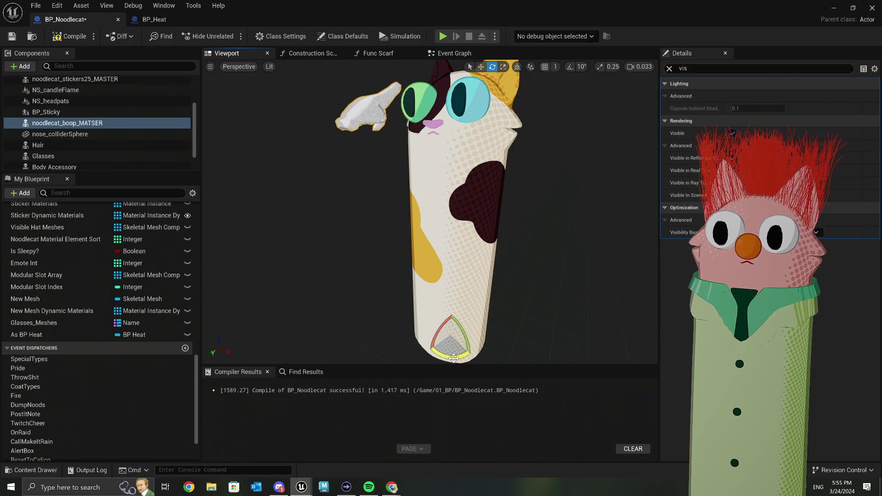
{"action": "left_click_drag", "start_coordinate": [464, 358], "coordinate": [462, 358]}
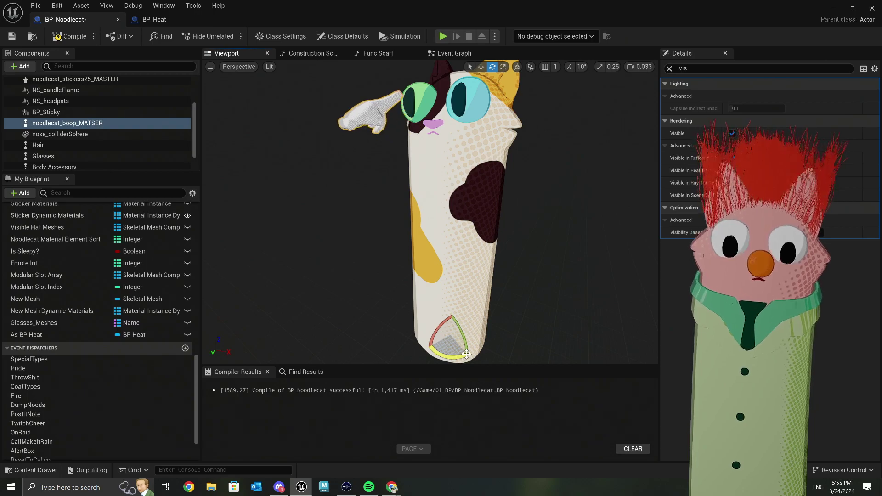
{"action": "key", "text": "w"}
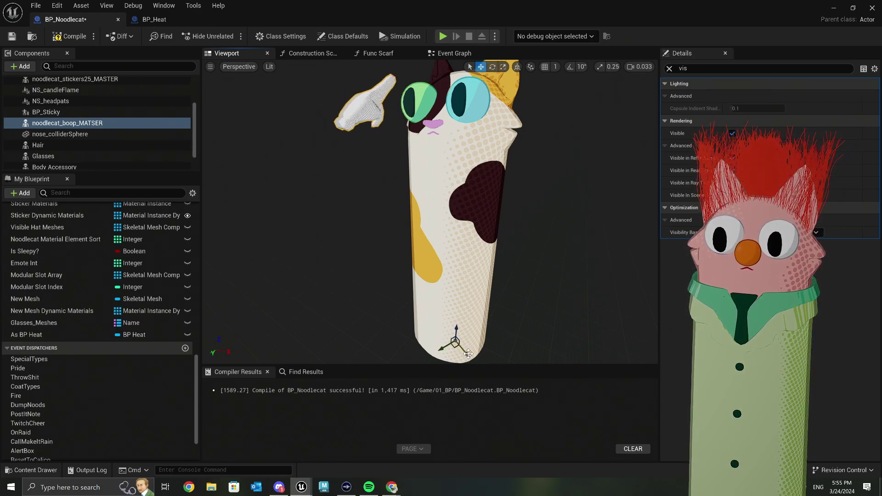
{"action": "mouse_move", "coordinate": [471, 340]}
{"action": "right_mouse_down"}
{"action": "mouse_move", "coordinate": [471, 333]}
{"action": "mouse_move", "coordinate": [498, 329]}
{"action": "mouse_move", "coordinate": [482, 330]}
{"action": "right_mouse_up"}
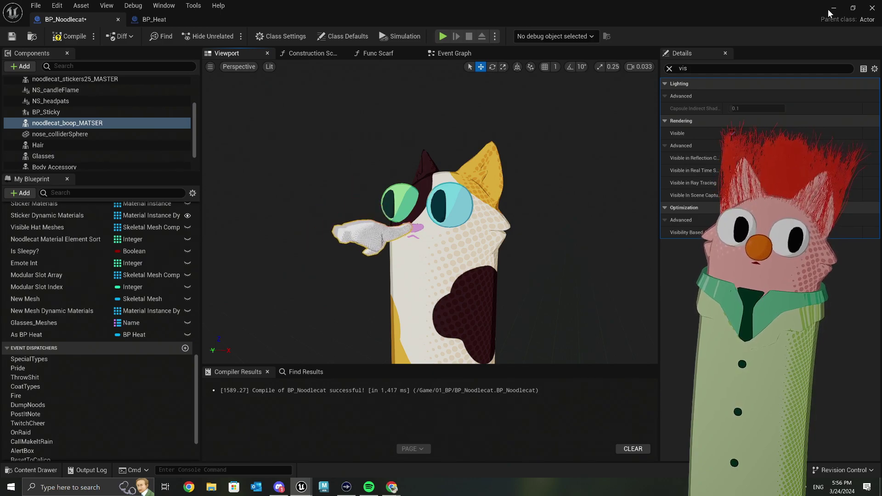
Step: Open the 03_Materials folder and briefly inspect the MI_SolidWhite material instance
{"action": "left_click", "coordinate": [834, 7]}
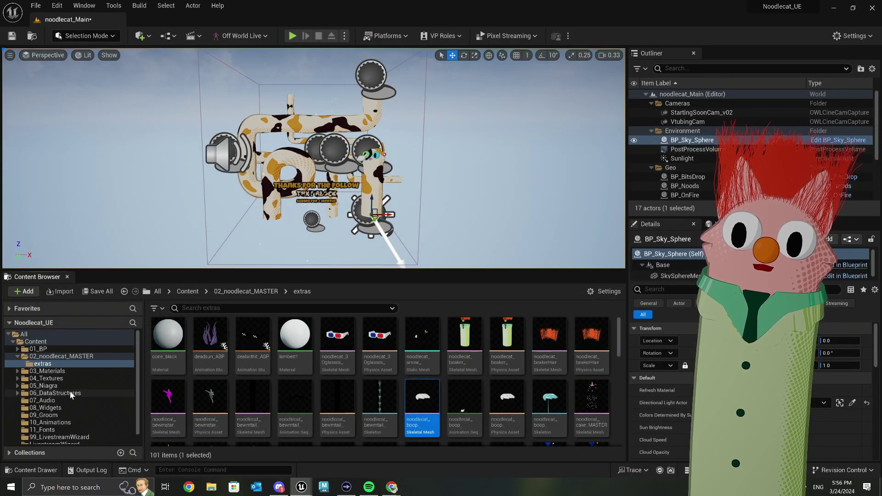
{"action": "left_click", "coordinate": [55, 373]}
{"action": "scroll", "coordinate": [368, 370], "scroll_direction": "down", "scroll_amount": 5}
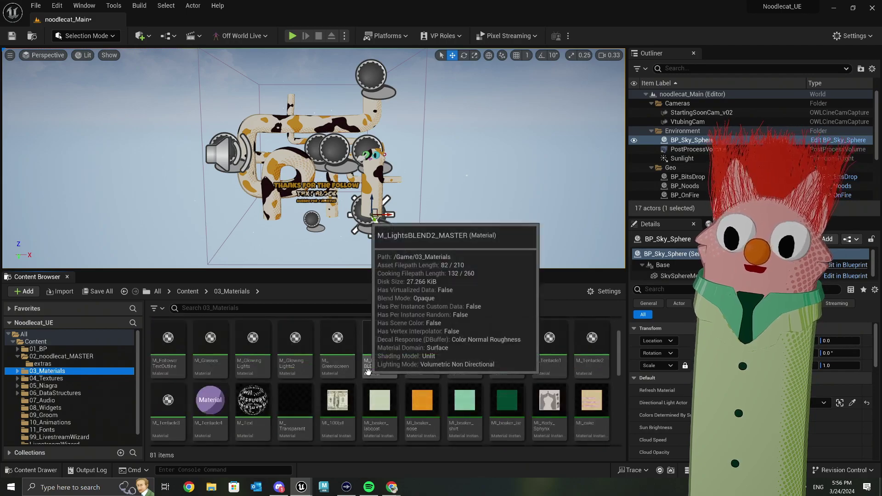
{"action": "scroll", "coordinate": [367, 370], "scroll_direction": "down", "scroll_amount": 6}
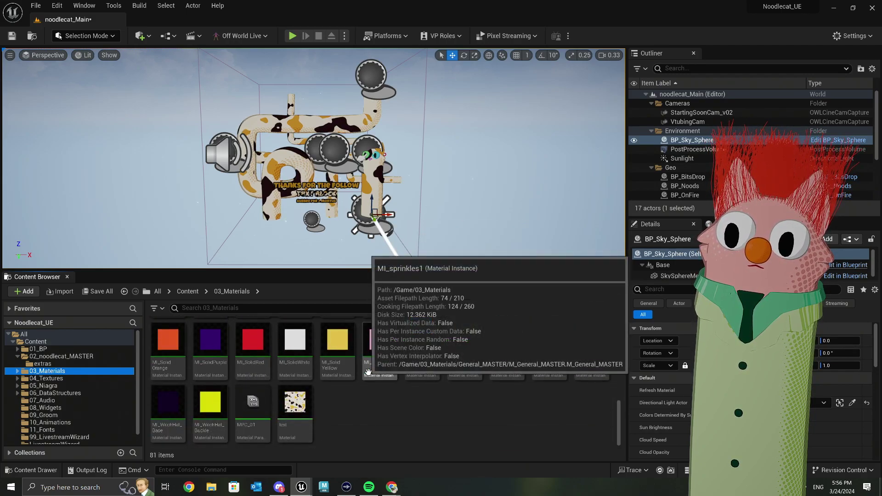
{"action": "double_click", "coordinate": [304, 374]}
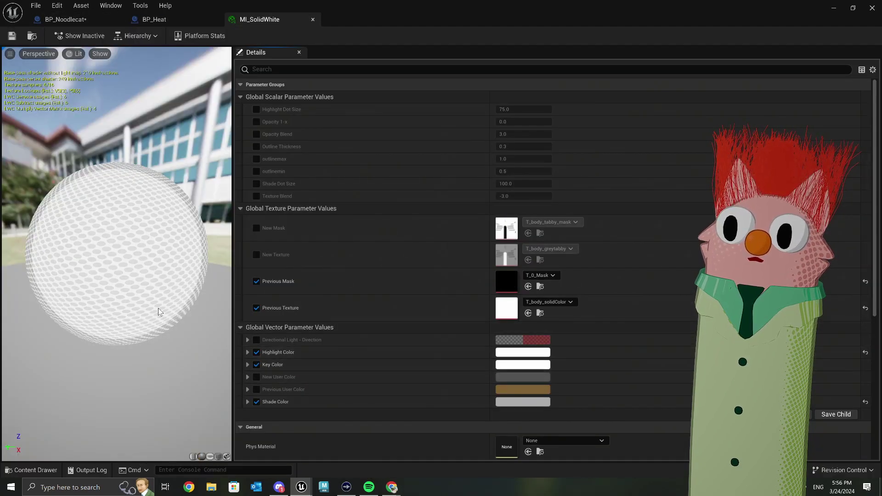
{"action": "left_click", "coordinate": [873, 9]}
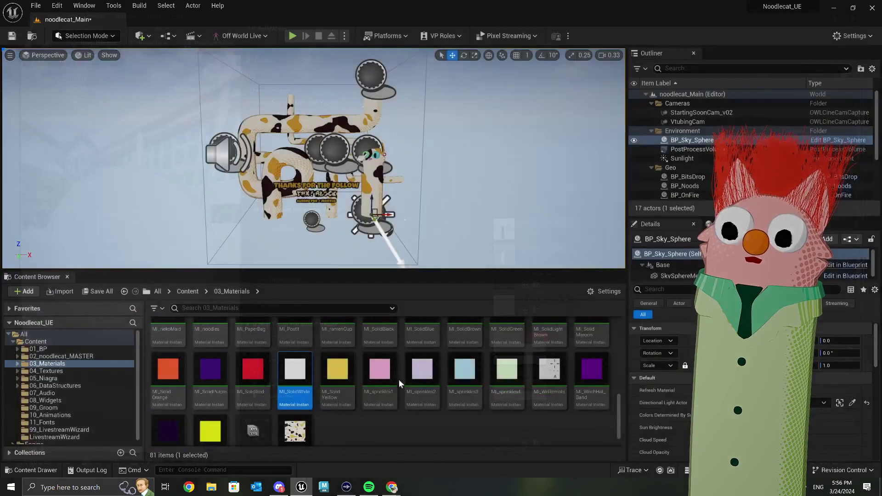
Step: Duplicate MI_SolidWhite and name the copy MI_Glove
{"action": "right_click", "coordinate": [294, 358]}
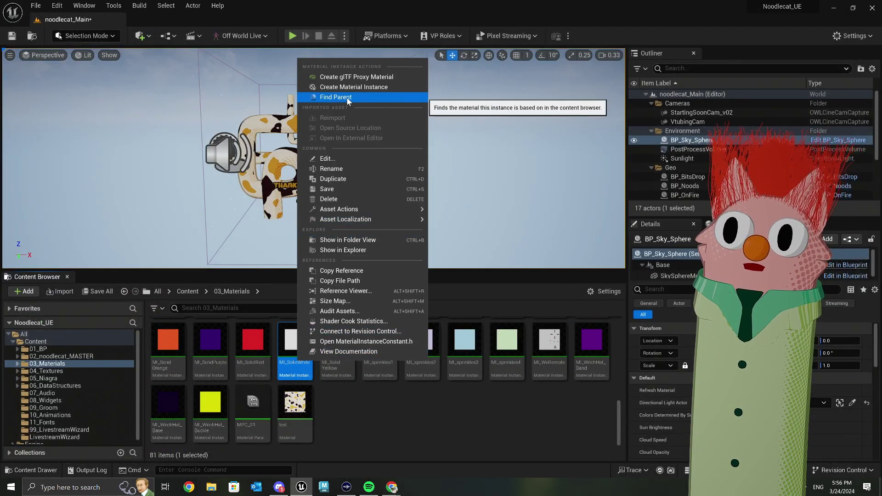
{"action": "left_click", "coordinate": [355, 179]}
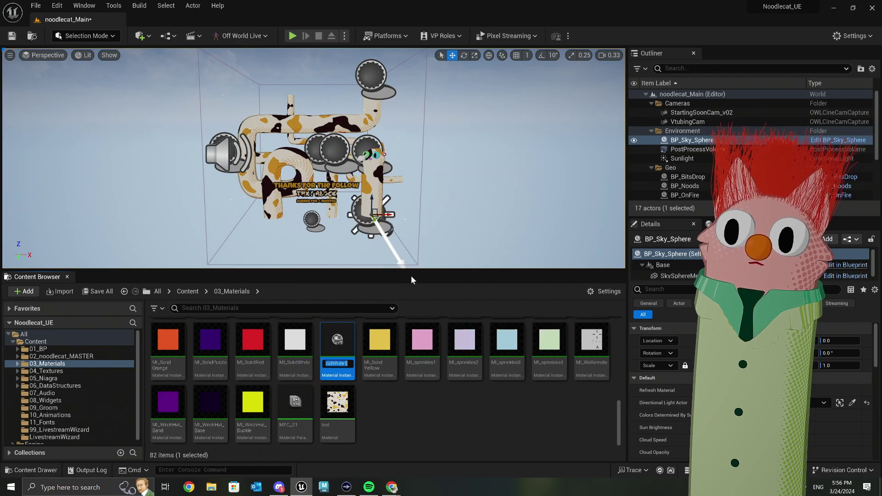
{"action": "type", "text": "MI_Glove"}
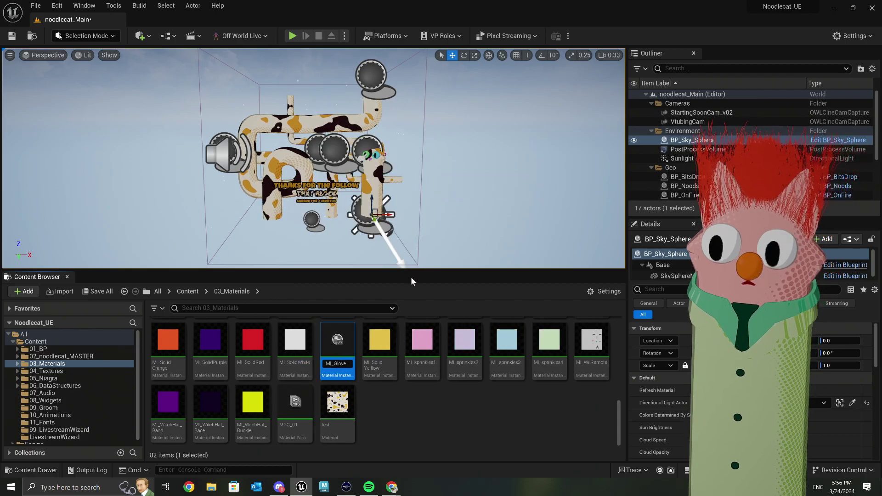
{"action": "key", "text": "Return"}
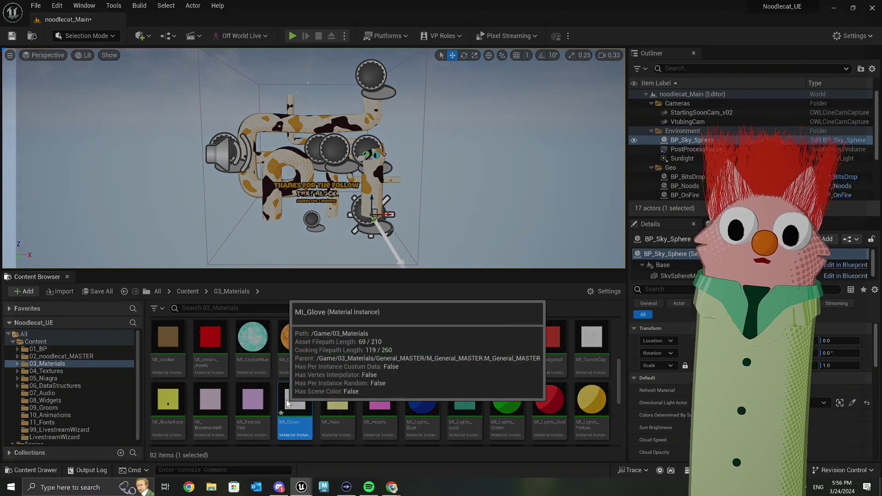
Step: Override MI_Glove's Shade Dot Size to 50 after trying 75, save it, and return to the level
{"action": "double_click", "coordinate": [294, 402]}
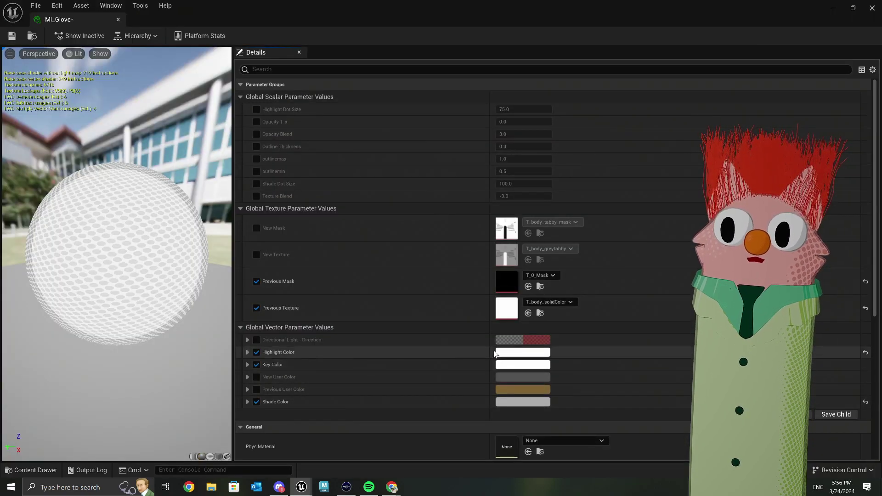
{"action": "scroll", "coordinate": [483, 311], "scroll_direction": "down", "scroll_amount": 2}
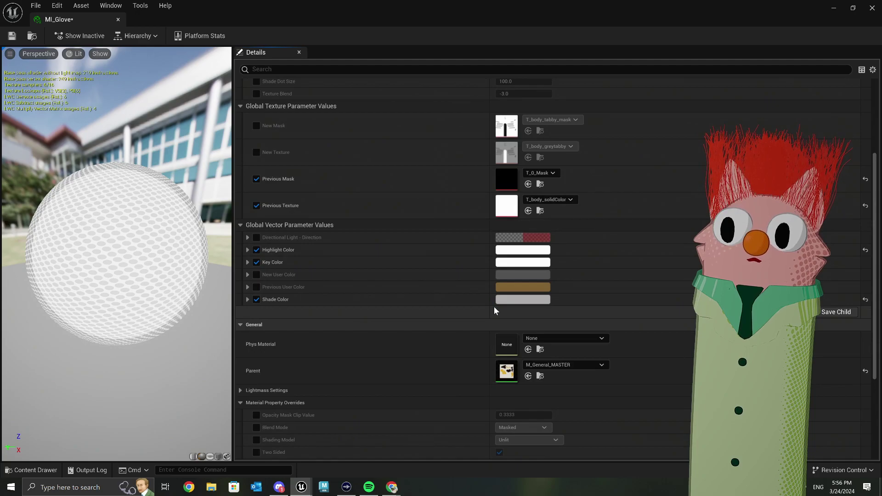
{"action": "scroll", "coordinate": [494, 308], "scroll_direction": "up", "scroll_amount": 2}
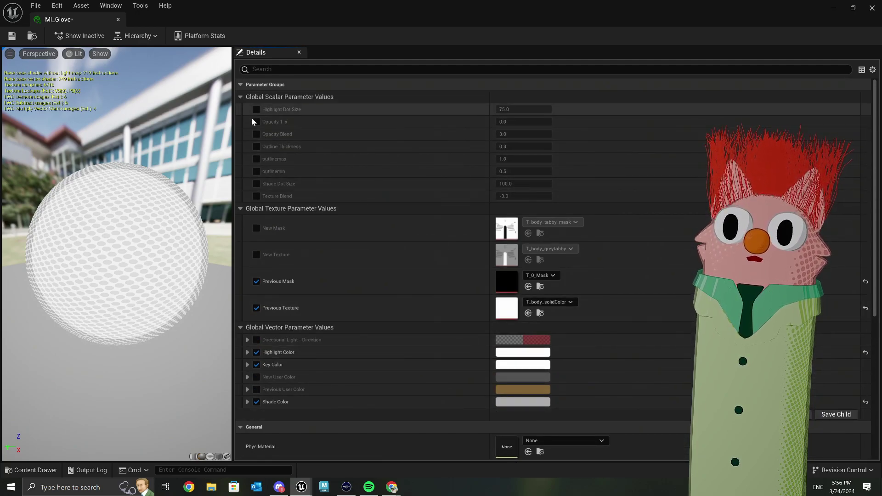
{"action": "left_click", "coordinate": [258, 183]}
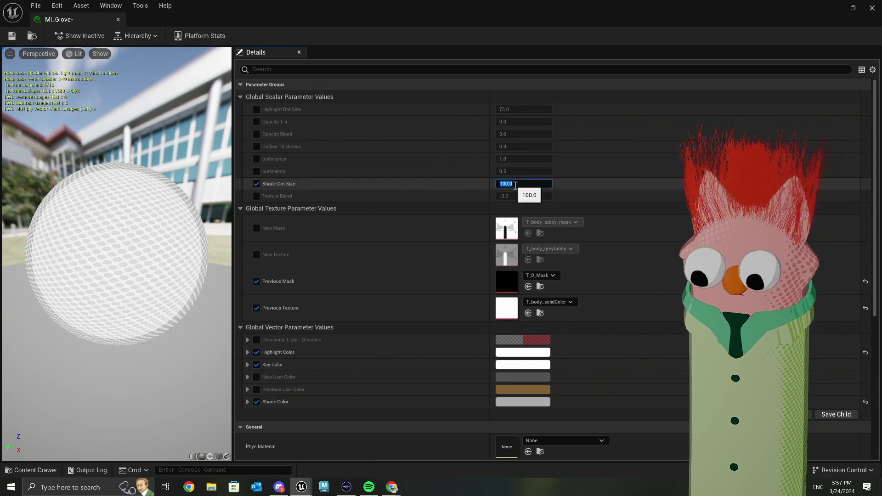
{"action": "type", "text": "75"}
{"action": "key", "text": "Return"}
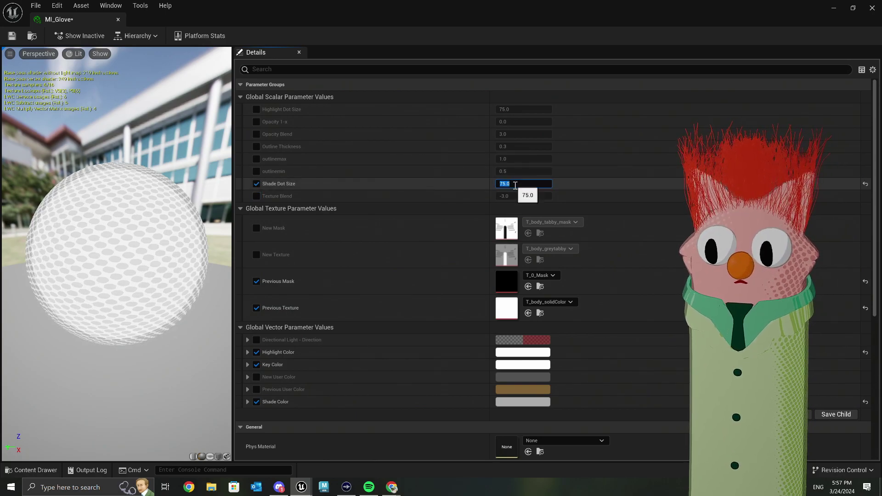
{"action": "type", "text": "50"}
{"action": "key", "text": "Return"}
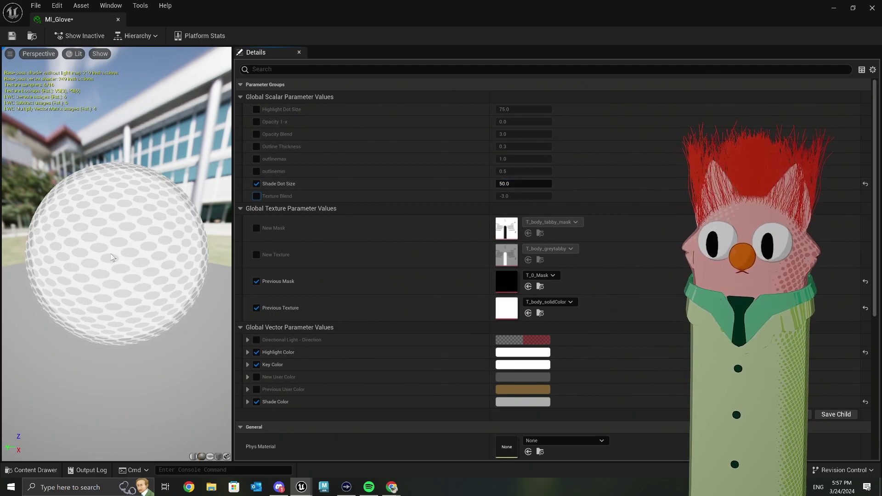
{"action": "left_click_drag", "start_coordinate": [112, 257], "coordinate": [165, 254]}
{"action": "left_click", "coordinate": [12, 36]}
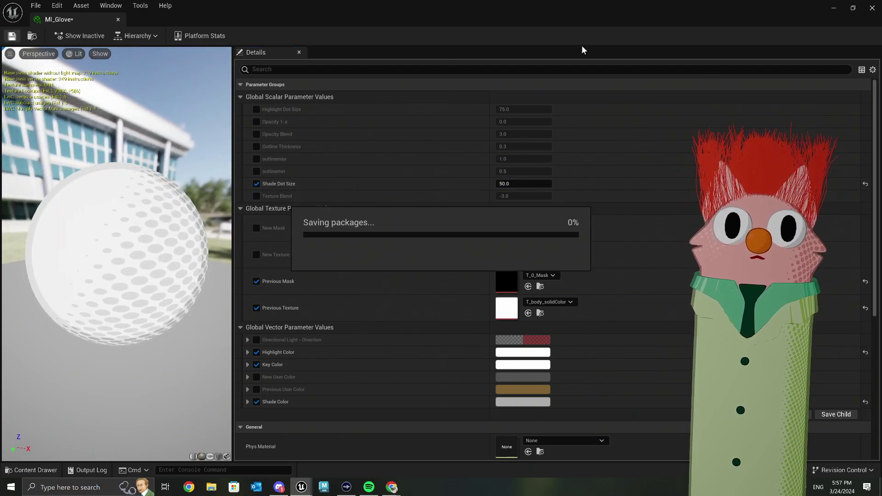
{"action": "left_click", "coordinate": [834, 8]}
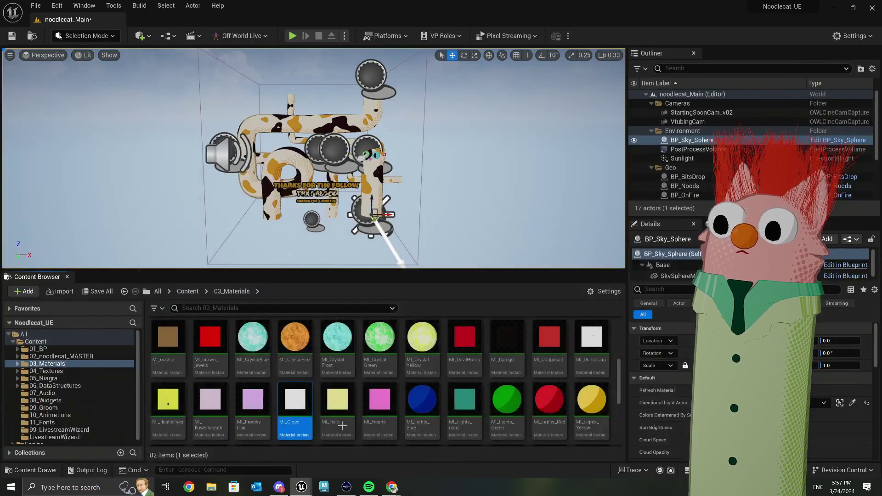
Step: Open the noodlecat_boop skeletal mesh from the 02_noodlecat_MASTER extras folder
{"action": "left_click", "coordinate": [84, 350]}
{"action": "left_click", "coordinate": [96, 357]}
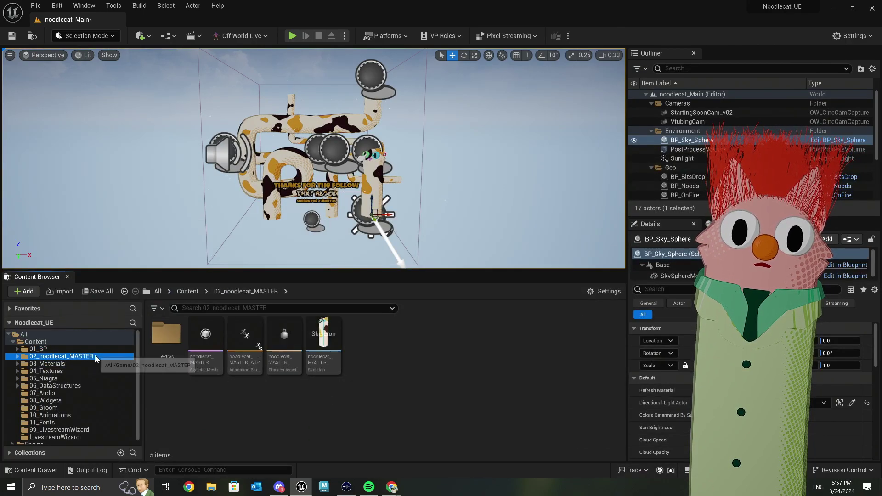
{"action": "double_click", "coordinate": [165, 333]}
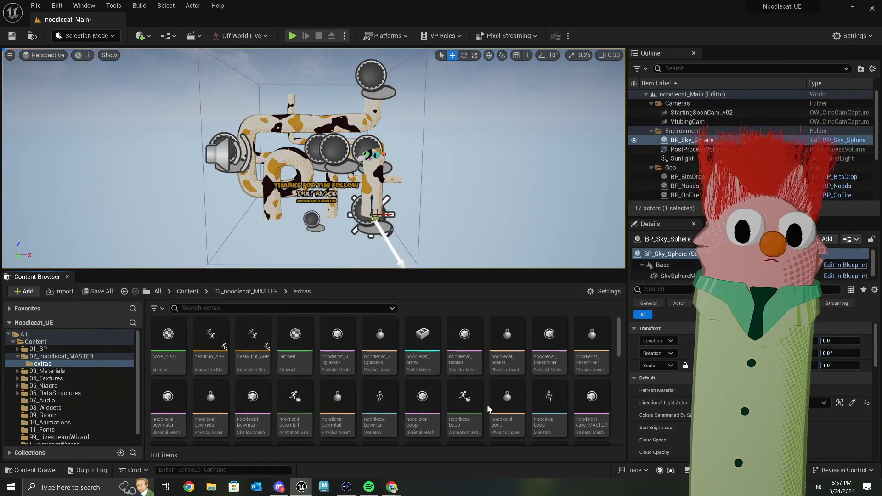
{"action": "left_click", "coordinate": [423, 401]}
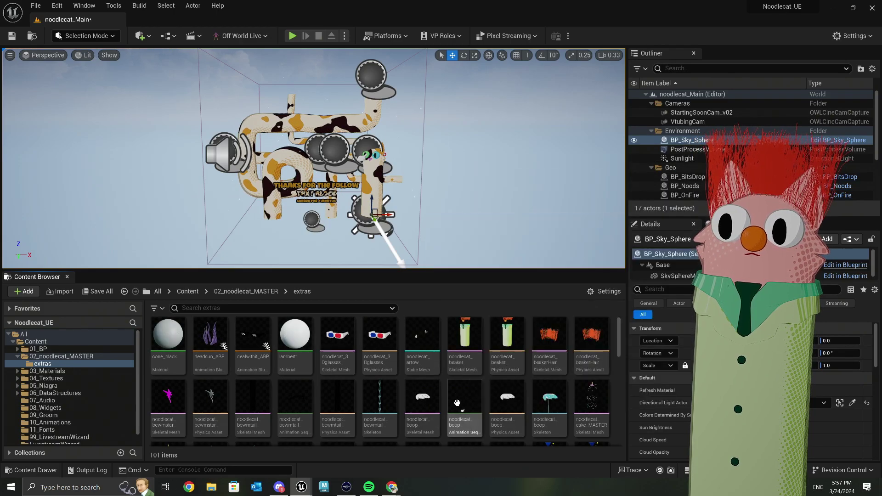
{"action": "double_click", "coordinate": [423, 401]}
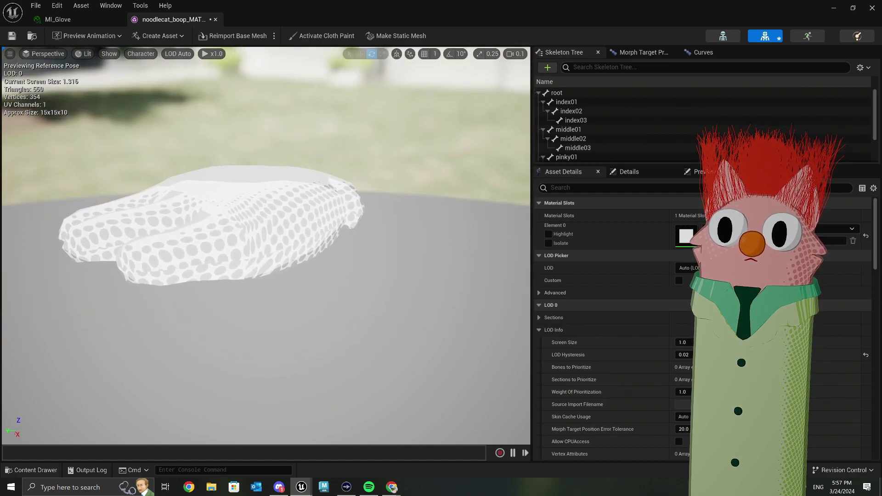
Step: Inspect the glove preview, save the mesh, and close its editor
{"action": "left_click_drag", "start_coordinate": [285, 215], "coordinate": [286, 214]}
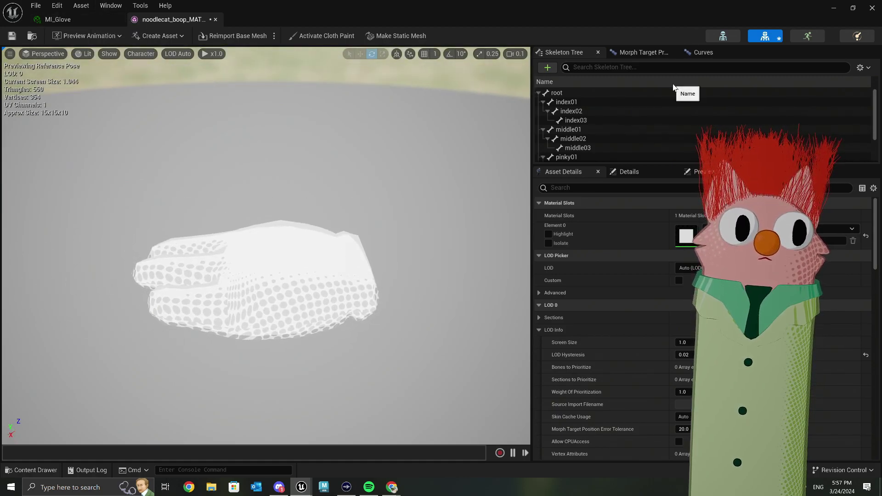
{"action": "left_click_drag", "start_coordinate": [286, 214], "coordinate": [386, 247]}
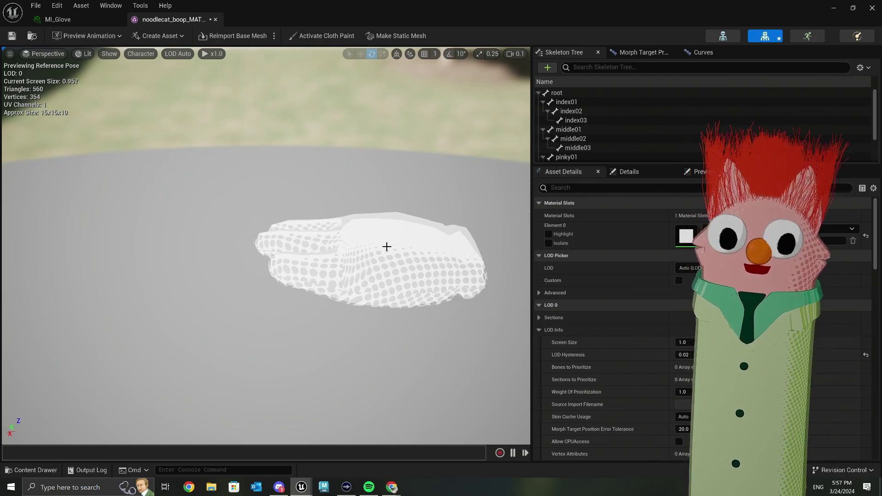
{"action": "left_click_drag", "start_coordinate": [387, 246], "coordinate": [386, 246]}
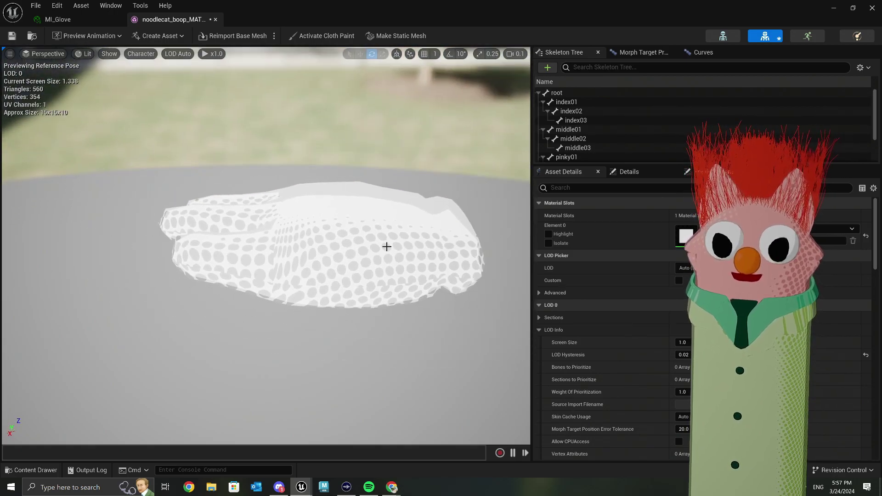
{"action": "left_click", "coordinate": [18, 36]}
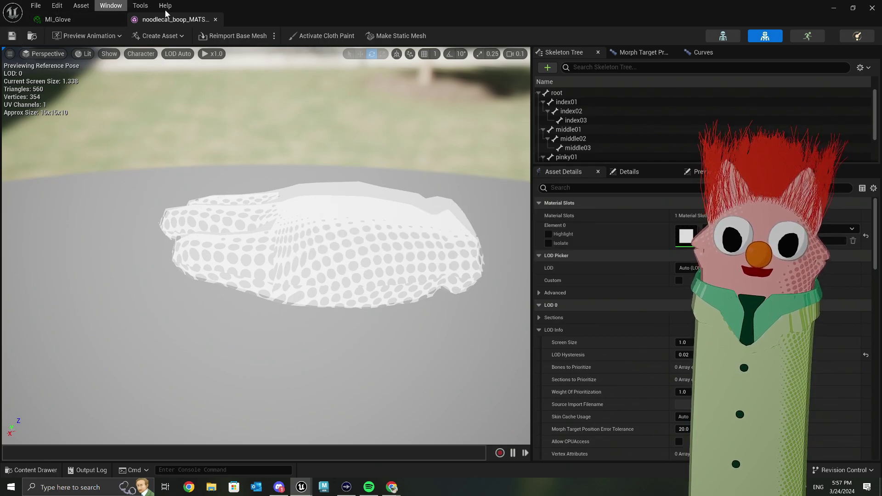
{"action": "left_click", "coordinate": [834, 9]}
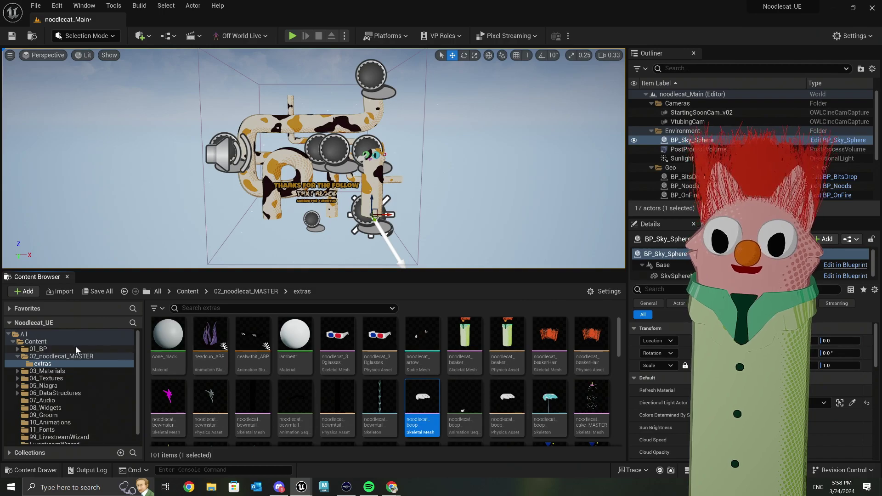
Step: Open BP_Noodlecat from 01_BP, zoom its Viewport on the glove, then switch to MI_Glove
{"action": "left_click", "coordinate": [57, 348]}
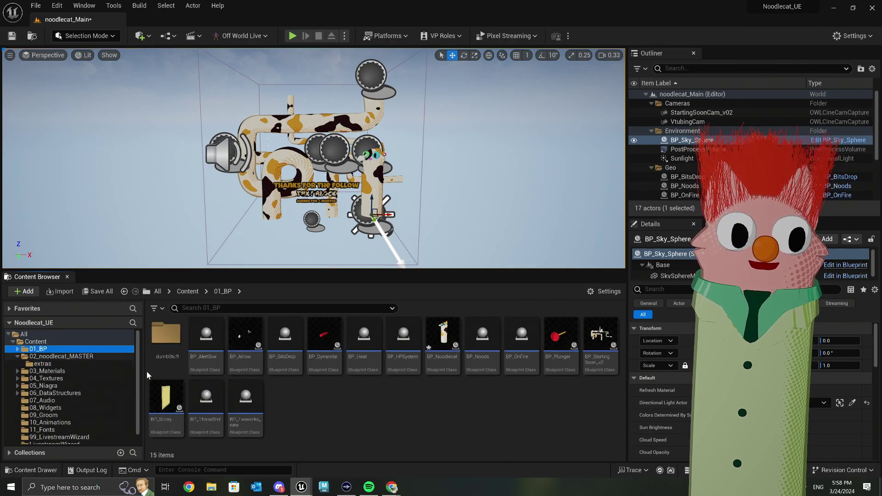
{"action": "double_click", "coordinate": [447, 349]}
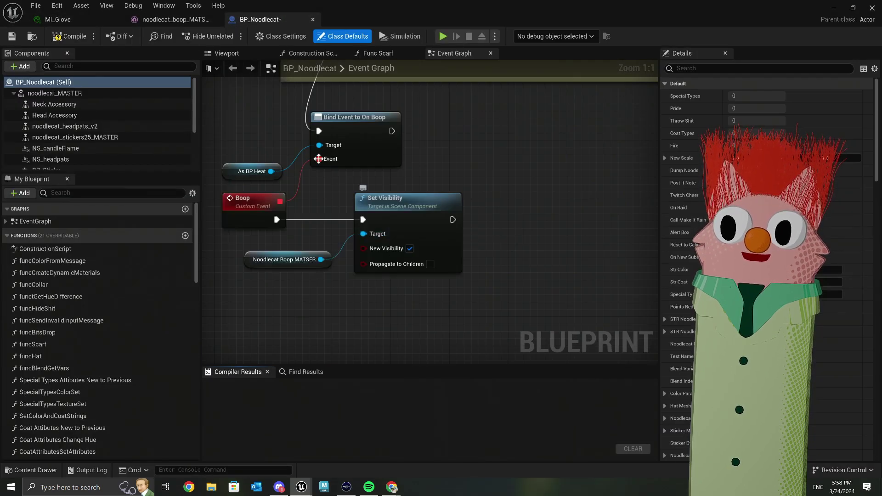
{"action": "left_click", "coordinate": [225, 53]}
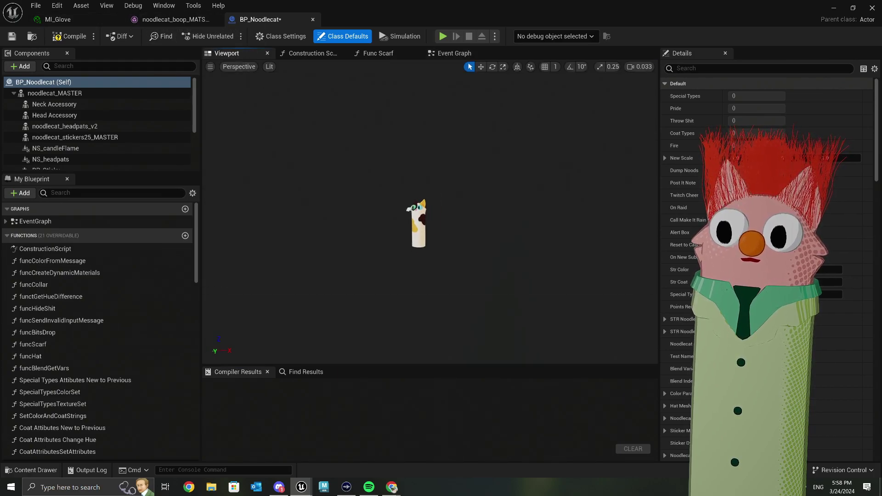
{"action": "scroll", "coordinate": [404, 180], "scroll_direction": "up", "scroll_amount": 5}
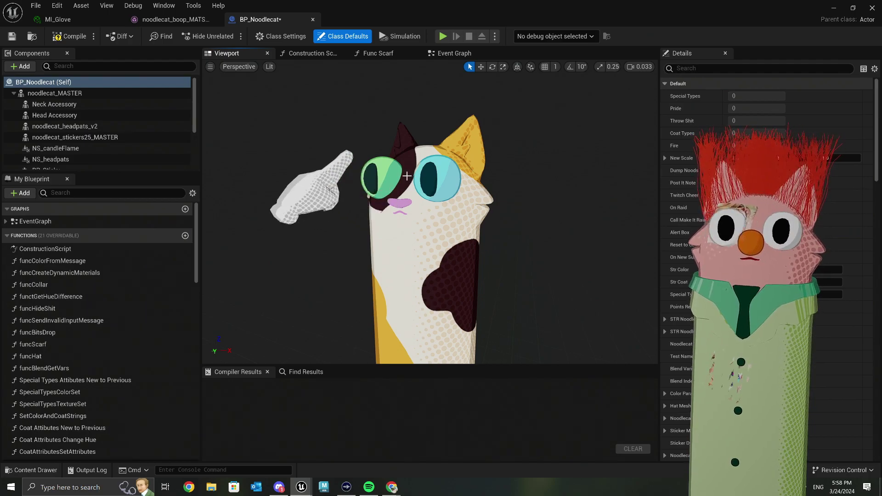
{"action": "left_click", "coordinate": [87, 19]}
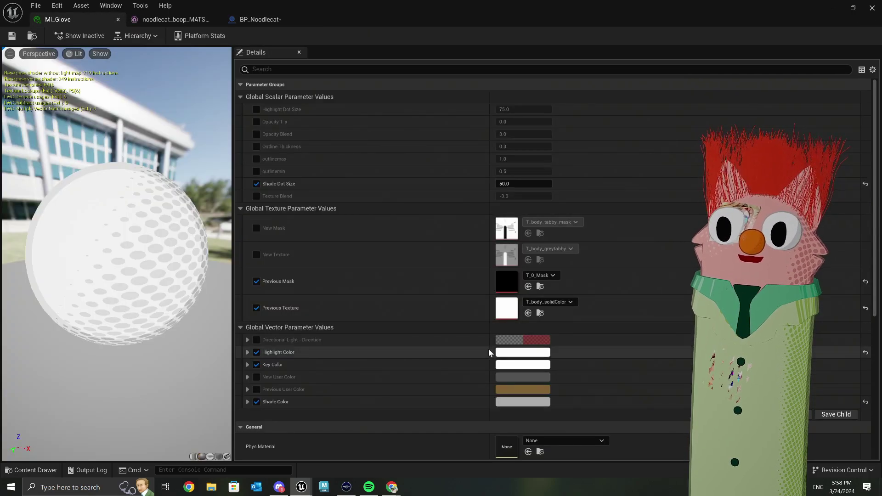
Step: Lighten MI_Glove's grey Shade Color in the Color Picker and save the material instance
{"action": "left_click", "coordinate": [528, 400]}
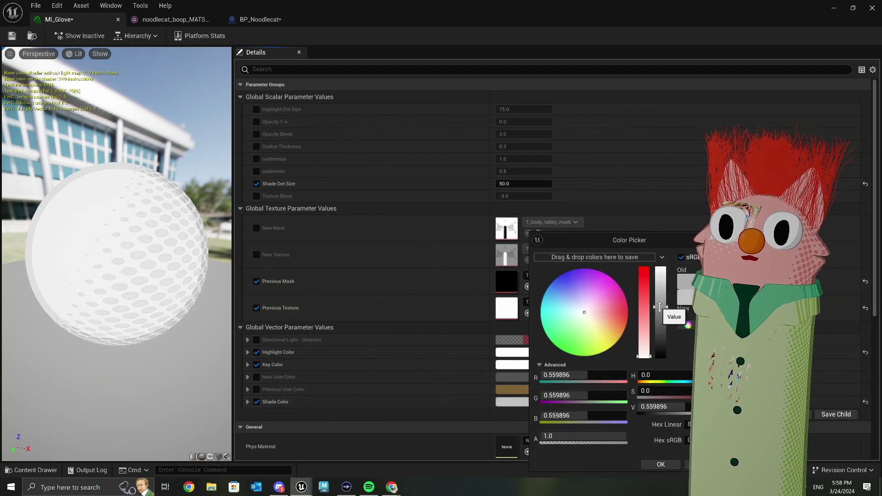
{"action": "left_click", "coordinate": [661, 463]}
{"action": "left_click", "coordinate": [12, 36]}
Step: Close the noodlecat_boop_MATSER mesh editor and go back to the BP_Noodlecat blueprint
{"action": "left_click", "coordinate": [255, 19]}
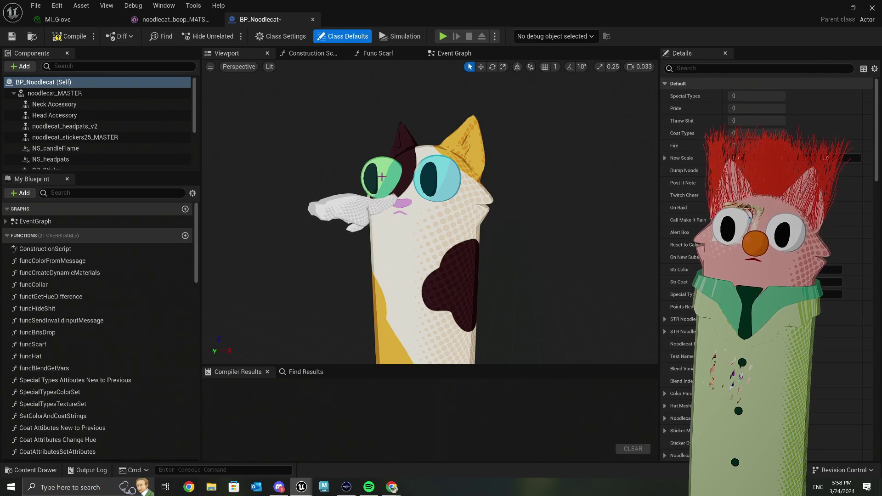
{"action": "left_click", "coordinate": [84, 20]}
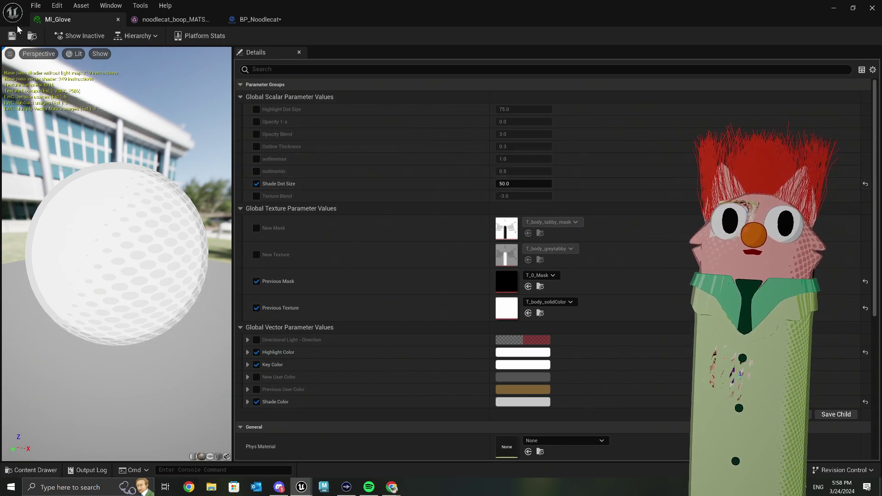
{"action": "left_click", "coordinate": [196, 20]}
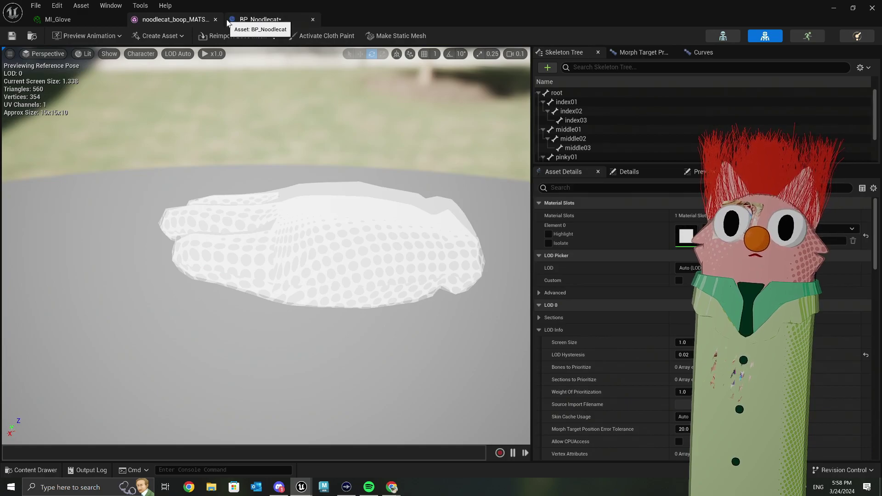
{"action": "left_click", "coordinate": [215, 19]}
{"action": "left_click", "coordinate": [168, 20]}
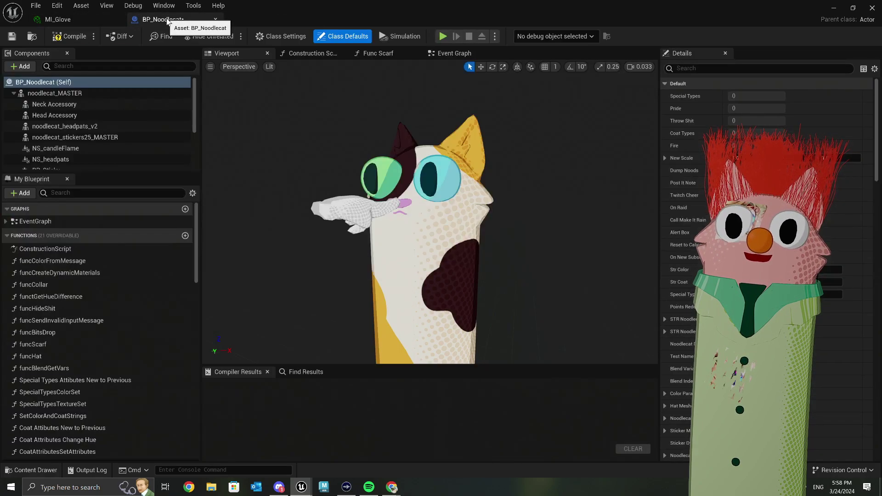
Step: Paste copies of the NS Headpats and Activate nodes below the Boop event
{"action": "left_click", "coordinate": [460, 55]}
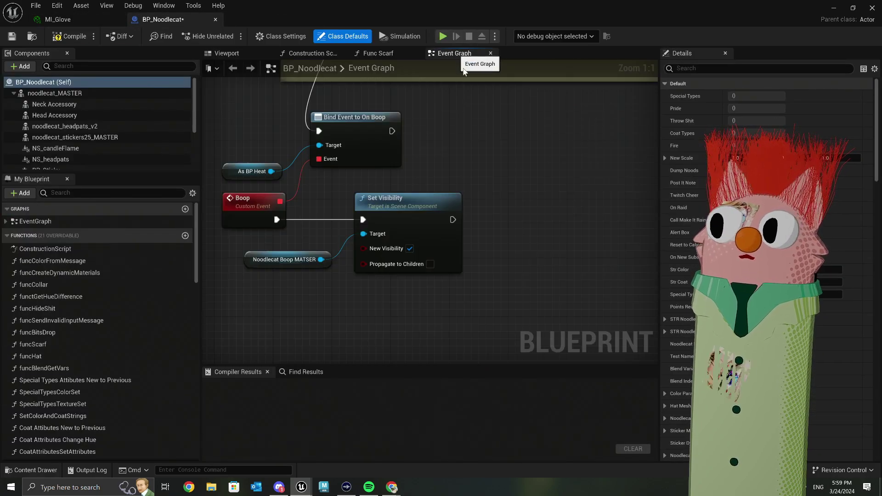
{"action": "right_click_drag", "start_coordinate": [482, 292], "coordinate": [391, 256]}
{"action": "scroll", "coordinate": [441, 310], "scroll_direction": "down", "scroll_amount": 3}
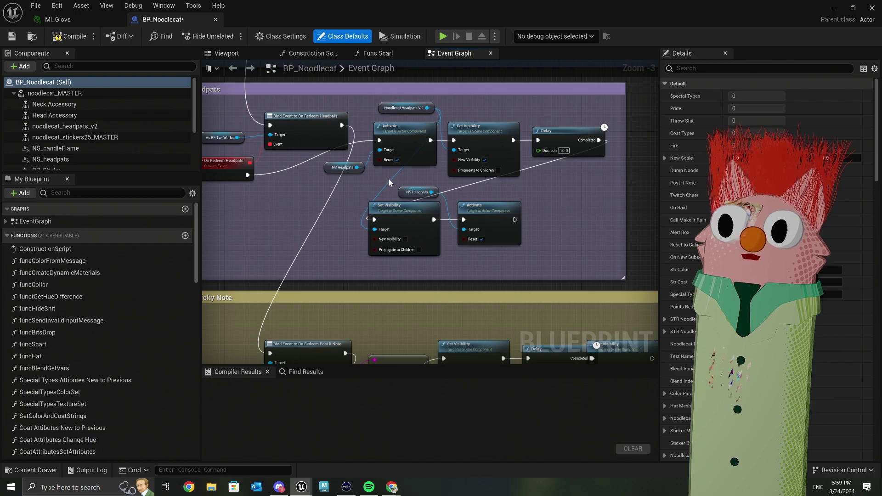
{"action": "left_click_drag", "start_coordinate": [388, 178], "coordinate": [357, 163]}
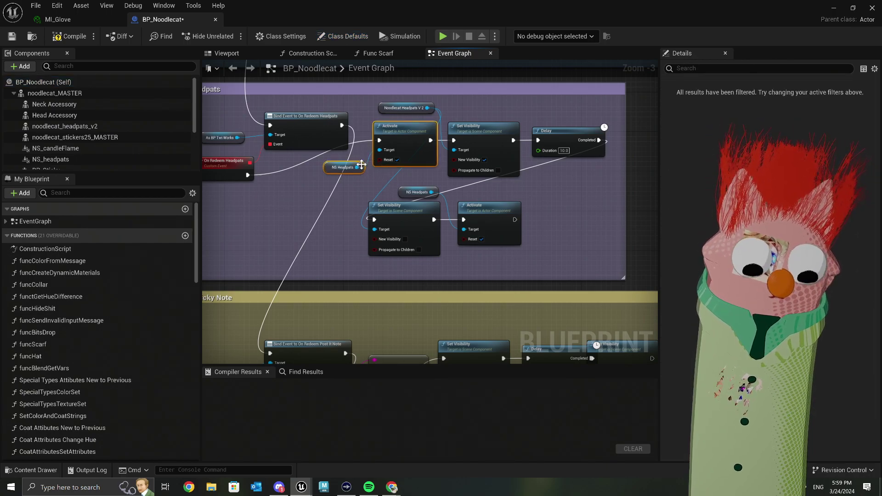
{"action": "right_click_drag", "start_coordinate": [419, 243], "coordinate": [416, 0]}
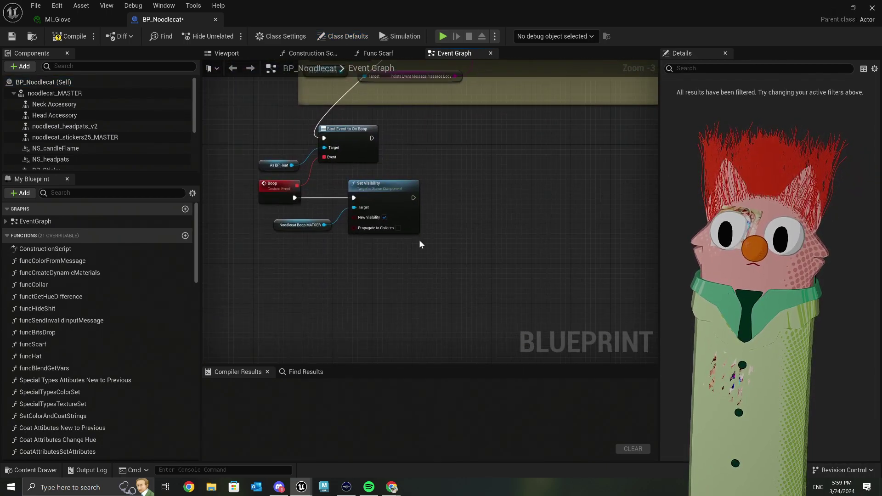
{"action": "key", "text": "ctrl+v"}
{"action": "left_click_drag", "start_coordinate": [478, 223], "coordinate": [333, 264]}
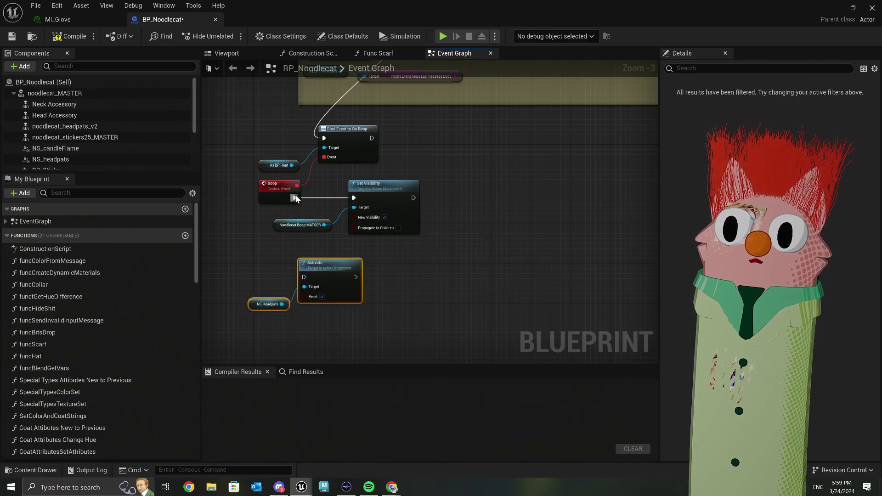
Step: Wire Boop into Activate and Activate into Set Visibility, repositioning the nodes
{"action": "left_click_drag", "start_coordinate": [295, 198], "coordinate": [302, 263]}
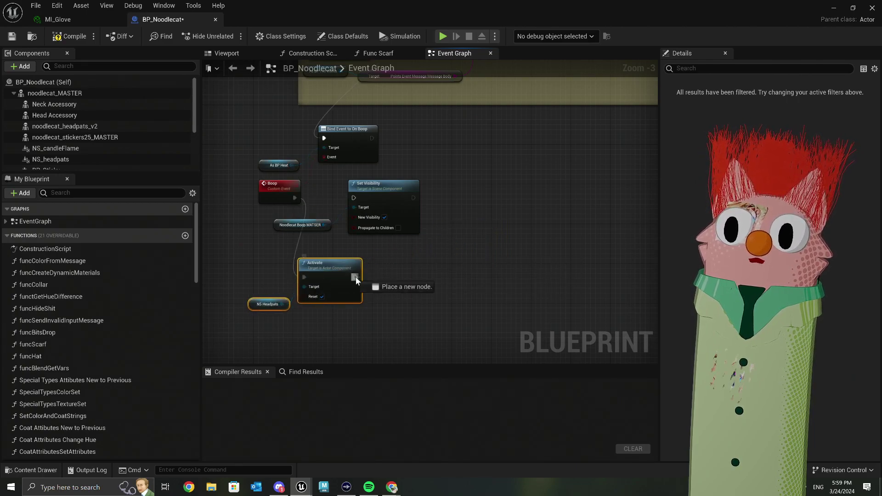
{"action": "left_click_drag", "start_coordinate": [356, 278], "coordinate": [486, 184]}
{"action": "left_click_drag", "start_coordinate": [473, 207], "coordinate": [512, 170]}
{"action": "left_click_drag", "start_coordinate": [249, 274], "coordinate": [316, 318]}
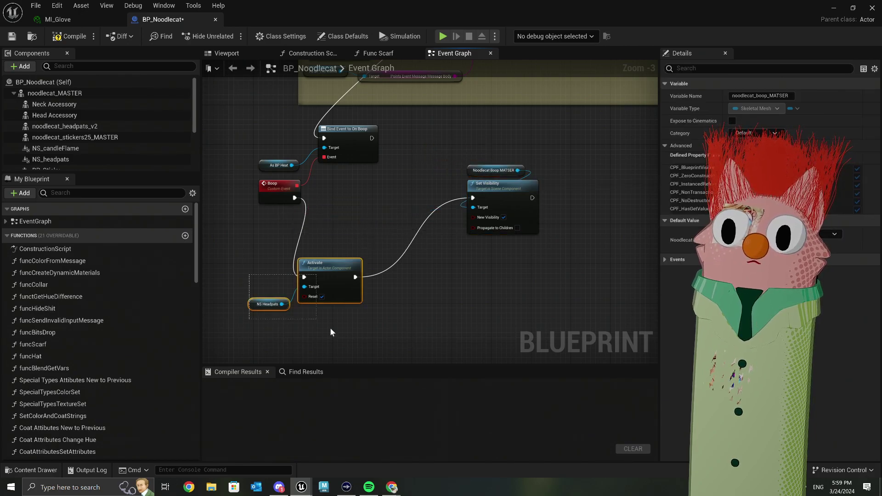
{"action": "left_click_drag", "start_coordinate": [347, 290], "coordinate": [431, 211]}
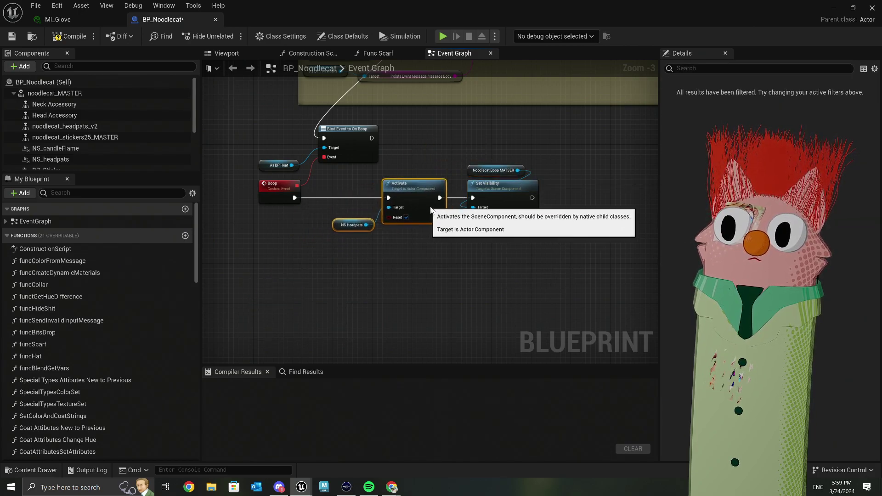
Step: Tidy the Boop chain, placing NS Headpats above Activate and shifting the chain left
{"action": "left_click", "coordinate": [354, 223]}
{"action": "left_click_drag", "start_coordinate": [373, 230], "coordinate": [404, 174]}
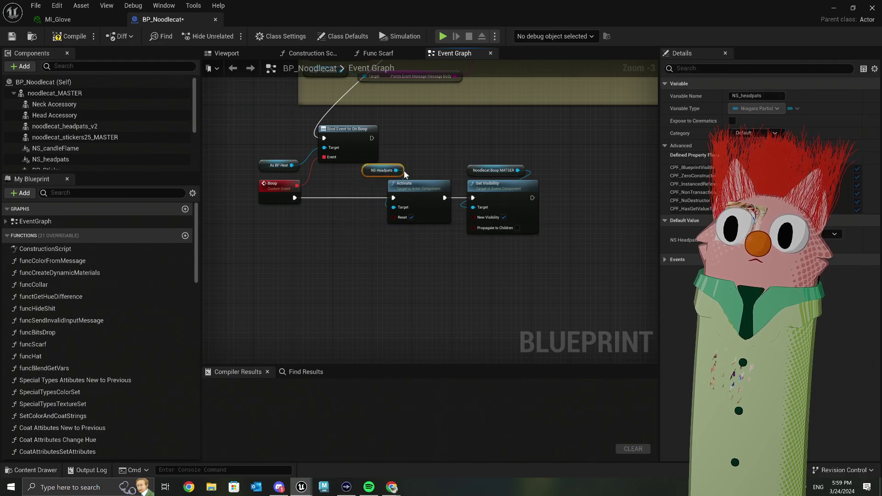
{"action": "left_click_drag", "start_coordinate": [518, 263], "coordinate": [385, 161]}
{"action": "left_click_drag", "start_coordinate": [429, 199], "coordinate": [366, 205]}
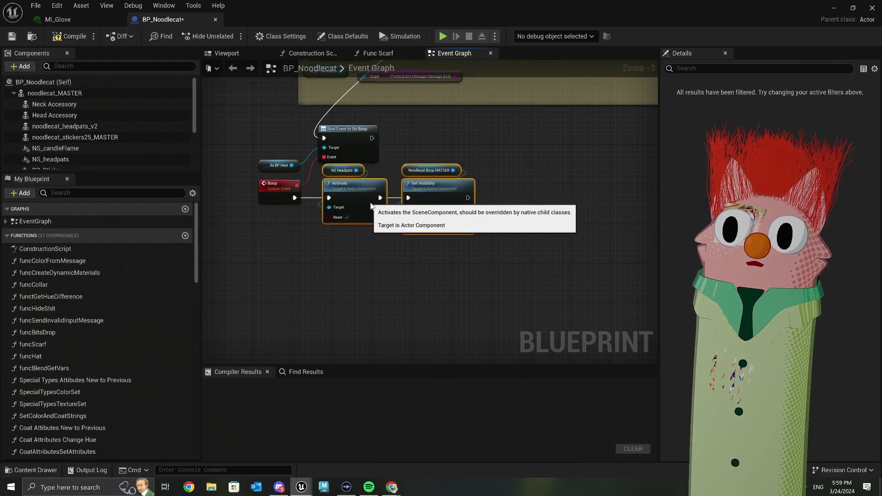
{"action": "scroll", "coordinate": [396, 301], "scroll_direction": "up", "scroll_amount": 1}
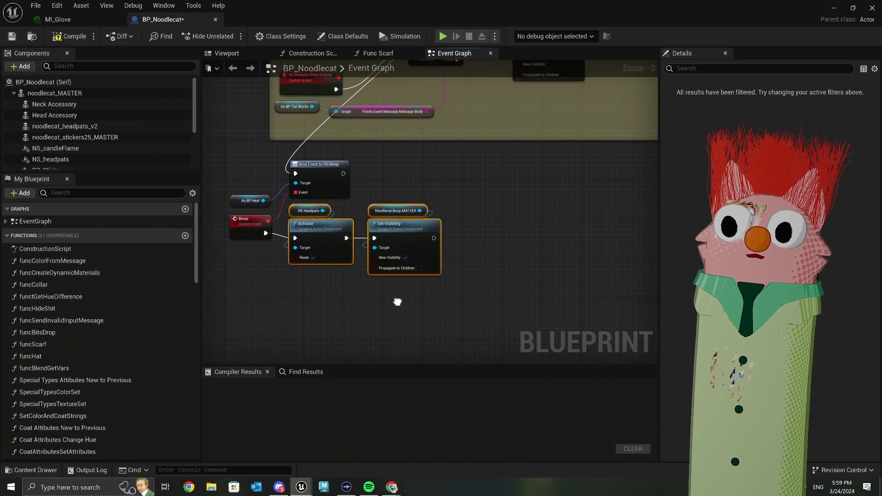
{"action": "right_click_drag", "start_coordinate": [396, 301], "coordinate": [419, 256]}
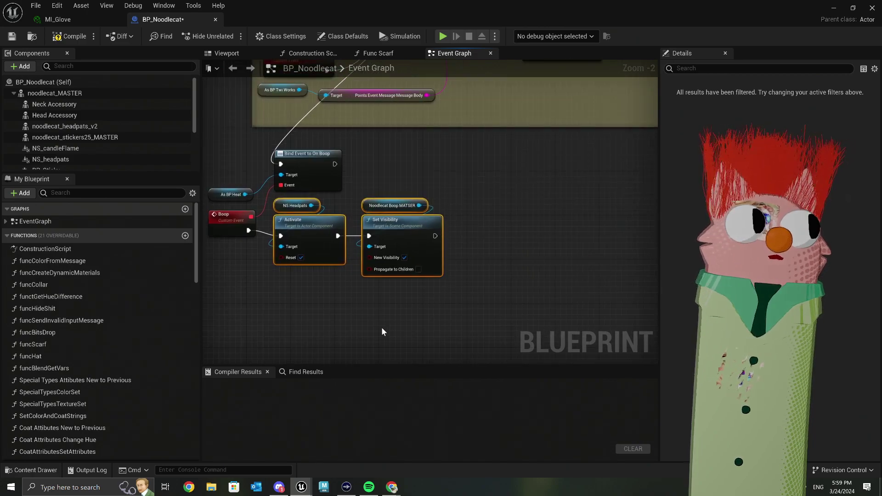
{"action": "right_click_drag", "start_coordinate": [381, 327], "coordinate": [349, 309]}
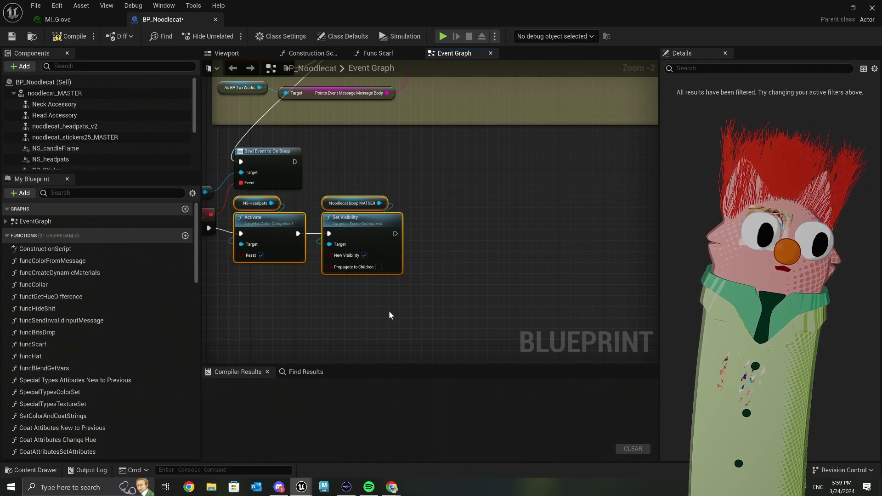
{"action": "right_click_drag", "start_coordinate": [389, 316], "coordinate": [412, 274]}
{"action": "scroll", "coordinate": [384, 288], "scroll_direction": "up", "scroll_amount": 2}
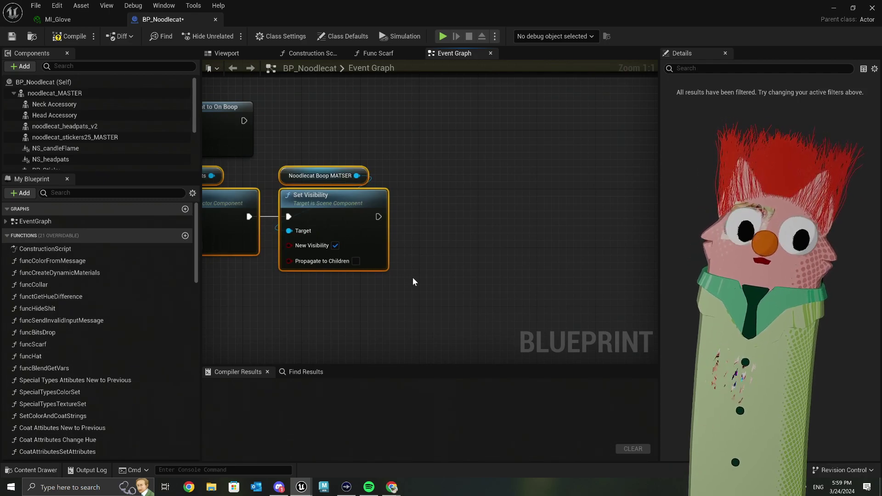
{"action": "right_click_drag", "start_coordinate": [412, 280], "coordinate": [319, 339]}
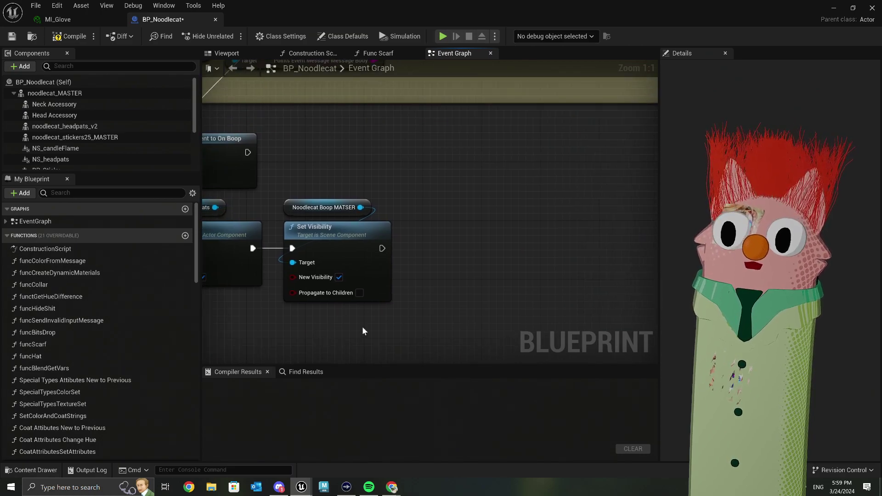
{"action": "right_click_drag", "start_coordinate": [444, 281], "coordinate": [395, 265]}
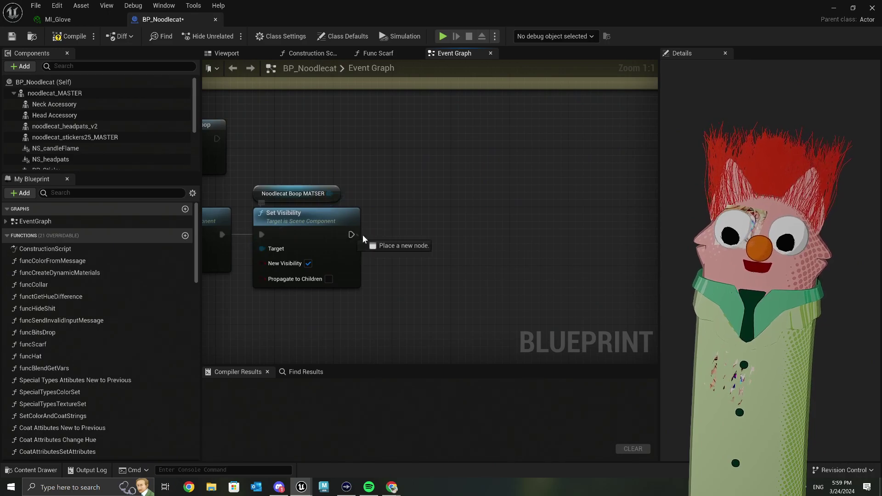
Step: Add a Play Animation node after Set Visibility that plays noodlecat_boop_MATSER_Anim
{"action": "left_click_drag", "start_coordinate": [362, 235], "coordinate": [374, 236]}
{"action": "type", "text": "play anim"}
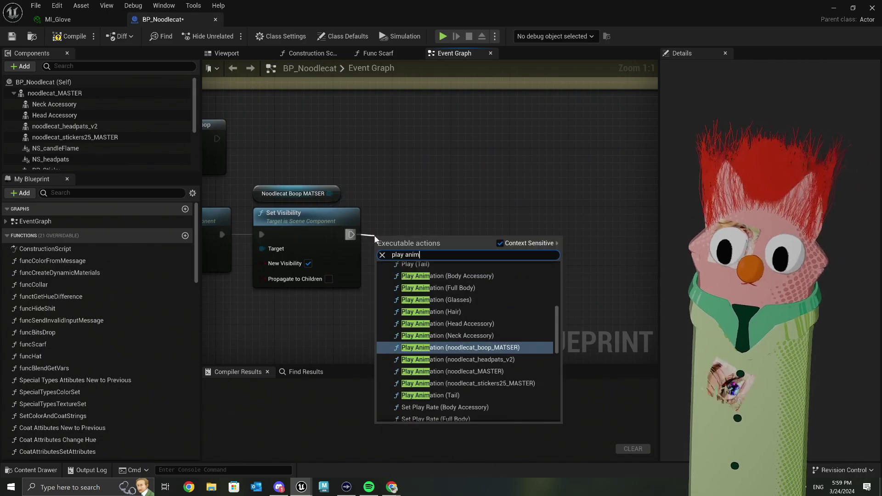
{"action": "left_click", "coordinate": [451, 348]}
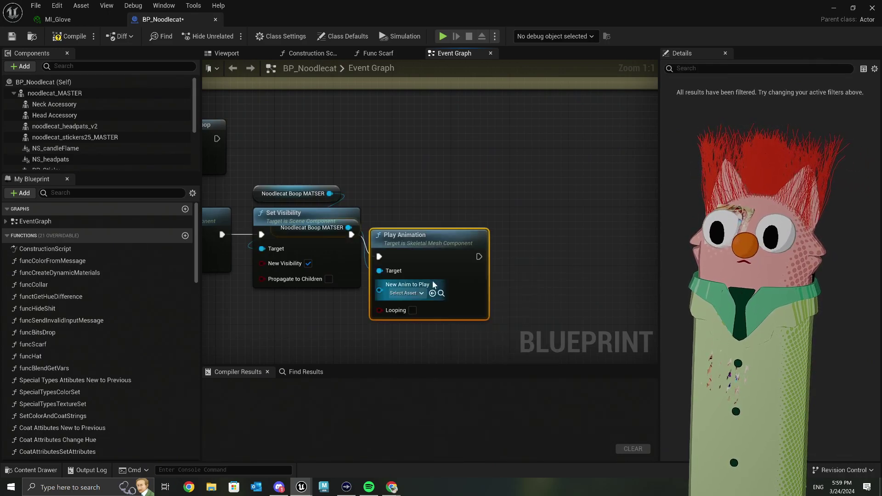
{"action": "left_click", "coordinate": [404, 292]}
{"action": "scroll", "coordinate": [450, 368], "scroll_direction": "down", "scroll_amount": 1}
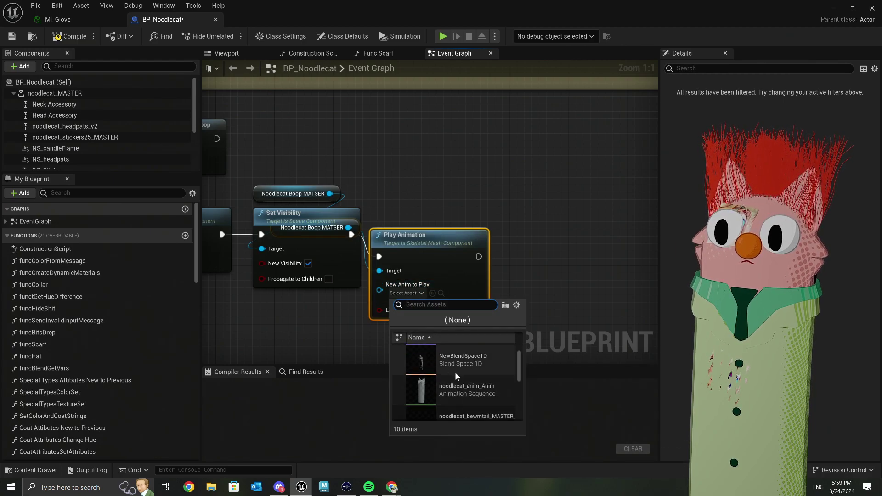
{"action": "type", "text": "boop"}
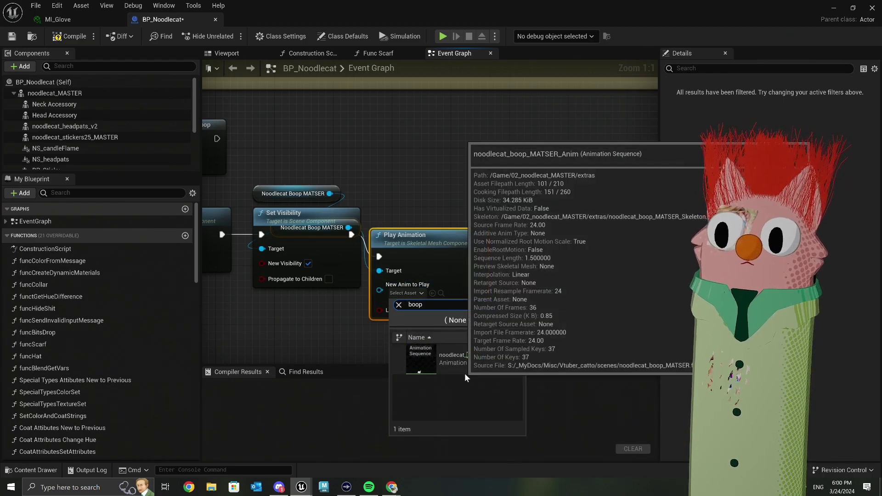
{"action": "left_click", "coordinate": [464, 372]}
{"action": "left_click_drag", "start_coordinate": [438, 265], "coordinate": [444, 242]}
Step: Delete the duplicate Noodlecat Boop MATSER node and wire the component into Play Animation's Target
{"action": "left_click", "coordinate": [375, 193]}
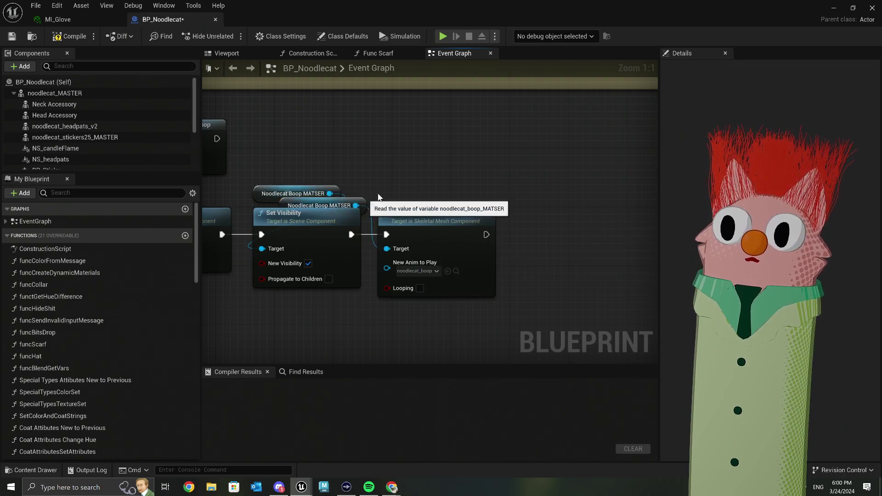
{"action": "left_click_drag", "start_coordinate": [368, 199], "coordinate": [469, 192]}
{"action": "left_click", "coordinate": [458, 244]}
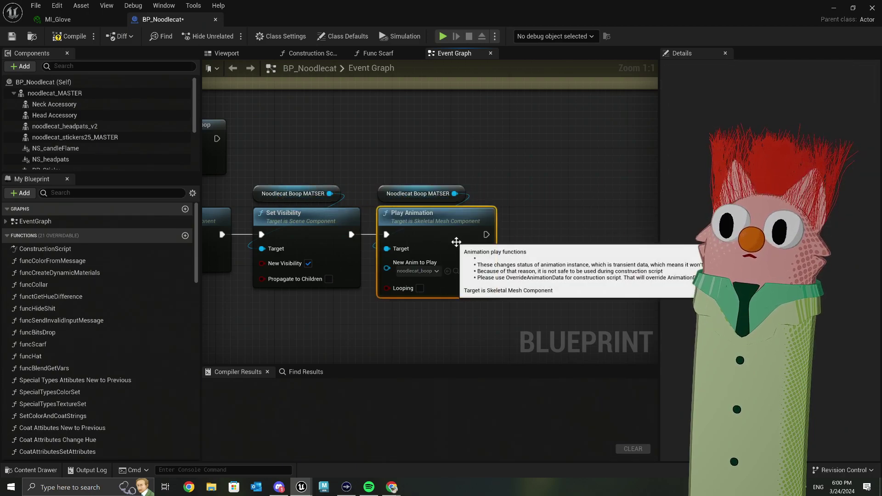
{"action": "right_click_drag", "start_coordinate": [454, 288], "coordinate": [493, 302]}
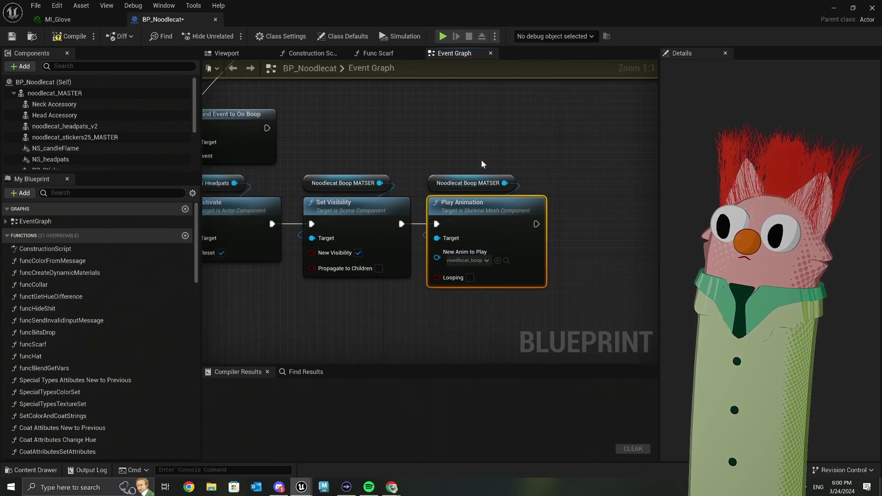
{"action": "left_click", "coordinate": [496, 183]}
{"action": "key", "text": "Delete"}
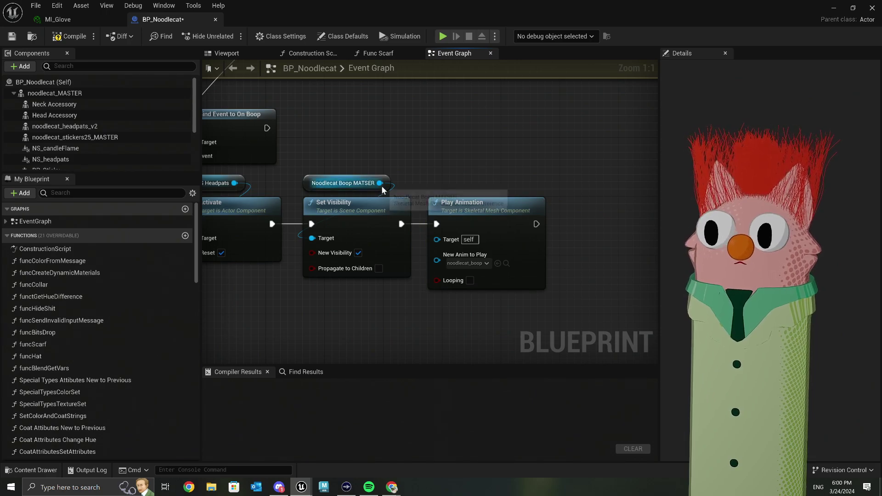
{"action": "left_click_drag", "start_coordinate": [379, 182], "coordinate": [436, 240]}
{"action": "left_click", "coordinate": [479, 207]}
{"action": "right_click_drag", "start_coordinate": [590, 261], "coordinate": [493, 286]}
{"action": "left_click_drag", "start_coordinate": [439, 249], "coordinate": [484, 248]}
Step: Add a 1.7-second Delay node after Play Animation
{"action": "type", "text": "delay"}
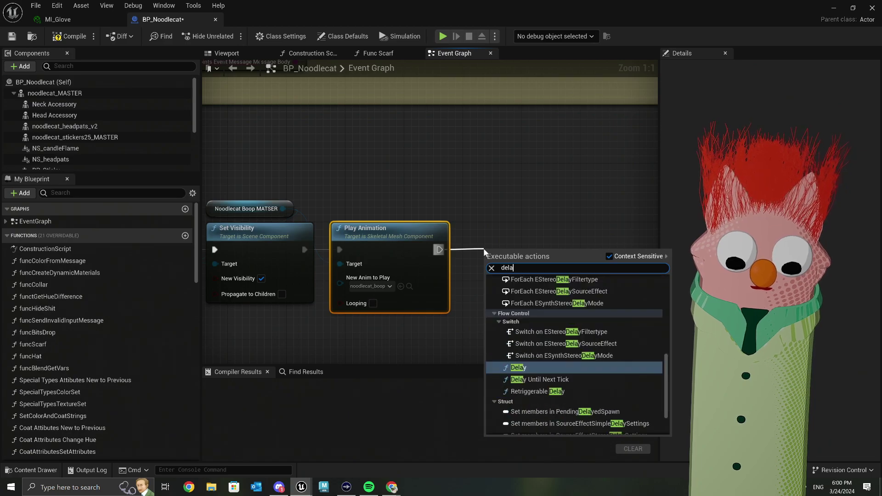
{"action": "left_click", "coordinate": [558, 370]}
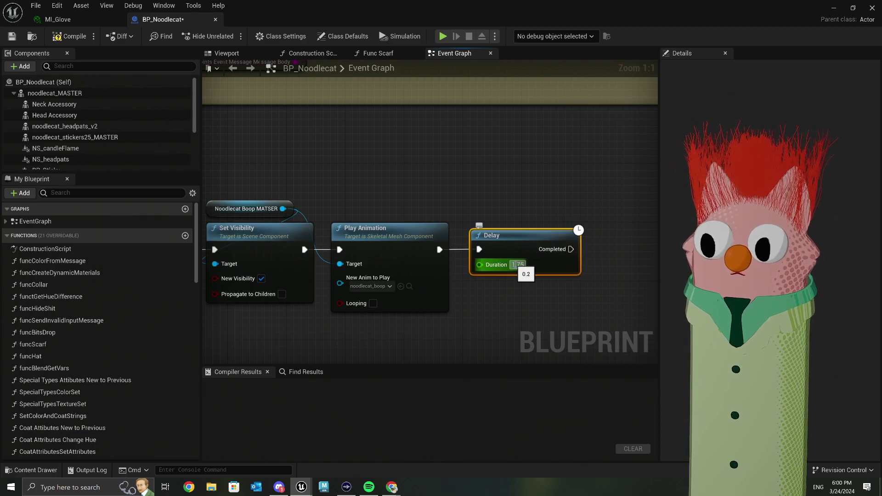
{"action": "right_click_drag", "start_coordinate": [514, 302], "coordinate": [421, 315]}
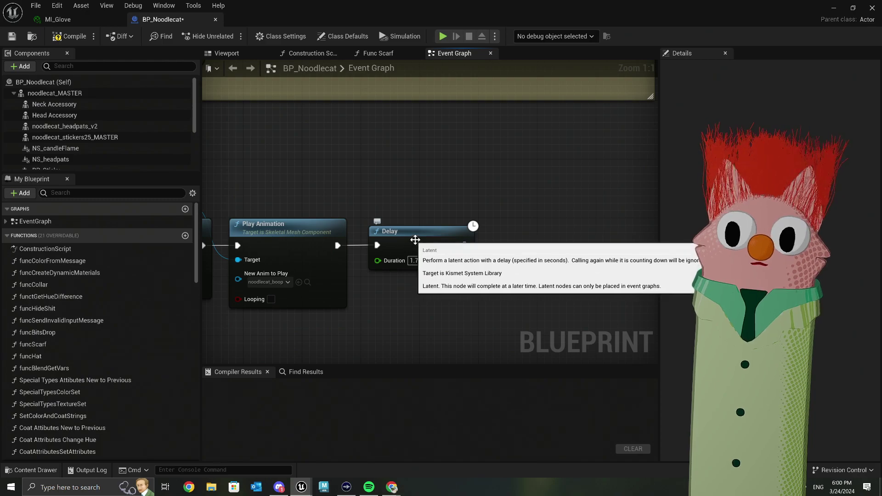
{"action": "left_click", "coordinate": [411, 242]}
{"action": "scroll", "coordinate": [411, 242], "scroll_direction": "down", "scroll_amount": 1}
Step: Paste copies of the NS Headpats, Activate and Set Visibility nodes, wiring Delay's Completed into Activate
{"action": "right_click_drag", "start_coordinate": [411, 241], "coordinate": [467, 282]}
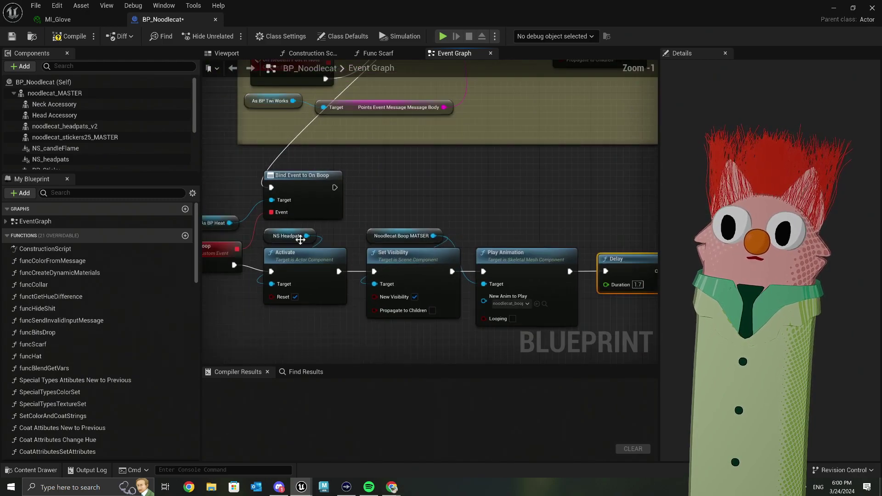
{"action": "left_click_drag", "start_coordinate": [290, 231], "coordinate": [412, 319]}
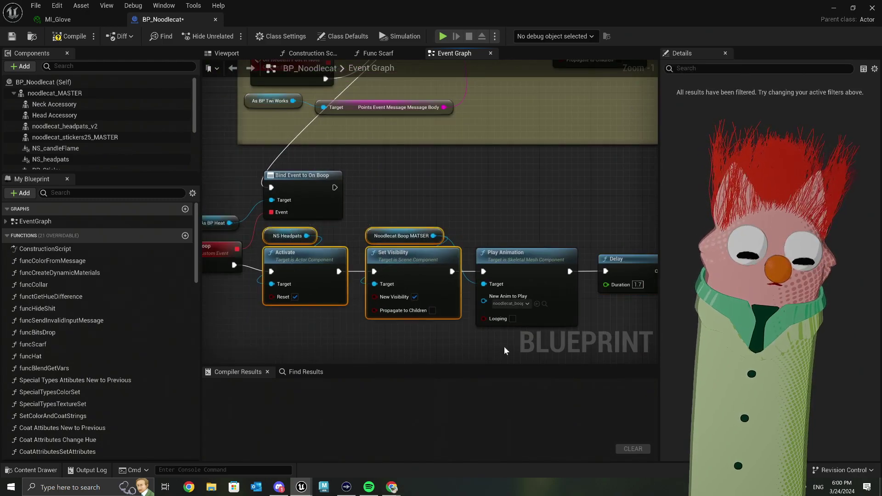
{"action": "right_click_drag", "start_coordinate": [503, 347], "coordinate": [445, 288]}
{"action": "key", "text": "ctrl+v"}
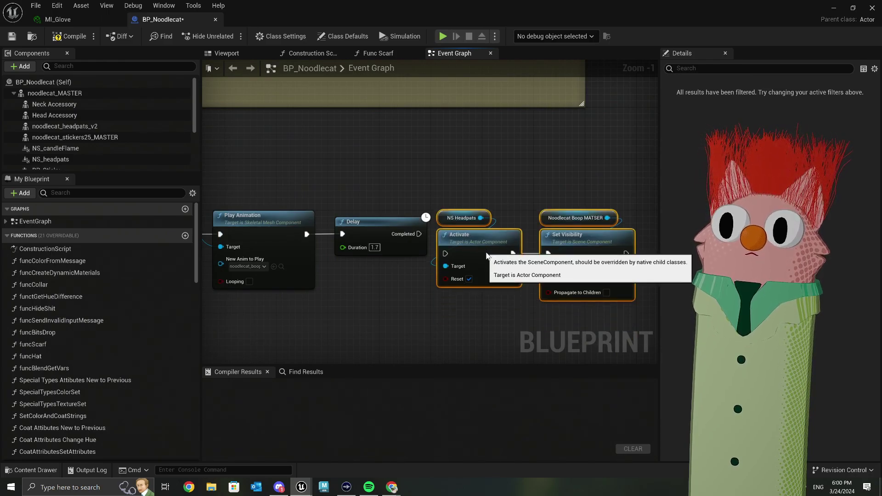
{"action": "left_click_drag", "start_coordinate": [419, 234], "coordinate": [445, 254]}
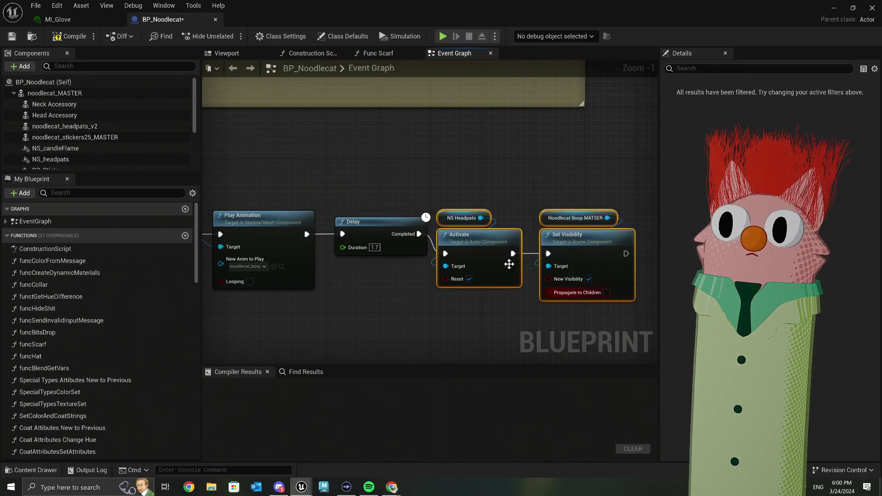
{"action": "left_click_drag", "start_coordinate": [509, 264], "coordinate": [509, 244]}
{"action": "scroll", "coordinate": [510, 248], "scroll_direction": "up", "scroll_amount": 1}
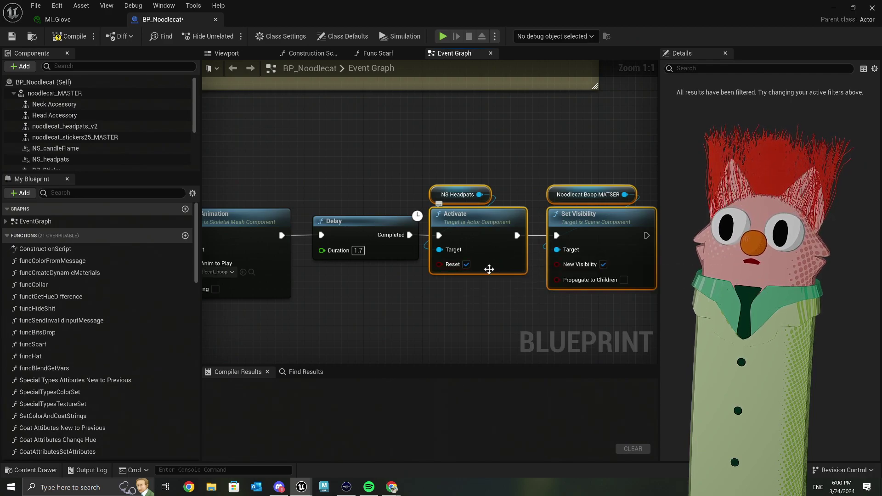
{"action": "scroll", "coordinate": [360, 289], "scroll_direction": "down", "scroll_amount": 5}
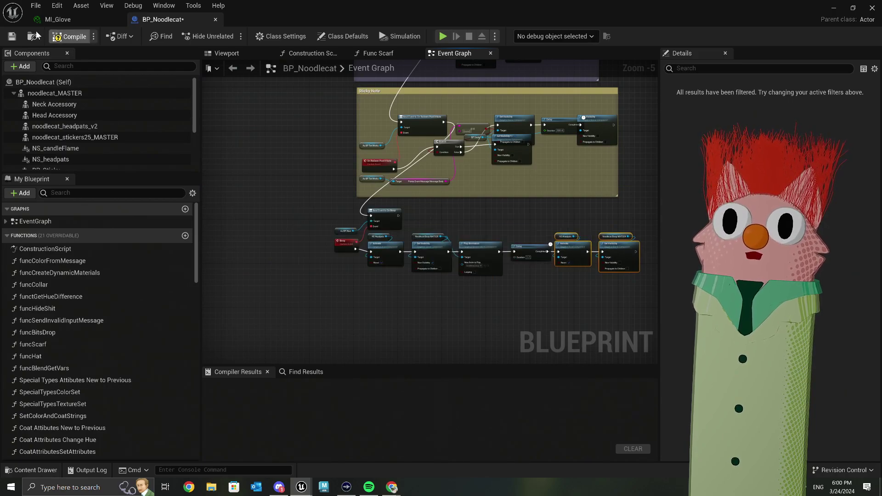
Step: Compile and save BP_Noodlecat, then select the boop hand in the Viewport preview
{"action": "left_click", "coordinate": [68, 36]}
{"action": "key", "text": "ctrl+s"}
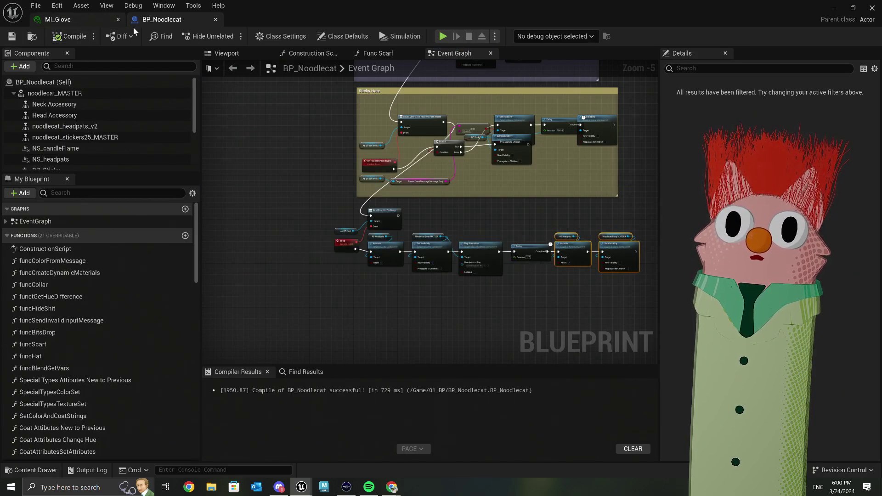
{"action": "left_click", "coordinate": [234, 53]}
{"action": "left_click", "coordinate": [331, 188]}
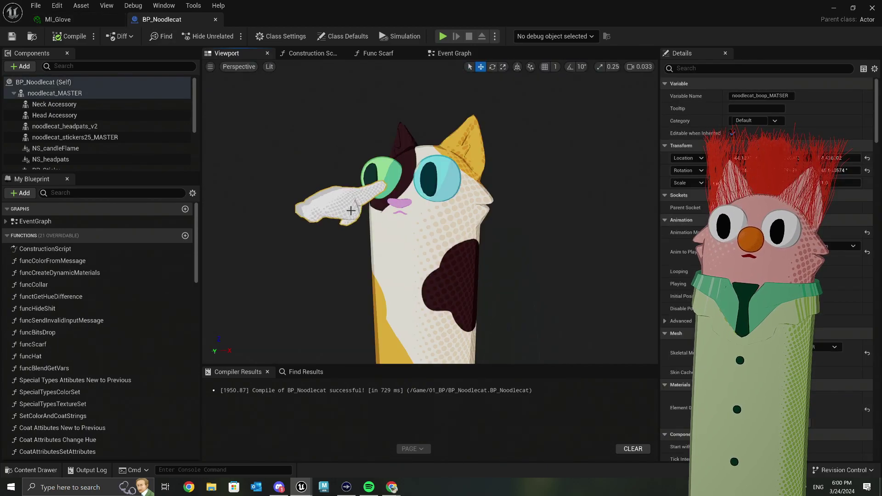
Step: Uncheck the boop hand's Visible property via a 'vis' Details search, save, and minimise the blueprint
{"action": "left_click", "coordinate": [718, 68]}
{"action": "type", "text": "vi"}
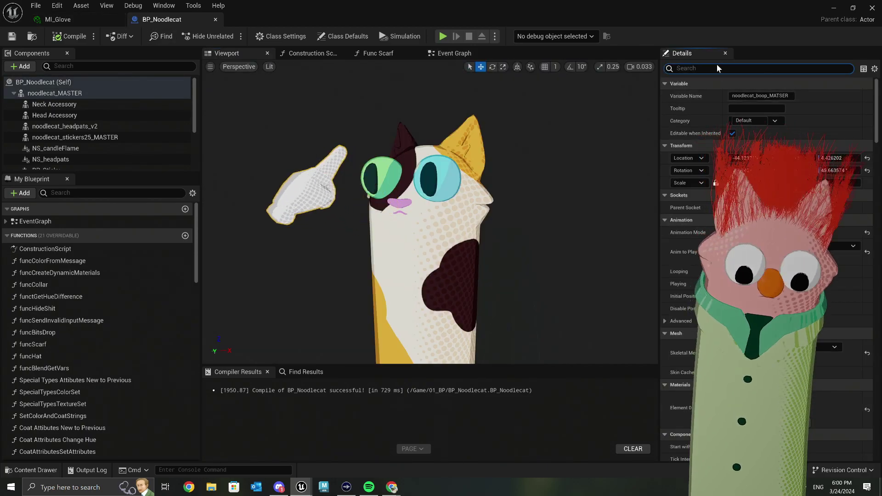
{"action": "type", "text": "s"}
{"action": "left_click", "coordinate": [731, 133]}
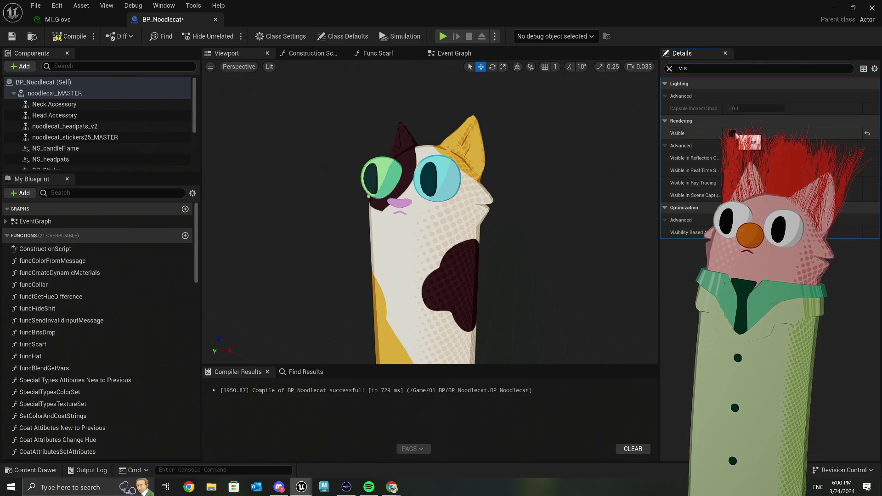
{"action": "left_click", "coordinate": [12, 37]}
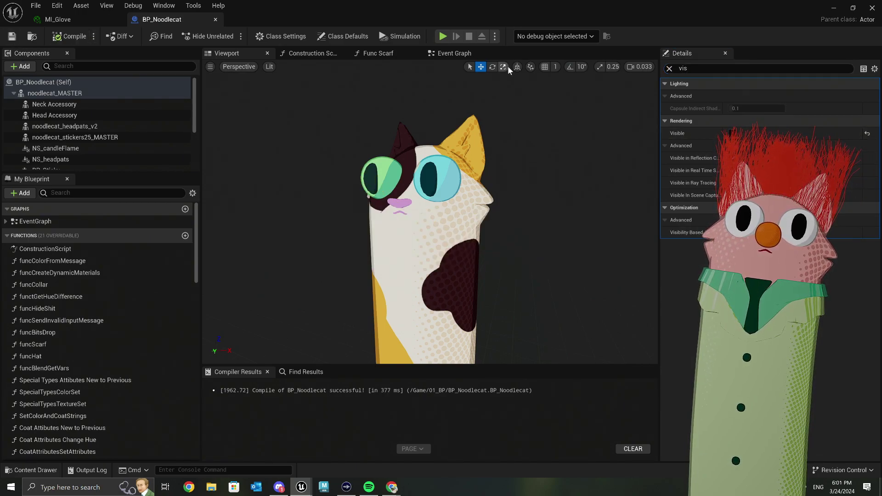
{"action": "left_click", "coordinate": [834, 9]}
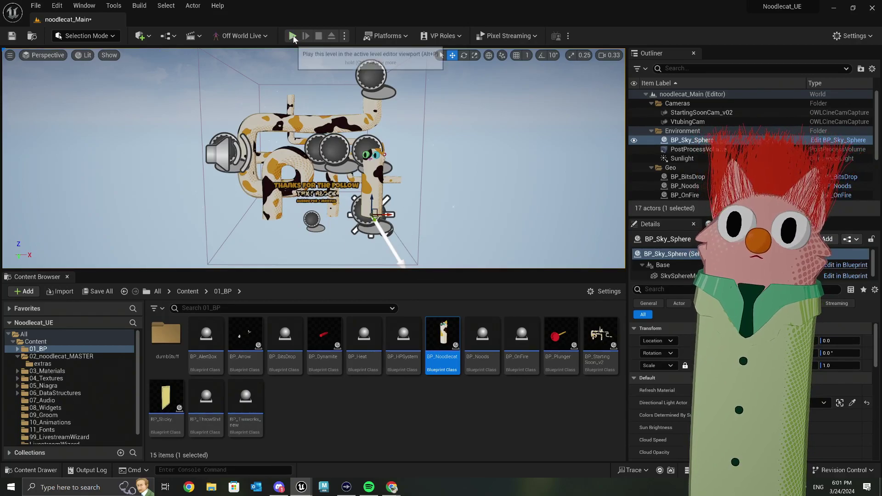
{"action": "left_click", "coordinate": [292, 36]}
{"action": "key", "text": "F11"}
{"action": "key", "text": "shift+F1"}
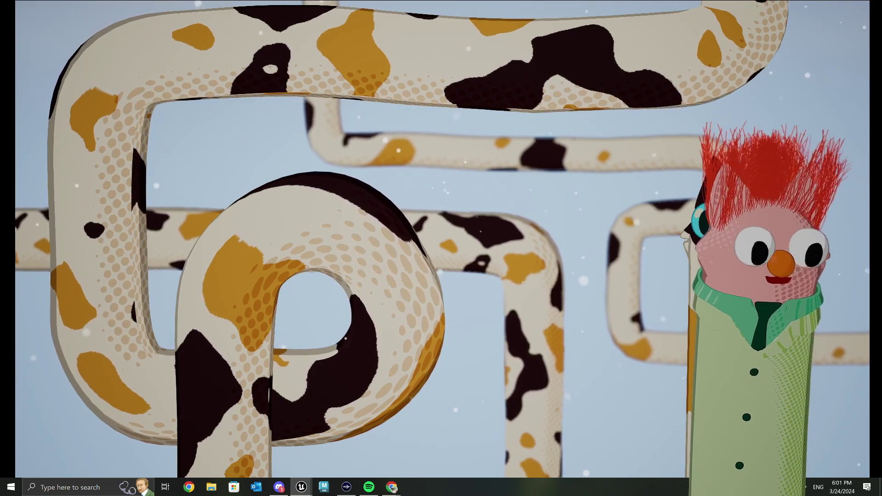
{"action": "key", "text": "Escape"}
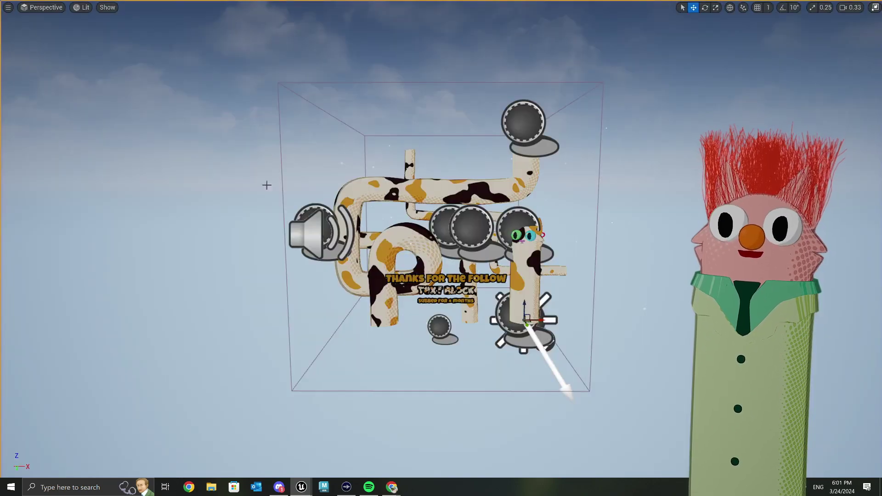
{"action": "key", "text": "F11"}
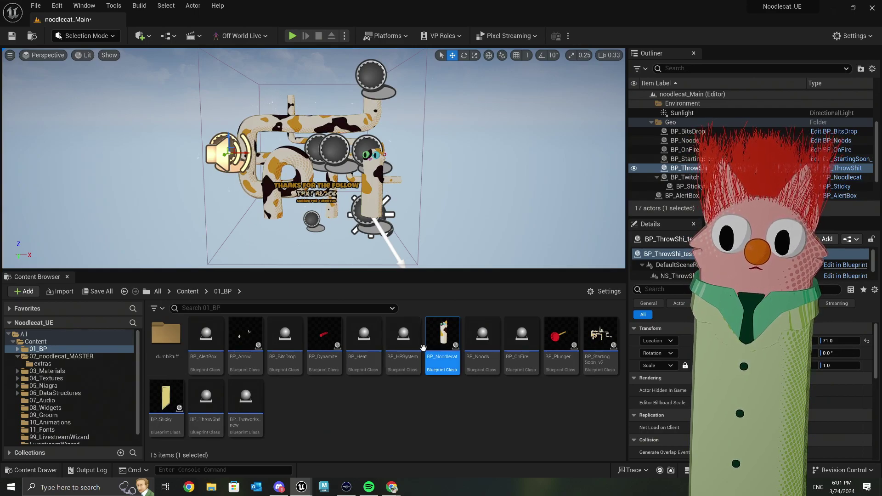
Step: Open BP_Noodlecat from the 01_BP folder and bring the Boop event chain into view
{"action": "left_click", "coordinate": [74, 356]}
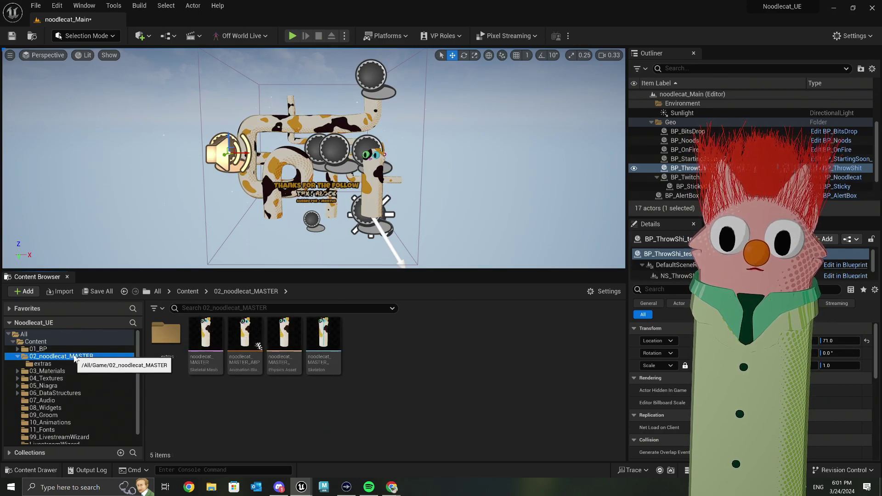
{"action": "left_click", "coordinate": [69, 356]}
{"action": "left_click", "coordinate": [39, 349]}
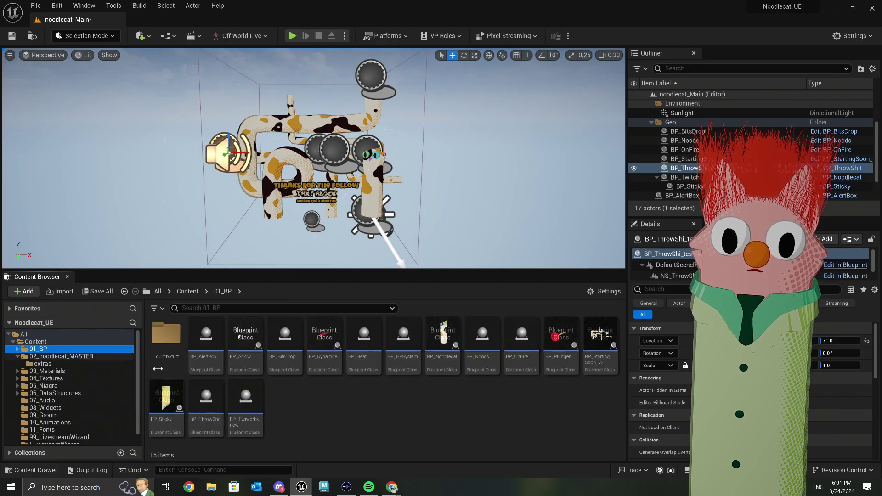
{"action": "double_click", "coordinate": [442, 340]}
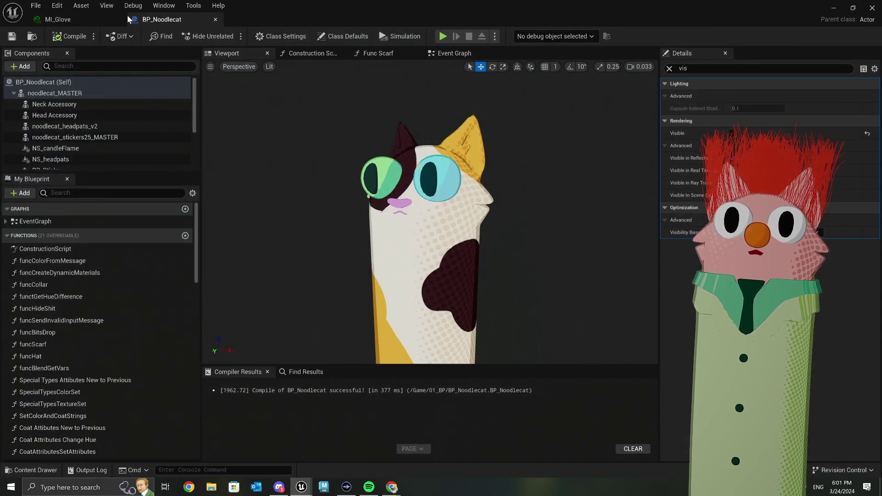
{"action": "scroll", "coordinate": [410, 222], "scroll_direction": "up", "scroll_amount": 6}
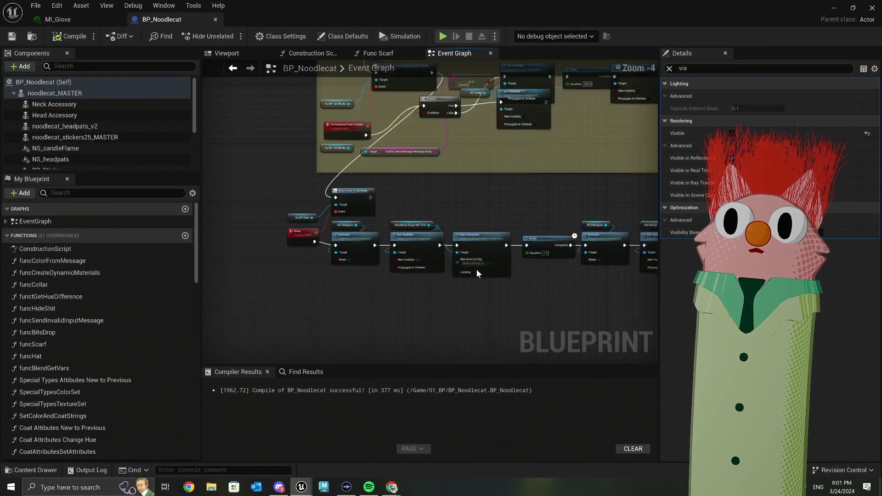
{"action": "right_click_drag", "start_coordinate": [381, 270], "coordinate": [469, 297]}
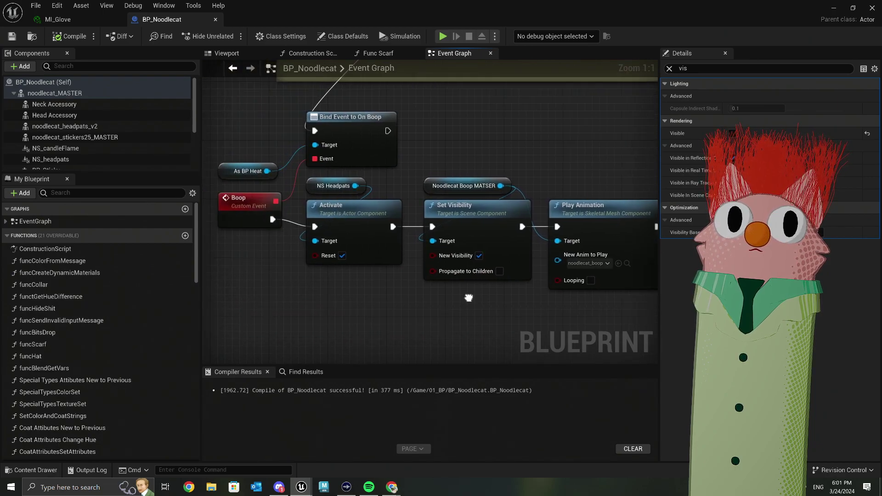
Step: Assign an animation blueprint as the cat body mesh's Anim Class
{"action": "left_click", "coordinate": [227, 54]}
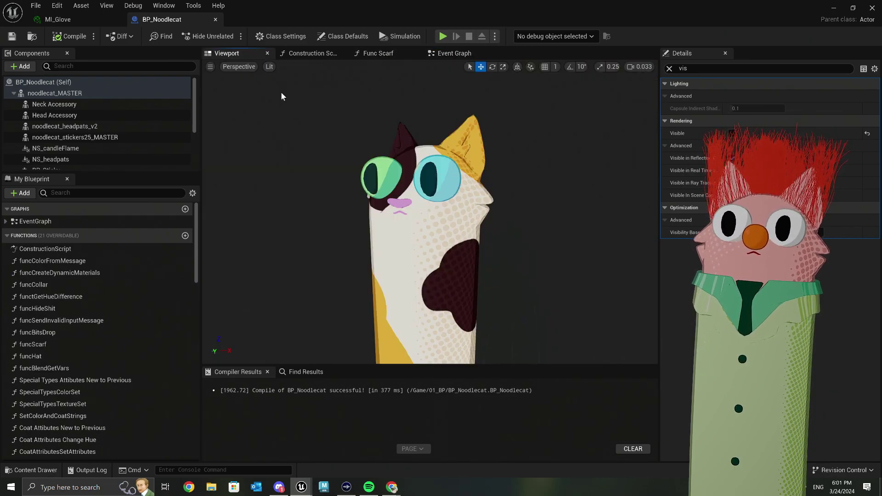
{"action": "left_click", "coordinate": [431, 188]}
{"action": "left_click", "coordinate": [669, 68]}
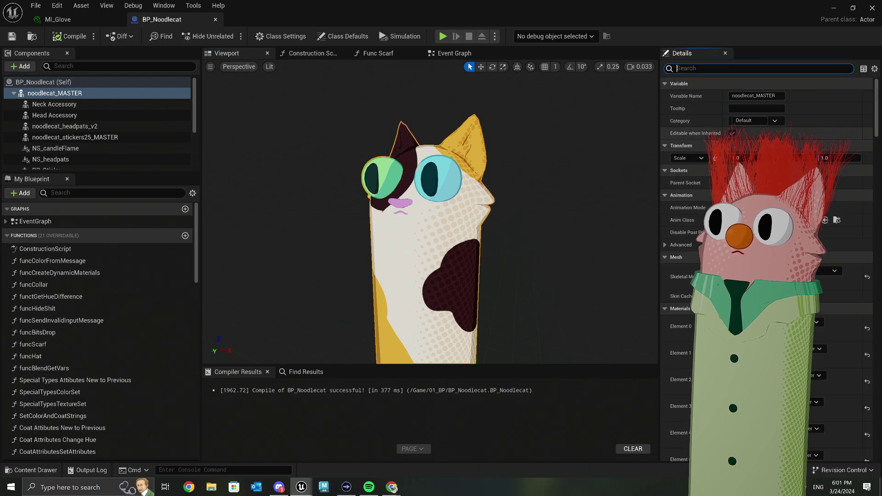
{"action": "left_click", "coordinate": [776, 220]}
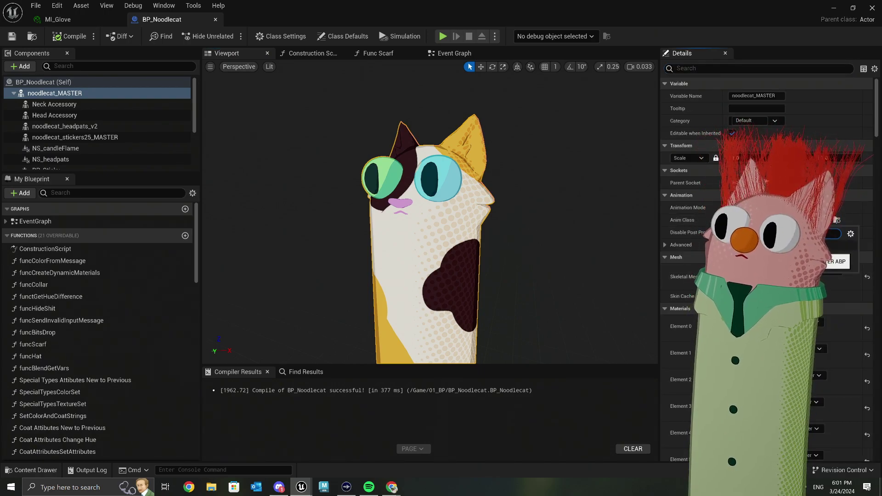
{"action": "left_click", "coordinate": [834, 261]}
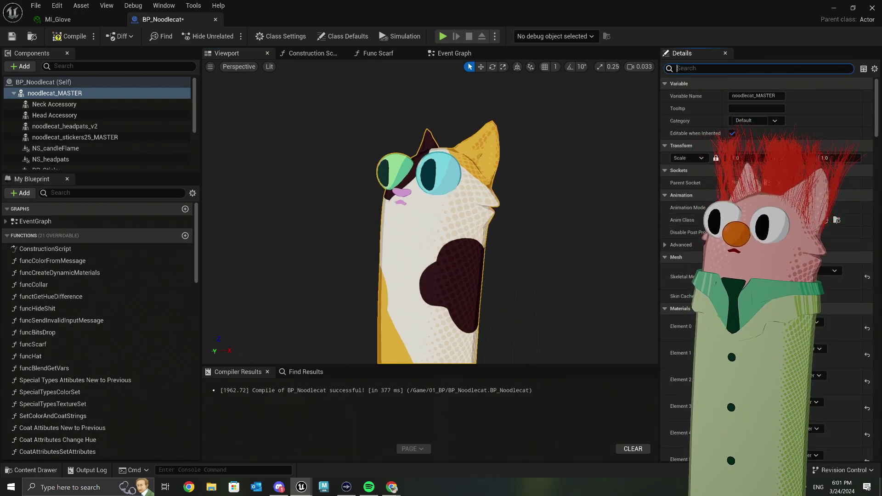
Step: Compile and save BP_Noodlecat, then switch back to the level editor
{"action": "left_click", "coordinate": [51, 38]}
{"action": "left_click", "coordinate": [13, 38]}
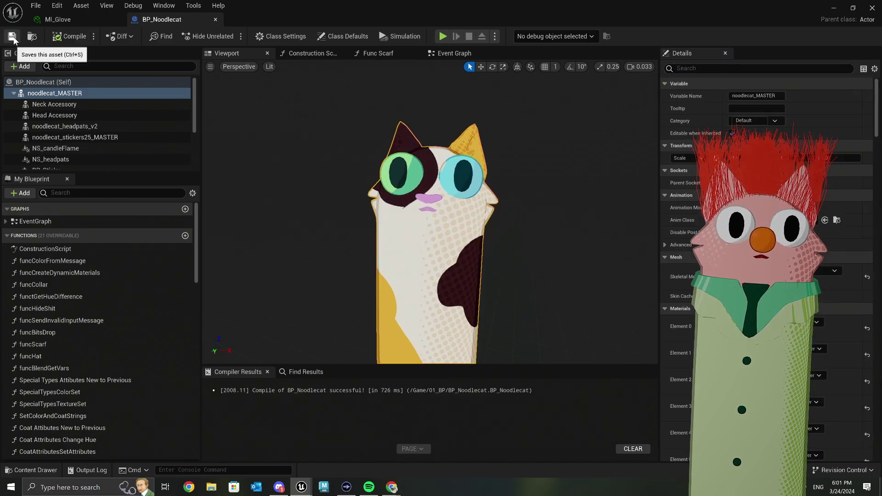
{"action": "key", "text": "alt+Tab"}
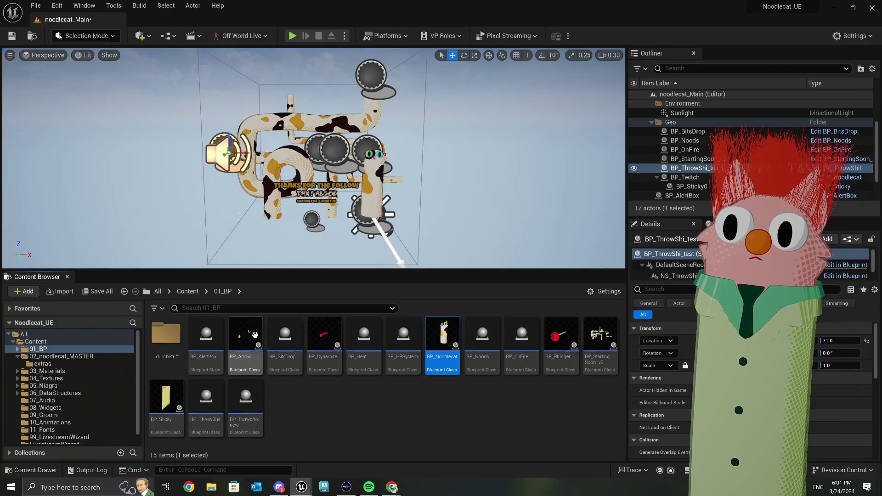
Step: Set BP_Heat's Line Trace By Channel Draw Debug Type to None, compile, and minimise the Blueprint editor
{"action": "double_click", "coordinate": [358, 340]}
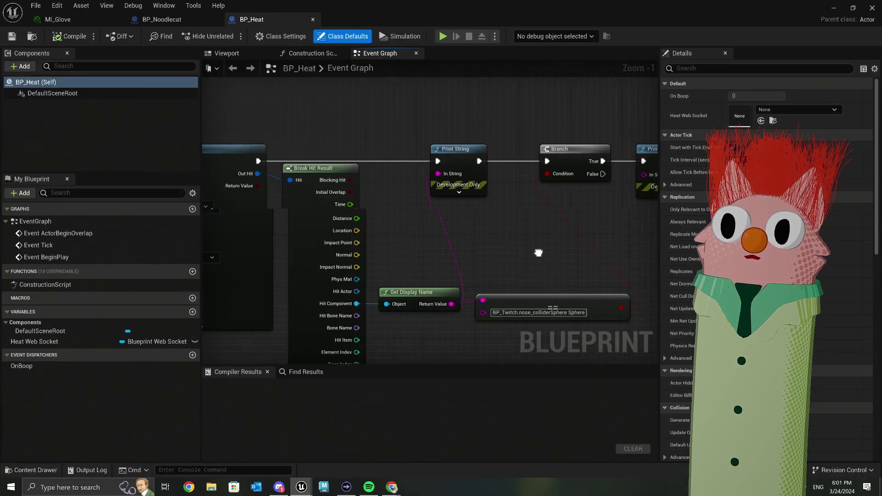
{"action": "right_click_drag", "start_coordinate": [539, 253], "coordinate": [530, 194]}
{"action": "scroll", "coordinate": [414, 237], "scroll_direction": "up", "scroll_amount": 1}
{"action": "left_click", "coordinate": [414, 224]}
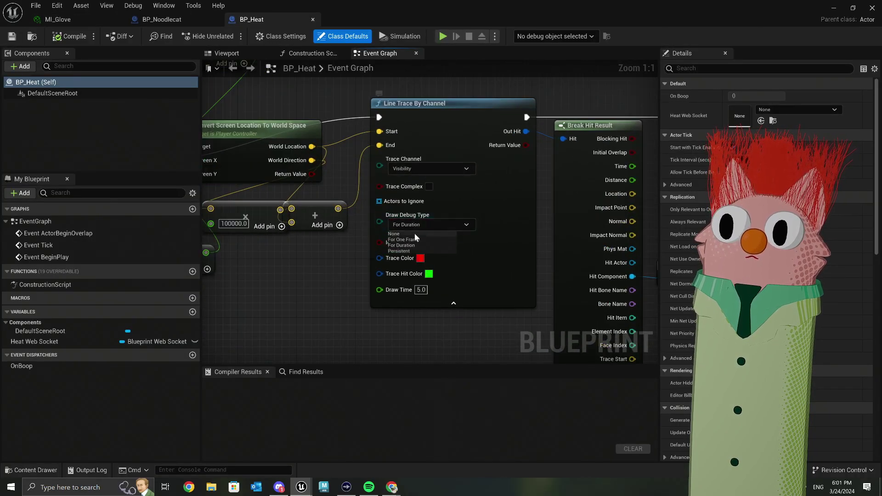
{"action": "left_click", "coordinate": [414, 234]}
{"action": "left_click", "coordinate": [69, 36]}
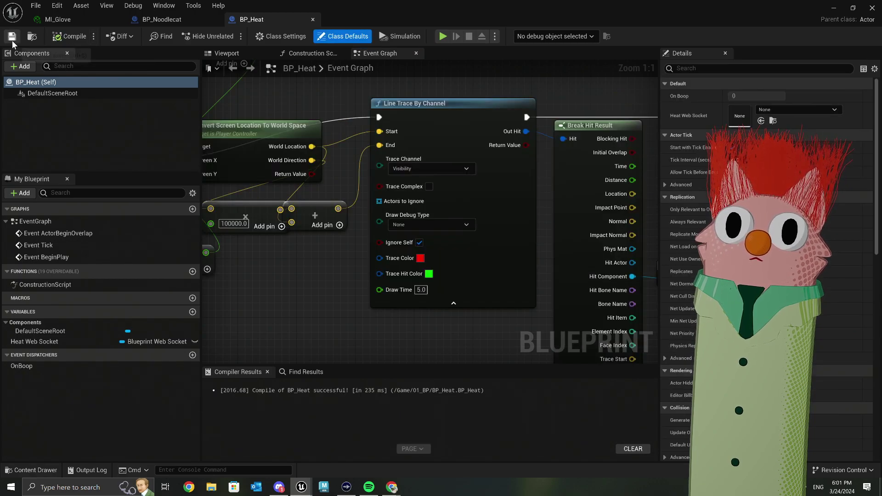
{"action": "left_click", "coordinate": [833, 14]}
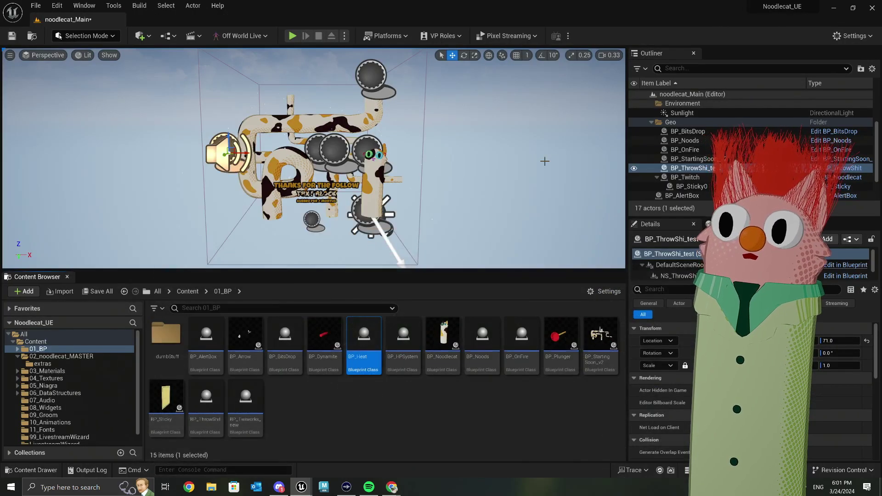
{"action": "left_click", "coordinate": [544, 160]}
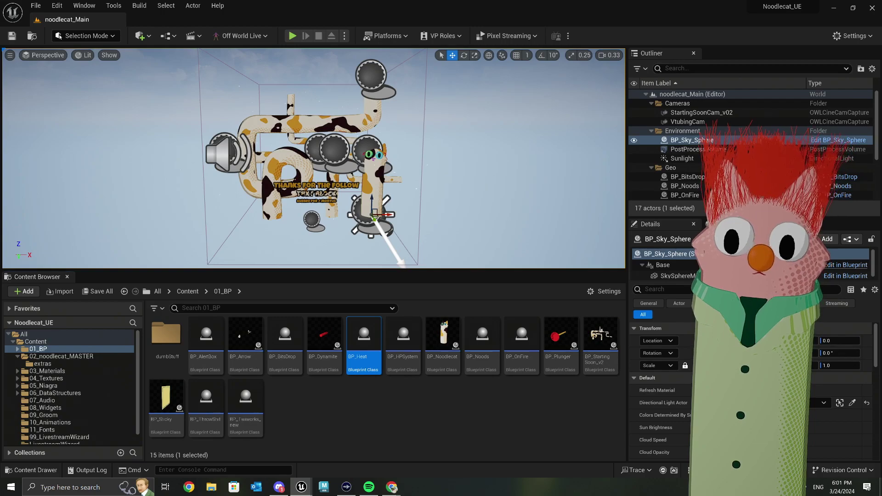
Step: Start Play In Editor on noodlecat_Main with the game view full screen (F11)
{"action": "left_click", "coordinate": [292, 36]}
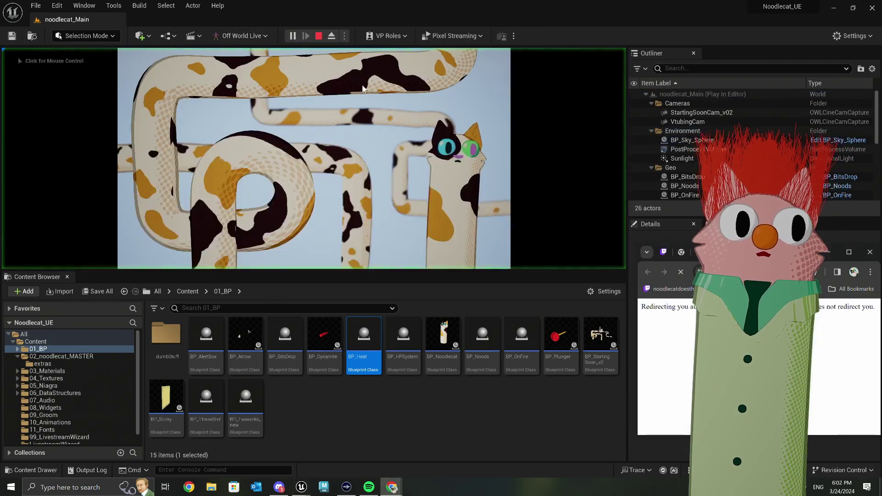
{"action": "key", "text": "F11"}
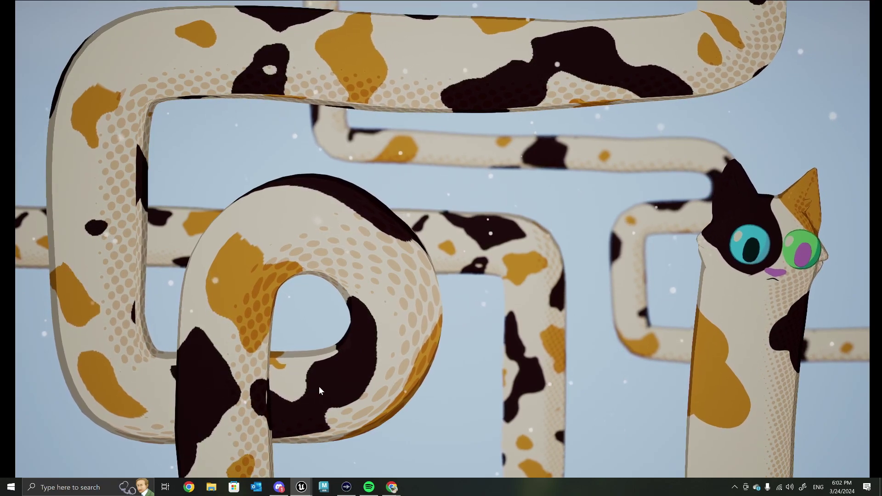
Step: Bring up Chrome on the live Twitch channel page and park it as a small lower-right window
{"action": "mouse_move", "coordinate": [391, 486]}
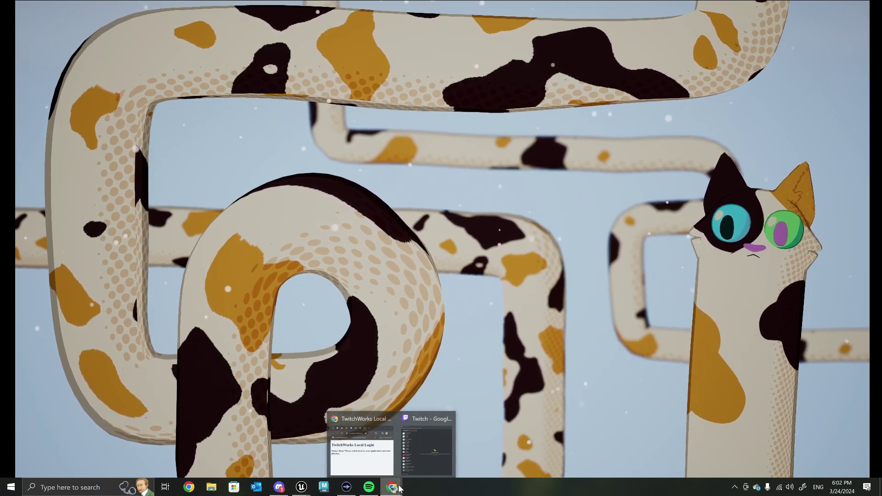
{"action": "left_click", "coordinate": [355, 454]}
{"action": "left_click_drag", "start_coordinate": [807, 246], "coordinate": [781, 301]}
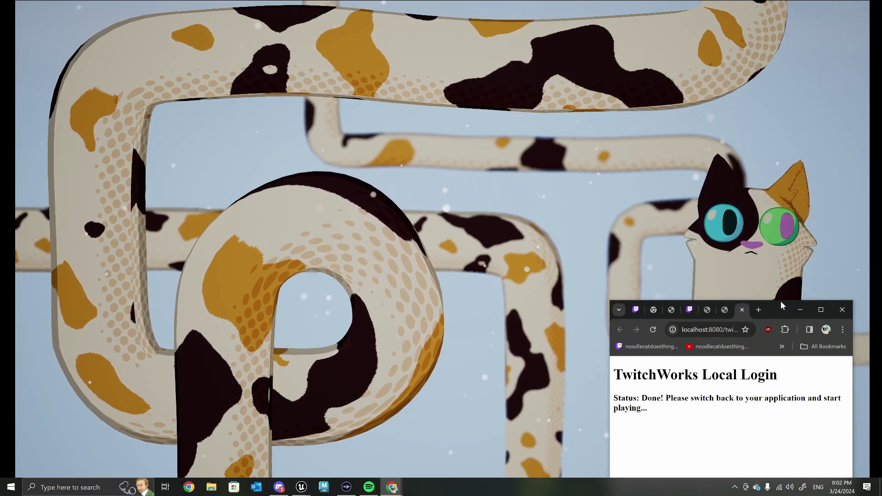
{"action": "left_click", "coordinate": [688, 312]}
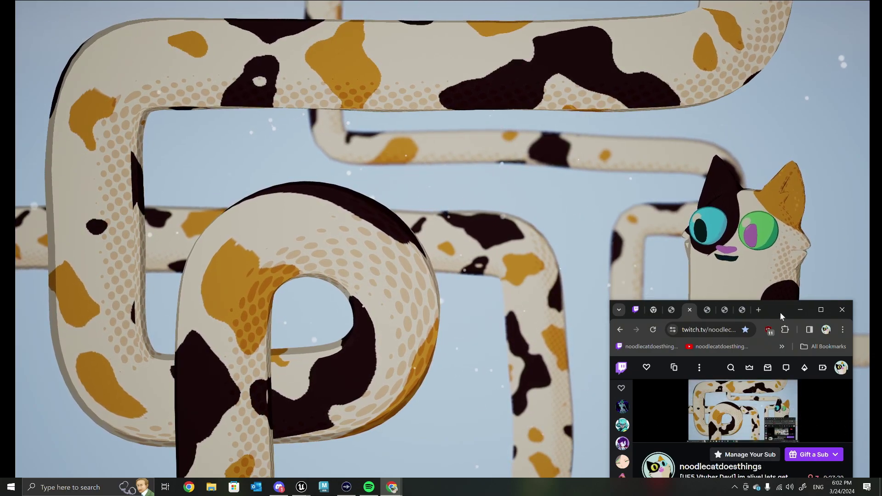
{"action": "left_click_drag", "start_coordinate": [780, 312], "coordinate": [237, 108]}
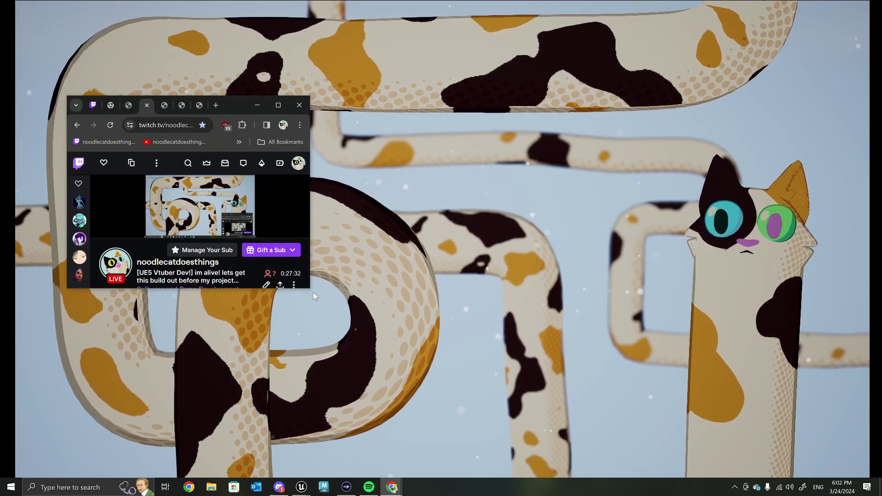
{"action": "left_click_drag", "start_coordinate": [313, 291], "coordinate": [465, 441]}
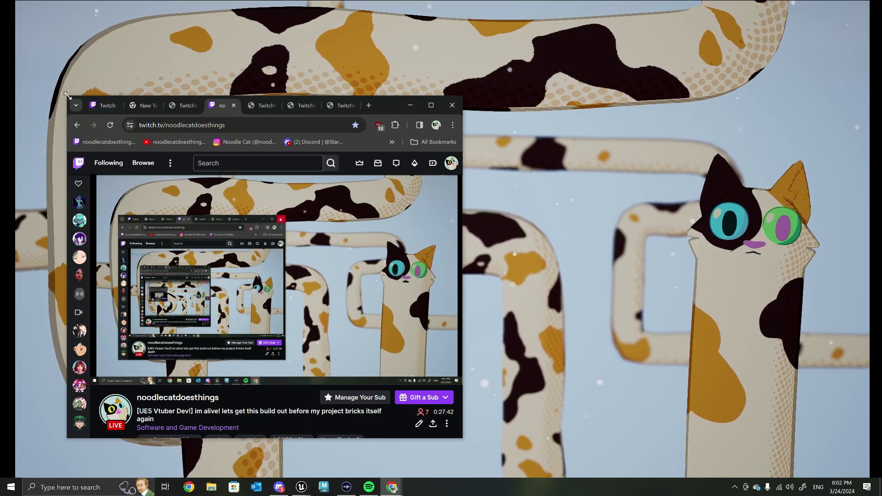
{"action": "left_click_drag", "start_coordinate": [68, 95], "coordinate": [298, 288]}
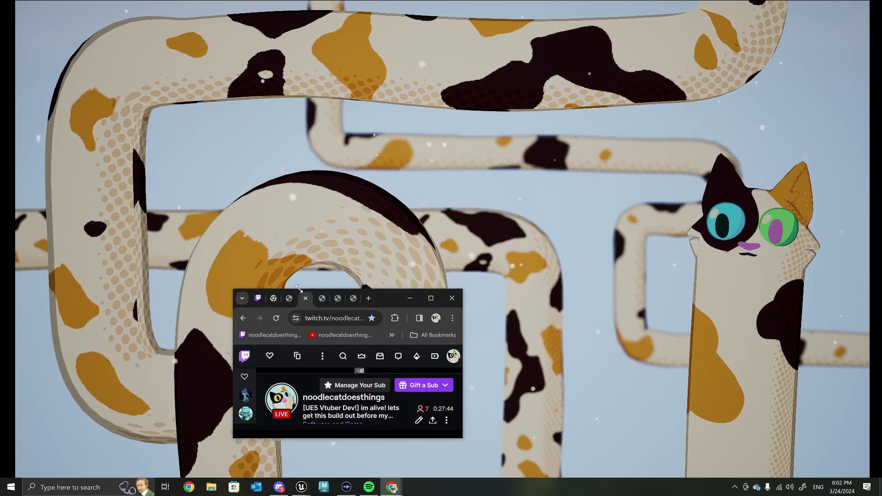
{"action": "left_click_drag", "start_coordinate": [391, 292], "coordinate": [778, 308]}
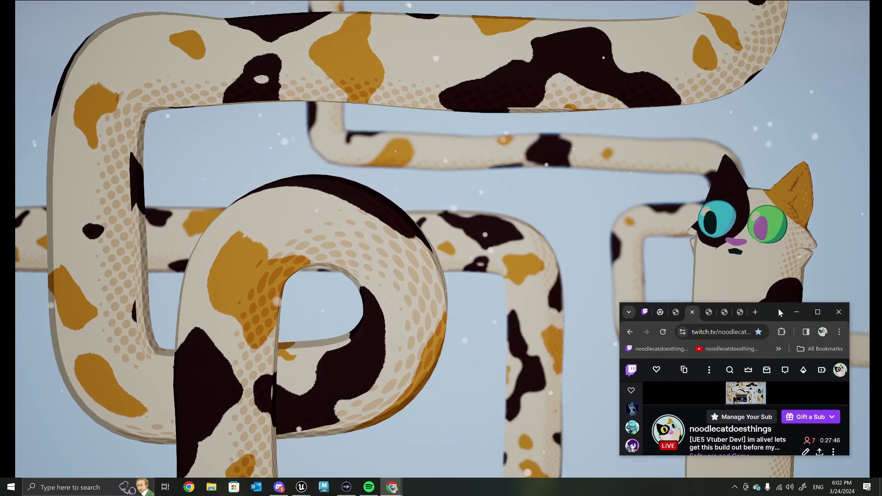
Step: Refocus the running game view and restore the full editor layout with F11 and Shift+F1
{"action": "left_click", "coordinate": [557, 285]}
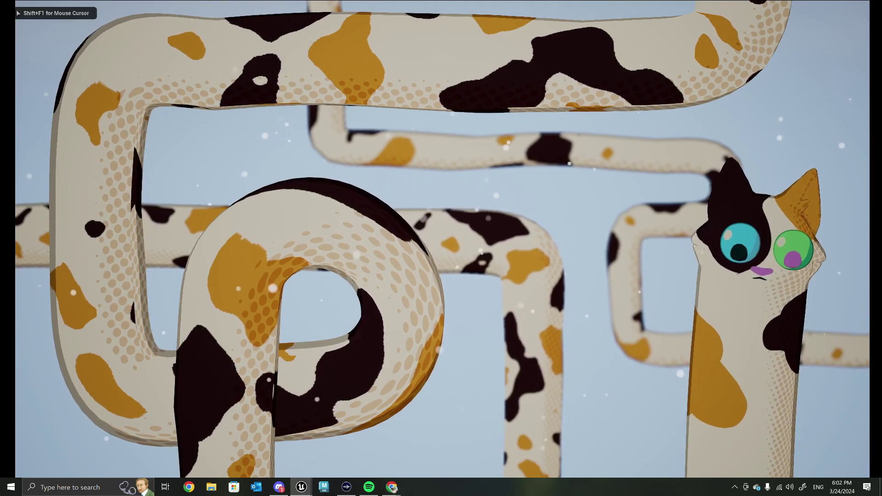
{"action": "key", "text": "F11"}
{"action": "key", "text": "shift+F1"}
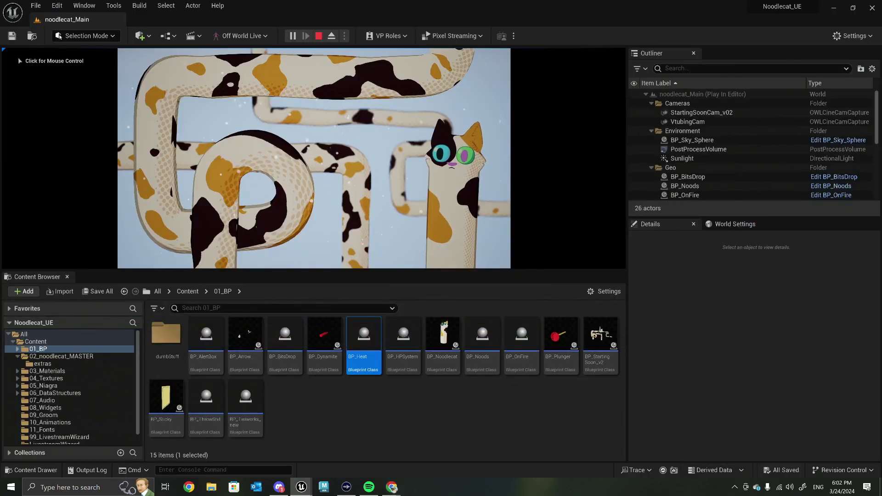
Step: Stop the Play In Editor session from the toolbar
{"action": "left_click", "coordinate": [317, 38]}
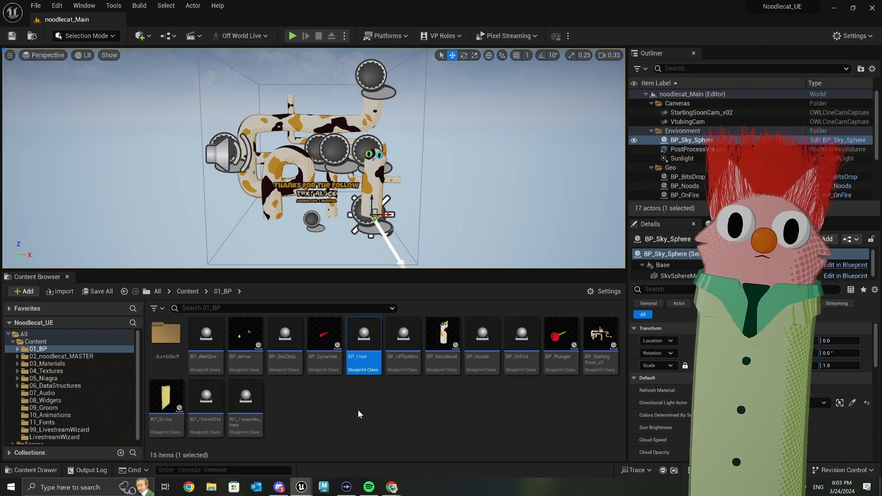
Step: Browse to 02_noodlecat_MASTER > extras and open the dunceCap mesh
{"action": "left_click", "coordinate": [94, 342]}
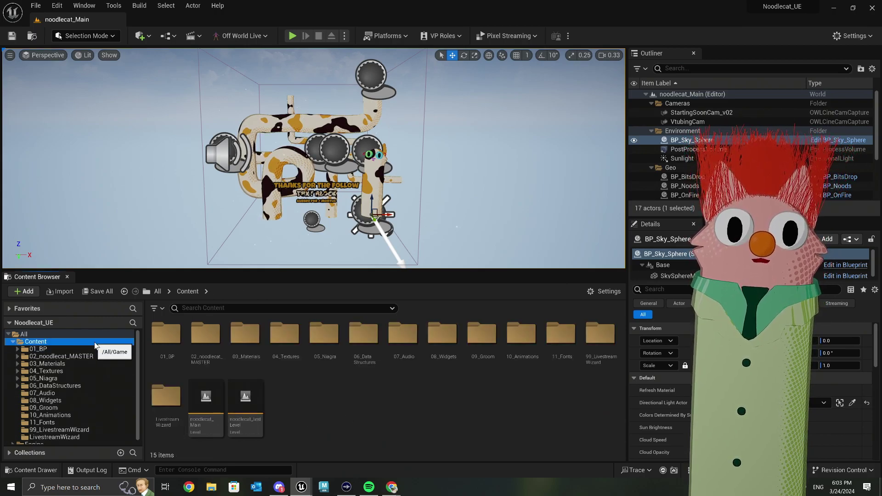
{"action": "left_click", "coordinate": [40, 349]}
{"action": "left_click", "coordinate": [57, 357]}
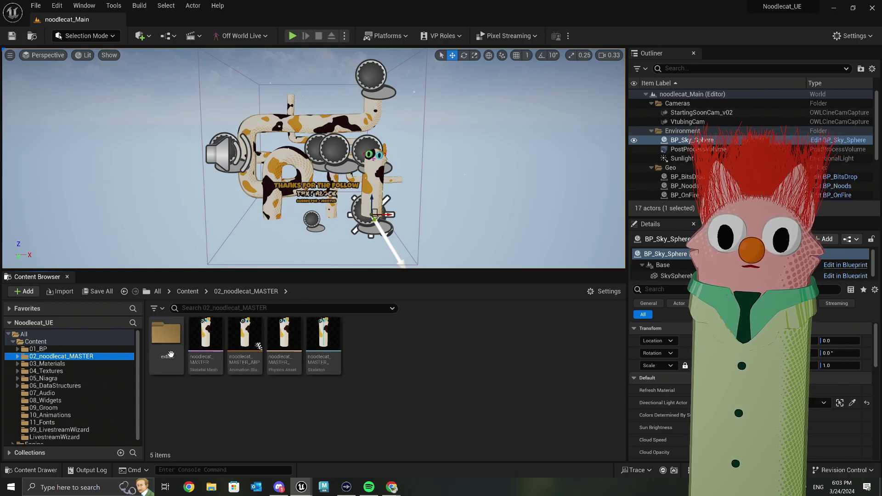
{"action": "double_click", "coordinate": [166, 335]}
{"action": "scroll", "coordinate": [506, 393], "scroll_direction": "down", "scroll_amount": 10}
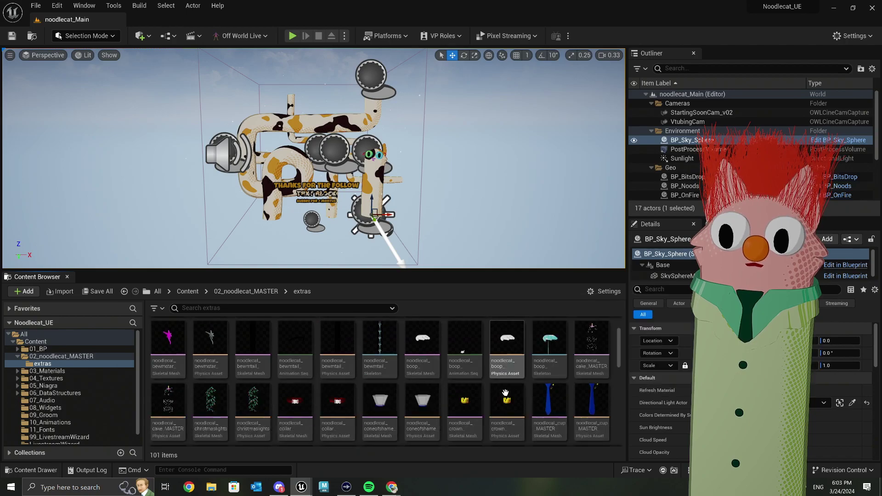
{"action": "scroll", "coordinate": [506, 391], "scroll_direction": "up", "scroll_amount": 3}
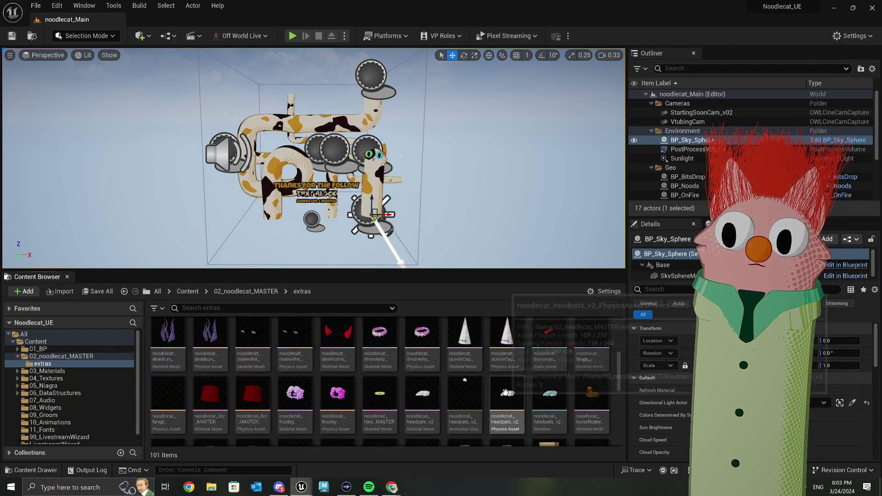
{"action": "double_click", "coordinate": [472, 359]}
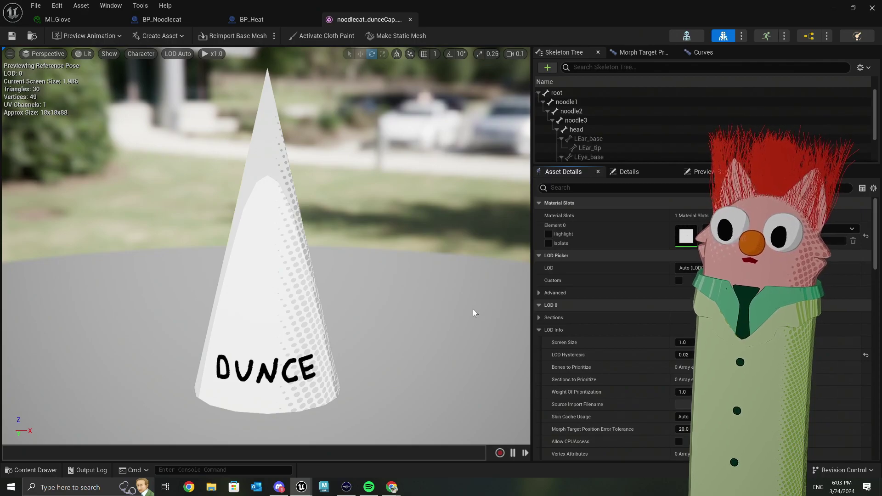
Step: Close the dunceCap, BP_Heat, BP_Noodlecat and MI_Glove editors
{"action": "left_click", "coordinate": [410, 20]}
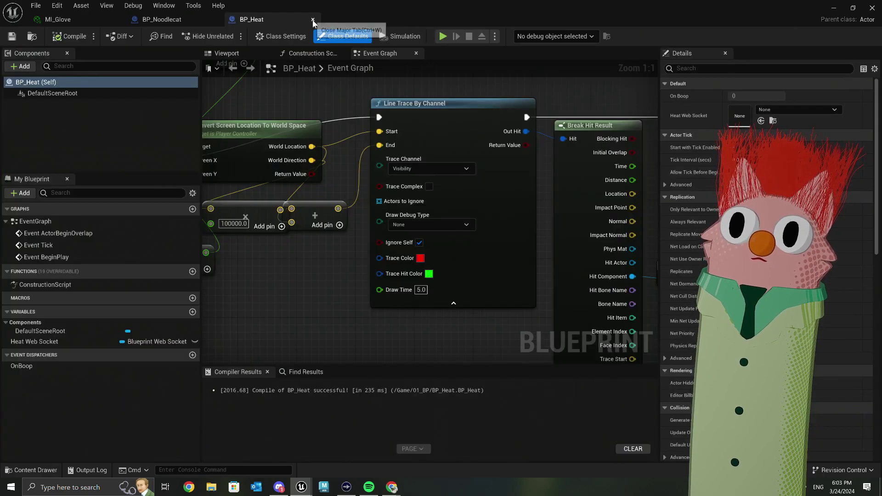
{"action": "left_click", "coordinate": [313, 20]}
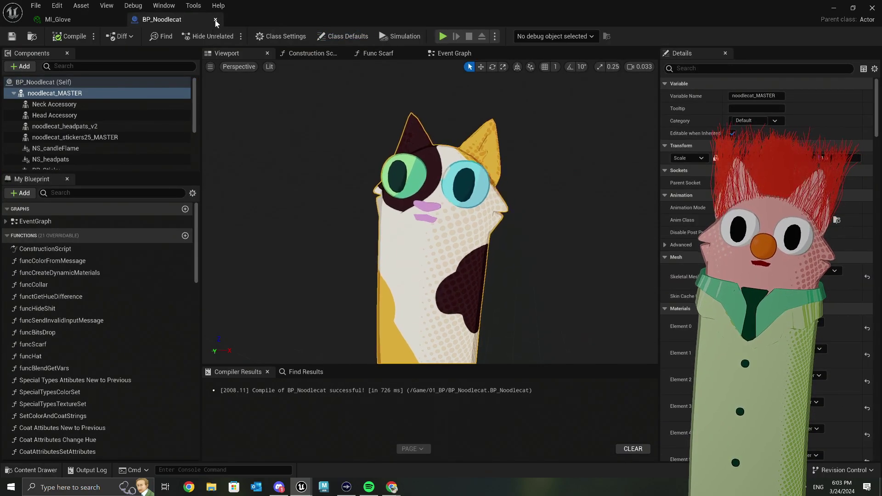
{"action": "left_click", "coordinate": [215, 20]}
{"action": "left_click", "coordinate": [871, 8]}
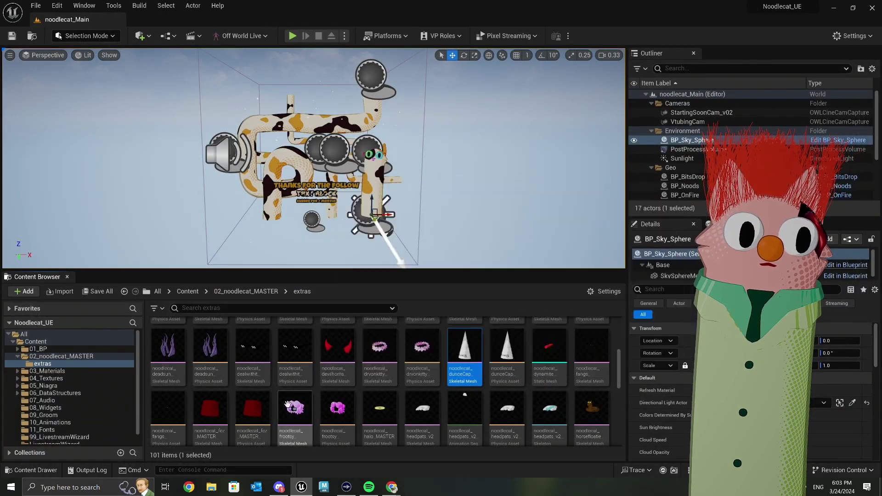
{"action": "scroll", "coordinate": [295, 398], "scroll_direction": "up", "scroll_amount": 2}
{"action": "scroll", "coordinate": [295, 398], "scroll_direction": "up", "scroll_amount": 3}
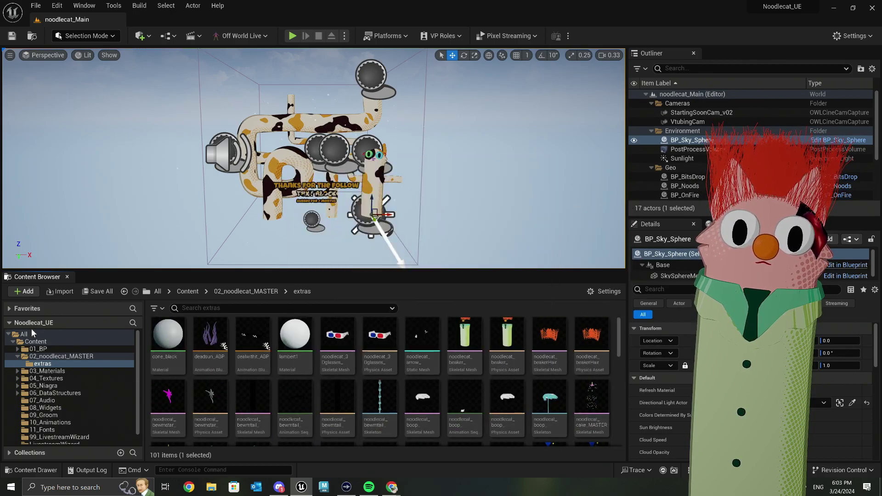
Step: Open BP_Noodlecat from the 01_BP folder in the Content Browser
{"action": "left_click", "coordinate": [37, 348]}
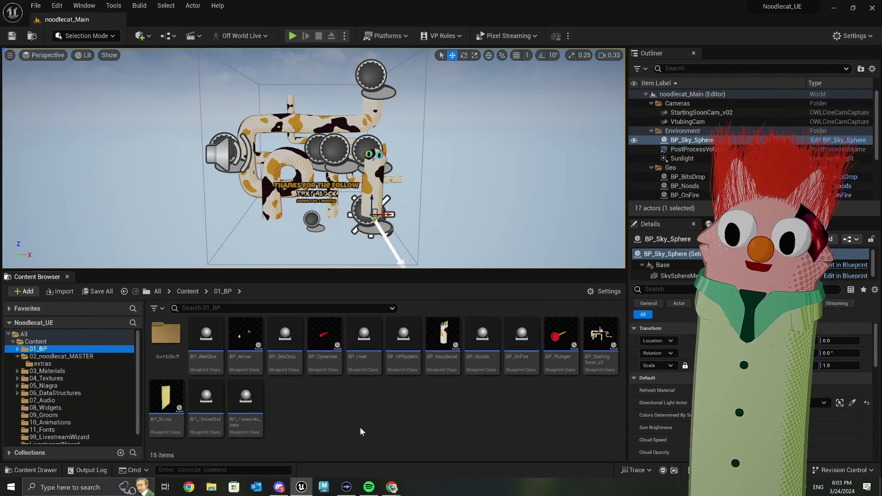
{"action": "double_click", "coordinate": [441, 349]}
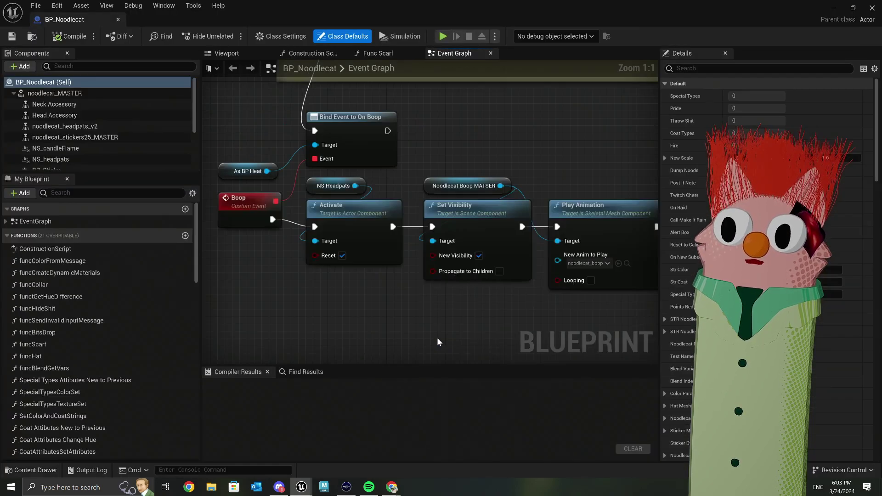
Step: Zoom and pan the Event Graph to show the Scarf and Hat redemption comment boxes
{"action": "scroll", "coordinate": [440, 313], "scroll_direction": "down", "scroll_amount": 6}
{"action": "right_click_drag", "start_coordinate": [440, 313], "coordinate": [333, 345]}
{"action": "right_click_drag", "start_coordinate": [356, 307], "coordinate": [591, 380]}
{"action": "scroll", "coordinate": [532, 216], "scroll_direction": "up", "scroll_amount": 3}
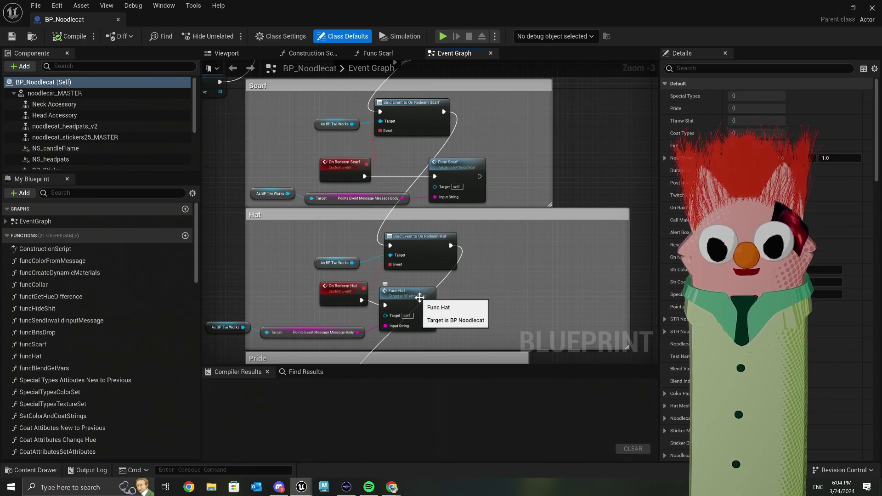
Step: Save the BP_Noodlecat Blueprint while reviewing nodes in its Event Graph
{"action": "left_click", "coordinate": [13, 36]}
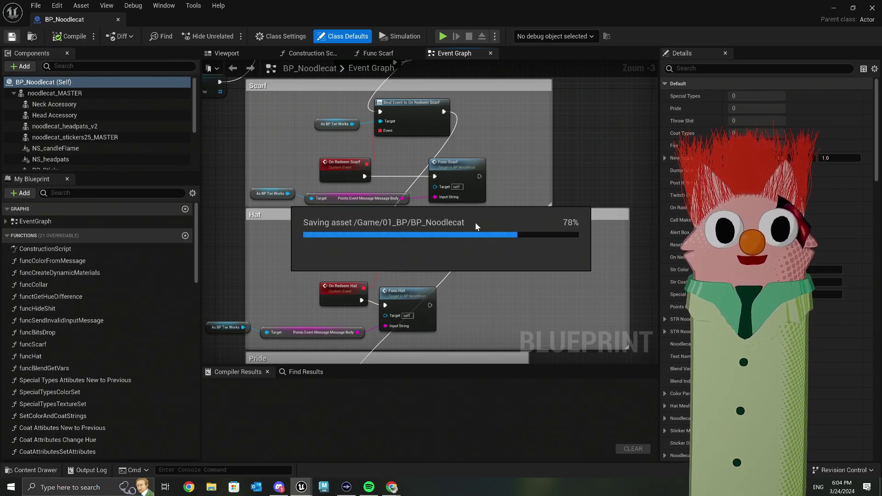
{"action": "scroll", "coordinate": [464, 225], "scroll_direction": "down", "scroll_amount": 9}
{"action": "right_click_drag", "start_coordinate": [485, 291], "coordinate": [326, 309]}
{"action": "scroll", "coordinate": [402, 266], "scroll_direction": "up", "scroll_amount": 8}
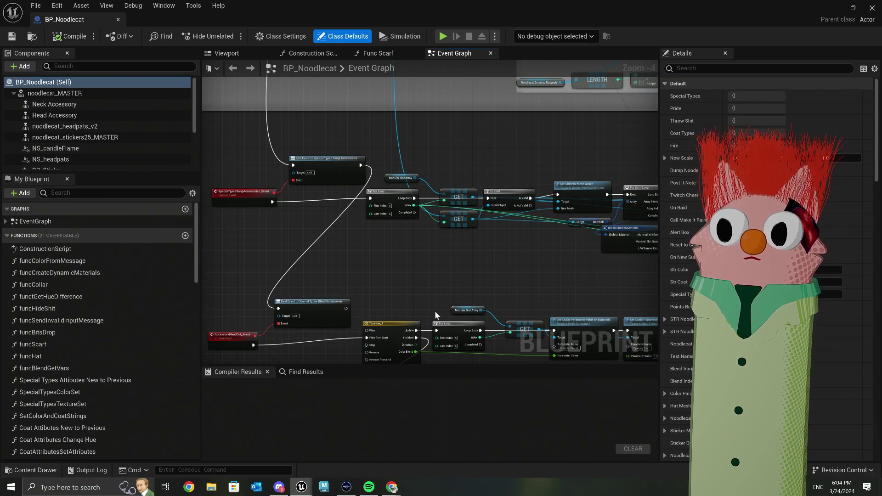
{"action": "scroll", "coordinate": [476, 288], "scroll_direction": "down", "scroll_amount": 2}
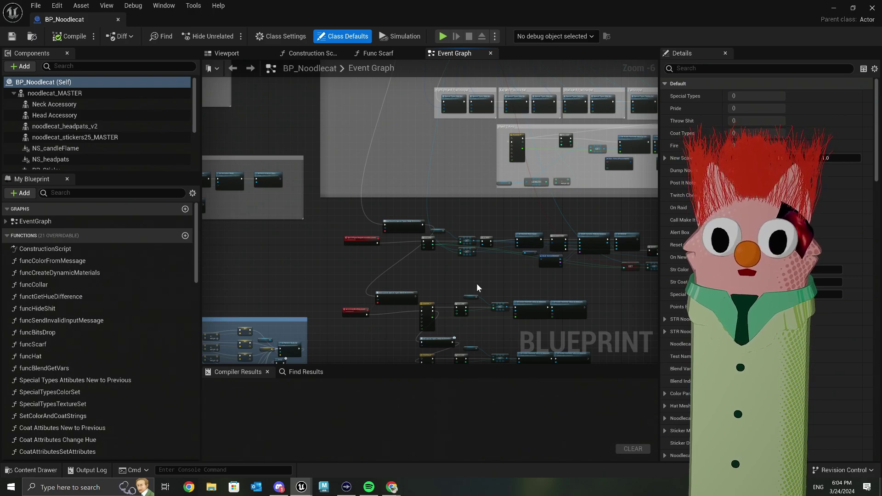
{"action": "left_click", "coordinate": [12, 36]}
{"action": "scroll", "coordinate": [94, 147], "scroll_direction": "down", "scroll_amount": 3}
{"action": "scroll", "coordinate": [96, 150], "scroll_direction": "up", "scroll_amount": 3}
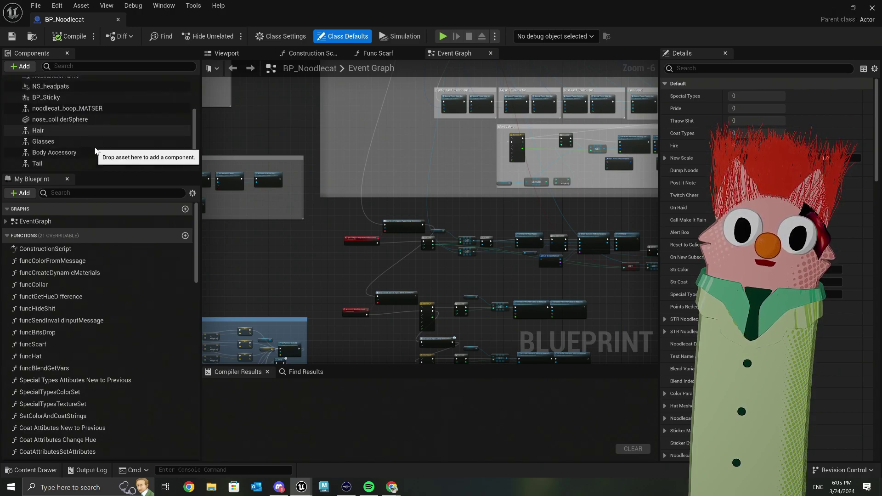
{"action": "right_click_drag", "start_coordinate": [418, 266], "coordinate": [365, 217]}
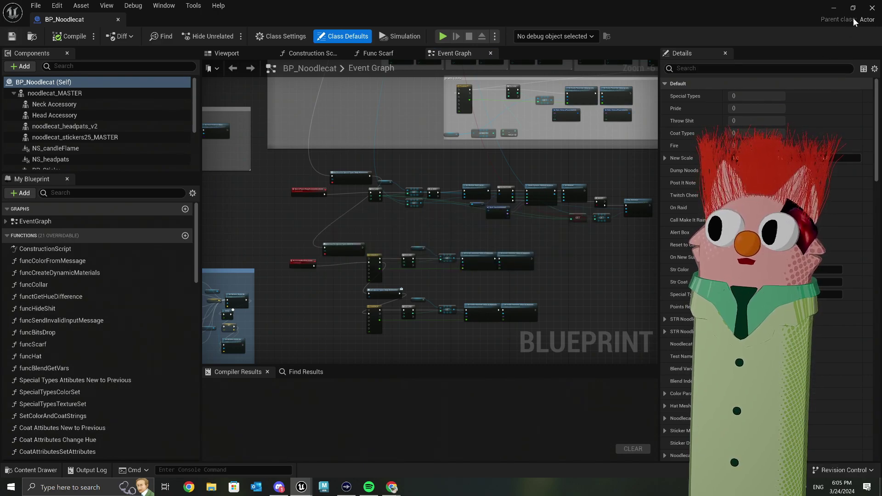
Step: Close the Blueprint editor and start Platforms > Windows > Package Project
{"action": "left_click", "coordinate": [871, 7]}
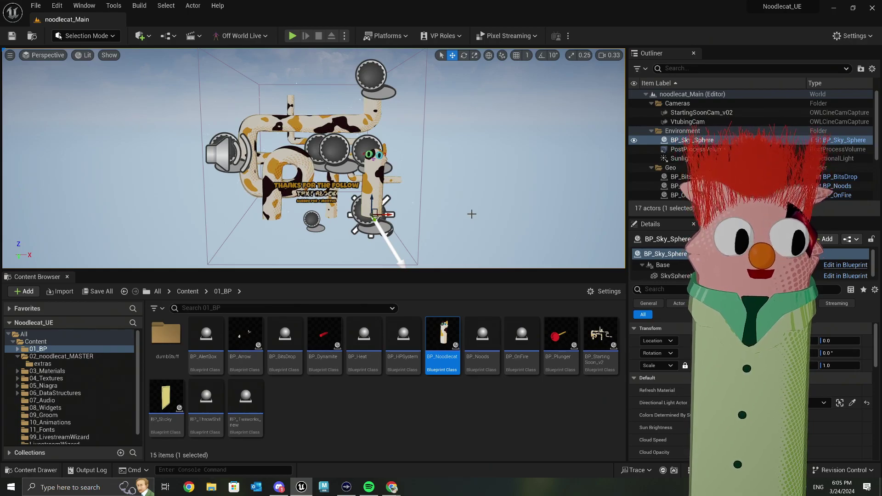
{"action": "left_click", "coordinate": [376, 37]}
{"action": "mouse_move", "coordinate": [463, 94]}
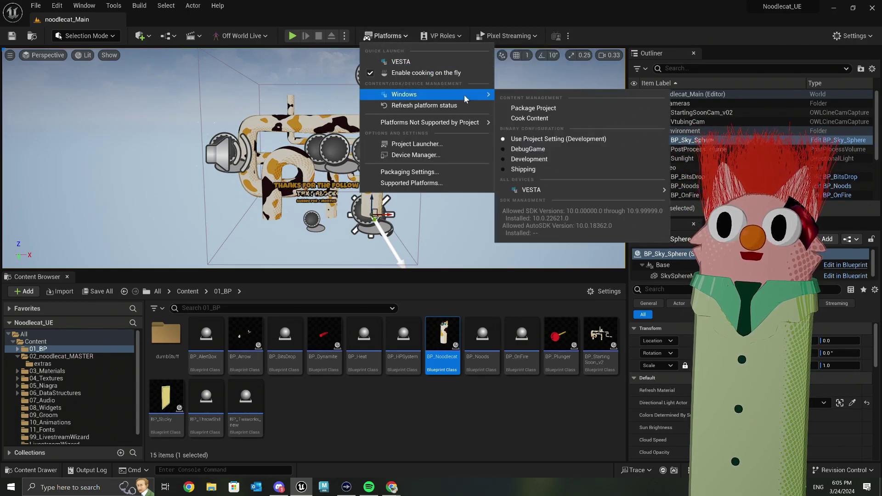
{"action": "left_click", "coordinate": [554, 108]}
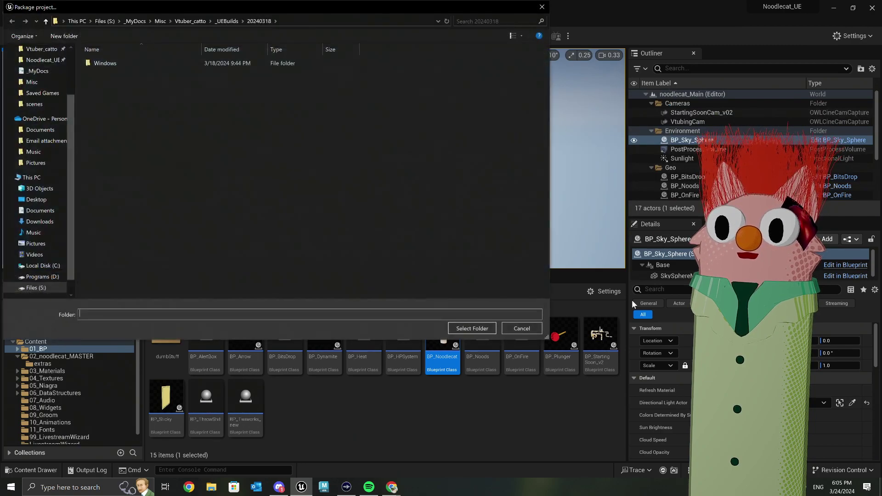
Step: Make a new folder named 20240324 under _UEBuilds and choose it as the package destination
{"action": "left_click", "coordinate": [225, 22]}
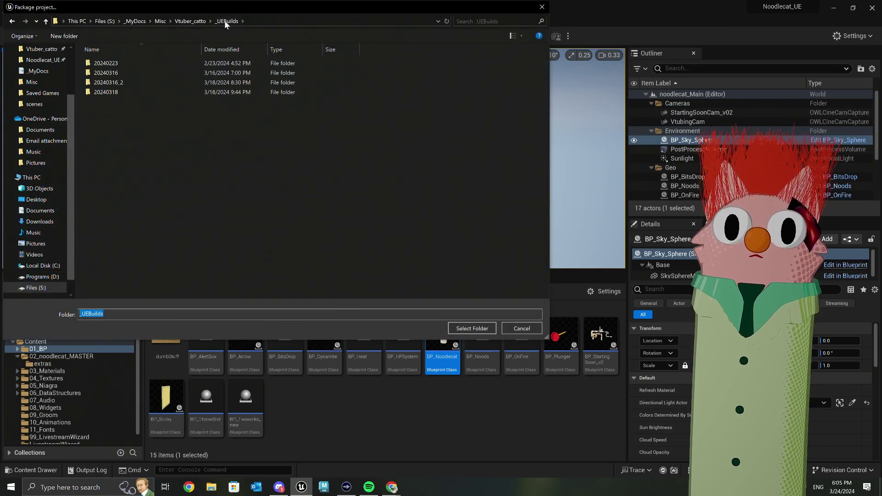
{"action": "left_click", "coordinate": [123, 130]}
{"action": "right_click", "coordinate": [122, 129]}
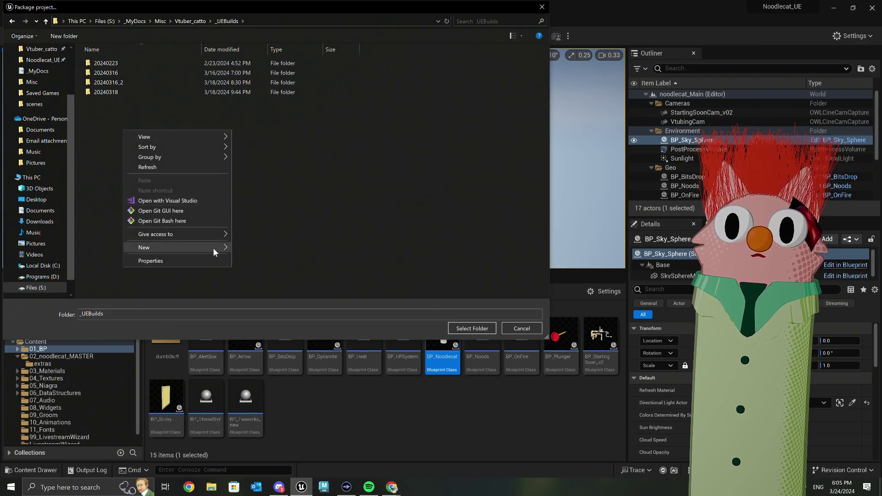
{"action": "mouse_move", "coordinate": [213, 248]}
{"action": "left_click", "coordinate": [263, 250]}
{"action": "type", "text": "2024"}
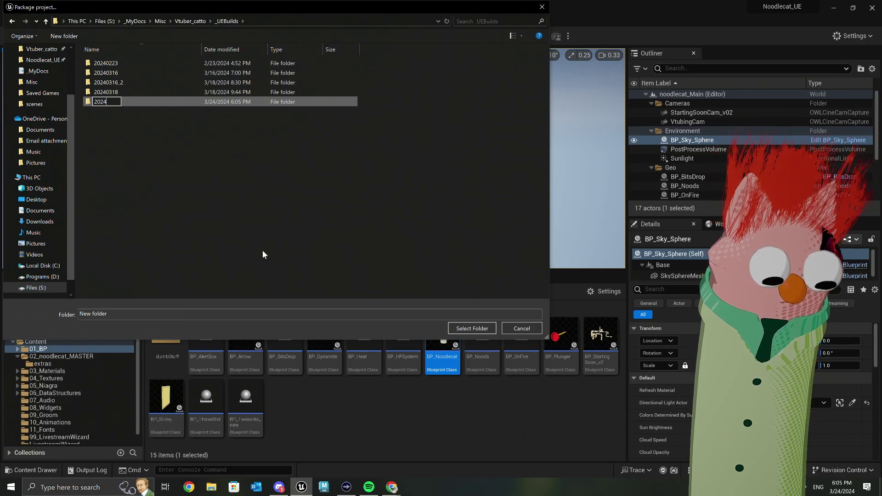
{"action": "type", "text": "0324"}
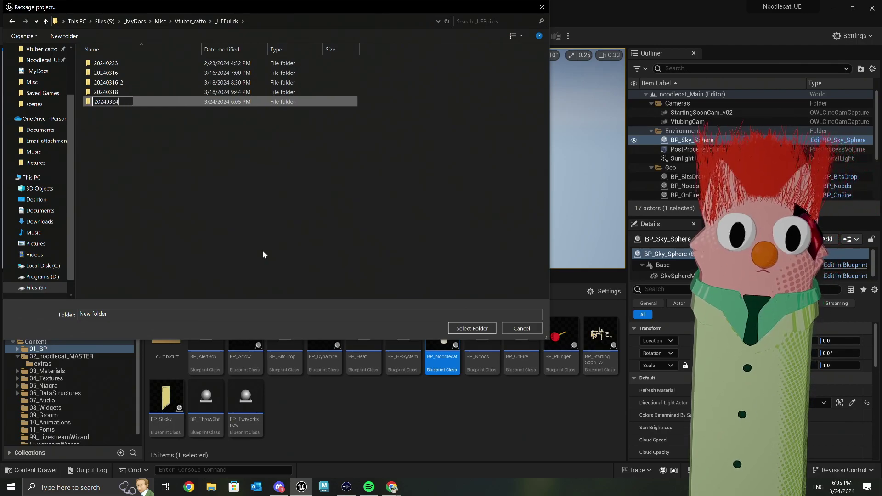
{"action": "key", "text": "Return"}
{"action": "double_click", "coordinate": [125, 102]}
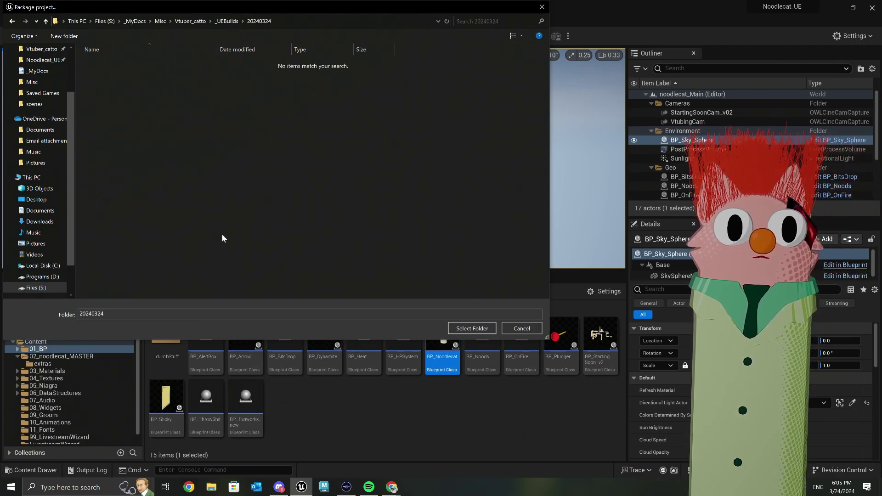
{"action": "left_click", "coordinate": [473, 328]}
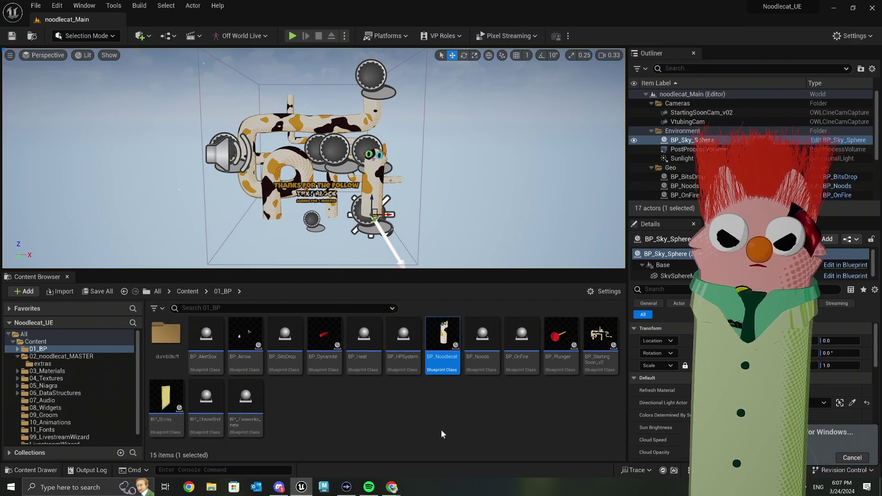
{"action": "mouse_move", "coordinate": [388, 489]}
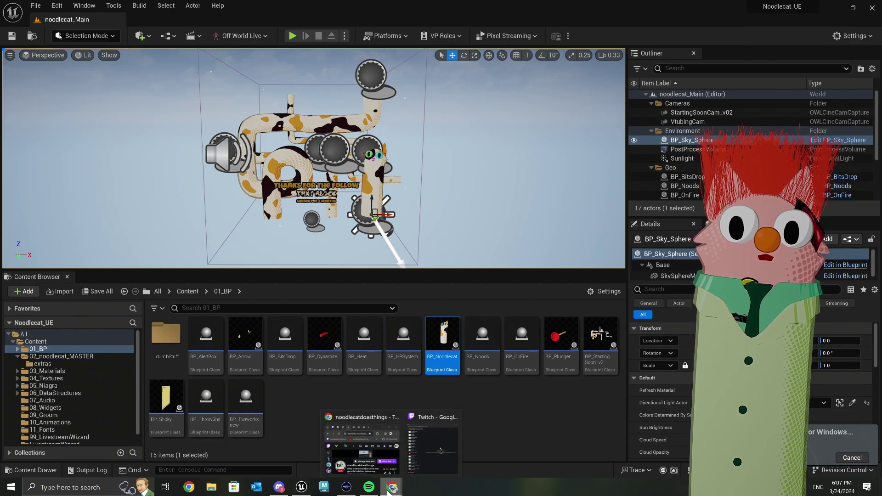
Step: Maximize Chrome, load vdo.ninja in a new tab, then minimize the browser
{"action": "left_click", "coordinate": [362, 445]}
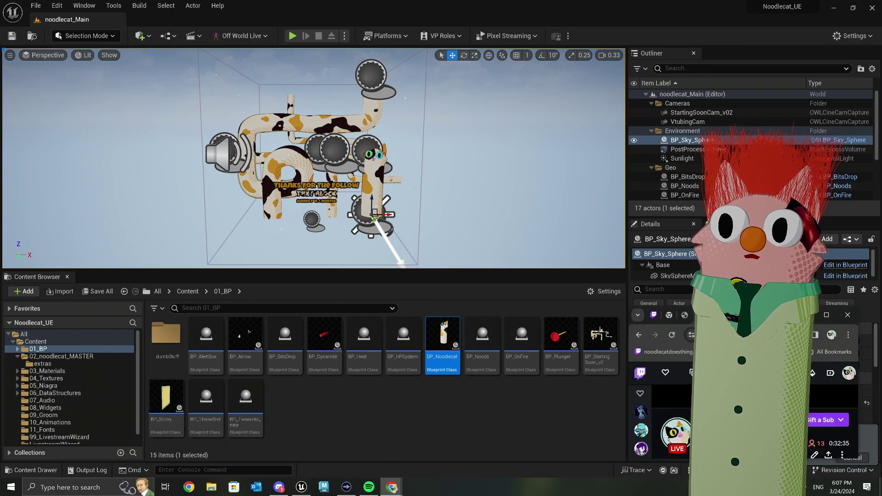
{"action": "left_click", "coordinate": [826, 316]}
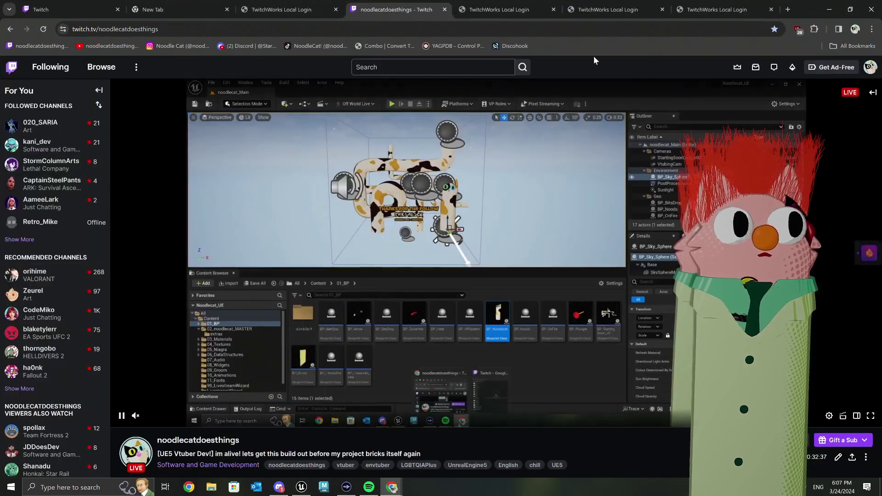
{"action": "left_click", "coordinate": [793, 8]}
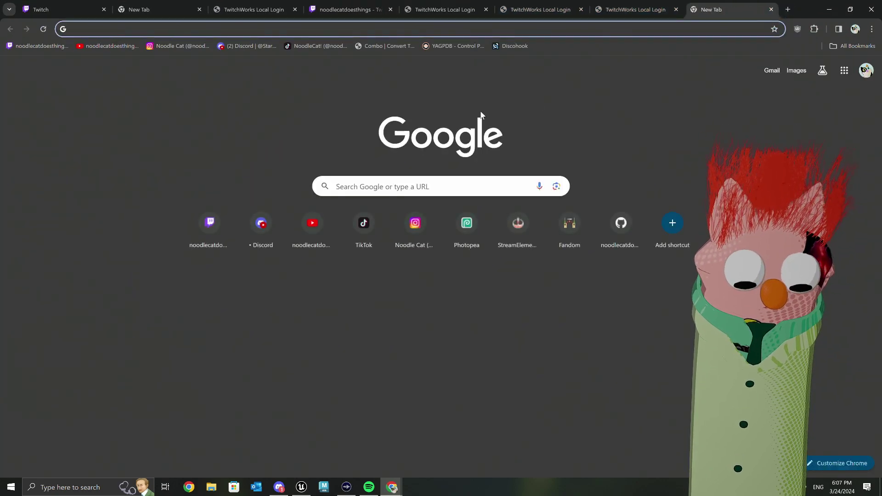
{"action": "type", "text": "vdonin"}
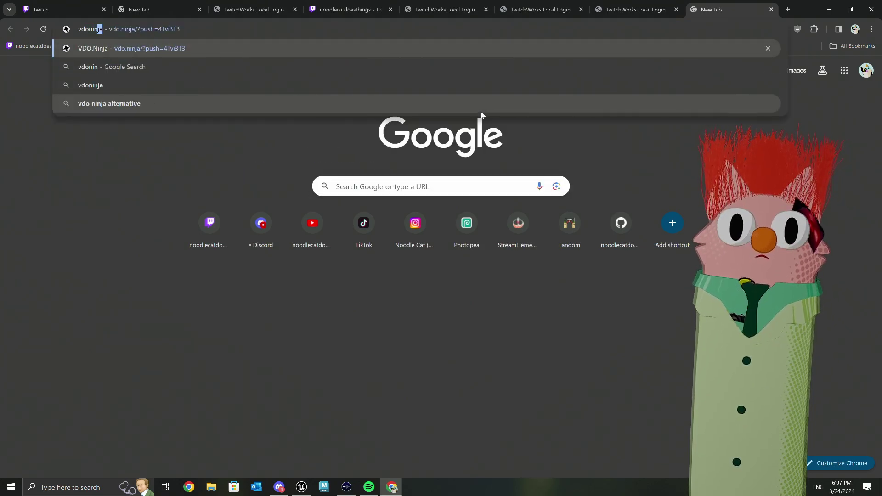
{"action": "key", "text": "Return"}
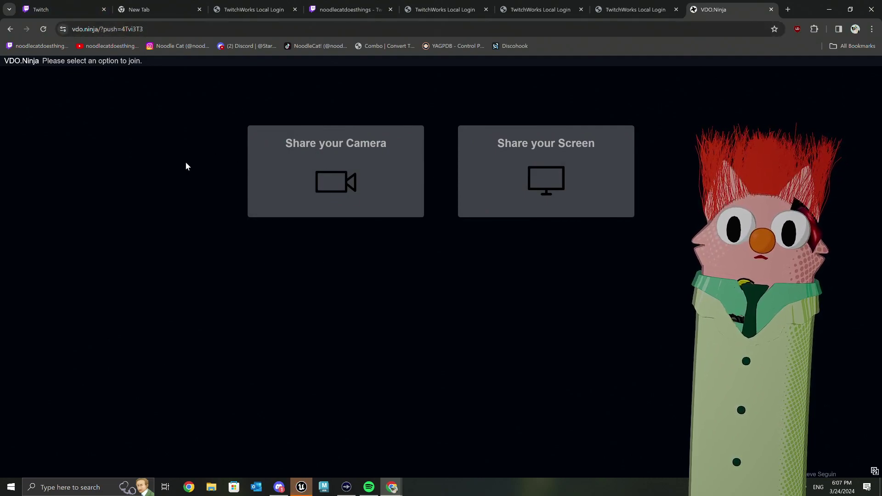
{"action": "left_click", "coordinate": [829, 9]}
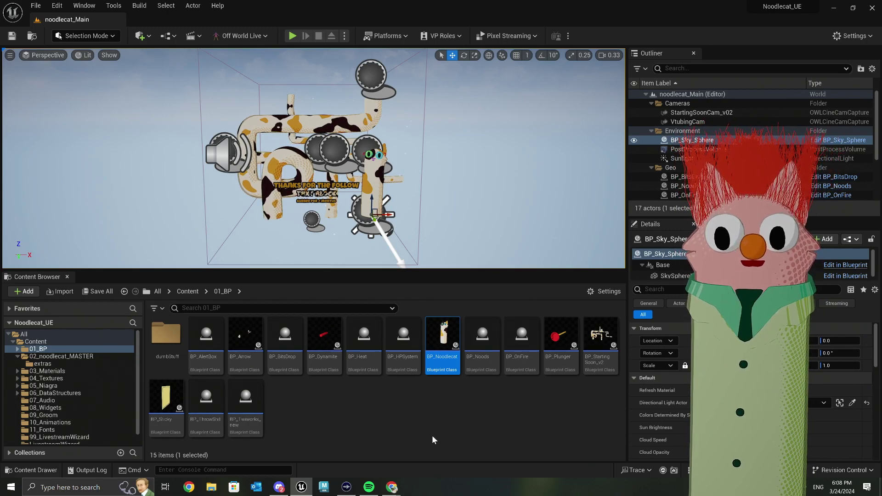
Step: Clear the BP_Noodlecat selection by clicking empty Content Browser space
{"action": "left_click", "coordinate": [428, 431]}
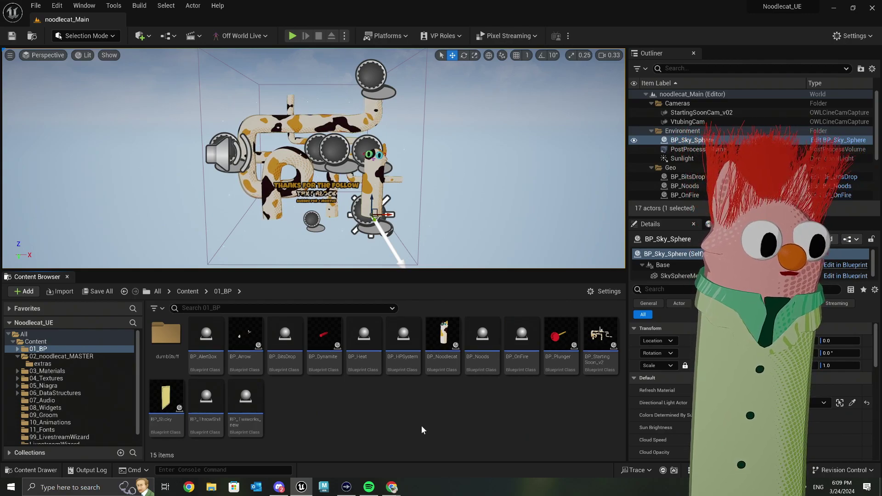
Step: Snap two Explorer windows side by side showing Vtuber_catto\_UEBuilds and E:\_Builds
{"action": "key", "text": "alt+Tab"}
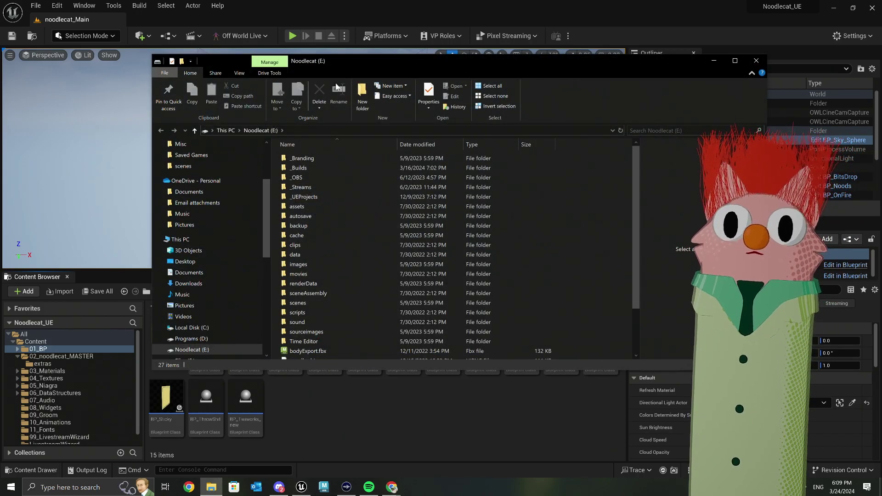
{"action": "left_click_drag", "start_coordinate": [433, 65], "coordinate": [470, 68]}
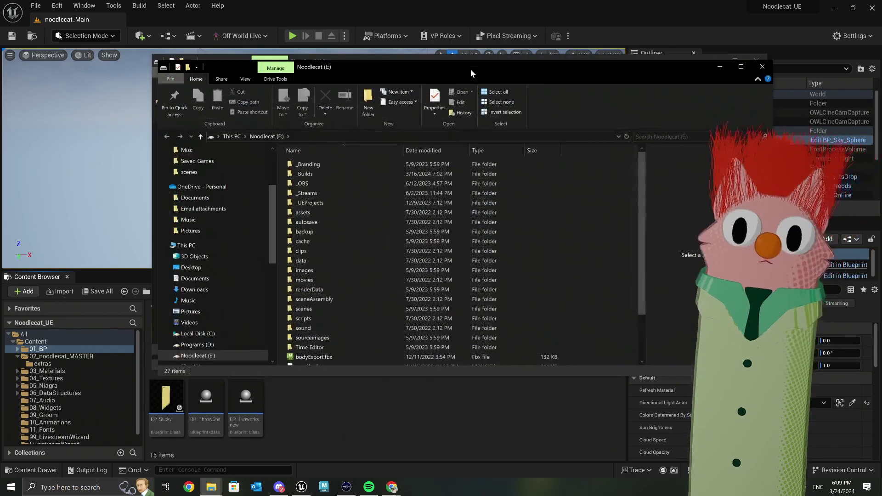
{"action": "key", "text": "super+Right"}
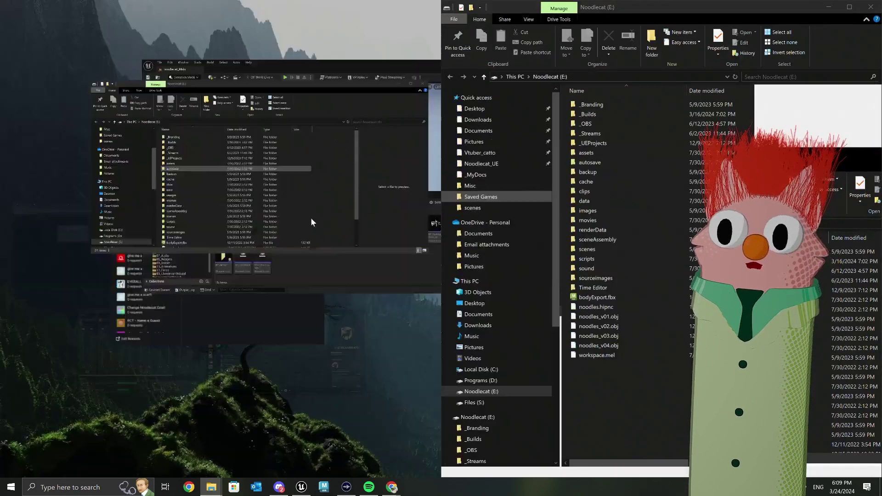
{"action": "left_click", "coordinate": [142, 151]}
{"action": "scroll", "coordinate": [69, 252], "scroll_direction": "up", "scroll_amount": 3}
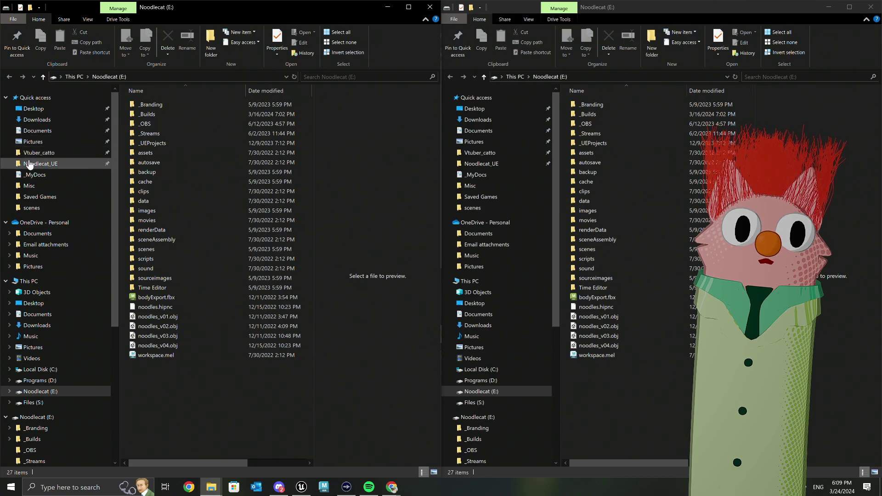
{"action": "left_click", "coordinate": [38, 154]}
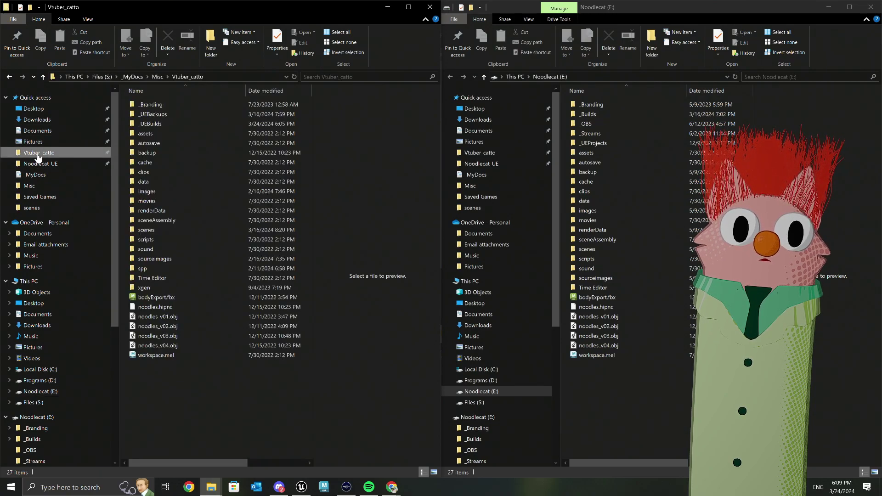
{"action": "double_click", "coordinate": [139, 123]}
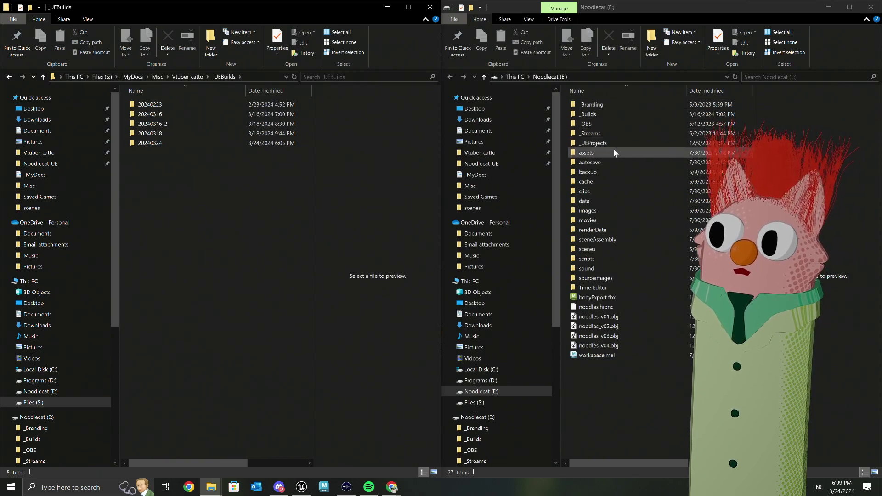
{"action": "double_click", "coordinate": [600, 113]}
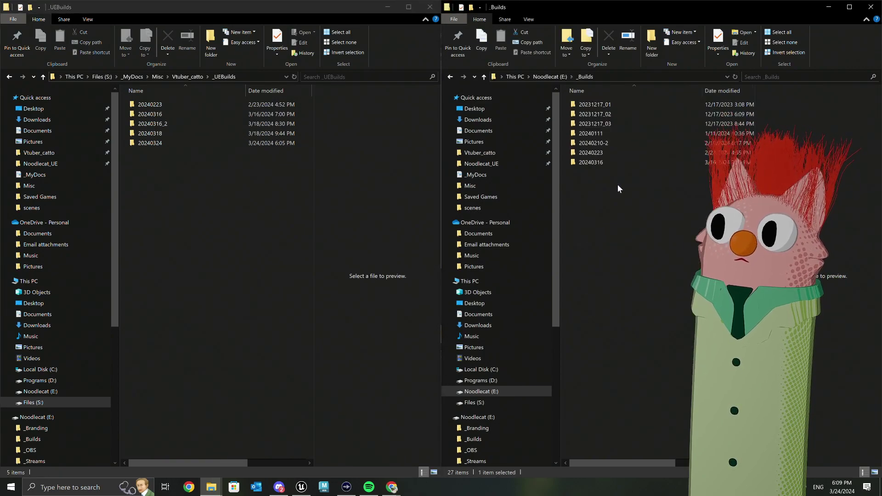
Step: Copy the 20240324 folder into _Builds and close both Explorer windows
{"action": "left_click_drag", "start_coordinate": [148, 144], "coordinate": [611, 221]}
{"action": "right_click_drag", "start_coordinate": [611, 222], "coordinate": [610, 221]}
{"action": "left_click", "coordinate": [629, 230]}
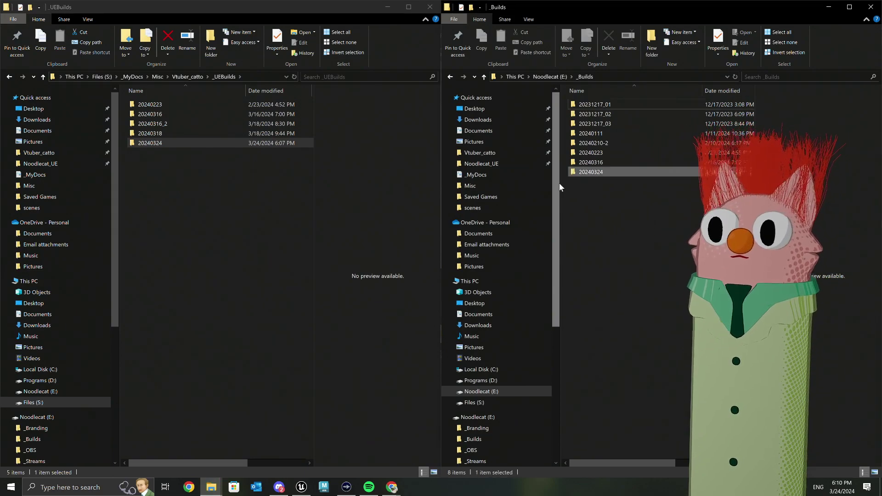
{"action": "left_click", "coordinate": [430, 7]}
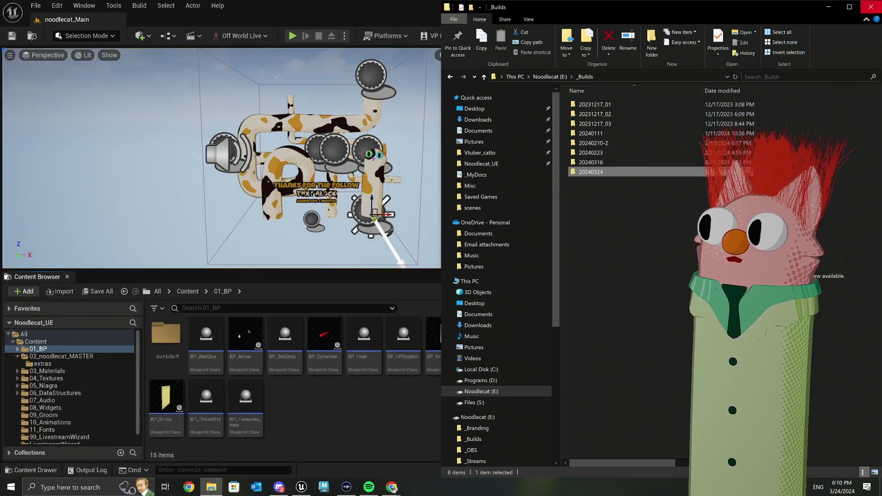
{"action": "left_click", "coordinate": [870, 7]}
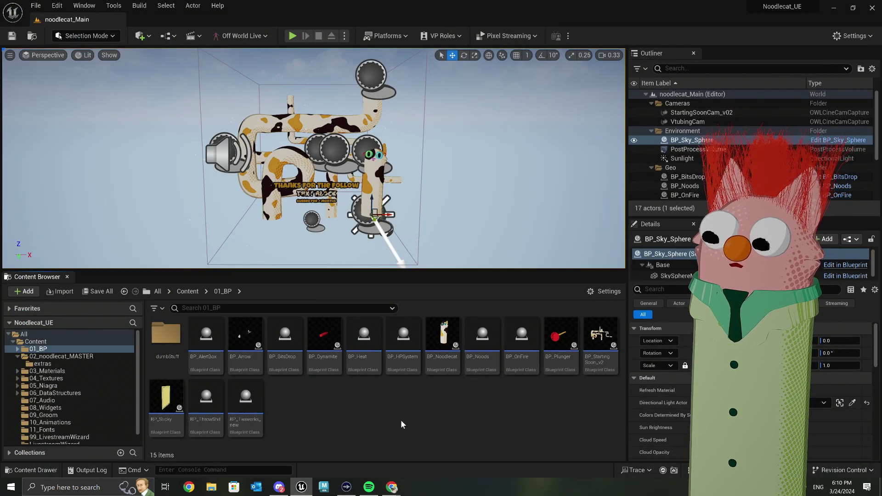
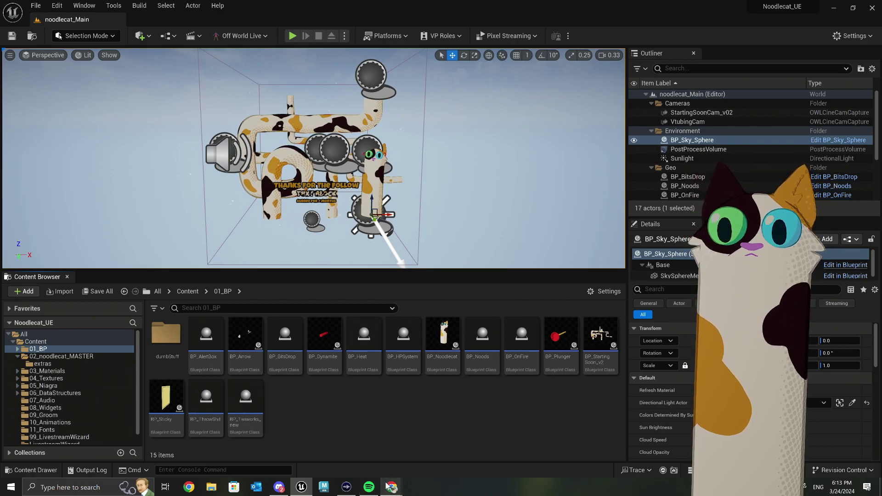
Step: Close the Twitch stream tab in Chrome and minimize the browser to reveal Unreal
{"action": "mouse_move", "coordinate": [392, 487]}
{"action": "left_click", "coordinate": [401, 451]}
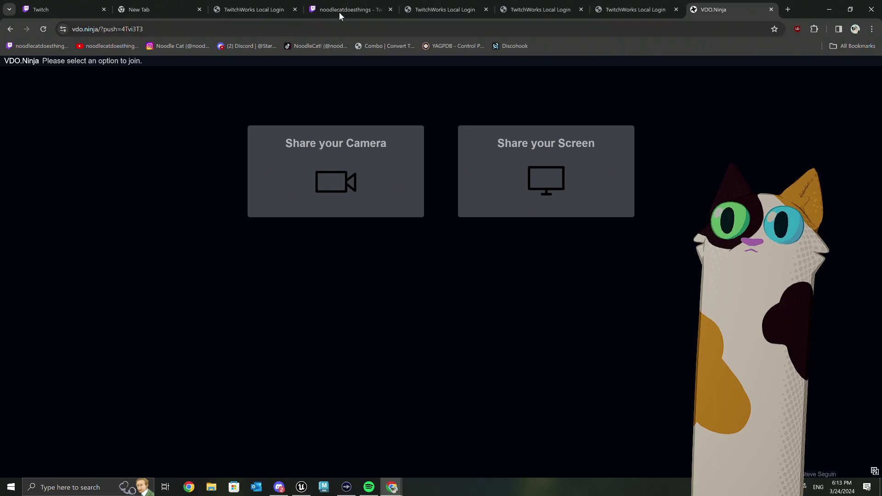
{"action": "left_click", "coordinate": [355, 10]}
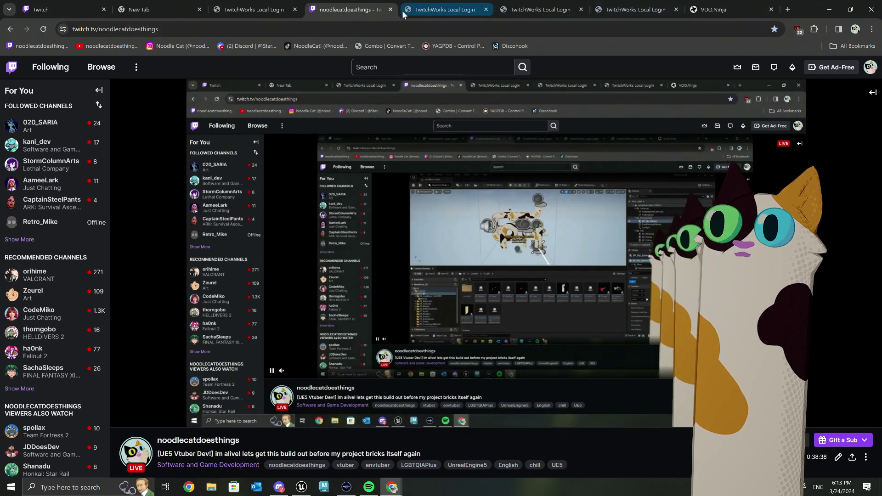
{"action": "key", "text": "ctrl+w"}
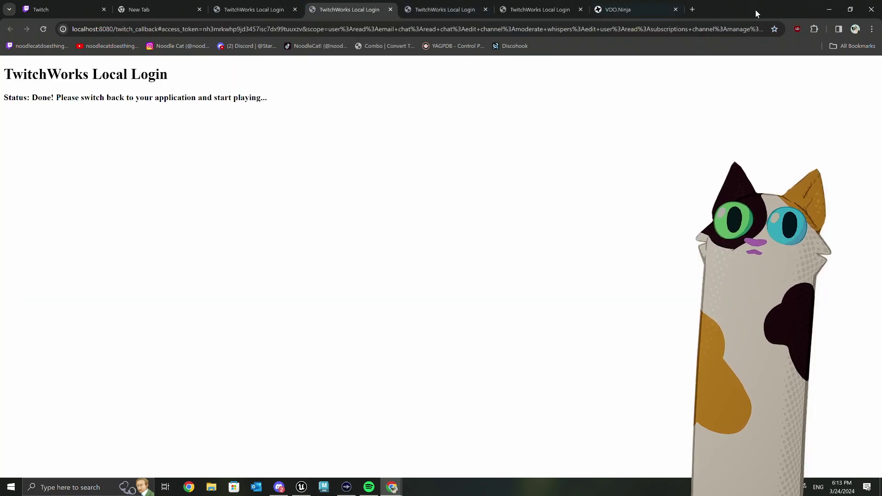
{"action": "left_click", "coordinate": [829, 10]}
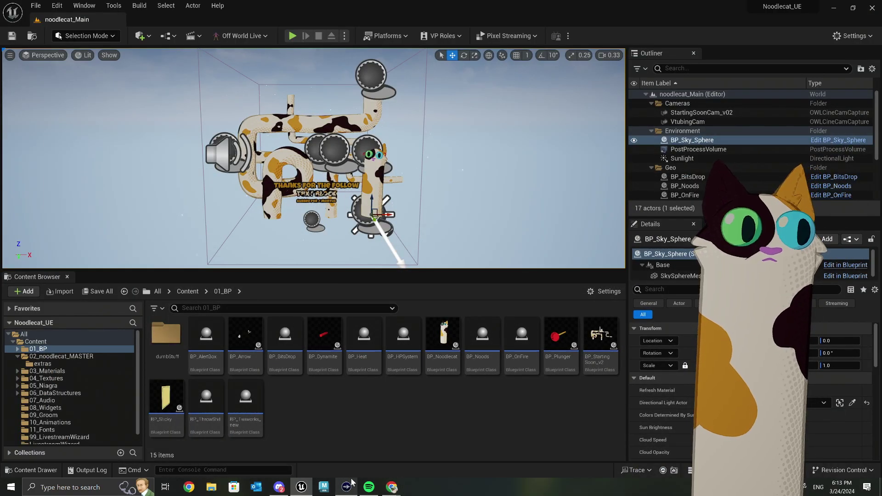
{"action": "mouse_move", "coordinate": [391, 487]}
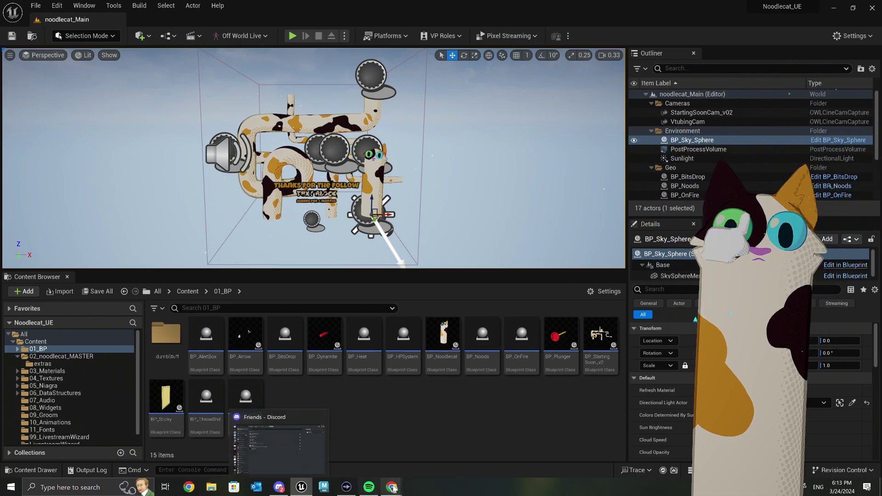
{"action": "mouse_move", "coordinate": [461, 421]}
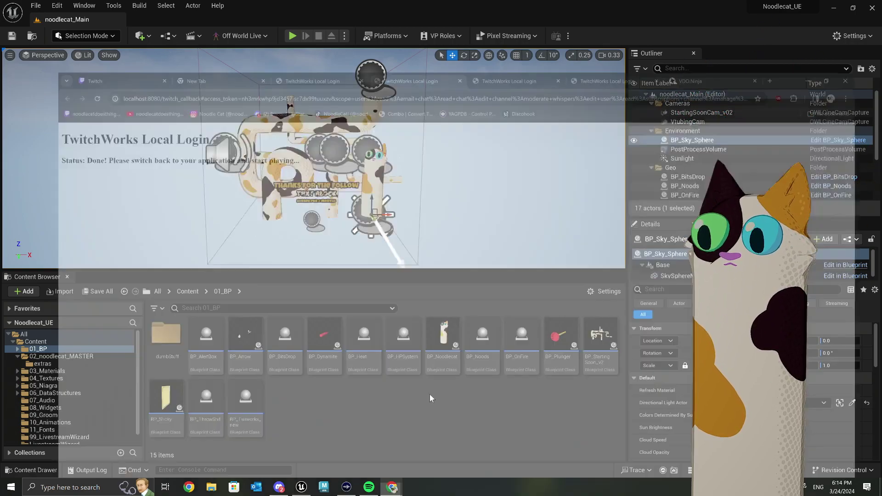
{"action": "left_click", "coordinate": [363, 445]}
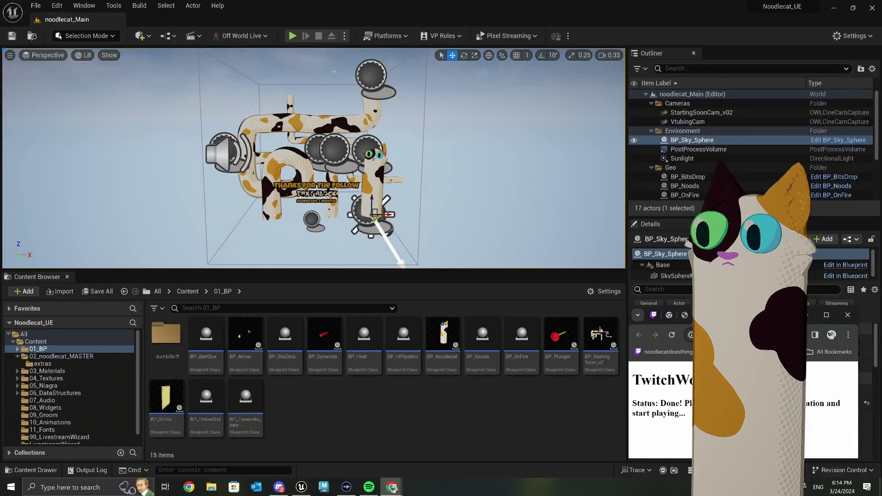
{"action": "left_click", "coordinate": [506, 418]}
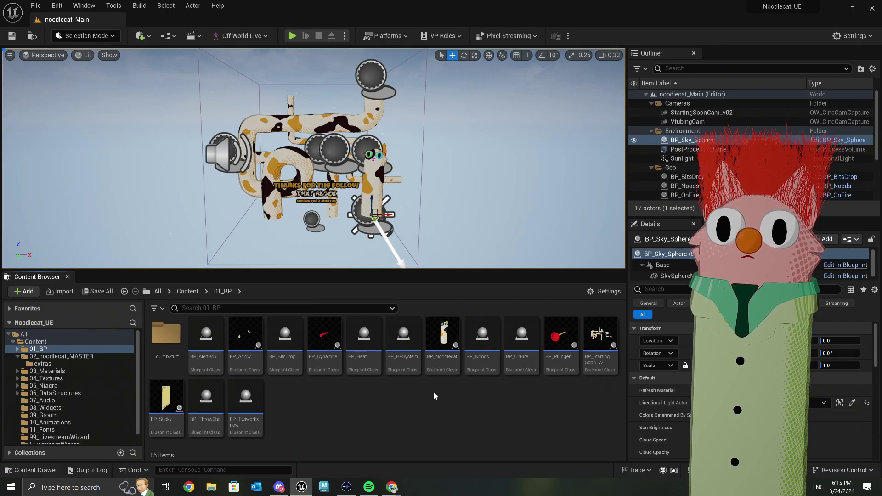
{"action": "scroll", "coordinate": [51, 414], "scroll_direction": "down", "scroll_amount": 1}
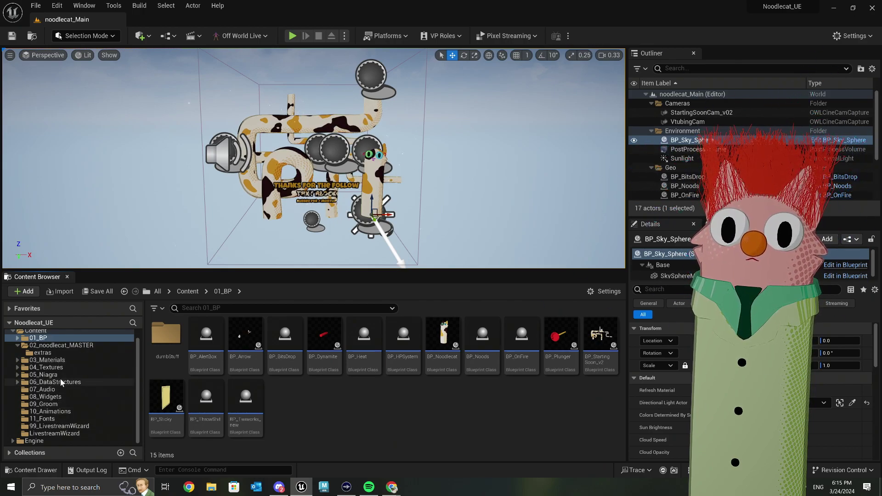
{"action": "left_click", "coordinate": [42, 389]}
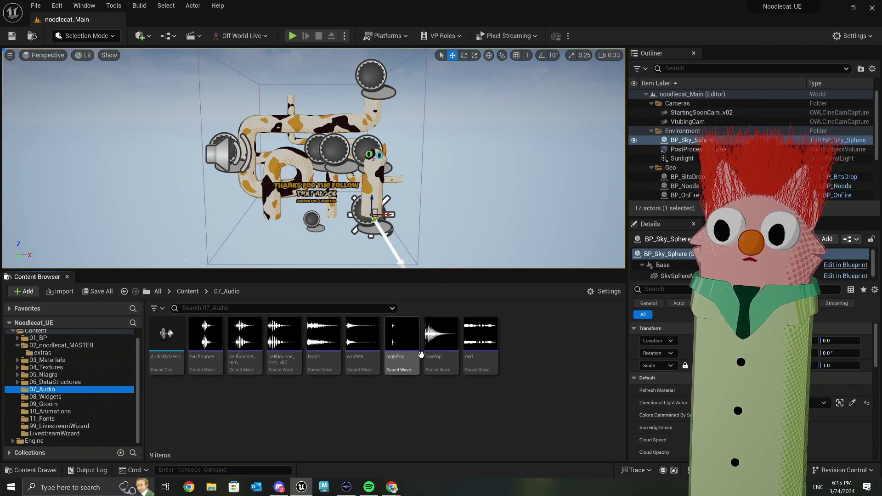
{"action": "scroll", "coordinate": [65, 376], "scroll_direction": "up", "scroll_amount": 1}
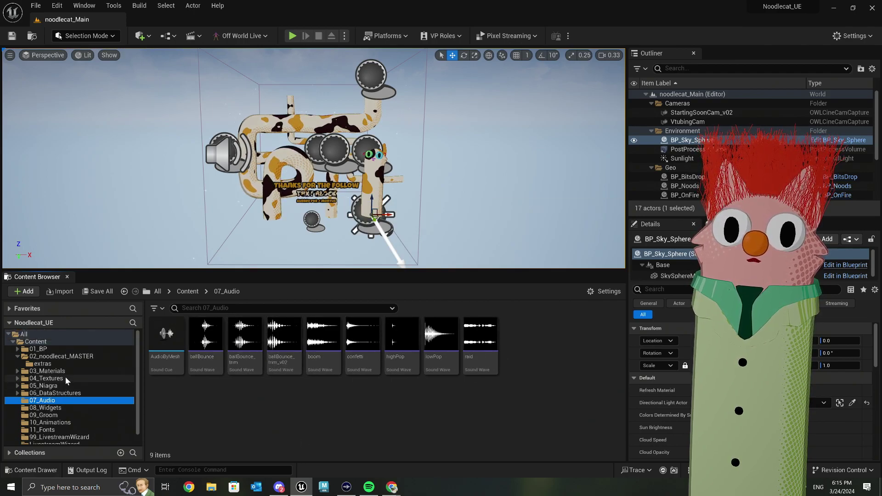
{"action": "left_click", "coordinate": [77, 359]}
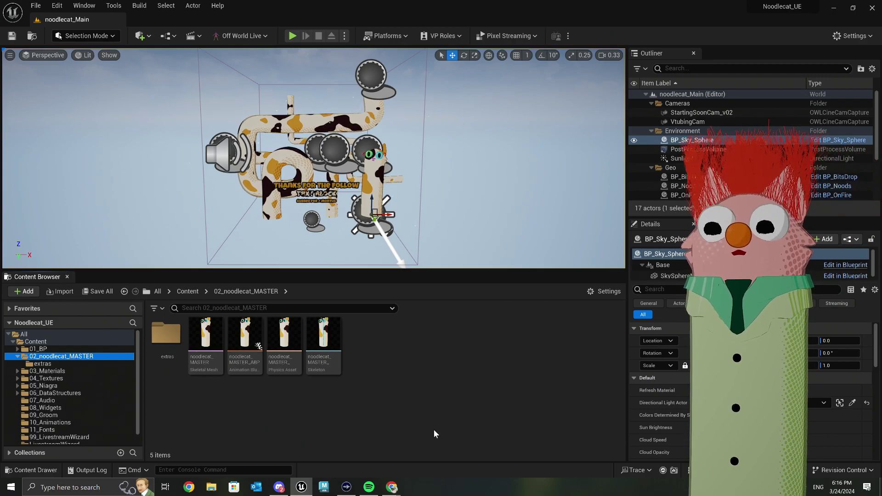
{"action": "left_click", "coordinate": [38, 349]}
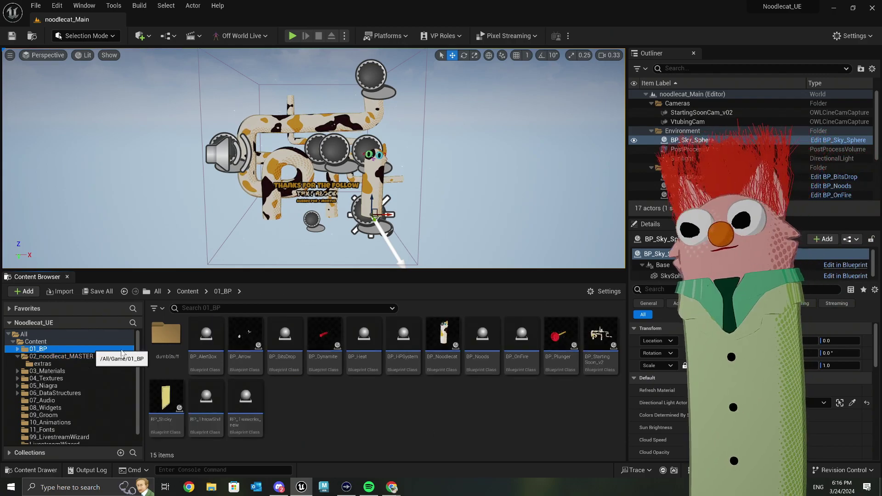
{"action": "left_click", "coordinate": [438, 344]}
{"action": "double_click", "coordinate": [437, 352]}
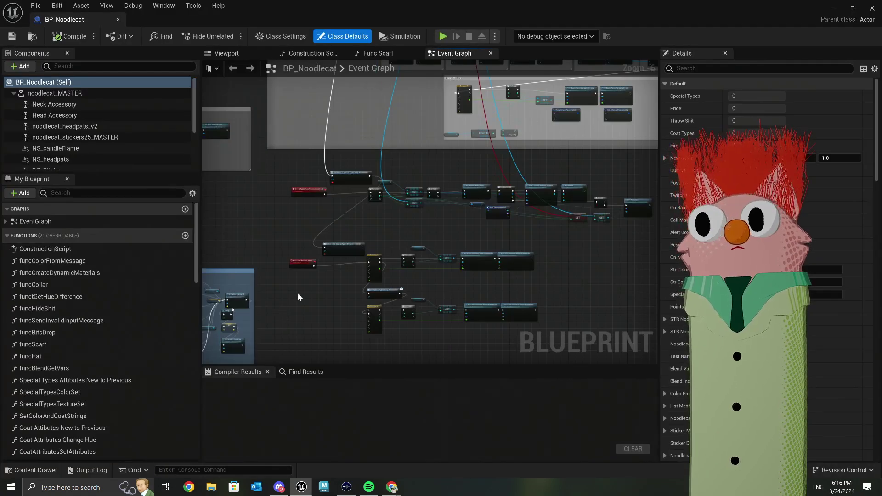
{"action": "scroll", "coordinate": [398, 220], "scroll_direction": "up", "scroll_amount": 1}
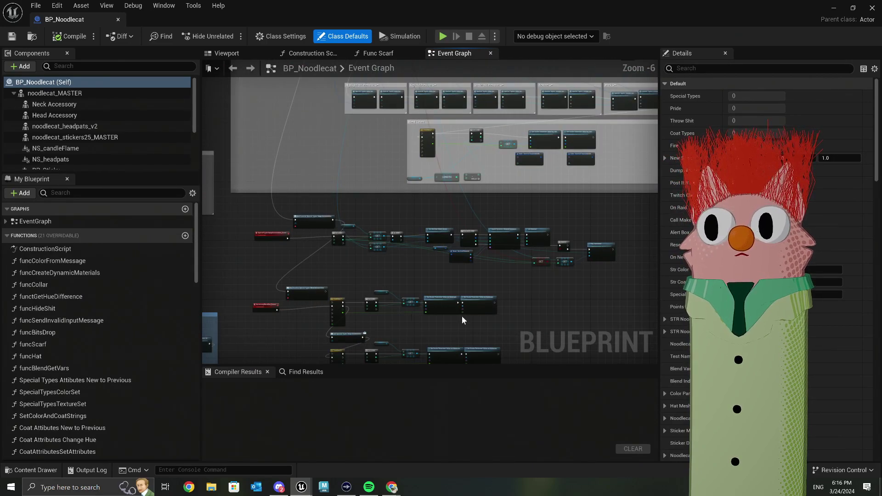
{"action": "scroll", "coordinate": [452, 283], "scroll_direction": "down", "scroll_amount": 1}
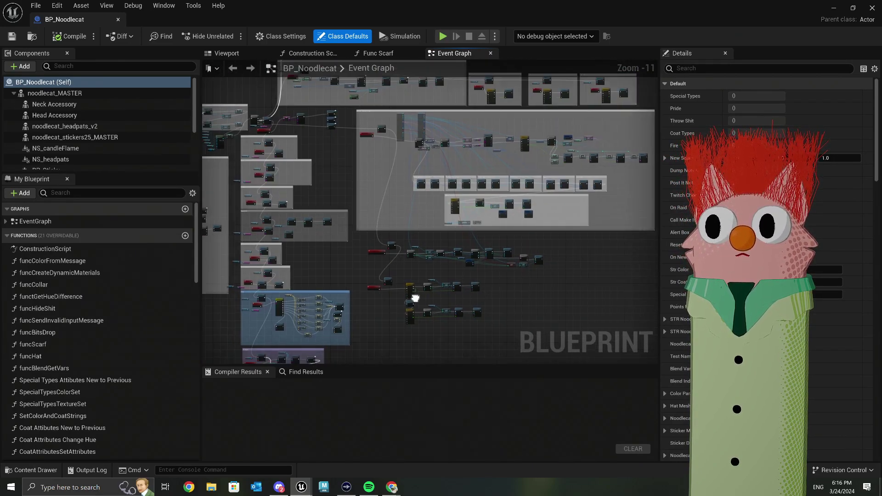
{"action": "scroll", "coordinate": [414, 302], "scroll_direction": "down", "scroll_amount": 1}
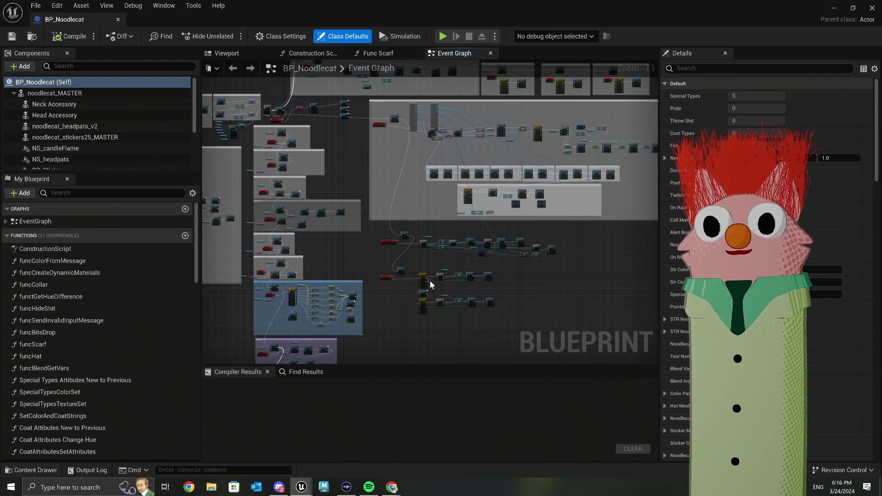
{"action": "scroll", "coordinate": [429, 280], "scroll_direction": "up", "scroll_amount": 4}
{"action": "right_click_drag", "start_coordinate": [441, 275], "coordinate": [432, 221]}
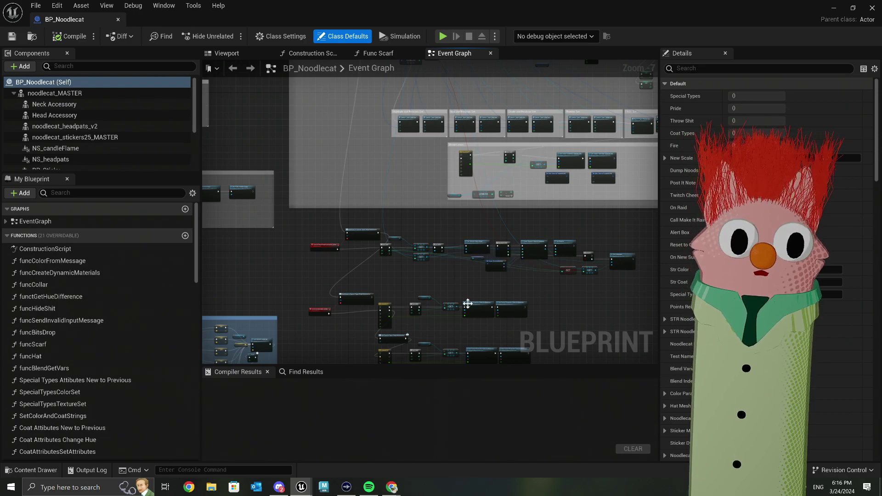
{"action": "scroll", "coordinate": [445, 267], "scroll_direction": "up", "scroll_amount": 5}
{"action": "right_click_drag", "start_coordinate": [445, 271], "coordinate": [406, 297]}
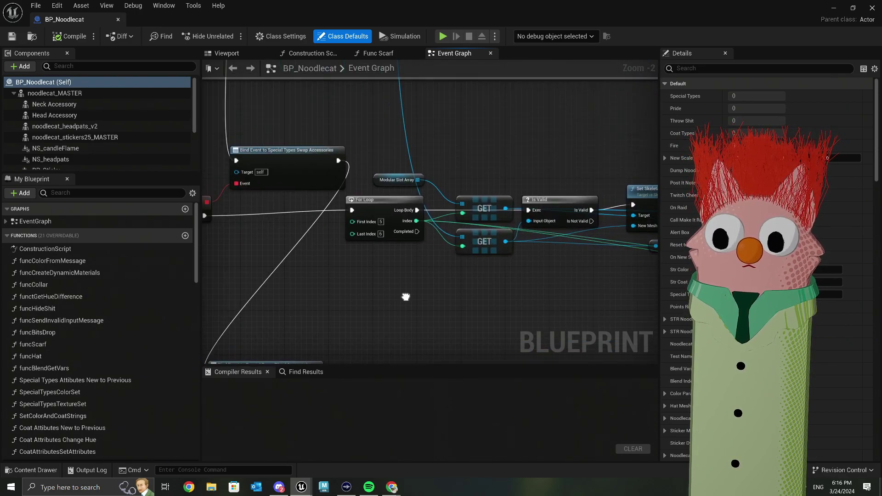
{"action": "scroll", "coordinate": [376, 242], "scroll_direction": "up", "scroll_amount": 2}
{"action": "left_click", "coordinate": [395, 236]}
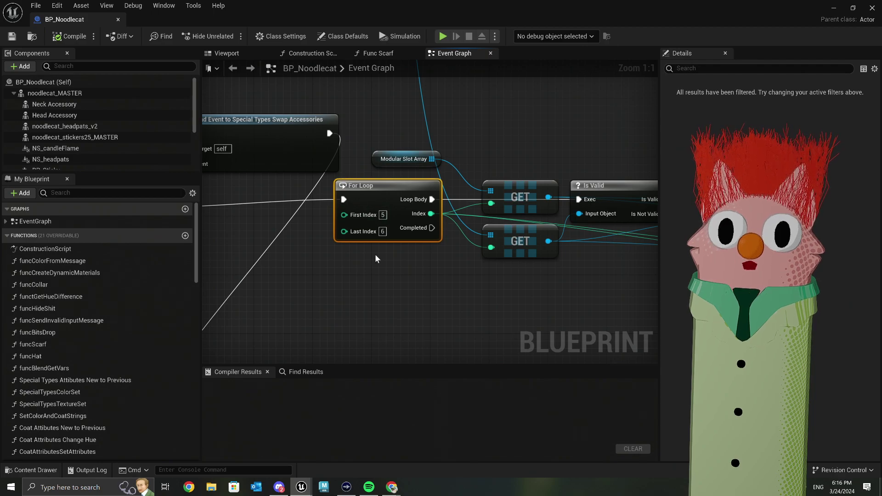
{"action": "left_click", "coordinate": [830, 2]}
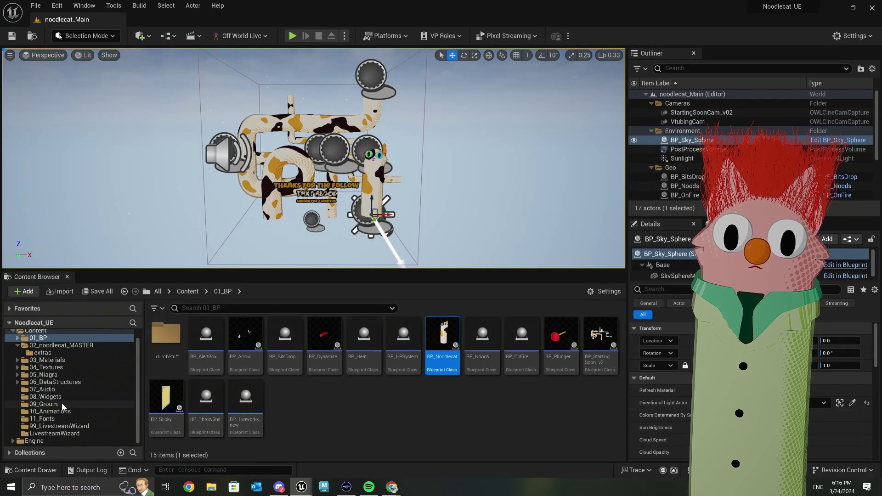
{"action": "left_click", "coordinate": [66, 383]}
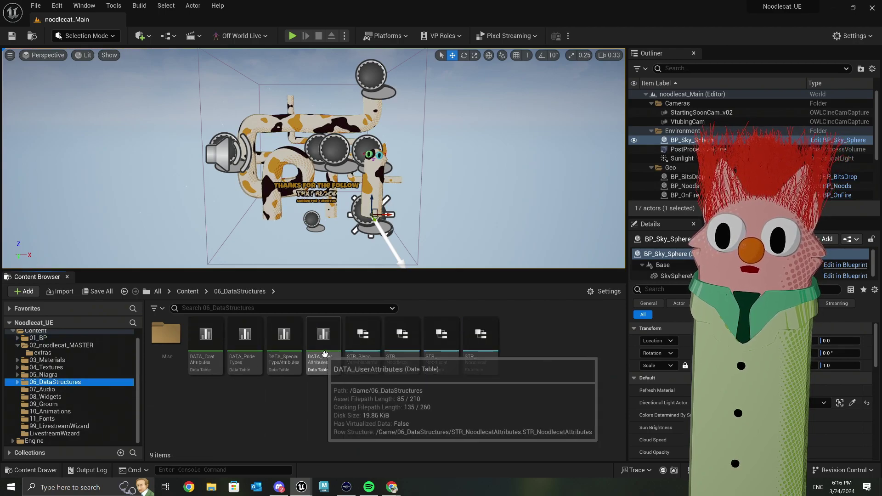
{"action": "double_click", "coordinate": [286, 344]}
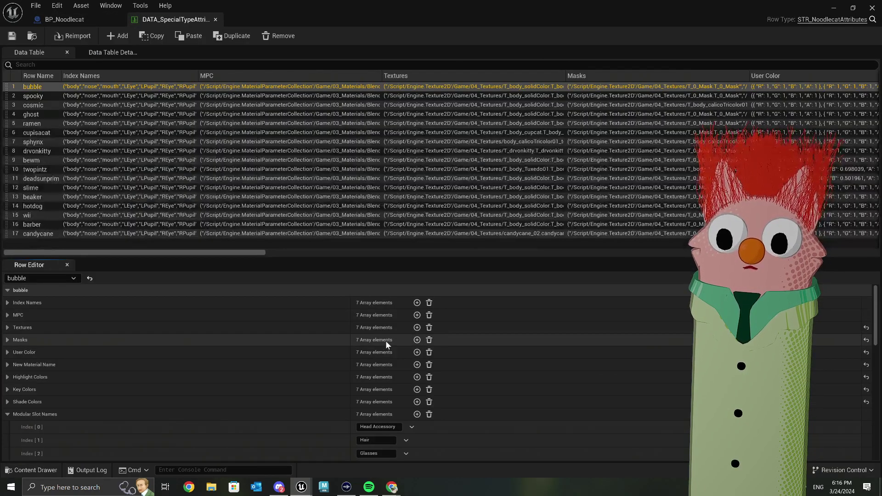
{"action": "scroll", "coordinate": [366, 336], "scroll_direction": "down", "scroll_amount": 5}
{"action": "scroll", "coordinate": [362, 339], "scroll_direction": "up", "scroll_amount": 1}
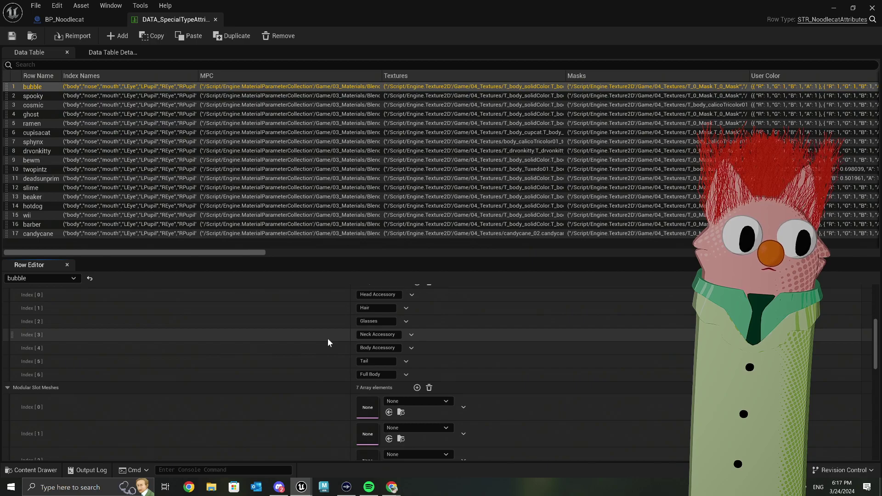
{"action": "scroll", "coordinate": [328, 342], "scroll_direction": "down", "scroll_amount": 4}
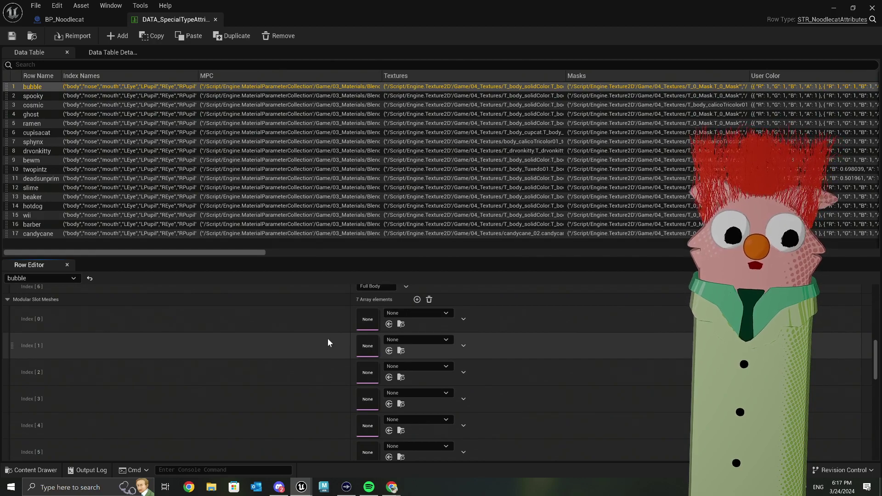
{"action": "scroll", "coordinate": [328, 342], "scroll_direction": "down", "scroll_amount": 4}
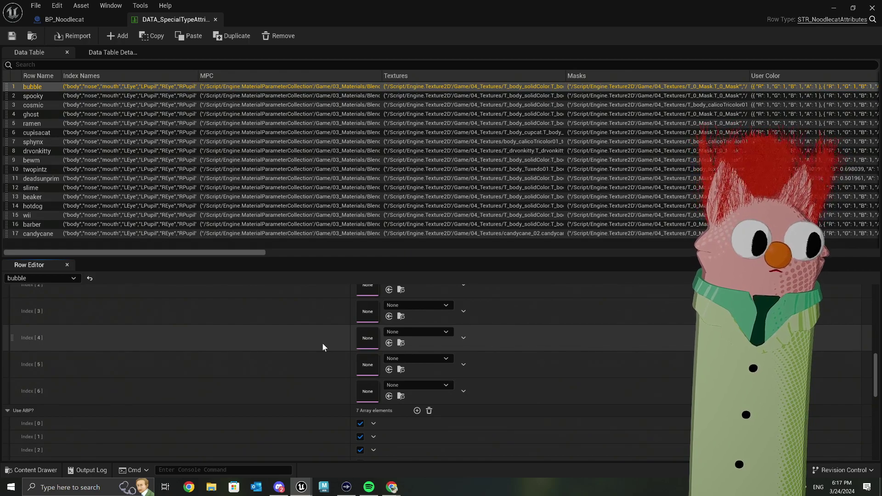
{"action": "scroll", "coordinate": [323, 347], "scroll_direction": "down", "scroll_amount": 1}
{"action": "left_click", "coordinate": [8, 381]}
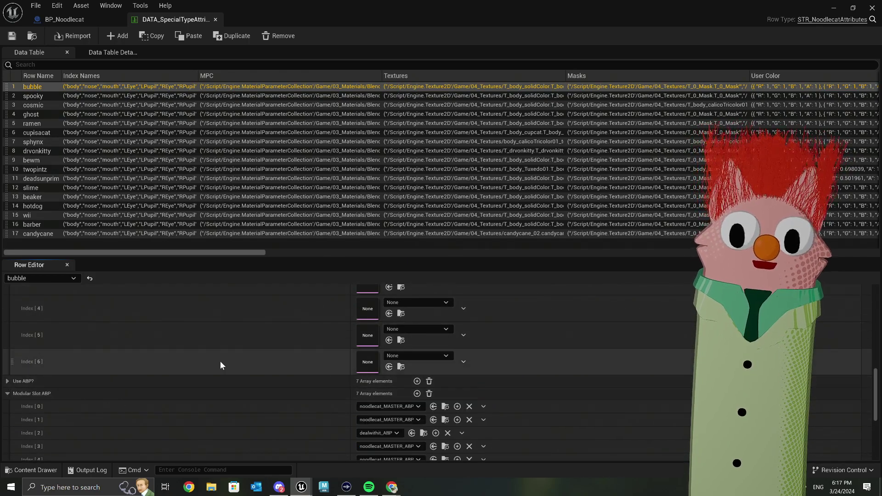
{"action": "scroll", "coordinate": [220, 365], "scroll_direction": "down", "scroll_amount": 1}
{"action": "left_click", "coordinate": [8, 363]}
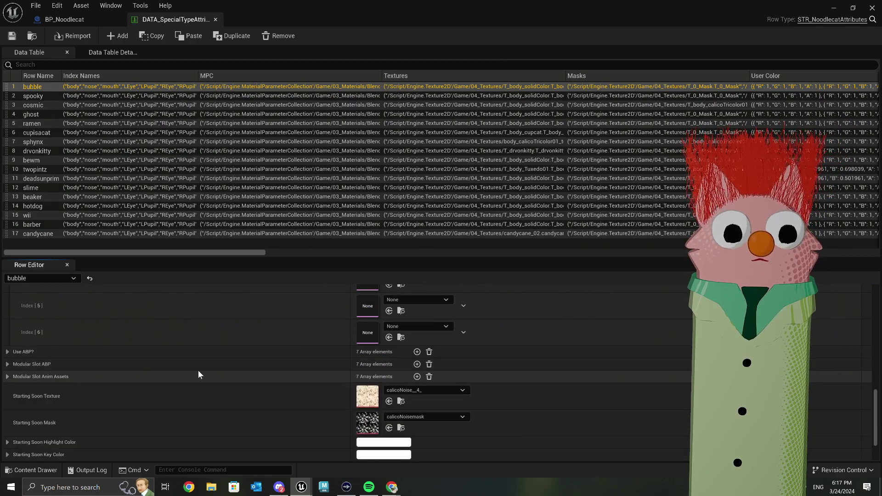
{"action": "left_click", "coordinate": [7, 377]}
{"action": "scroll", "coordinate": [152, 370], "scroll_direction": "down", "scroll_amount": 1}
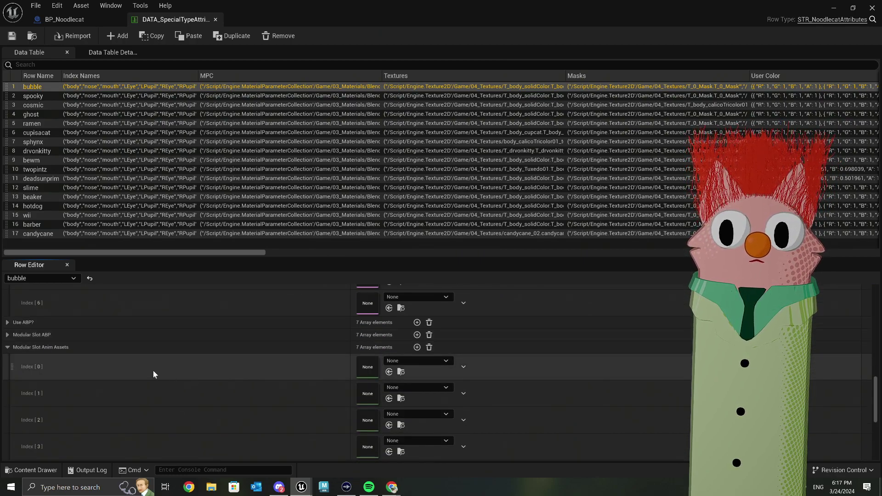
{"action": "left_click", "coordinate": [7, 348]}
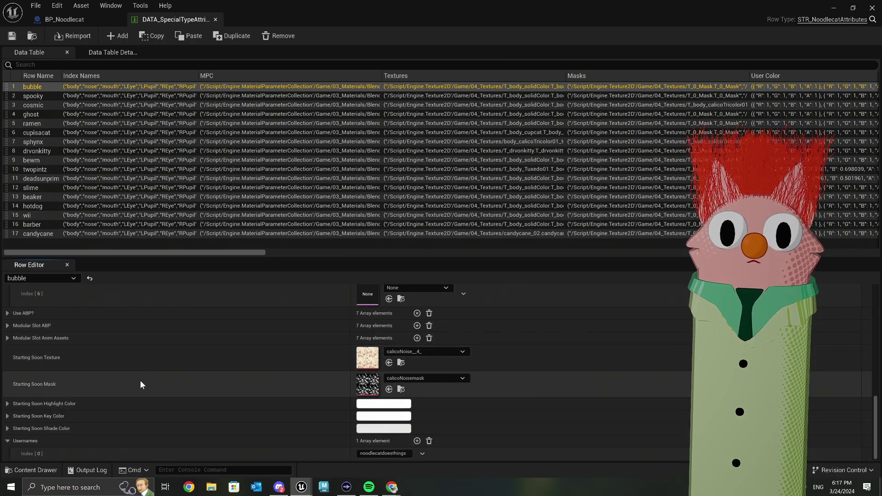
{"action": "scroll", "coordinate": [202, 385], "scroll_direction": "up", "scroll_amount": 1}
{"action": "scroll", "coordinate": [203, 387], "scroll_direction": "down", "scroll_amount": 1}
{"action": "scroll", "coordinate": [203, 387], "scroll_direction": "up", "scroll_amount": 1}
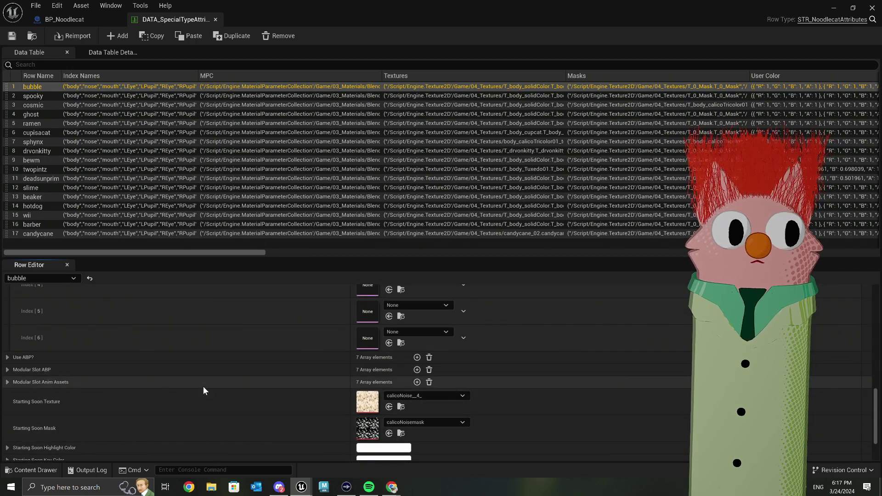
{"action": "scroll", "coordinate": [203, 387], "scroll_direction": "up", "scroll_amount": 3}
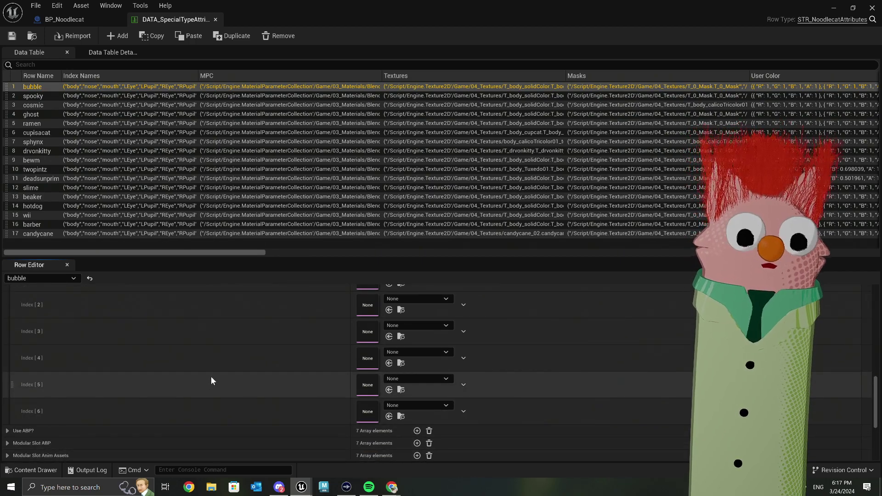
{"action": "scroll", "coordinate": [211, 374], "scroll_direction": "up", "scroll_amount": 2}
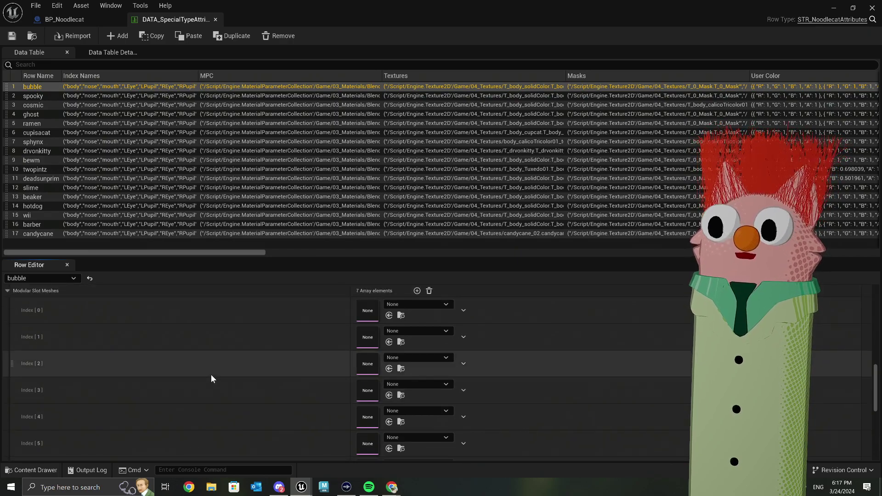
{"action": "scroll", "coordinate": [211, 374], "scroll_direction": "up", "scroll_amount": 6}
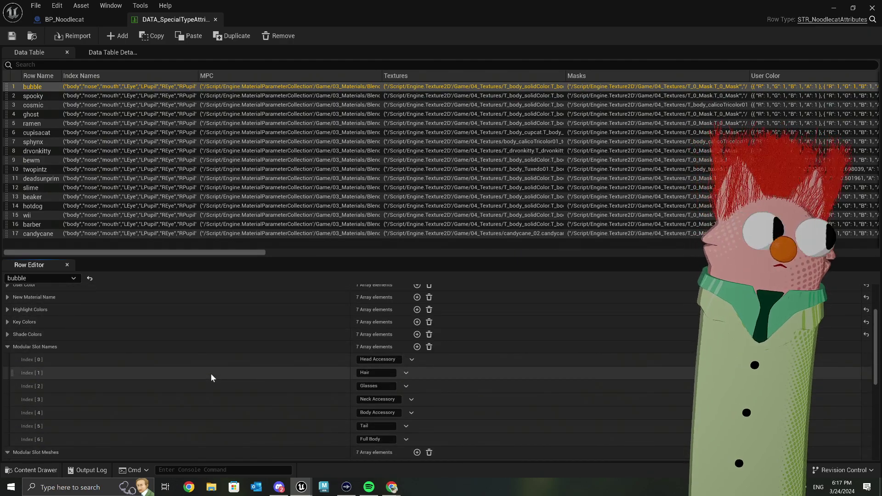
{"action": "scroll", "coordinate": [213, 370], "scroll_direction": "up", "scroll_amount": 1}
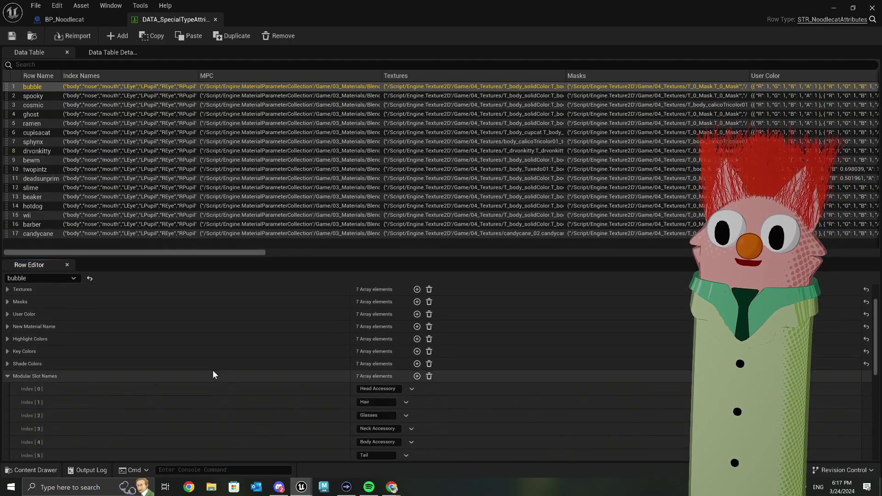
{"action": "scroll", "coordinate": [213, 370], "scroll_direction": "down", "scroll_amount": 3}
{"action": "scroll", "coordinate": [213, 370], "scroll_direction": "down", "scroll_amount": 2}
{"action": "scroll", "coordinate": [213, 370], "scroll_direction": "up", "scroll_amount": 2}
{"action": "scroll", "coordinate": [214, 371], "scroll_direction": "down", "scroll_amount": 2}
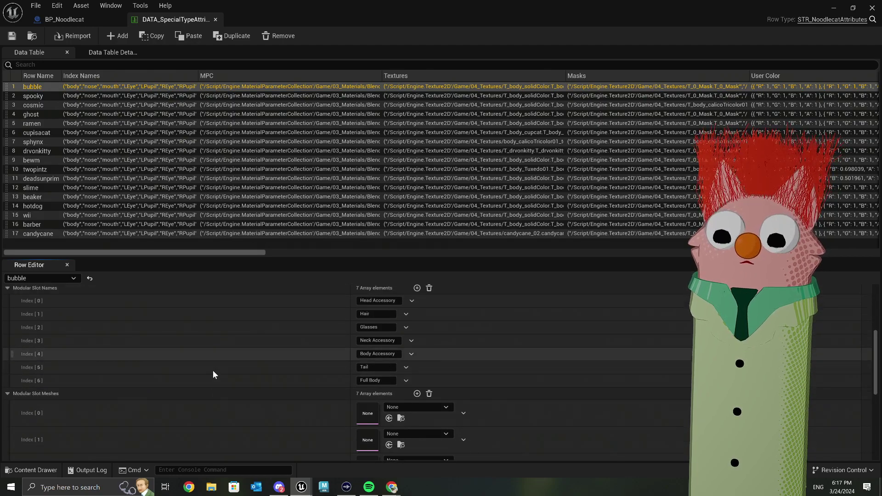
{"action": "scroll", "coordinate": [213, 370], "scroll_direction": "up", "scroll_amount": 2}
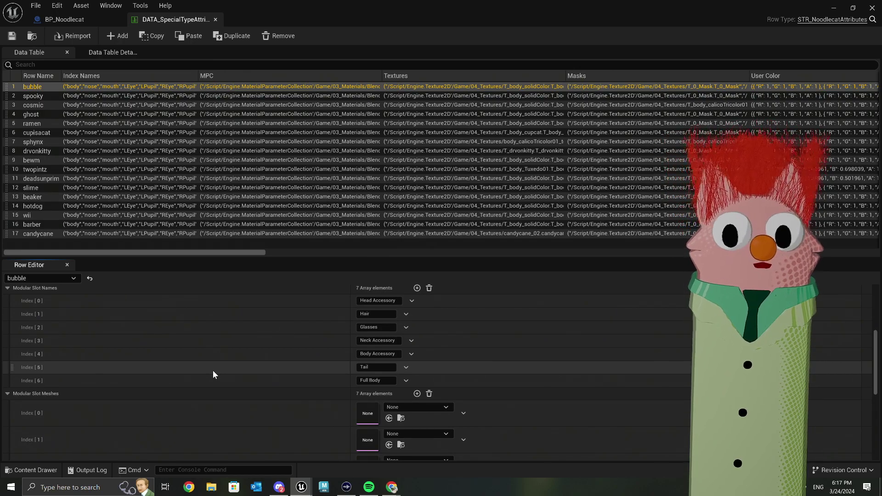
Step: Save the data table and scroll back to the bubble row's seven Modular Slot Names
{"action": "scroll", "coordinate": [213, 374], "scroll_direction": "up", "scroll_amount": 1}
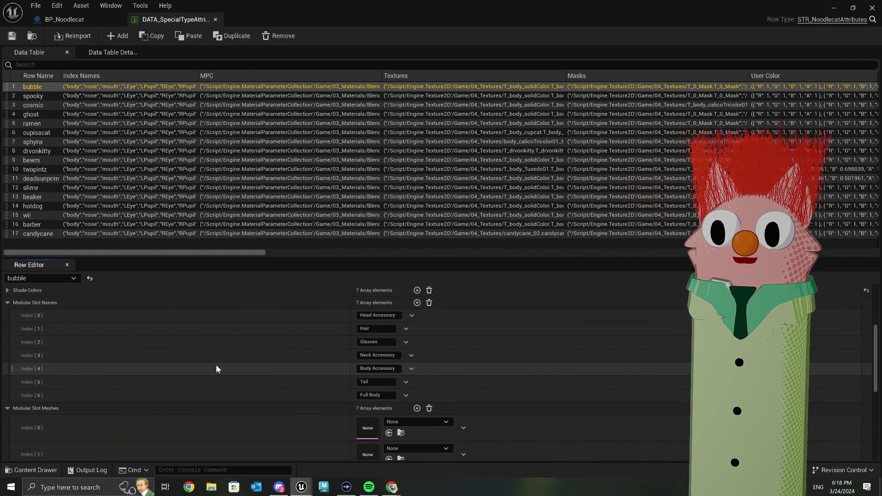
{"action": "scroll", "coordinate": [216, 366], "scroll_direction": "down", "scroll_amount": 5}
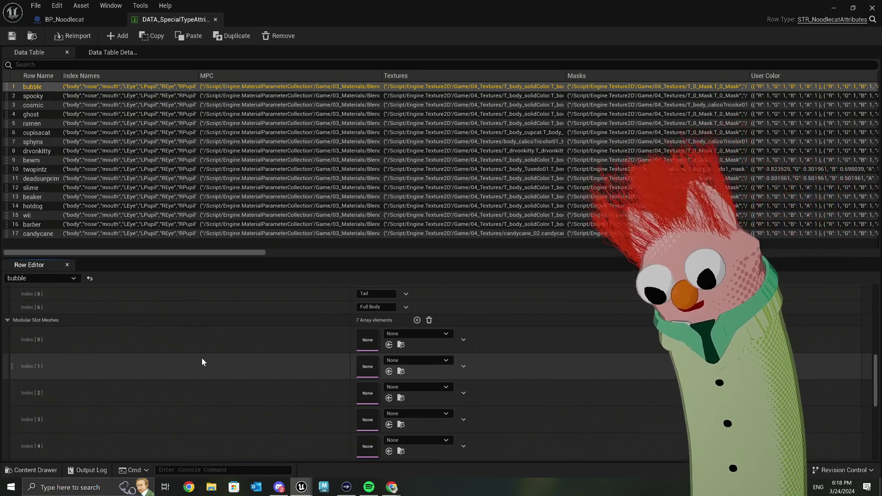
{"action": "scroll", "coordinate": [202, 358], "scroll_direction": "up", "scroll_amount": 2}
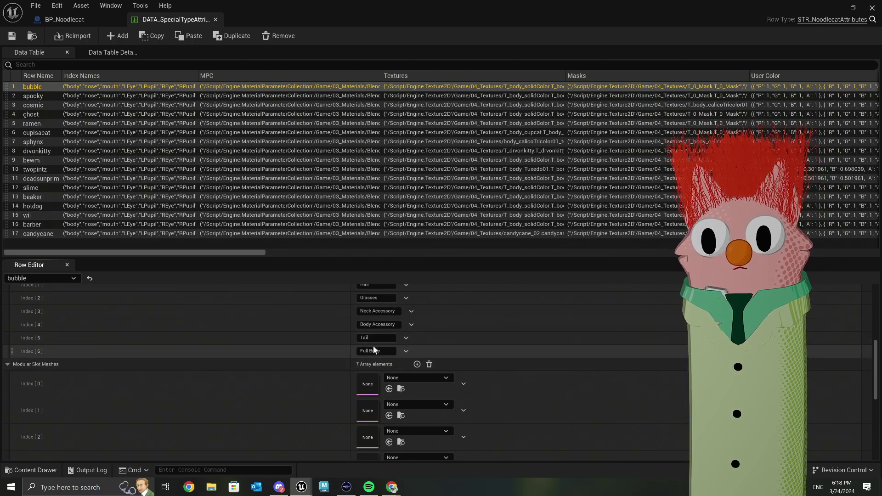
{"action": "scroll", "coordinate": [374, 350], "scroll_direction": "up", "scroll_amount": 2}
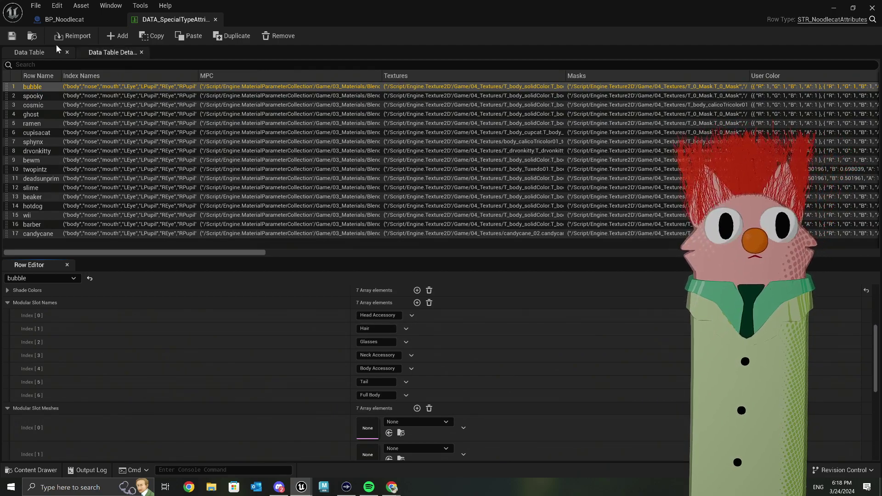
{"action": "left_click", "coordinate": [14, 36]}
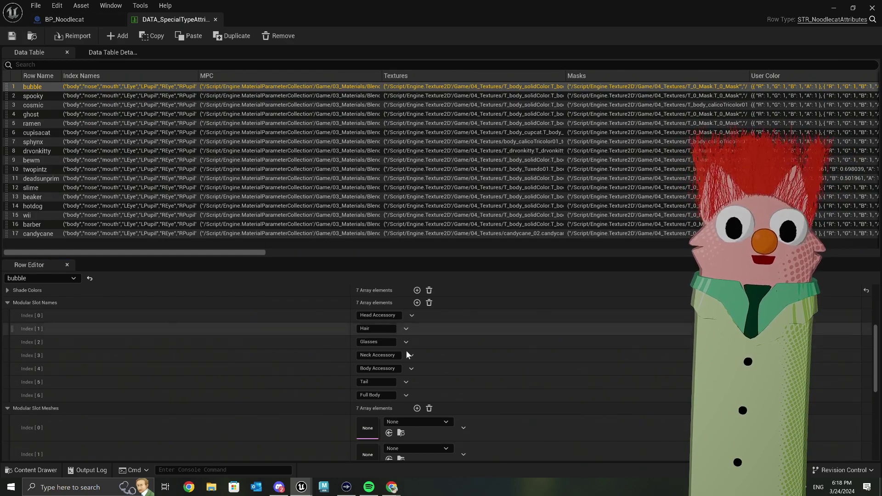
{"action": "scroll", "coordinate": [409, 367], "scroll_direction": "down", "scroll_amount": 3}
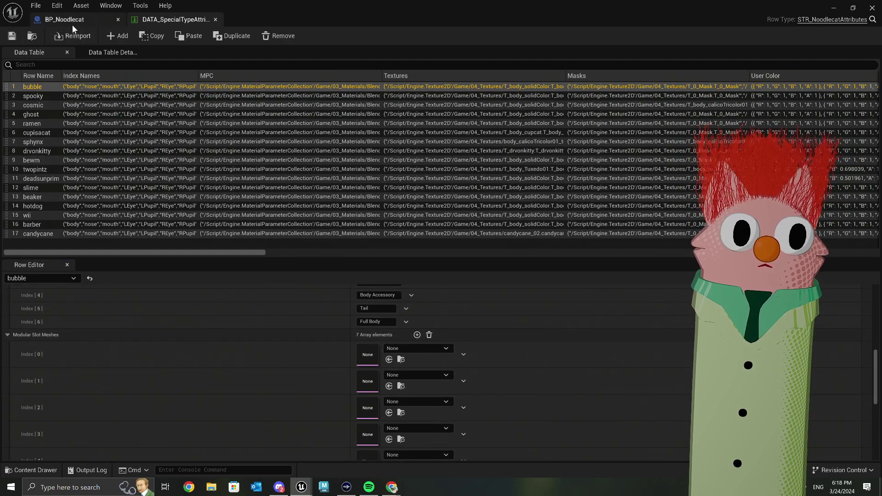
{"action": "scroll", "coordinate": [296, 312], "scroll_direction": "up", "scroll_amount": 3}
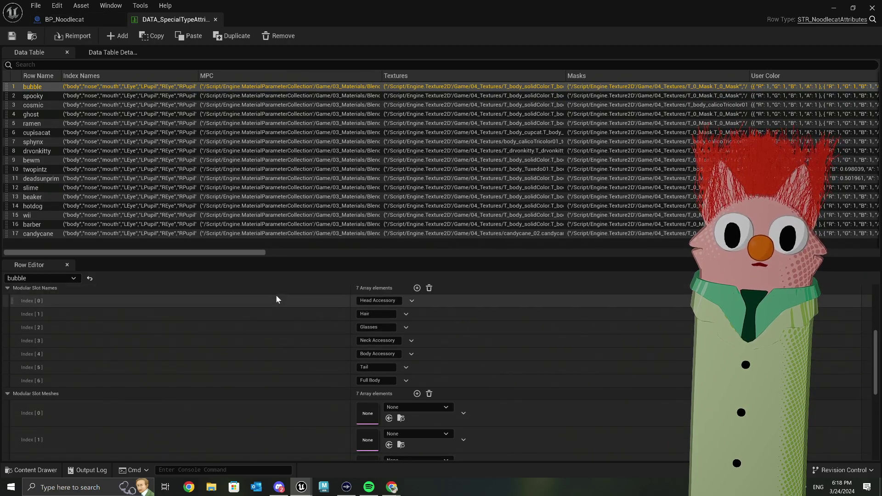
Step: Switch to BP_Noodlecat's zoomed-out Event Graph and bring up Windows search
{"action": "left_click", "coordinate": [117, 19]}
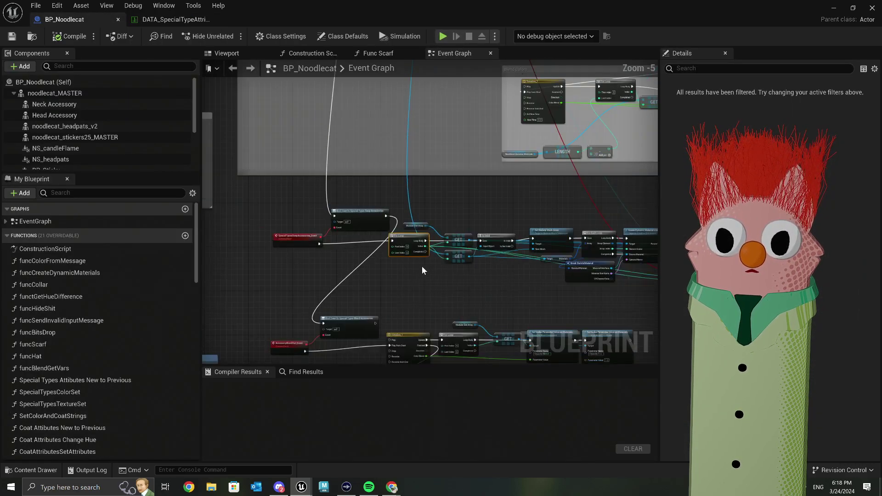
{"action": "scroll", "coordinate": [423, 269], "scroll_direction": "down", "scroll_amount": 2}
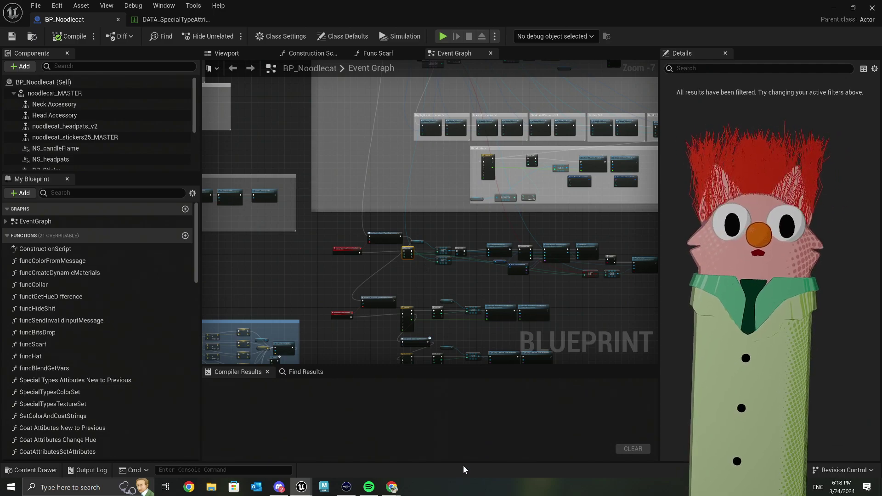
{"action": "left_click", "coordinate": [98, 488]}
Step: Search 'git', launch GitHub Desktop to check changes, then minimize it back to Unreal
{"action": "type", "text": "git"}
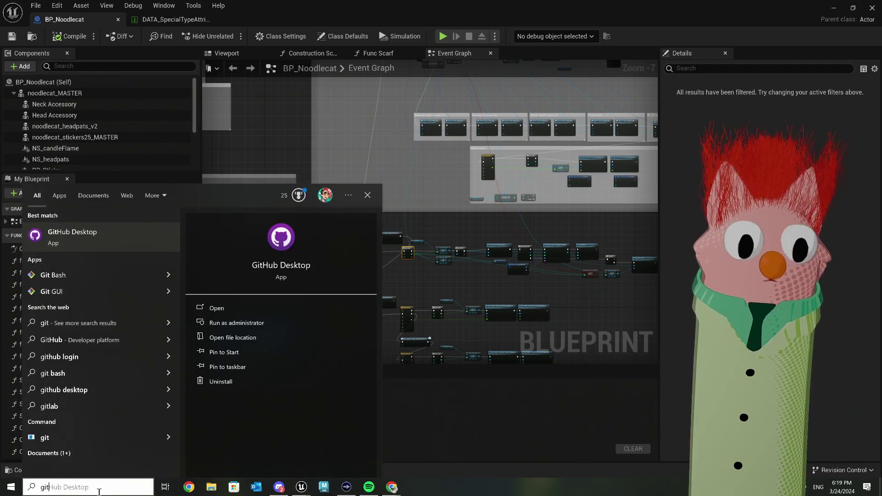
{"action": "left_click", "coordinate": [72, 234]}
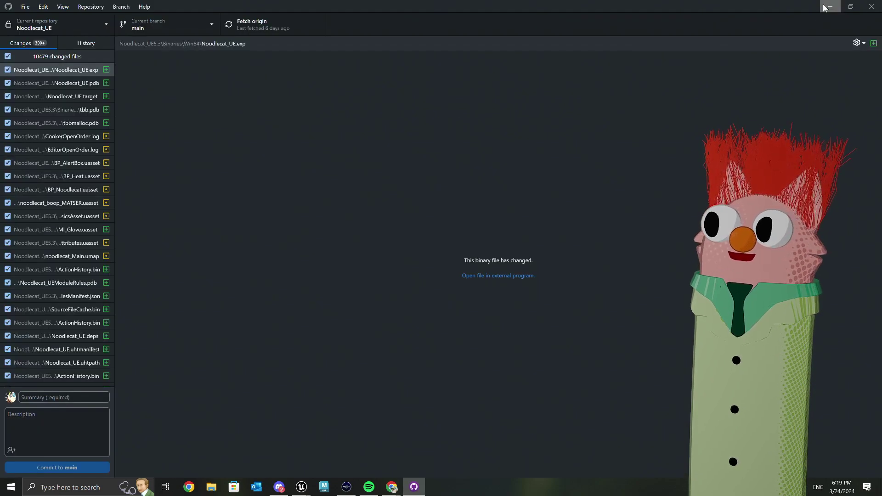
{"action": "left_click", "coordinate": [822, 4]}
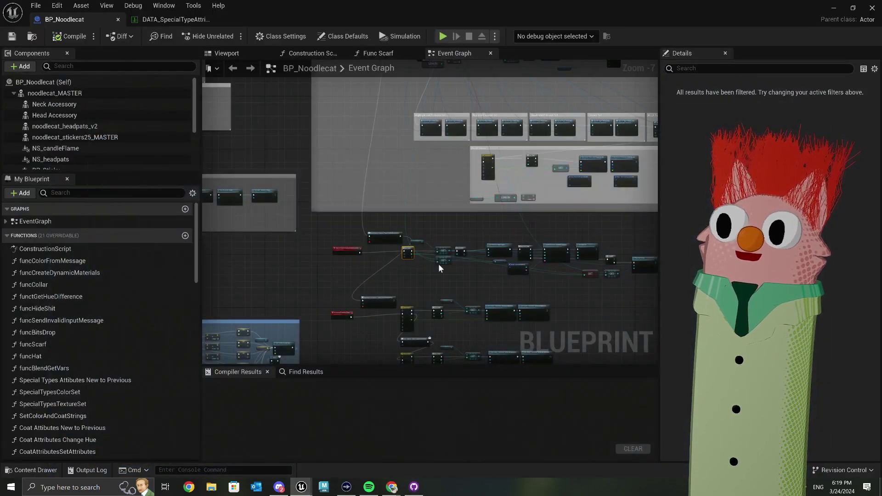
{"action": "left_click", "coordinate": [437, 229]}
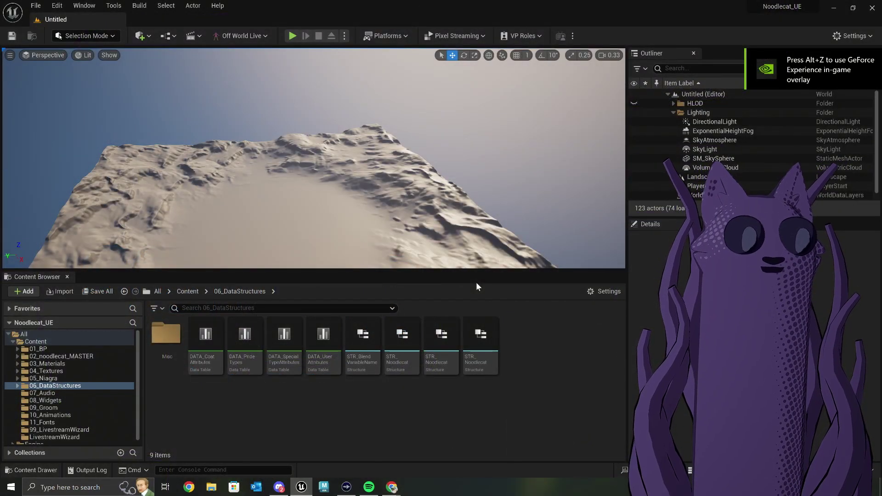
Step: Load noodlecat_testLevel then noodlecat_Main from Content, and show the 01_BP Blueprints
{"action": "left_click", "coordinate": [87, 341]}
{"action": "double_click", "coordinate": [245, 404]}
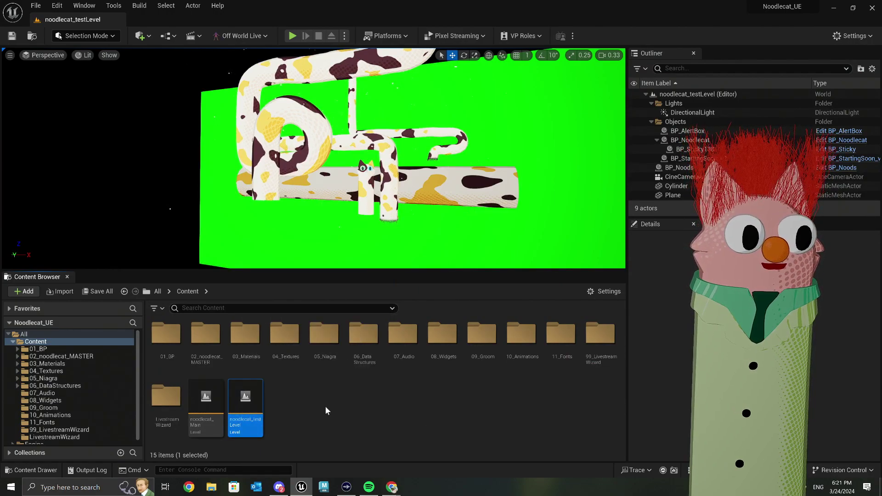
{"action": "double_click", "coordinate": [205, 399]}
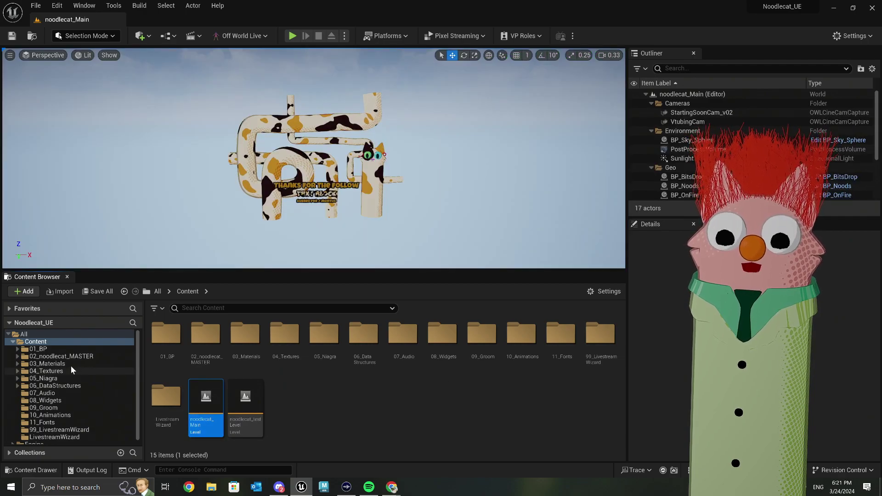
{"action": "left_click", "coordinate": [63, 351]}
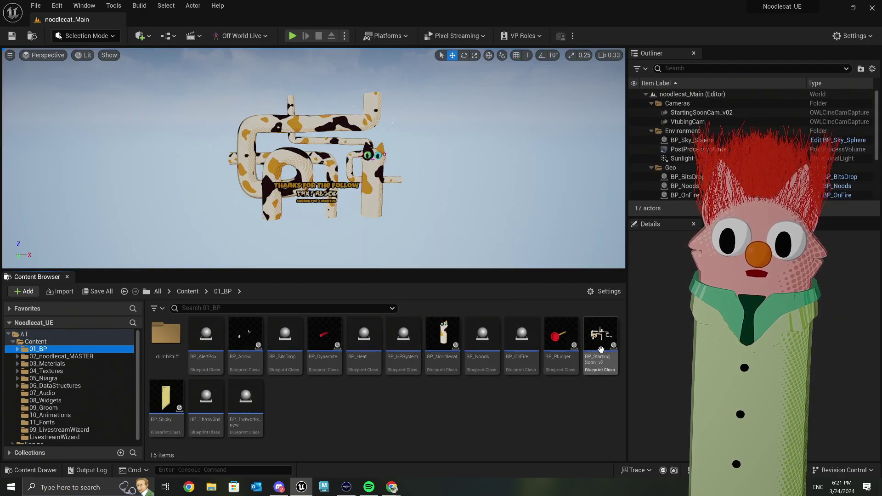
{"action": "mouse_move", "coordinate": [459, 342]}
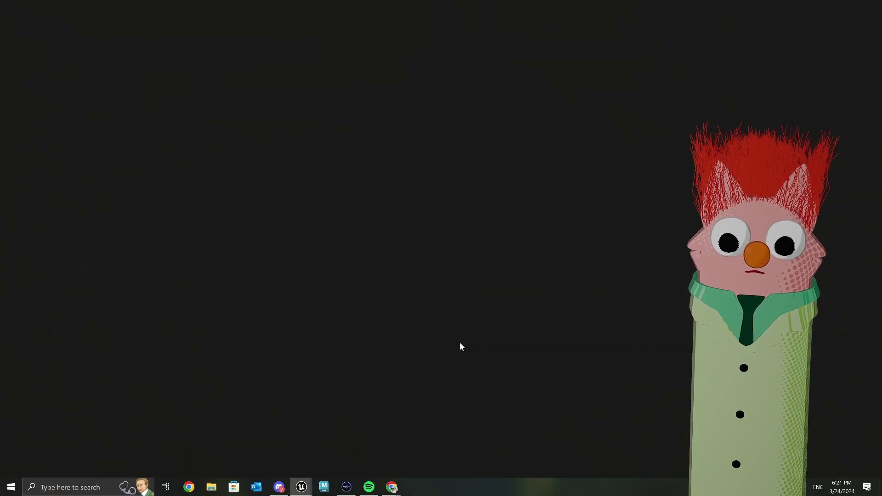
Step: Navigate the event graph to locate the Special Types Attibutes New To Previous node
{"action": "scroll", "coordinate": [401, 290], "scroll_direction": "down", "scroll_amount": 3}
{"action": "scroll", "coordinate": [401, 290], "scroll_direction": "down", "scroll_amount": 3}
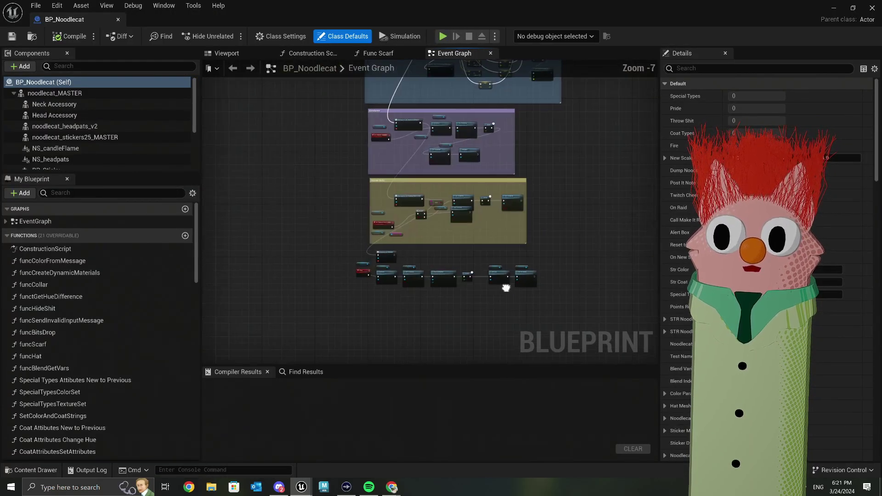
{"action": "scroll", "coordinate": [422, 162], "scroll_direction": "up", "scroll_amount": 4}
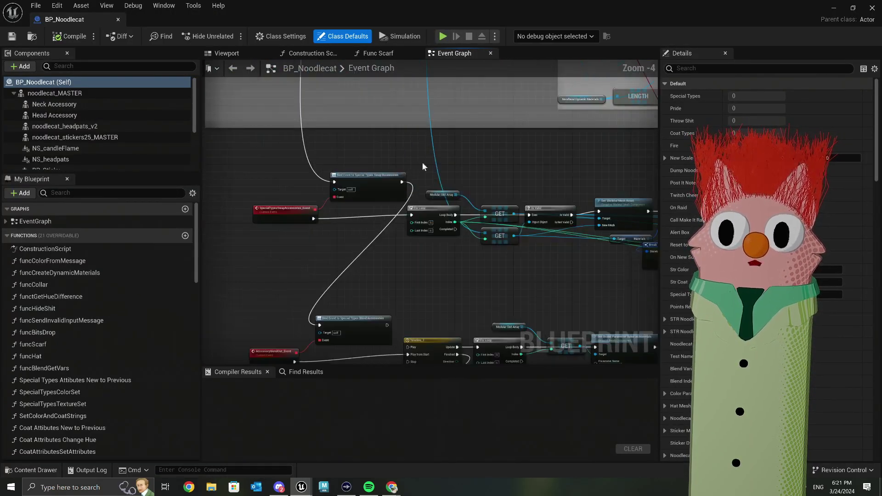
{"action": "right_click_drag", "start_coordinate": [477, 198], "coordinate": [365, 286]}
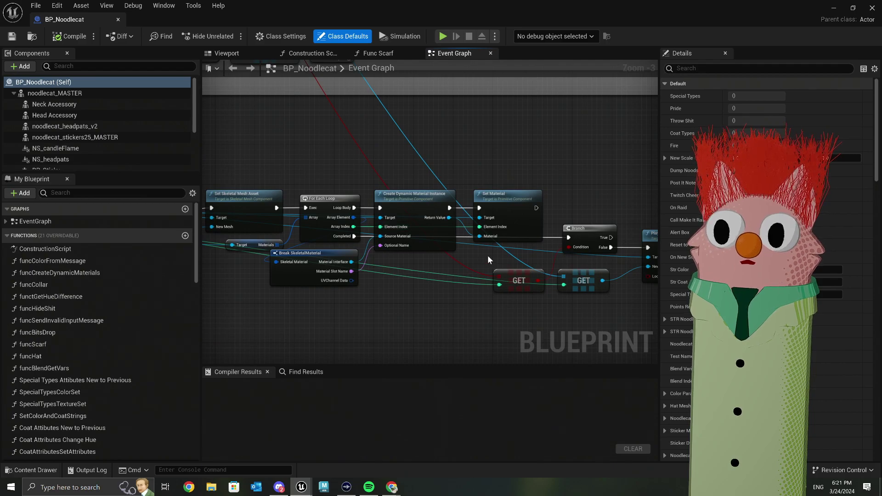
{"action": "scroll", "coordinate": [459, 254], "scroll_direction": "down", "scroll_amount": 4}
{"action": "right_click_drag", "start_coordinate": [434, 294], "coordinate": [509, 249]}
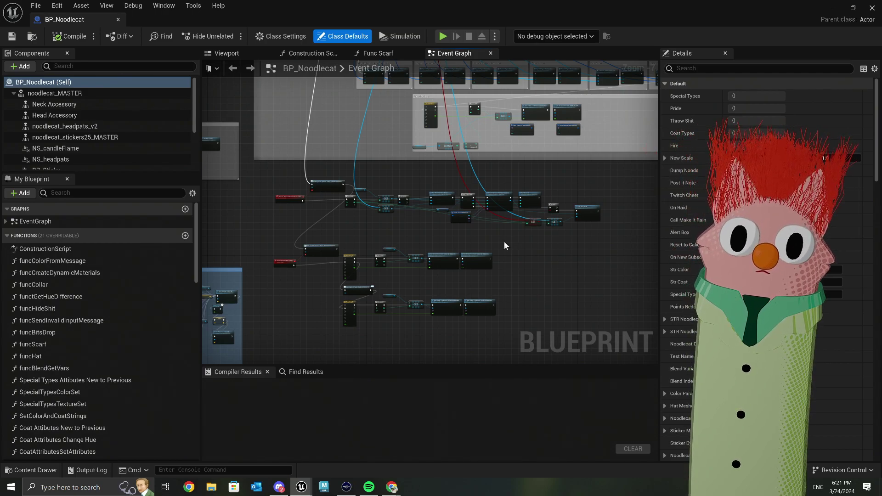
{"action": "scroll", "coordinate": [296, 178], "scroll_direction": "down", "scroll_amount": 2}
{"action": "scroll", "coordinate": [399, 215], "scroll_direction": "up", "scroll_amount": 6}
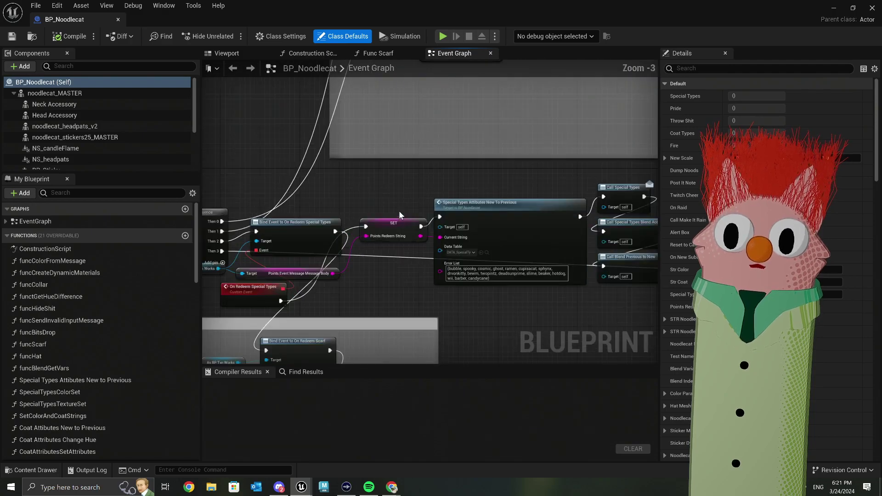
{"action": "scroll", "coordinate": [435, 240], "scroll_direction": "down", "scroll_amount": 3}
{"action": "right_click_drag", "start_coordinate": [443, 254], "coordinate": [346, 243]}
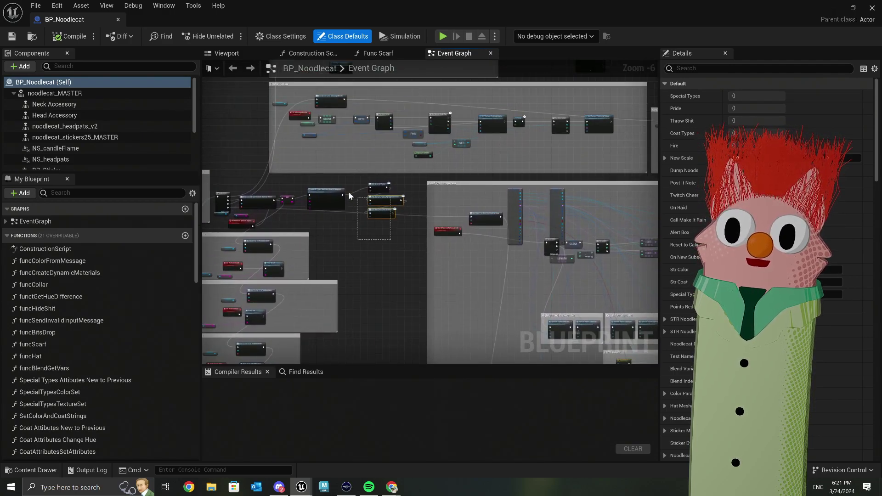
Step: Copy and paste the Special Types node with its call nodes, then deselect the duplicate
{"action": "left_click", "coordinate": [330, 193]}
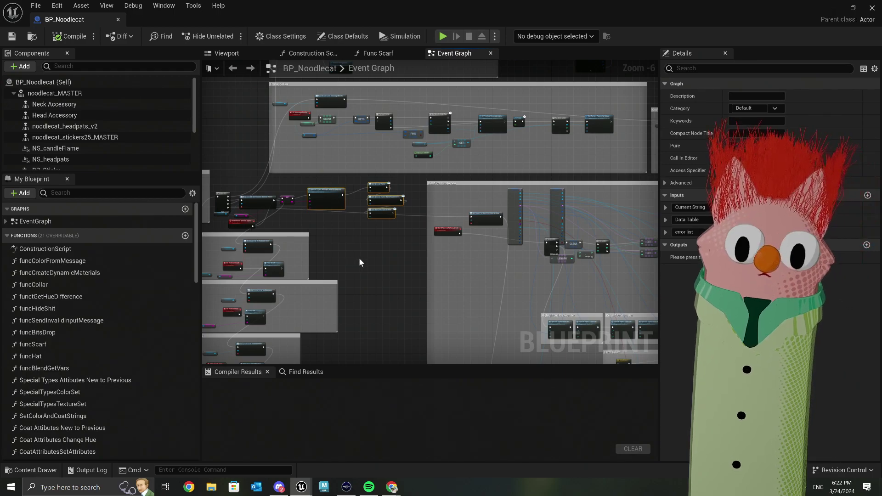
{"action": "key", "text": "ctrl+c"}
{"action": "key", "text": "ctrl+v"}
{"action": "scroll", "coordinate": [360, 255], "scroll_direction": "up", "scroll_amount": 4}
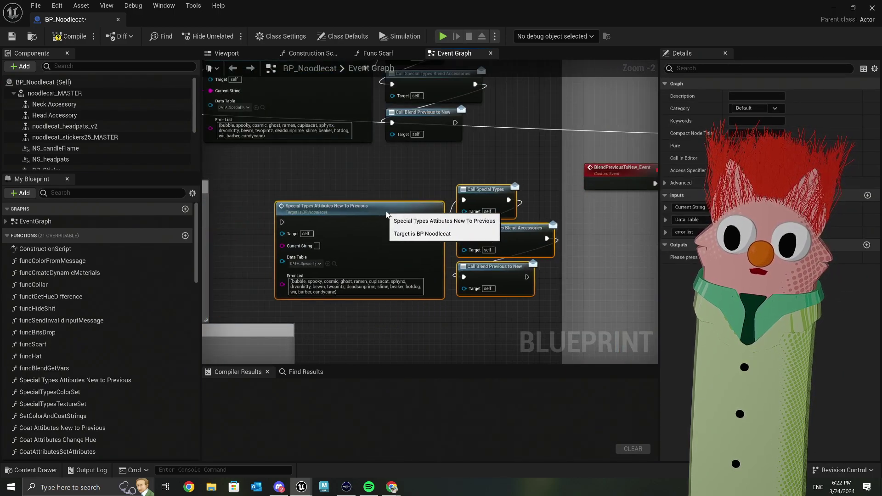
{"action": "right_click_drag", "start_coordinate": [376, 213], "coordinate": [554, 219]}
{"action": "left_click", "coordinate": [428, 182]}
Step: Trigger the copied Special Types node from a Space Bar event with Current String 'beaker', and save
{"action": "right_click", "coordinate": [430, 182]}
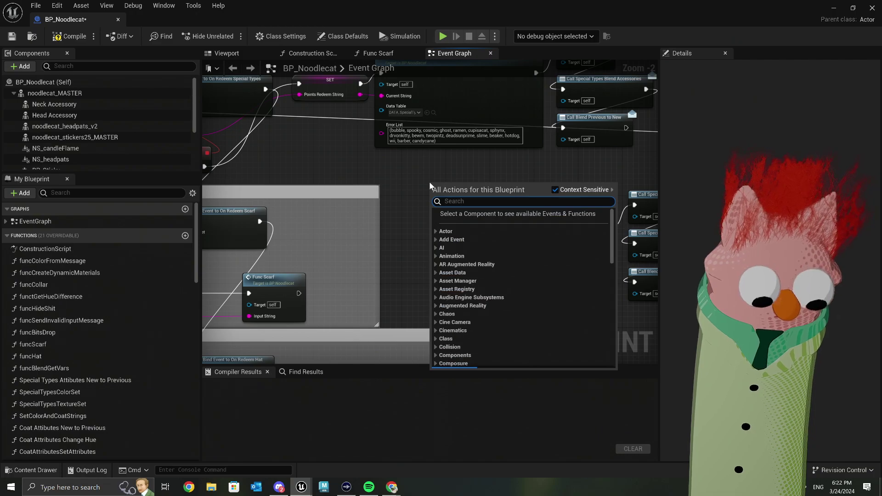
{"action": "type", "text": "spacebar"}
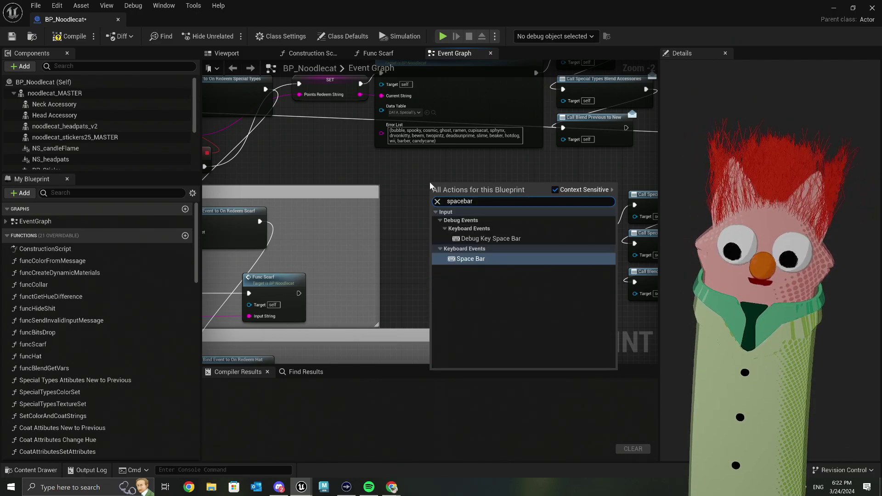
{"action": "left_click", "coordinate": [505, 261]}
{"action": "left_click_drag", "start_coordinate": [459, 188], "coordinate": [452, 227]}
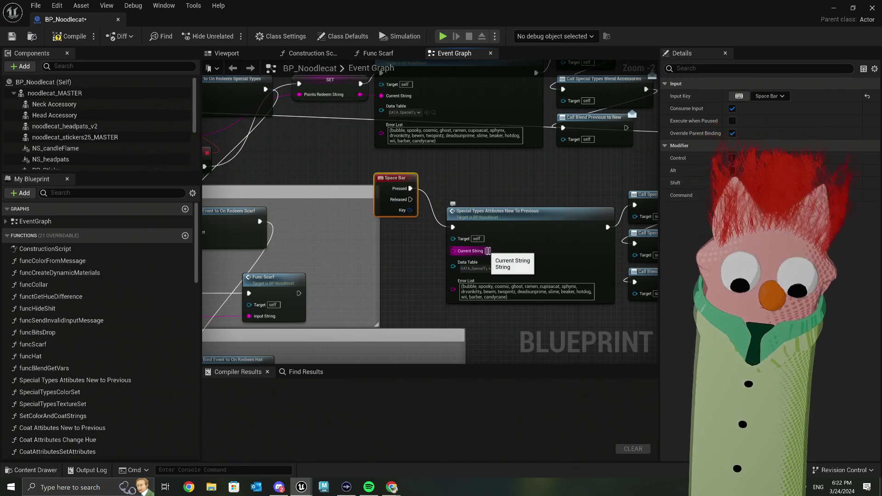
{"action": "left_click", "coordinate": [488, 251]}
{"action": "type", "text": "beaker"}
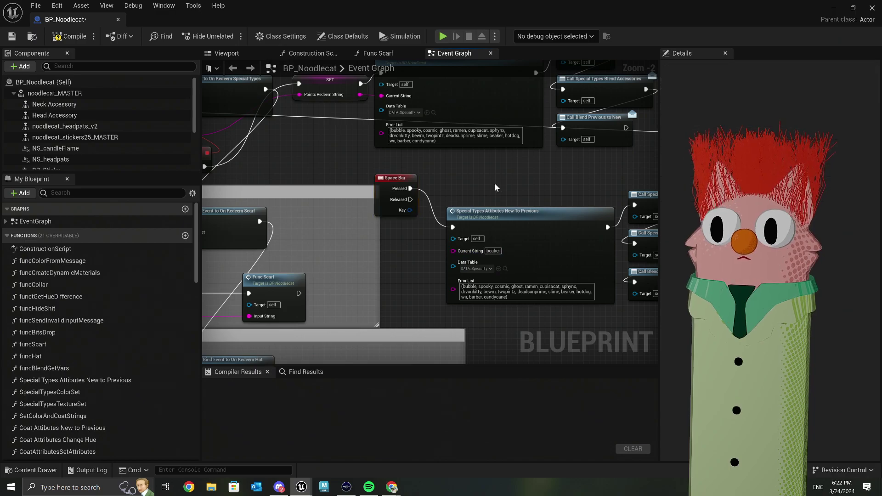
{"action": "left_click", "coordinate": [11, 37]}
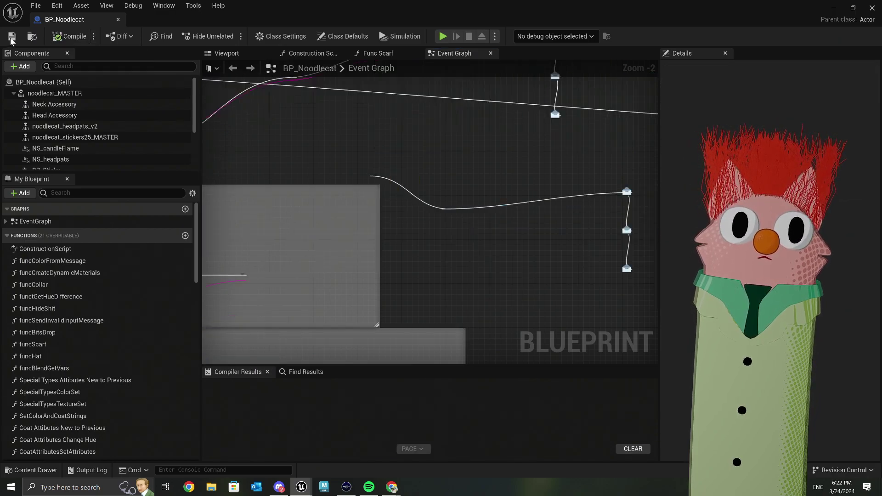
Step: Return to the level editor, play-test noodlecat_Main, and stop the session with Esc
{"action": "left_click", "coordinate": [834, 8]}
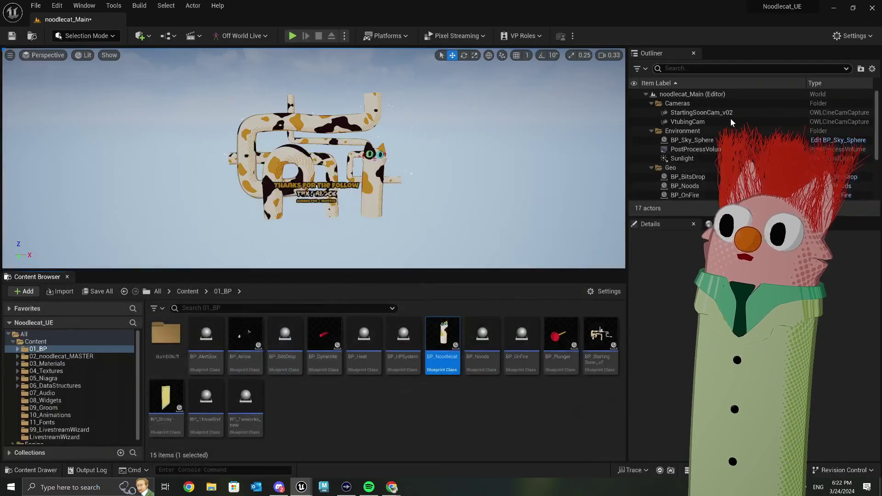
{"action": "left_click", "coordinate": [449, 189]}
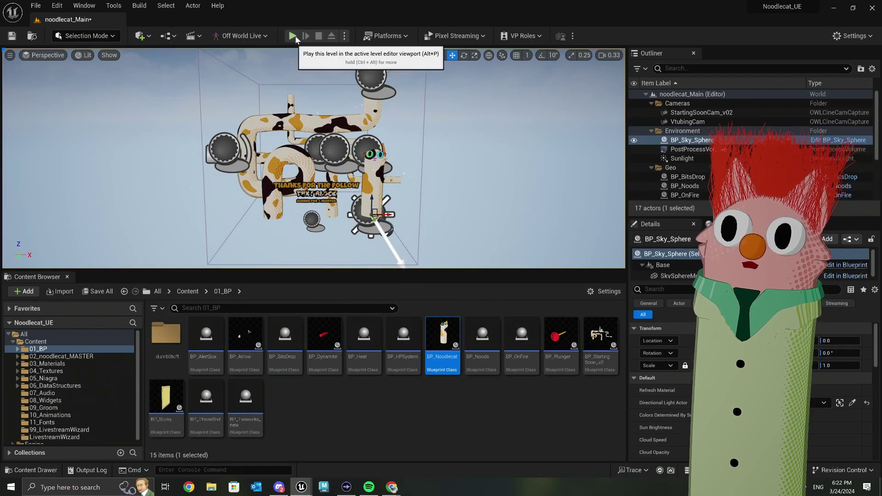
{"action": "left_click", "coordinate": [294, 36]}
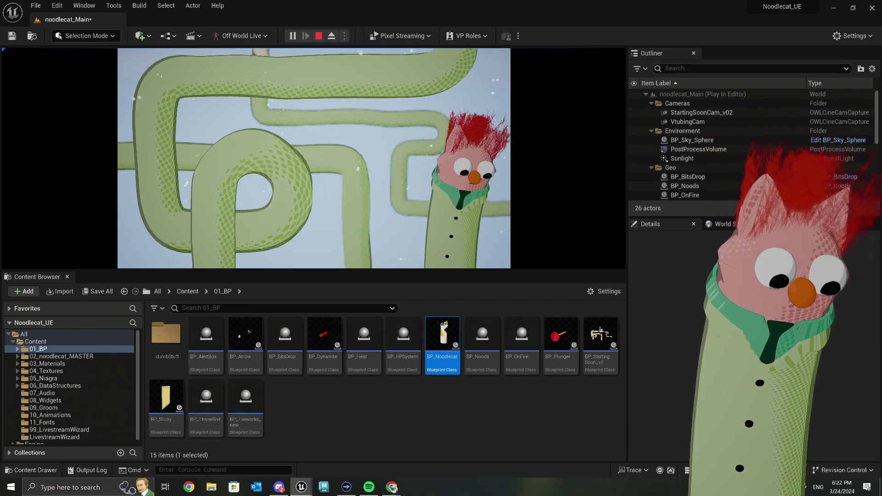
{"action": "key", "text": "Escape"}
{"action": "double_click", "coordinate": [438, 327]}
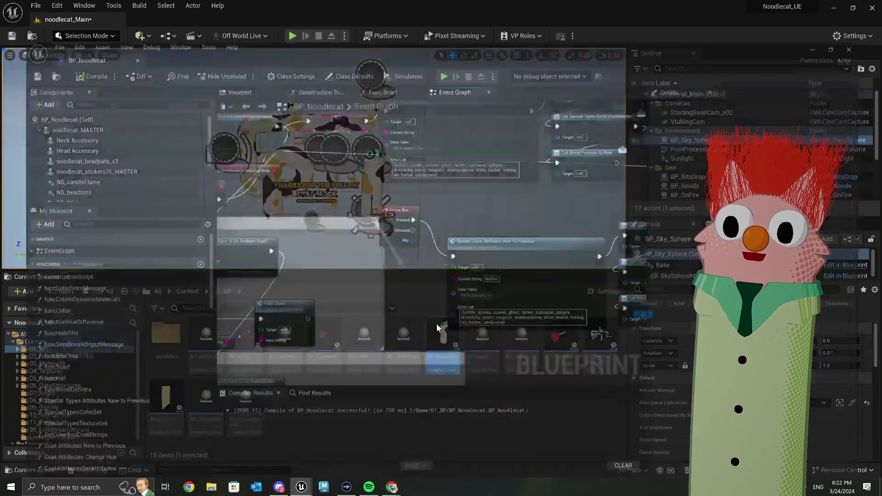
{"action": "scroll", "coordinate": [507, 340], "scroll_direction": "down", "scroll_amount": 8}
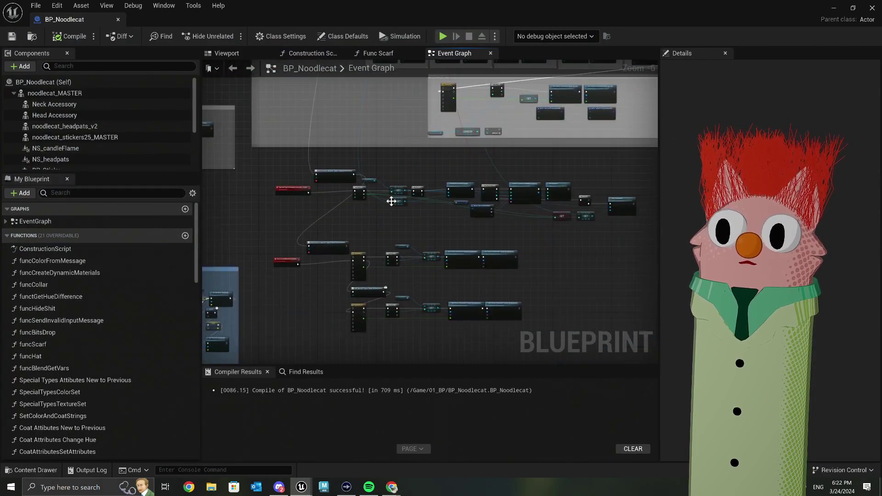
{"action": "scroll", "coordinate": [391, 201], "scroll_direction": "up", "scroll_amount": 2}
{"action": "right_click_drag", "start_coordinate": [473, 137], "coordinate": [258, 170]}
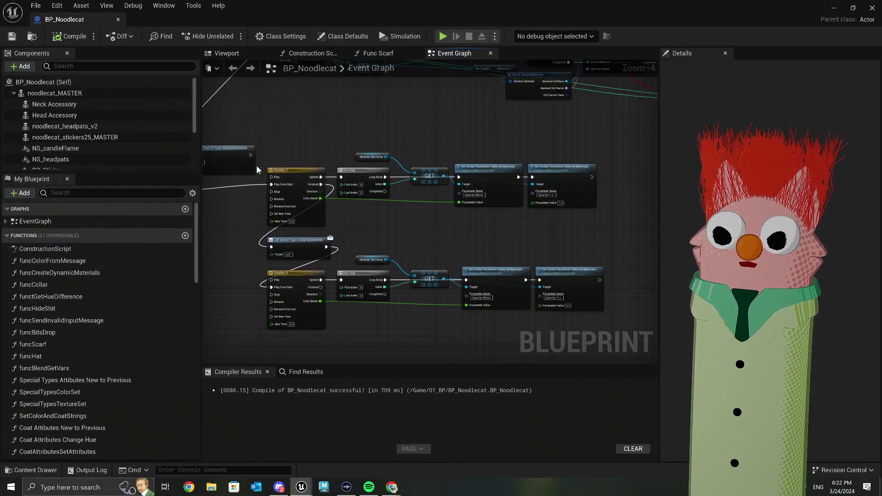
{"action": "left_click", "coordinate": [292, 247]}
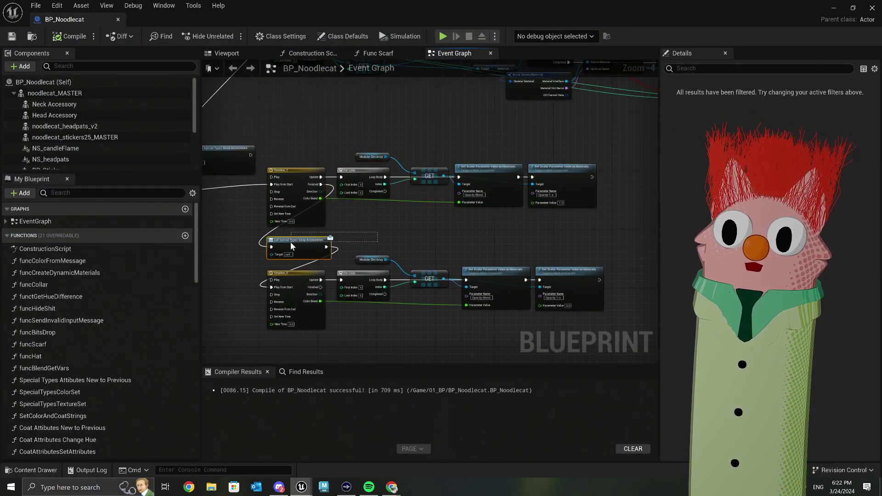
{"action": "left_click_drag", "start_coordinate": [243, 276], "coordinate": [555, 313]}
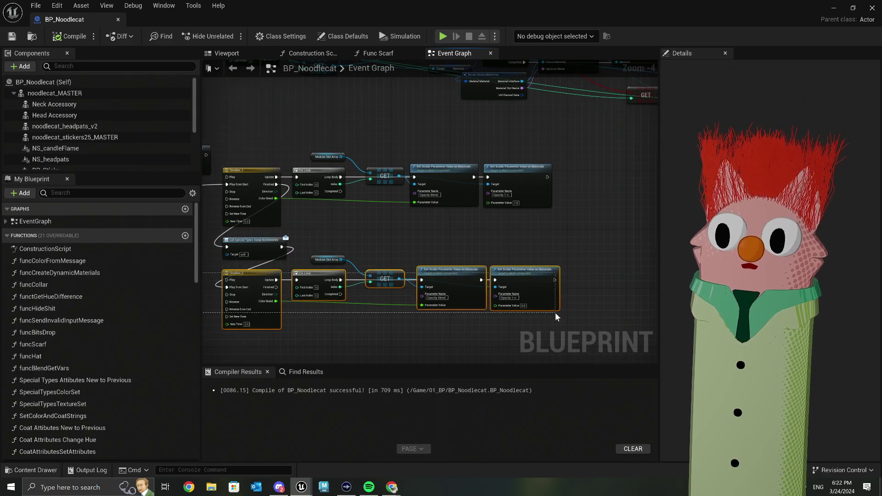
{"action": "right_click_drag", "start_coordinate": [337, 332], "coordinate": [436, 330]}
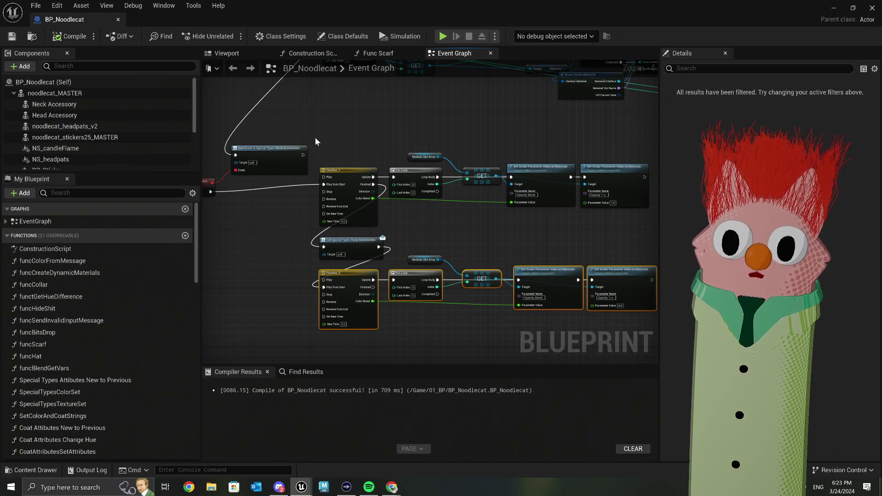
{"action": "left_click_drag", "start_coordinate": [315, 137], "coordinate": [592, 216]}
{"action": "right_click_drag", "start_coordinate": [588, 283], "coordinate": [556, 282]}
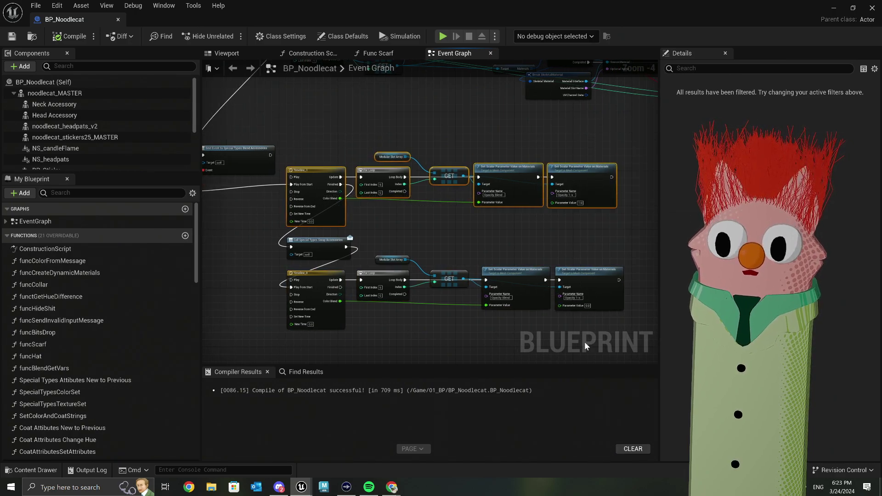
{"action": "left_click_drag", "start_coordinate": [584, 341], "coordinate": [278, 278]}
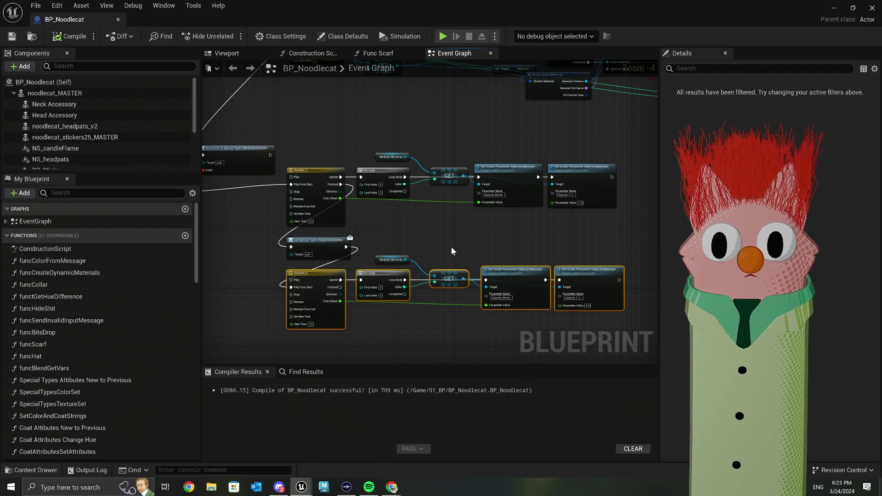
{"action": "scroll", "coordinate": [451, 246], "scroll_direction": "down", "scroll_amount": 4}
{"action": "scroll", "coordinate": [114, 141], "scroll_direction": "down", "scroll_amount": 1}
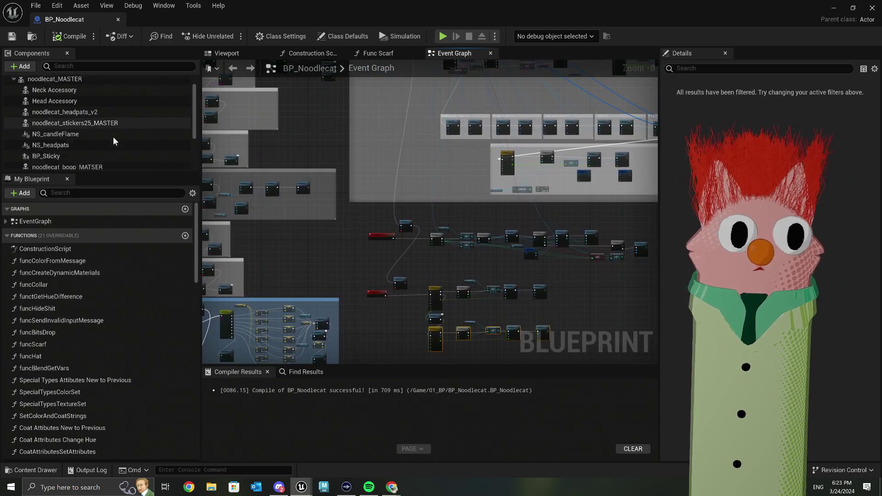
{"action": "scroll", "coordinate": [114, 141], "scroll_direction": "down", "scroll_amount": 6}
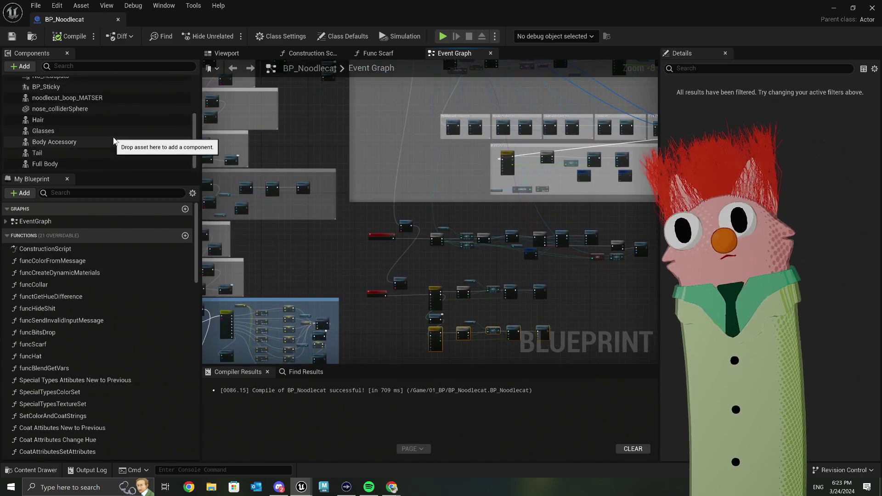
{"action": "scroll", "coordinate": [114, 141], "scroll_direction": "up", "scroll_amount": 7}
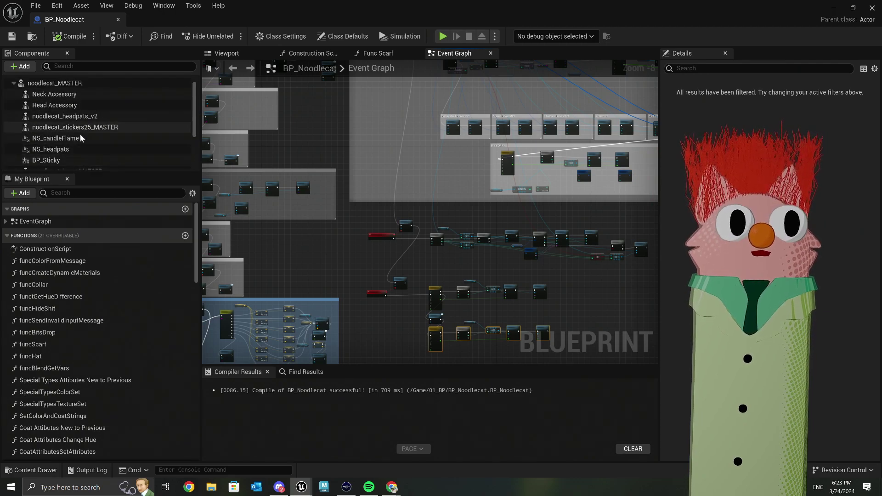
{"action": "left_click", "coordinate": [96, 94]}
{"action": "left_click", "coordinate": [101, 105]}
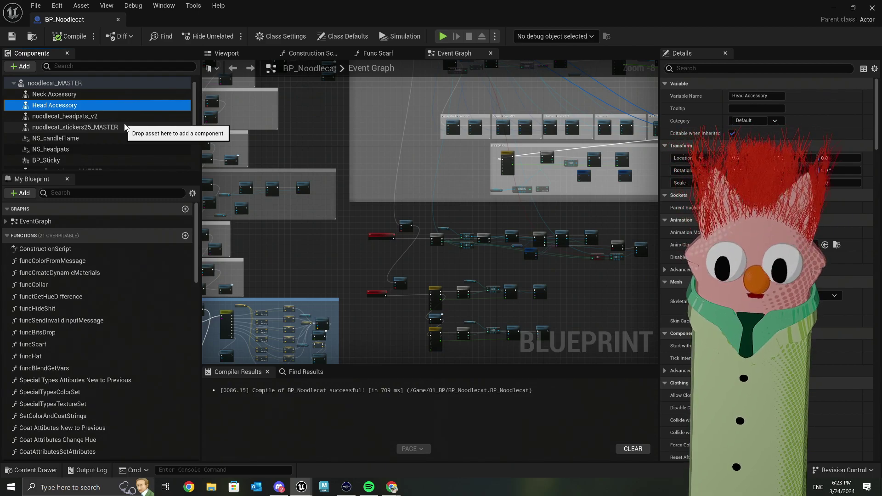
{"action": "scroll", "coordinate": [423, 246], "scroll_direction": "up", "scroll_amount": 4}
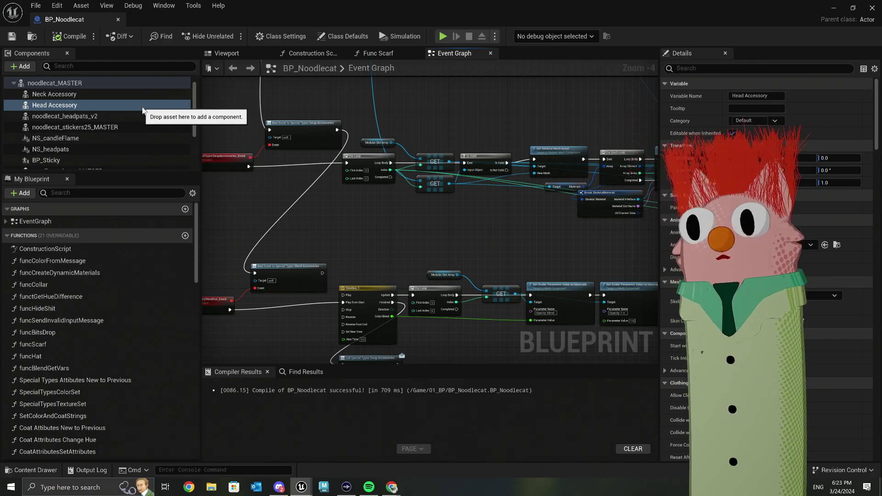
{"action": "scroll", "coordinate": [279, 157], "scroll_direction": "down", "scroll_amount": 3}
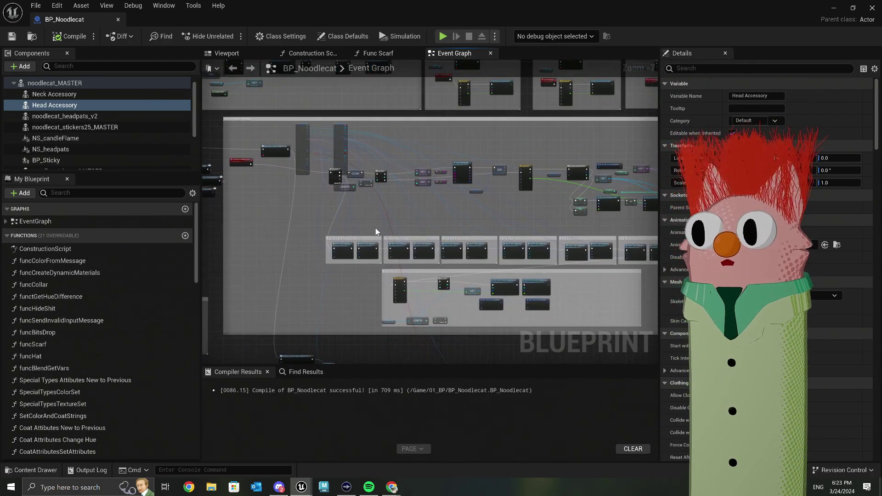
{"action": "scroll", "coordinate": [376, 203], "scroll_direction": "up", "scroll_amount": 1}
{"action": "right_click_drag", "start_coordinate": [376, 203], "coordinate": [569, 235]}
{"action": "scroll", "coordinate": [527, 194], "scroll_direction": "up", "scroll_amount": 3}
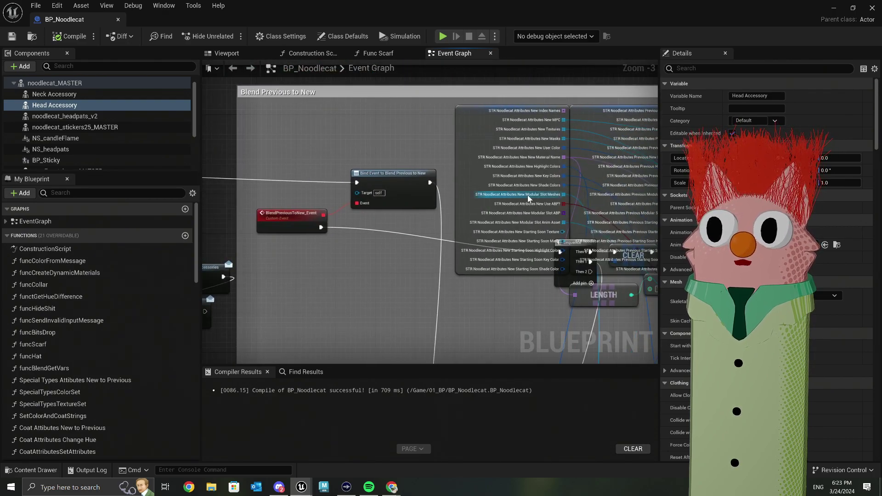
{"action": "right_click_drag", "start_coordinate": [428, 266], "coordinate": [648, 273]}
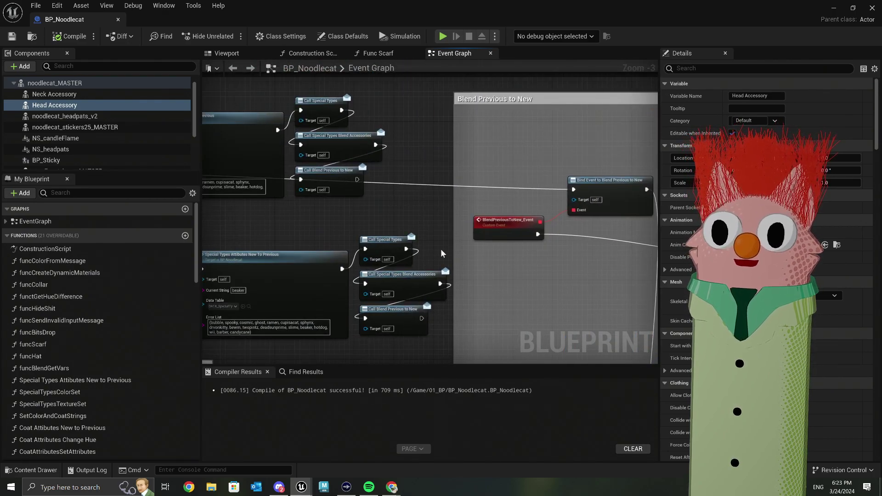
{"action": "right_click_drag", "start_coordinate": [442, 253], "coordinate": [381, 244]}
{"action": "scroll", "coordinate": [382, 244], "scroll_direction": "up", "scroll_amount": 1}
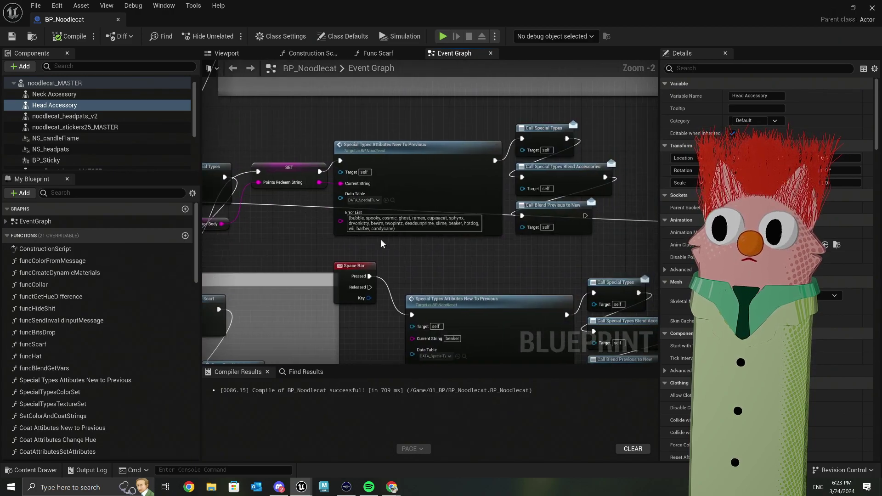
{"action": "left_click", "coordinate": [442, 172]}
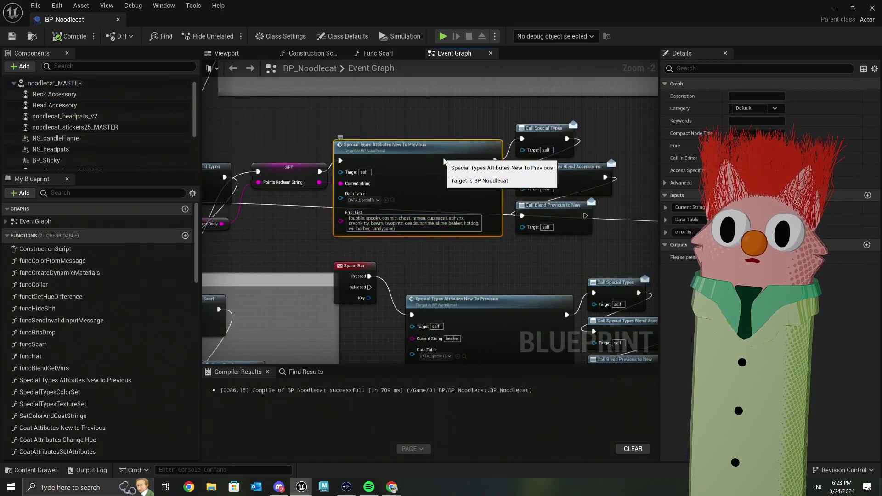
Step: Open the Special Types Attibutes New To Previous function and look over its Break and Make struct nodes
{"action": "double_click", "coordinate": [442, 158]}
{"action": "scroll", "coordinate": [341, 214], "scroll_direction": "up", "scroll_amount": 4}
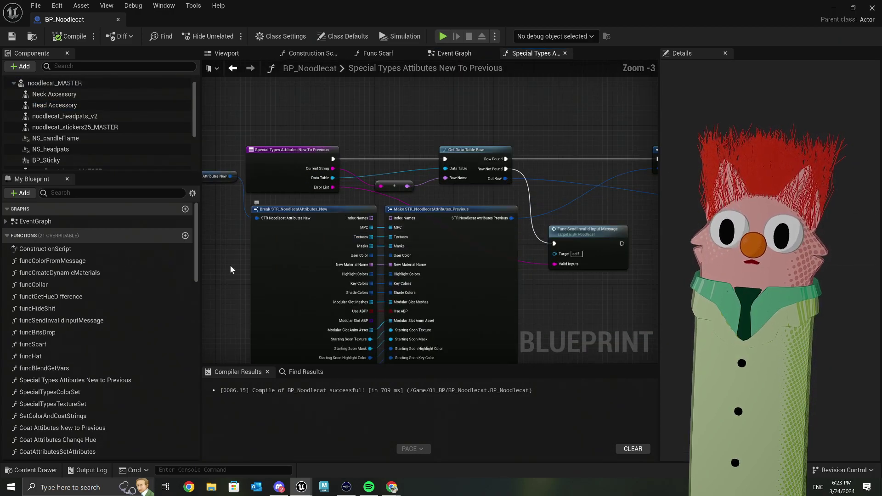
{"action": "right_click_drag", "start_coordinate": [231, 269], "coordinate": [345, 273]}
{"action": "left_click_drag", "start_coordinate": [338, 192], "coordinate": [329, 206]}
{"action": "right_click_drag", "start_coordinate": [404, 229], "coordinate": [263, 201]}
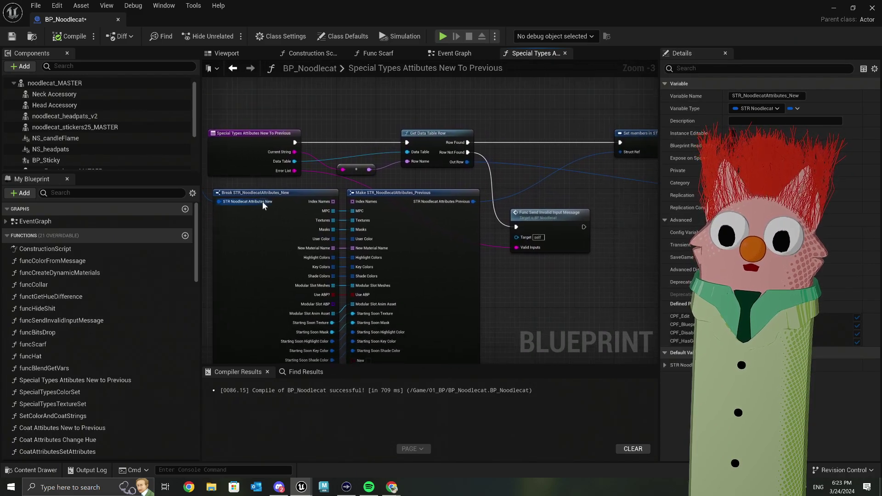
{"action": "left_click", "coordinate": [429, 225]}
{"action": "right_click_drag", "start_coordinate": [429, 225], "coordinate": [293, 230]}
{"action": "right_click_drag", "start_coordinate": [432, 248], "coordinate": [205, 248]}
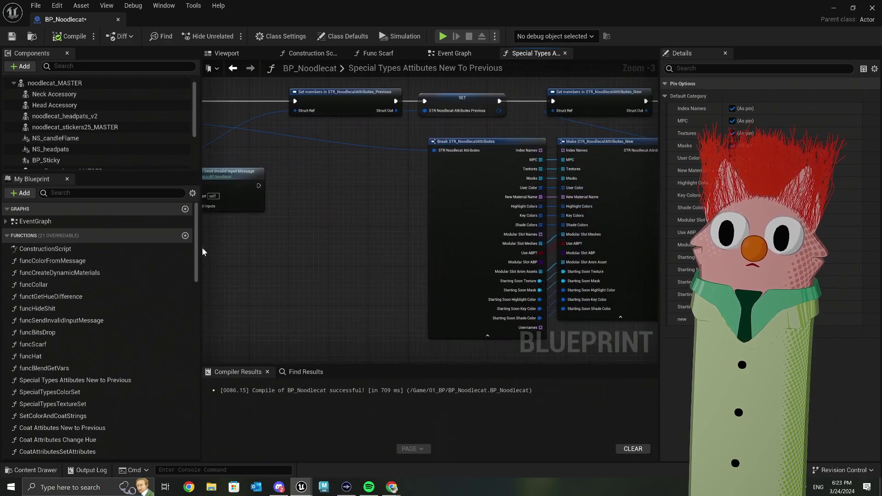
{"action": "right_click_drag", "start_coordinate": [333, 237], "coordinate": [296, 240]}
{"action": "right_click_drag", "start_coordinate": [351, 238], "coordinate": [398, 236]}
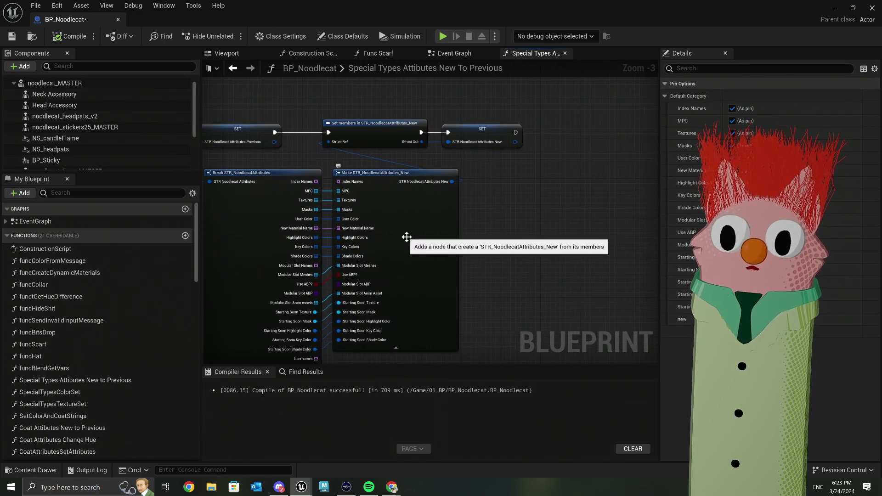
Step: Close the function tab and pan around the zoomed-out Event Graph
{"action": "left_click", "coordinate": [566, 54]}
{"action": "scroll", "coordinate": [512, 266], "scroll_direction": "down", "scroll_amount": 3}
{"action": "right_click_drag", "start_coordinate": [512, 266], "coordinate": [389, 169]}
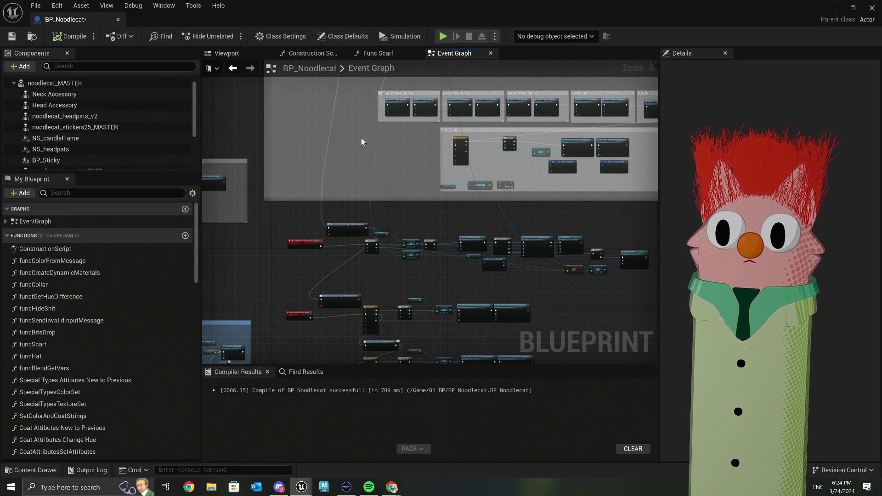
Step: Shift the Event Graph view upward and bring up the Chrome browser window
{"action": "right_click_drag", "start_coordinate": [401, 251], "coordinate": [395, 216]}
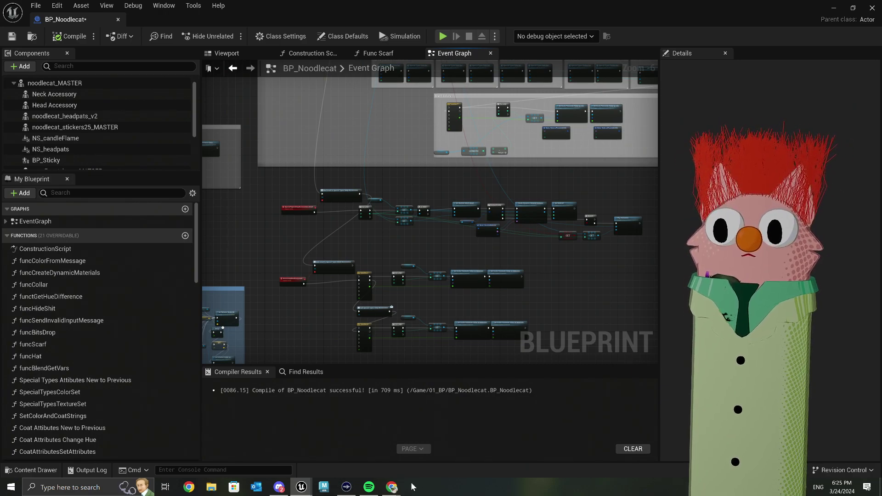
{"action": "left_click", "coordinate": [360, 443]}
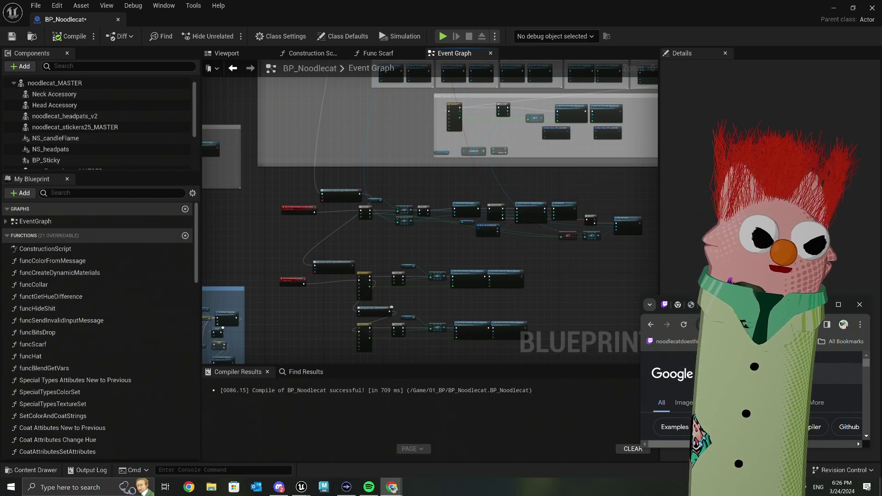
Step: Enlarge Chrome, scroll through the verse language results, then minimize it back to Unreal
{"action": "left_click_drag", "start_coordinate": [735, 304], "coordinate": [733, 4]}
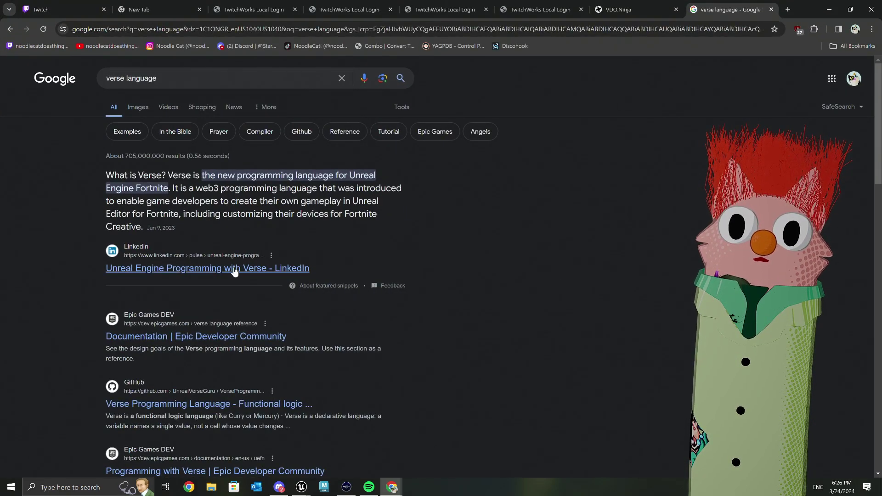
{"action": "scroll", "coordinate": [232, 272], "scroll_direction": "down", "scroll_amount": 1}
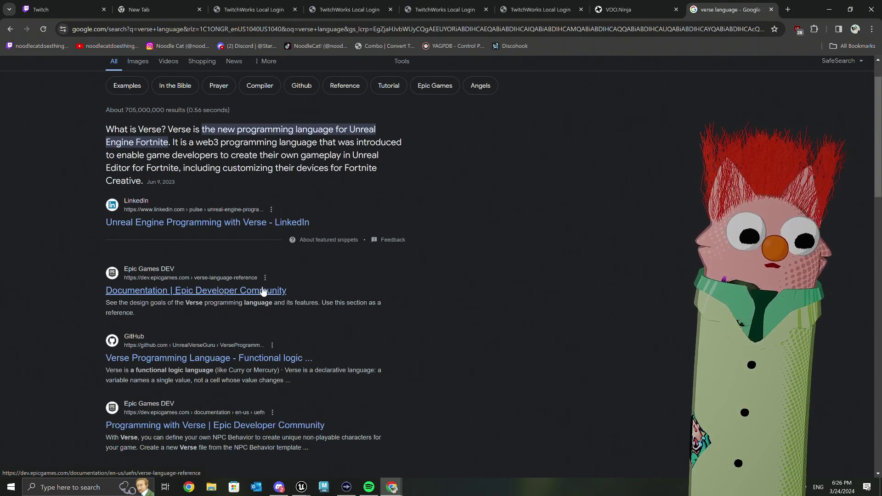
{"action": "left_click", "coordinate": [837, 9]}
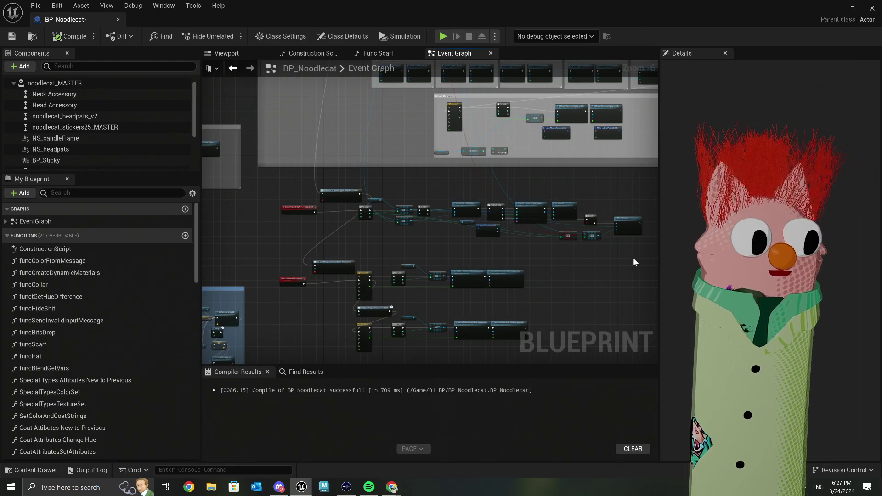
Step: Duplicate the Full Body component and rename the copy 'Full Body PREVIOUS'
{"action": "scroll", "coordinate": [494, 298], "scroll_direction": "down", "scroll_amount": 1}
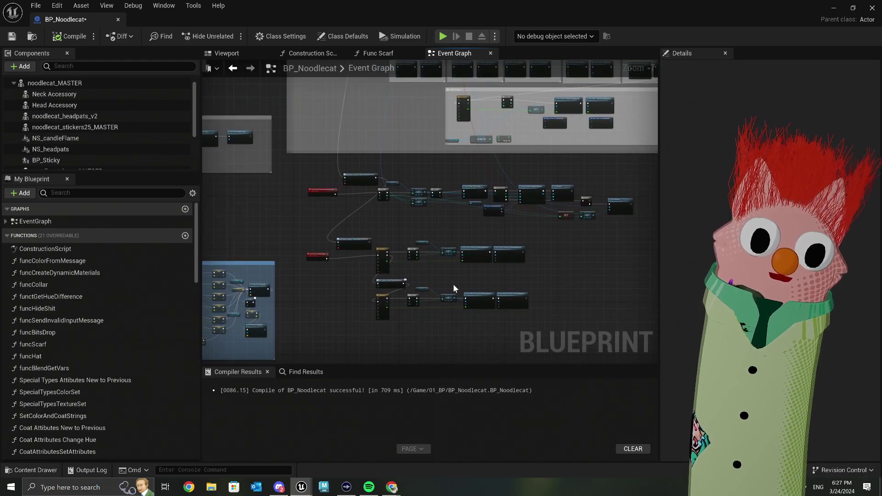
{"action": "scroll", "coordinate": [453, 284], "scroll_direction": "down", "scroll_amount": 1}
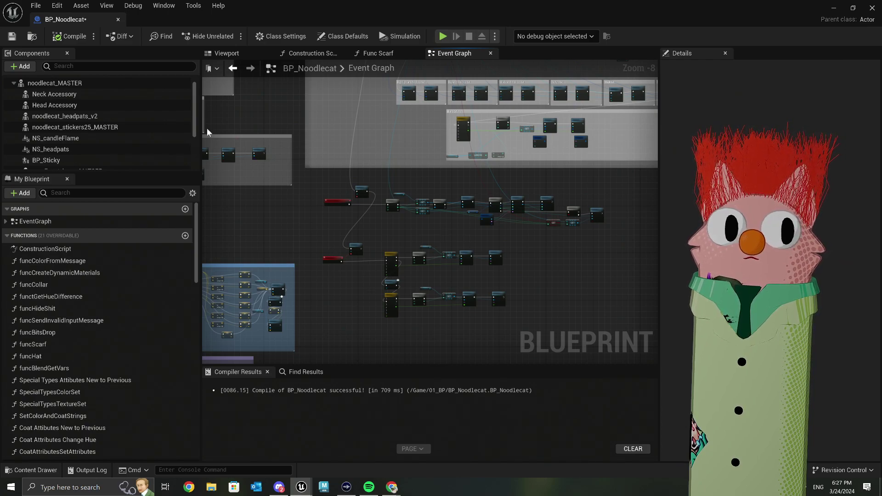
{"action": "scroll", "coordinate": [174, 133], "scroll_direction": "down", "scroll_amount": 3}
{"action": "left_click", "coordinate": [76, 165]}
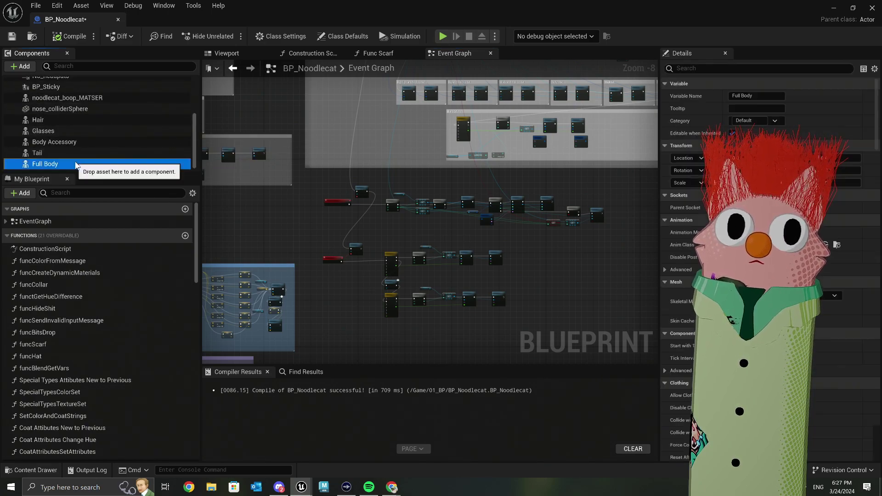
{"action": "right_click", "coordinate": [76, 165]}
{"action": "left_click", "coordinate": [111, 231]}
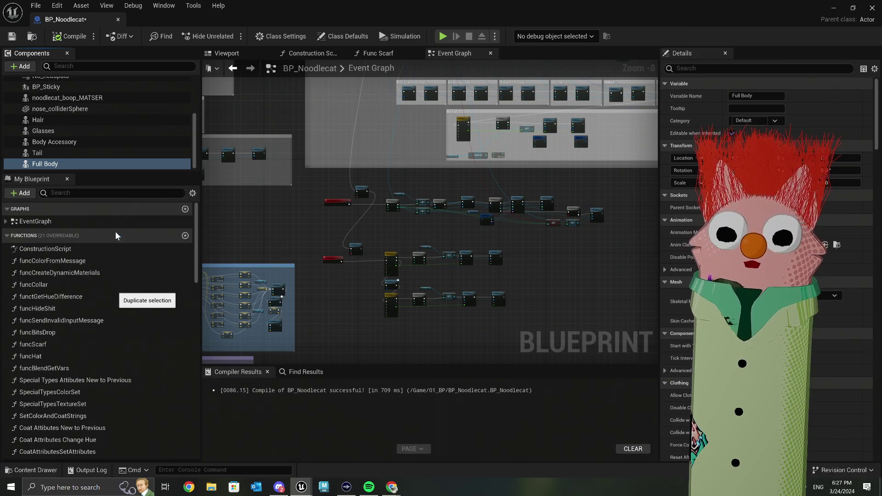
{"action": "key", "text": "End"}
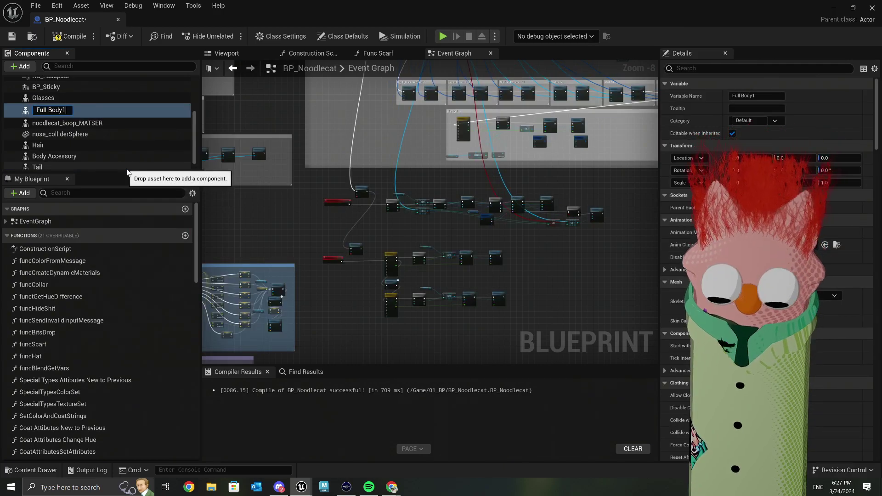
{"action": "key", "text": "BackSpace"}
{"action": "type", "text": "PREVIOUS"}
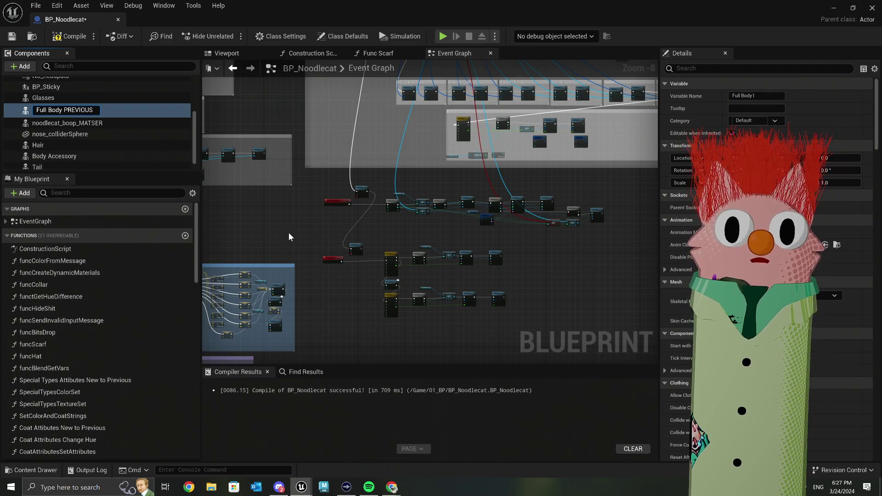
{"action": "key", "text": "Return"}
{"action": "scroll", "coordinate": [89, 118], "scroll_direction": "down", "scroll_amount": 1}
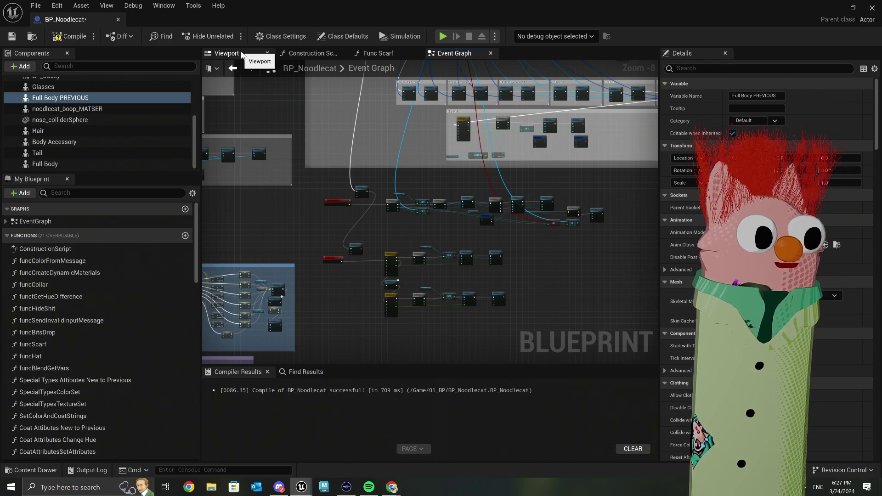
Step: In the Construction Script, wire a Full Body PREVIOUS reference into Set Leader Pose Component's Target
{"action": "left_click", "coordinate": [242, 54]}
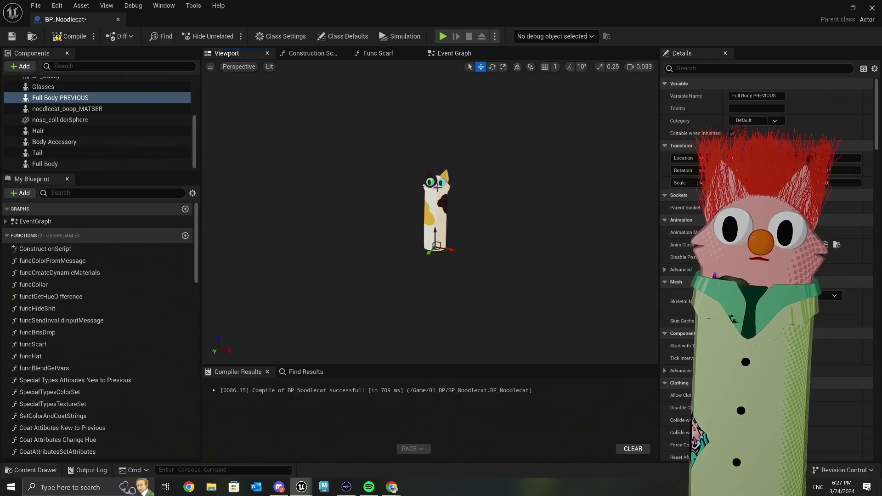
{"action": "left_click", "coordinate": [313, 53]}
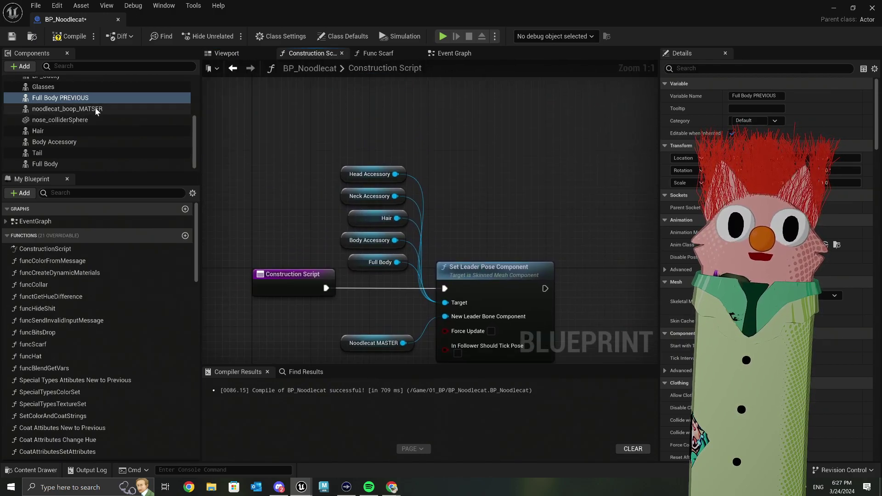
{"action": "left_click_drag", "start_coordinate": [94, 98], "coordinate": [324, 136]}
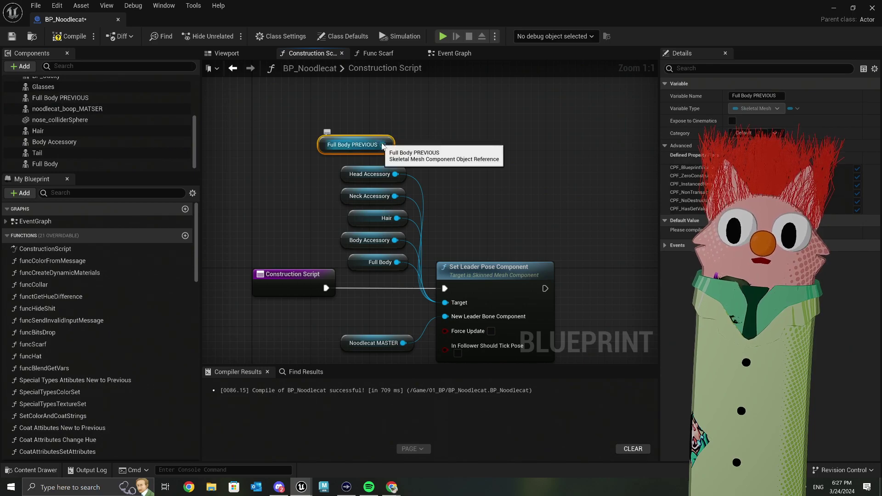
{"action": "left_click_drag", "start_coordinate": [383, 144], "coordinate": [444, 304]}
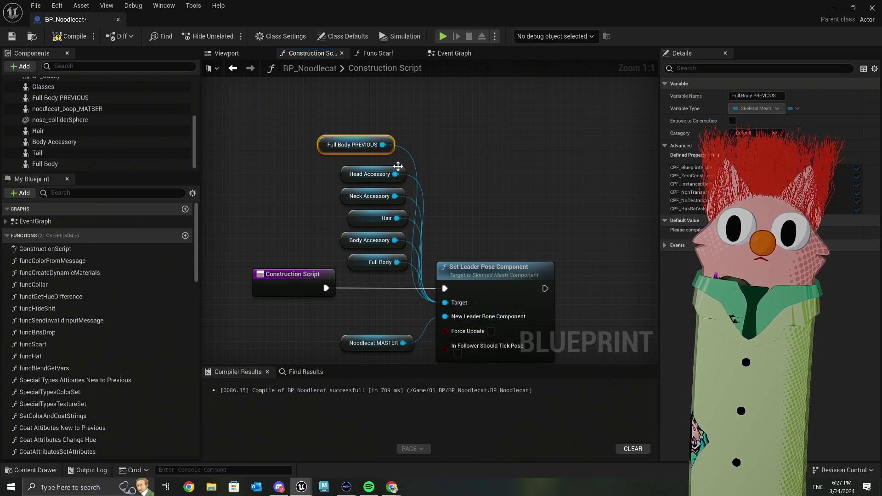
{"action": "left_click_drag", "start_coordinate": [388, 153], "coordinate": [396, 161]}
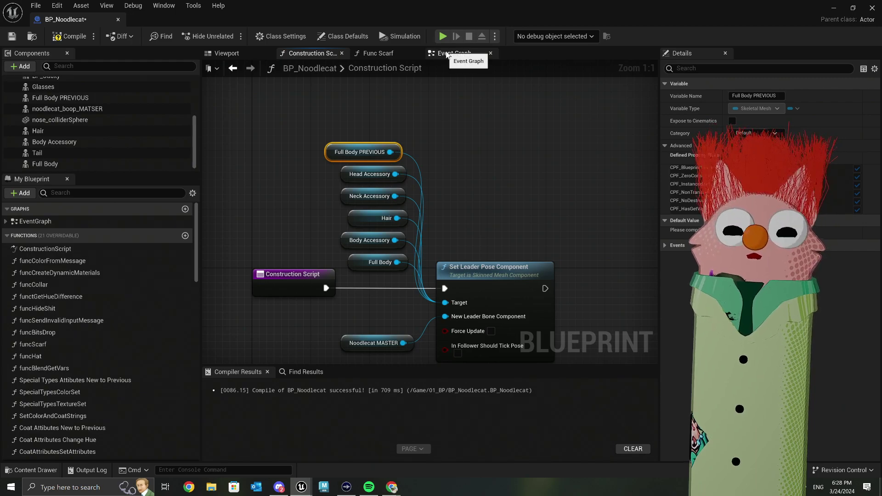
{"action": "left_click", "coordinate": [454, 55]}
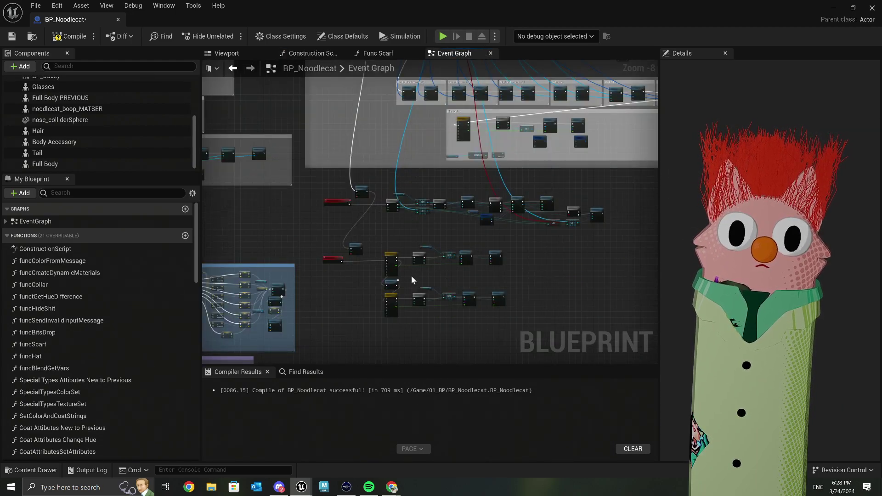
Step: Pan and zoom the event graph to bring the upper comment groups into view
{"action": "scroll", "coordinate": [419, 269], "scroll_direction": "up", "scroll_amount": 1}
{"action": "right_click_drag", "start_coordinate": [419, 269], "coordinate": [374, 283]}
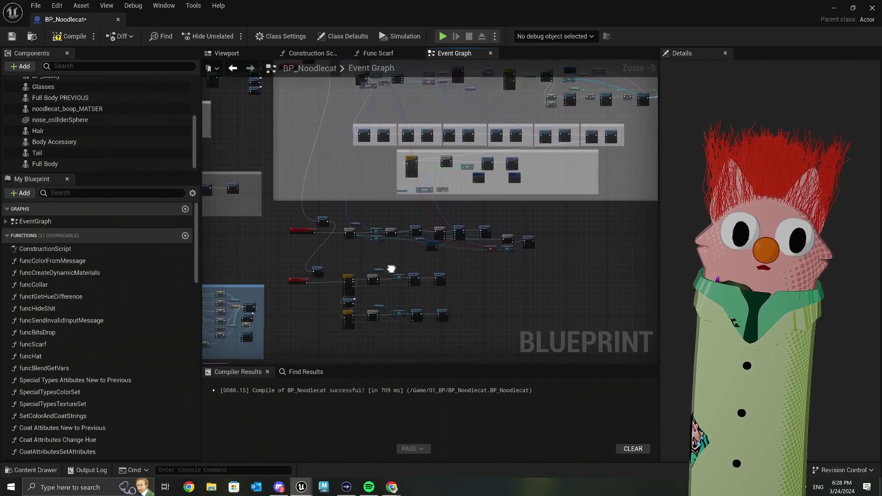
{"action": "left_click", "coordinate": [147, 164]}
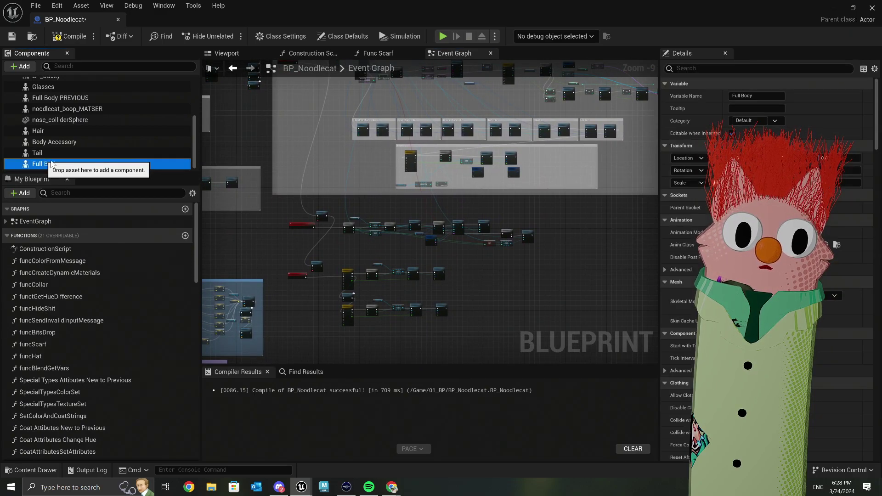
{"action": "right_click_drag", "start_coordinate": [373, 227], "coordinate": [364, 321]}
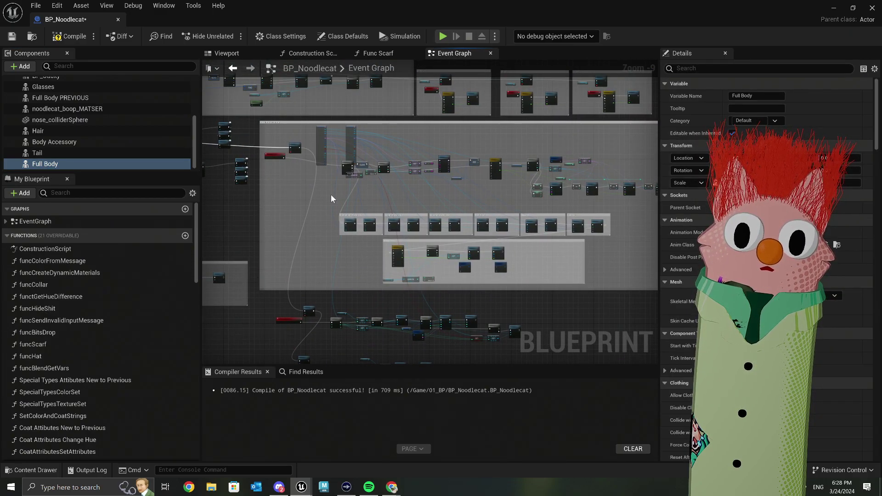
{"action": "scroll", "coordinate": [107, 132], "scroll_direction": "up", "scroll_amount": 3}
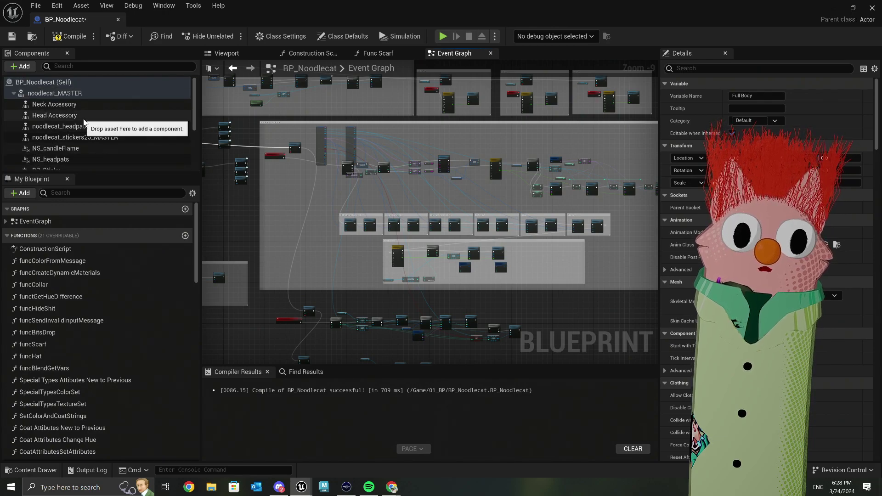
{"action": "scroll", "coordinate": [371, 254], "scroll_direction": "down", "scroll_amount": 3}
{"action": "scroll", "coordinate": [334, 275], "scroll_direction": "up", "scroll_amount": 9}
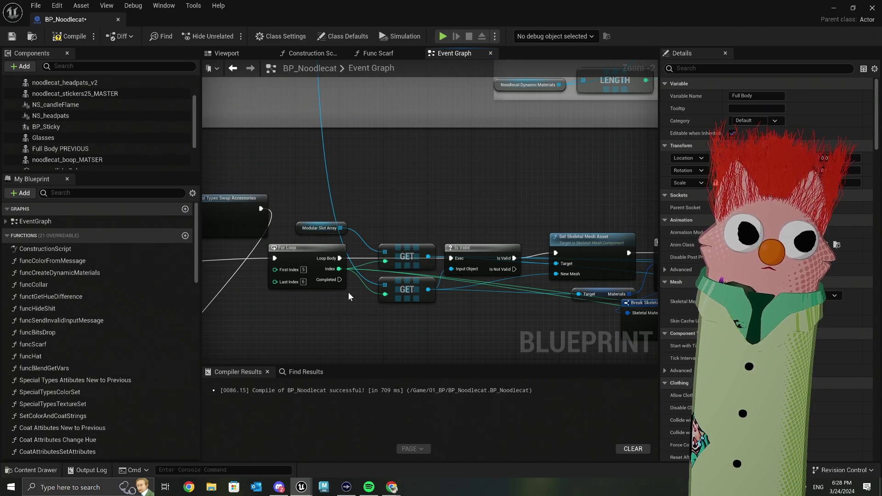
{"action": "scroll", "coordinate": [365, 217], "scroll_direction": "down", "scroll_amount": 4}
{"action": "scroll", "coordinate": [327, 202], "scroll_direction": "up", "scroll_amount": 5}
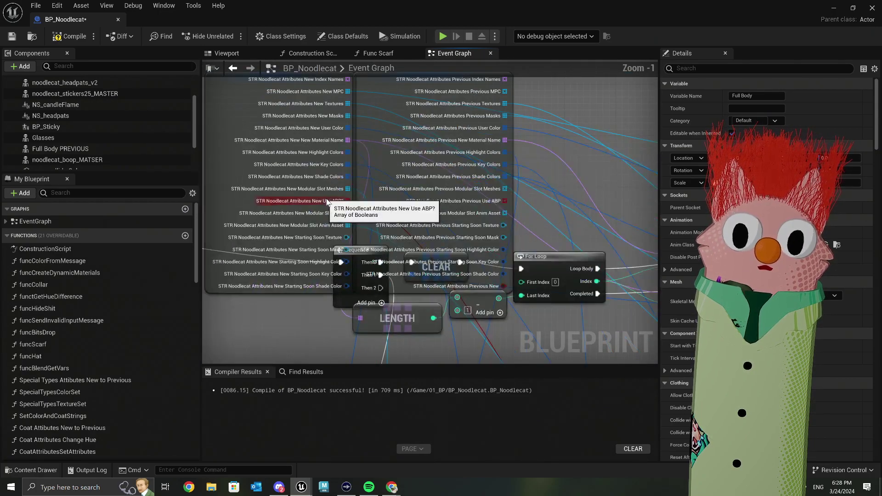
{"action": "scroll", "coordinate": [459, 203], "scroll_direction": "down", "scroll_amount": 5}
Step: Pan to the Timeline chains ending in Opacity Blend Set Scalar Parameter Value on Materials nodes
{"action": "right_click_drag", "start_coordinate": [436, 258], "coordinate": [431, 273]}
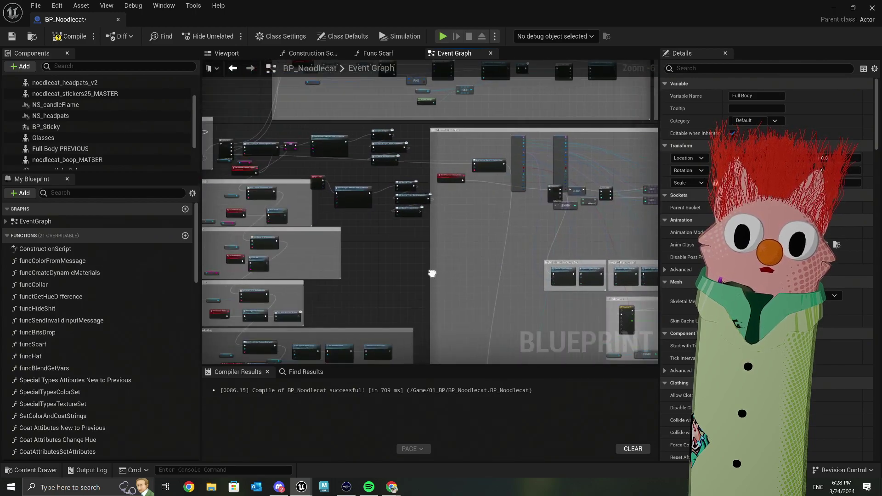
{"action": "scroll", "coordinate": [367, 252], "scroll_direction": "up", "scroll_amount": 5}
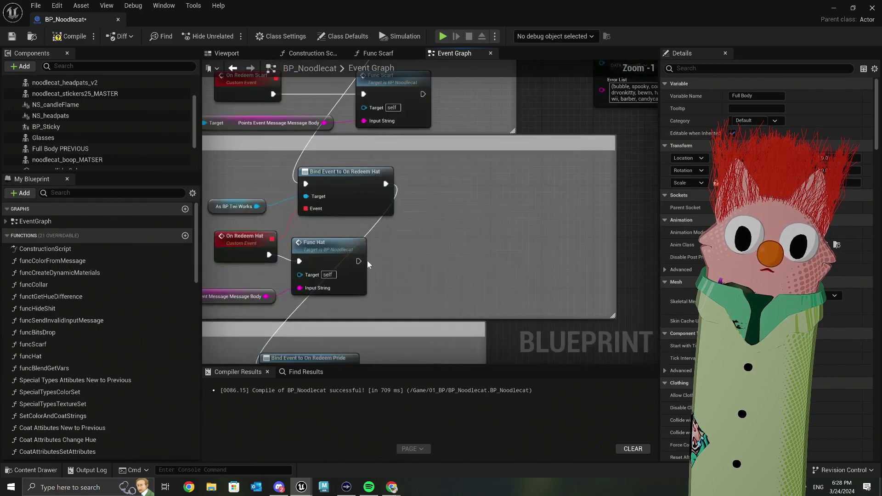
{"action": "scroll", "coordinate": [348, 215], "scroll_direction": "down", "scroll_amount": 5}
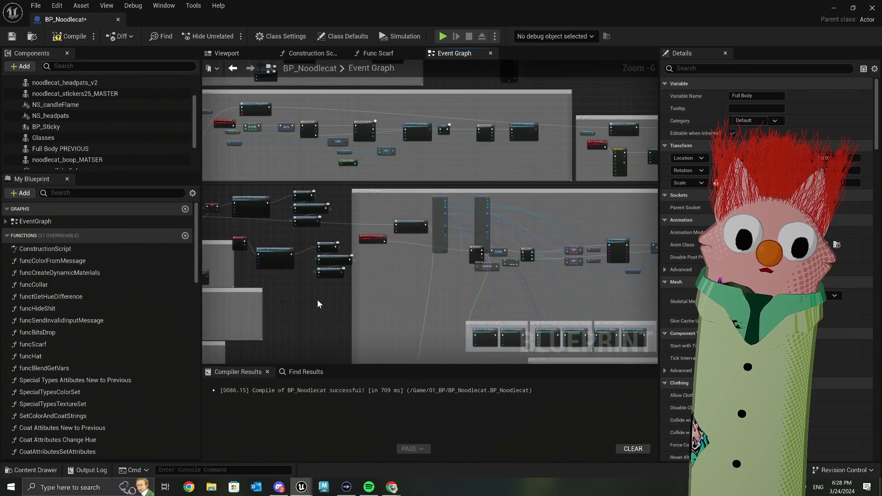
{"action": "scroll", "coordinate": [456, 253], "scroll_direction": "up", "scroll_amount": 4}
{"action": "scroll", "coordinate": [458, 256], "scroll_direction": "down", "scroll_amount": 5}
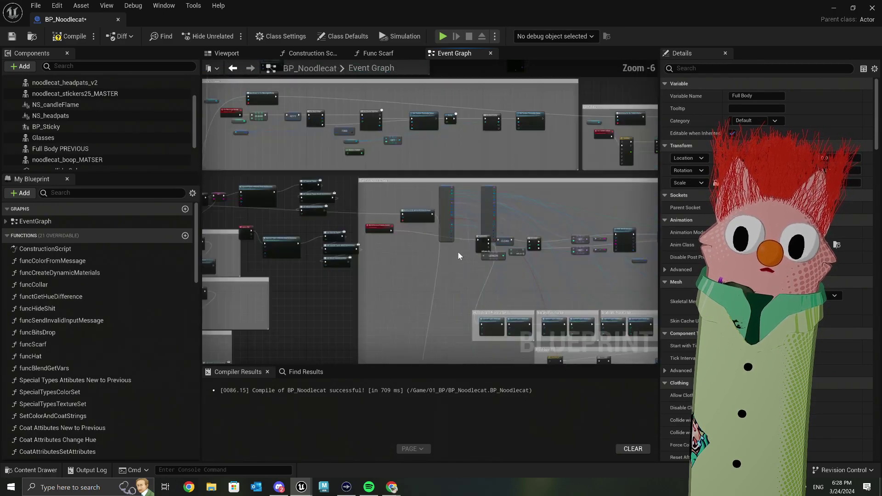
{"action": "right_click_drag", "start_coordinate": [428, 215], "coordinate": [321, 136]}
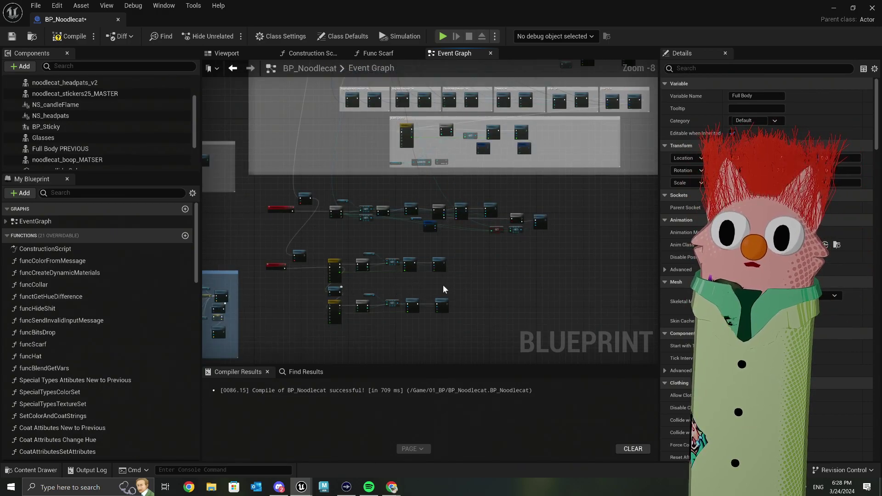
{"action": "scroll", "coordinate": [443, 285], "scroll_direction": "down", "scroll_amount": 1}
{"action": "right_click_drag", "start_coordinate": [317, 257], "coordinate": [378, 226]}
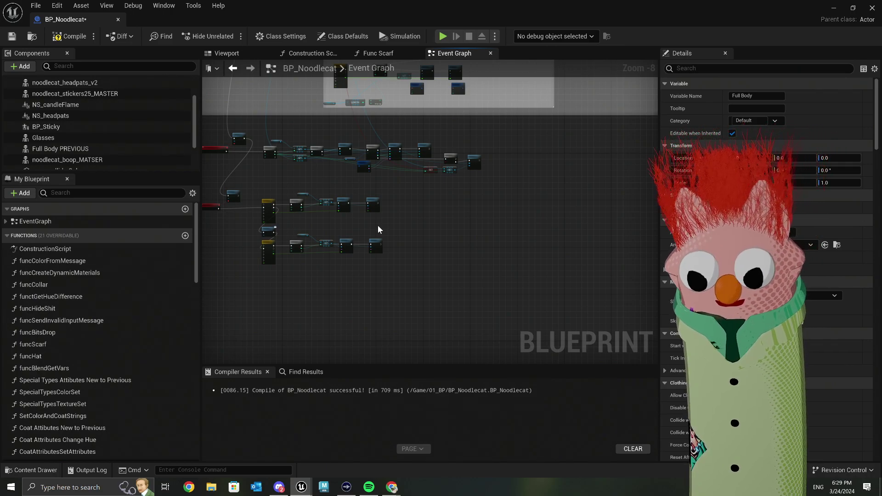
{"action": "scroll", "coordinate": [363, 237], "scroll_direction": "up", "scroll_amount": 5}
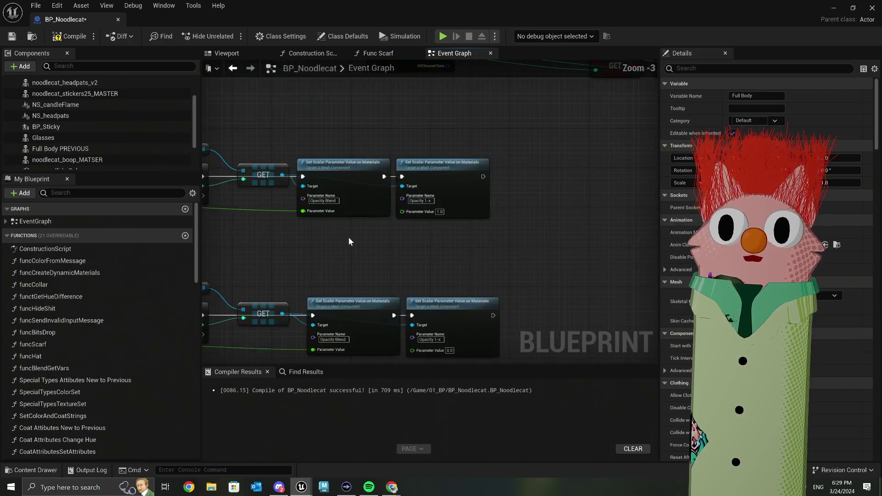
{"action": "right_click_drag", "start_coordinate": [577, 271], "coordinate": [473, 259]}
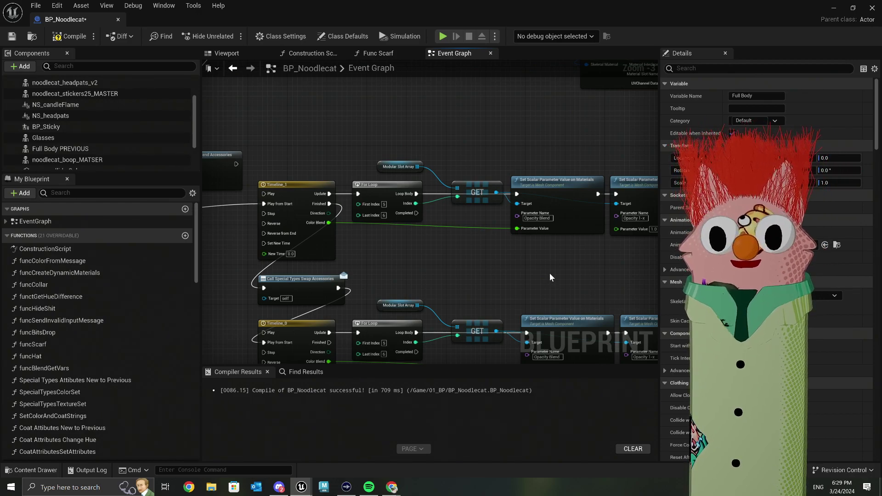
{"action": "scroll", "coordinate": [549, 273], "scroll_direction": "down", "scroll_amount": 4}
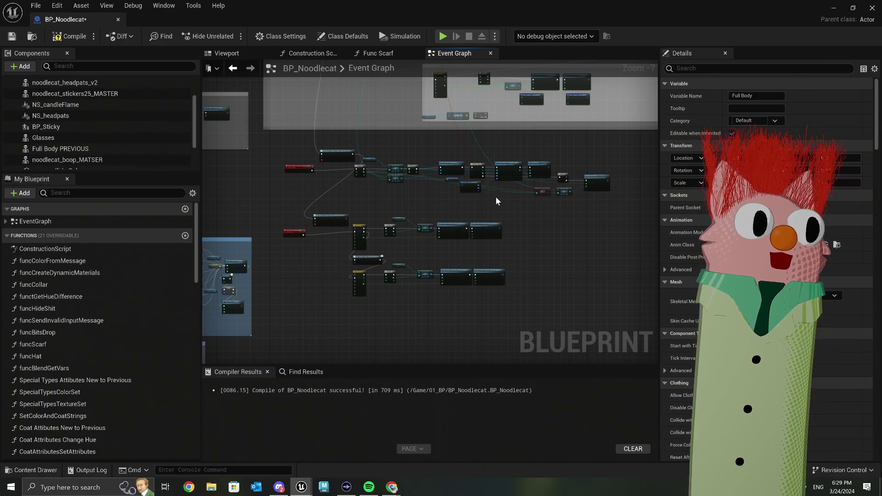
{"action": "scroll", "coordinate": [456, 202], "scroll_direction": "down", "scroll_amount": 5}
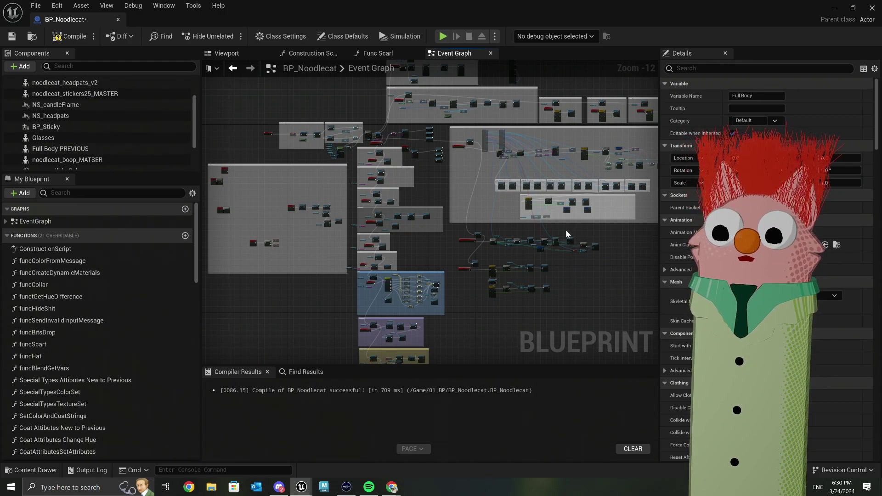
Step: Drag Full Body PREVIOUS and Full Body getters from the Components panel into the graph
{"action": "scroll", "coordinate": [571, 231], "scroll_direction": "up", "scroll_amount": 6}
{"action": "scroll", "coordinate": [556, 257], "scroll_direction": "up", "scroll_amount": 1}
{"action": "right_click_drag", "start_coordinate": [542, 275], "coordinate": [321, 216]}
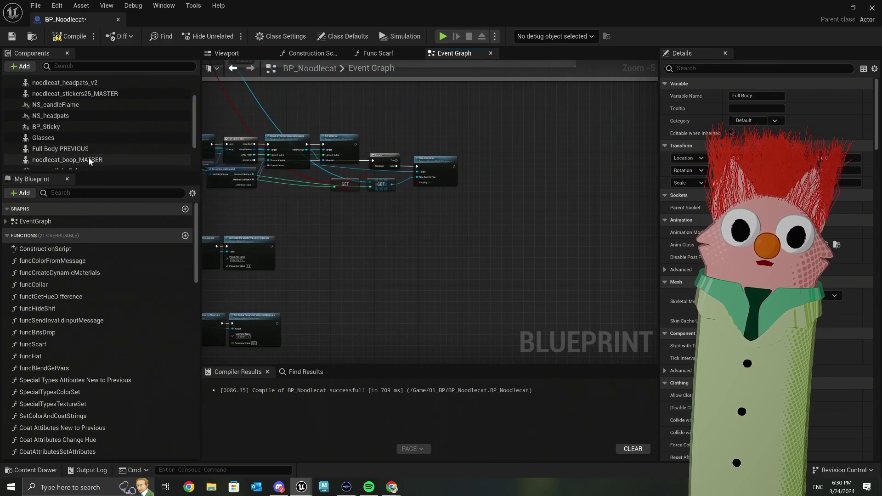
{"action": "left_click_drag", "start_coordinate": [60, 149], "coordinate": [342, 236]}
{"action": "scroll", "coordinate": [403, 267], "scroll_direction": "up", "scroll_amount": 4}
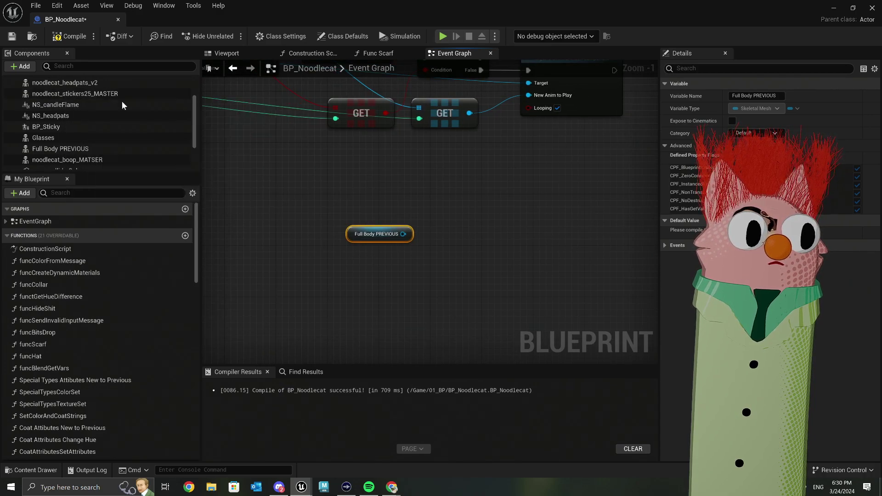
{"action": "scroll", "coordinate": [120, 129], "scroll_direction": "down", "scroll_amount": 3}
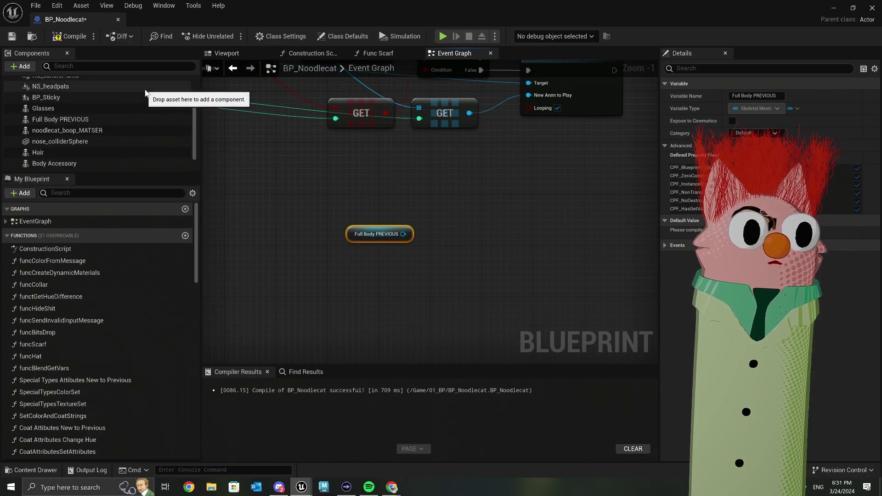
{"action": "left_click_drag", "start_coordinate": [99, 164], "coordinate": [334, 279]}
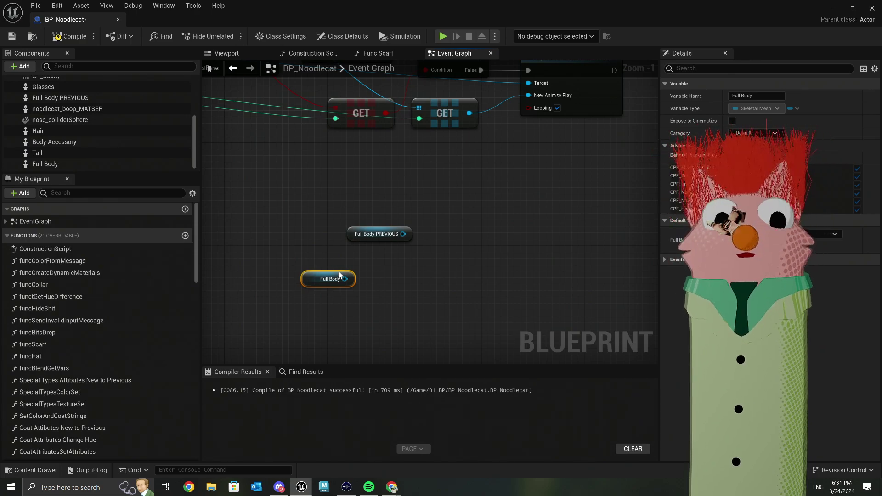
{"action": "left_click_drag", "start_coordinate": [339, 275], "coordinate": [390, 262]}
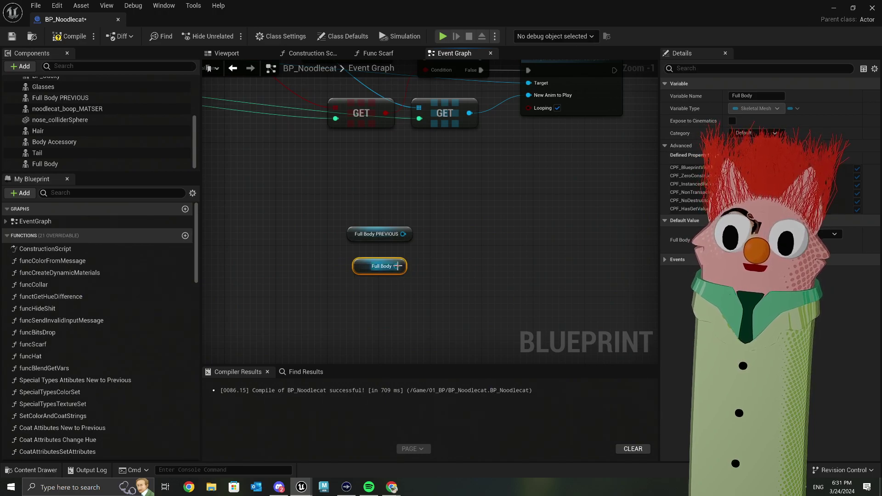
Step: Stack the Full Body getter above Full Body PREVIOUS and move both nodes together
{"action": "scroll", "coordinate": [396, 265], "scroll_direction": "down", "scroll_amount": 3}
{"action": "scroll", "coordinate": [398, 267], "scroll_direction": "down", "scroll_amount": 2}
{"action": "mouse_move", "coordinate": [400, 281]}
{"action": "right_mouse_down"}
{"action": "mouse_move", "coordinate": [553, 309]}
{"action": "mouse_move", "coordinate": [567, 299]}
{"action": "mouse_move", "coordinate": [450, 271]}
{"action": "mouse_move", "coordinate": [407, 276]}
{"action": "right_mouse_up"}
{"action": "scroll", "coordinate": [407, 276], "scroll_direction": "up", "scroll_amount": 5}
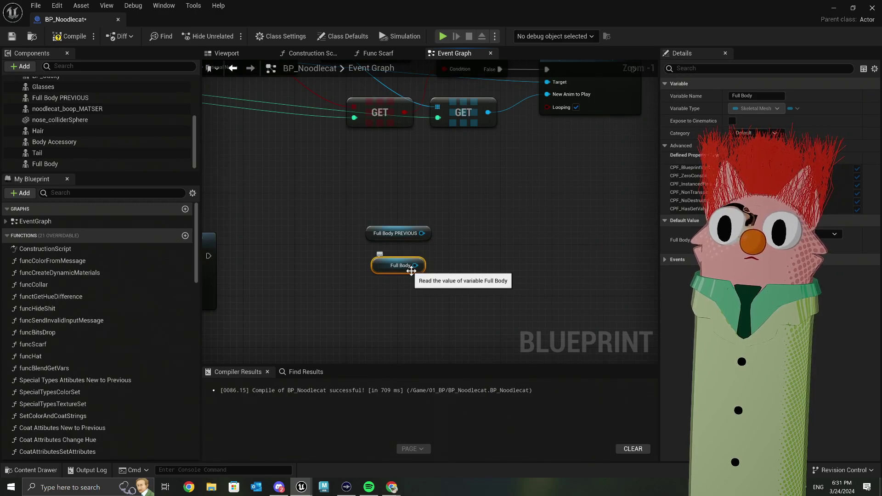
{"action": "left_click_drag", "start_coordinate": [417, 270], "coordinate": [423, 218]}
{"action": "left_click_drag", "start_coordinate": [433, 262], "coordinate": [367, 201]}
{"action": "left_click_drag", "start_coordinate": [425, 235], "coordinate": [461, 285]}
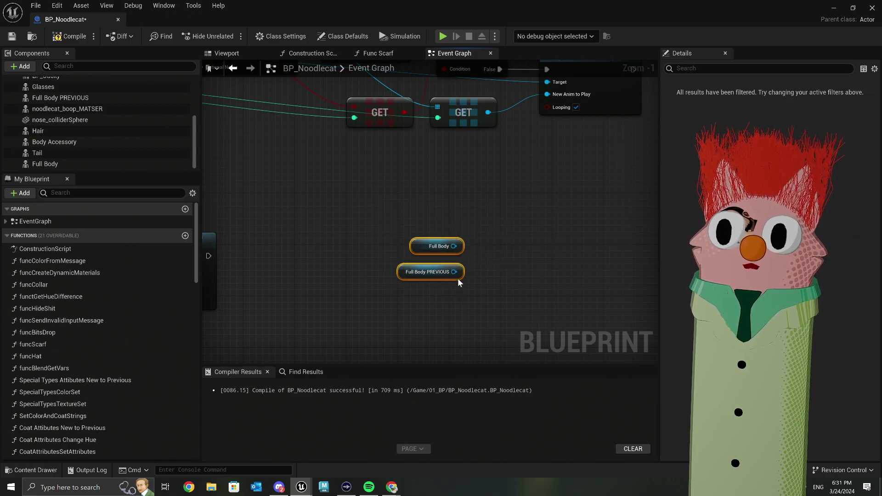
{"action": "right_click_drag", "start_coordinate": [461, 285], "coordinate": [428, 280]}
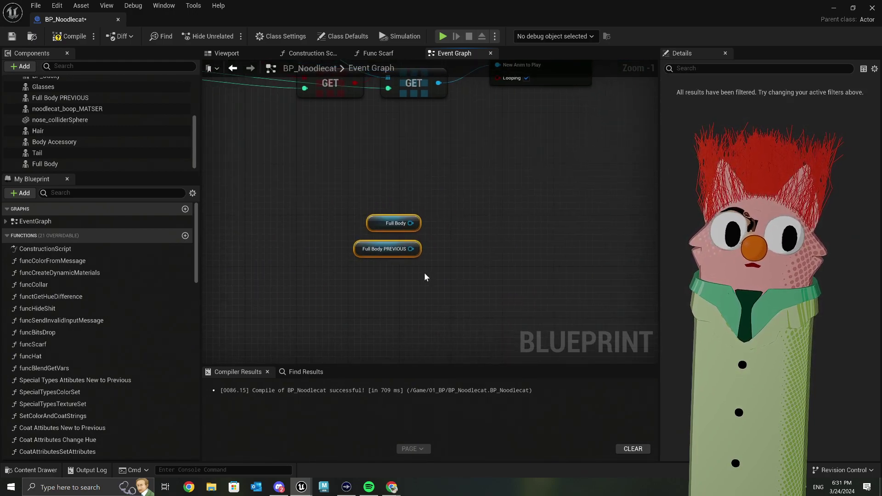
Step: Pan over to the For Loop area and select the For Loop node
{"action": "scroll", "coordinate": [423, 276], "scroll_direction": "down", "scroll_amount": 4}
{"action": "scroll", "coordinate": [337, 234], "scroll_direction": "up", "scroll_amount": 1}
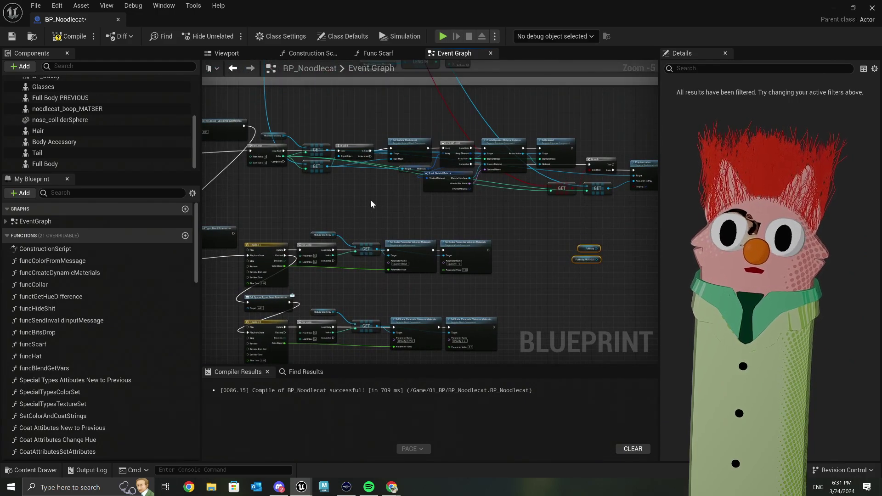
{"action": "right_click_drag", "start_coordinate": [336, 234], "coordinate": [417, 247]}
{"action": "scroll", "coordinate": [508, 256], "scroll_direction": "up", "scroll_amount": 1}
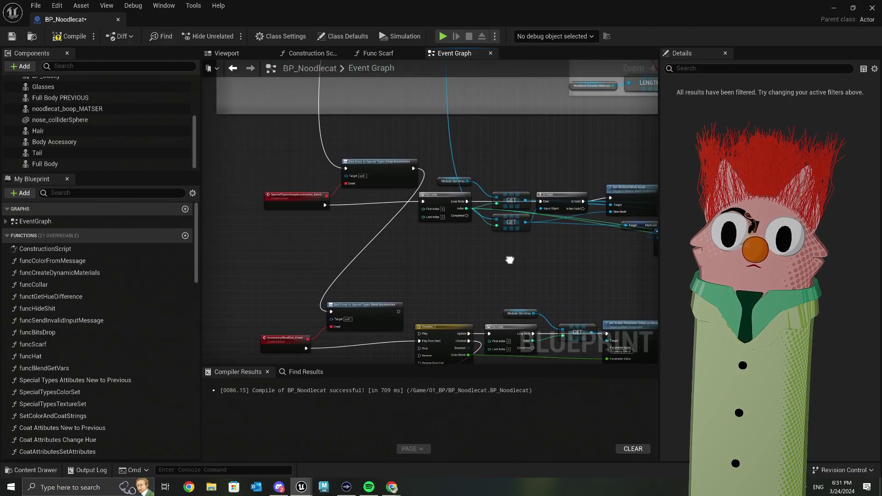
{"action": "scroll", "coordinate": [504, 262], "scroll_direction": "up", "scroll_amount": 1}
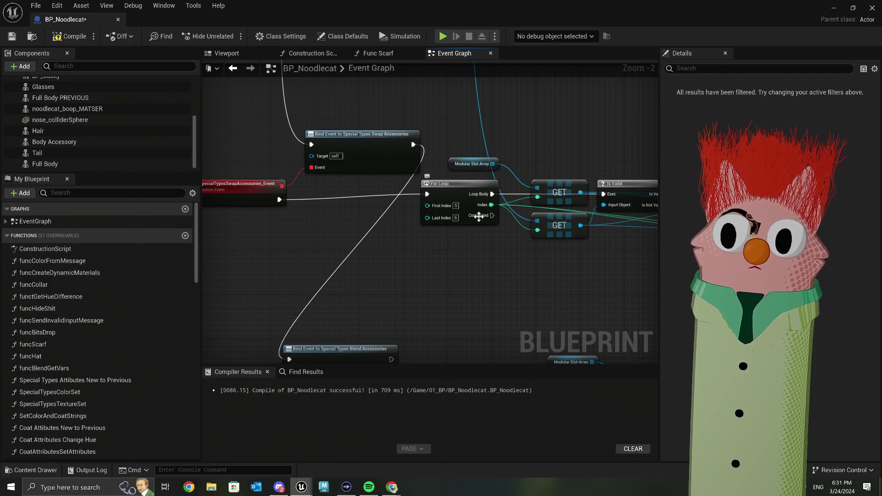
{"action": "left_click", "coordinate": [452, 221]}
{"action": "scroll", "coordinate": [456, 225], "scroll_direction": "up", "scroll_amount": 2}
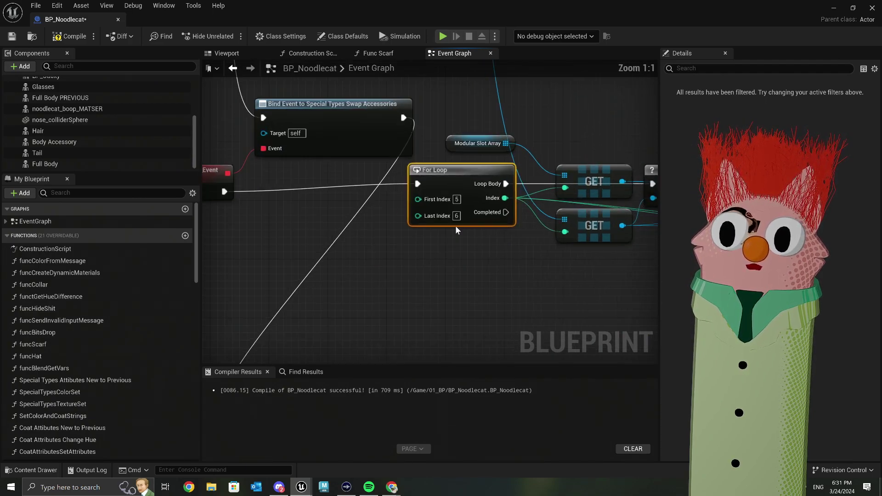
{"action": "scroll", "coordinate": [456, 225], "scroll_direction": "down", "scroll_amount": 4}
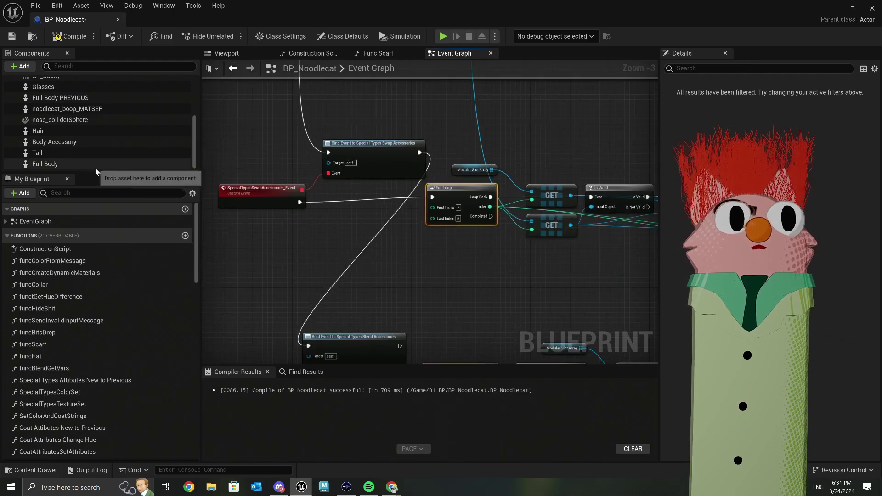
{"action": "scroll", "coordinate": [480, 197], "scroll_direction": "down", "scroll_amount": 2}
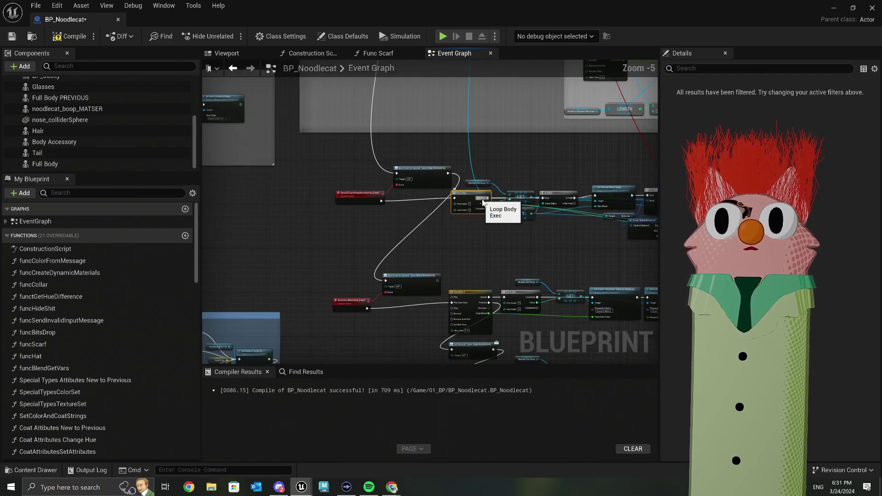
{"action": "right_click_drag", "start_coordinate": [426, 295], "coordinate": [425, 339]}
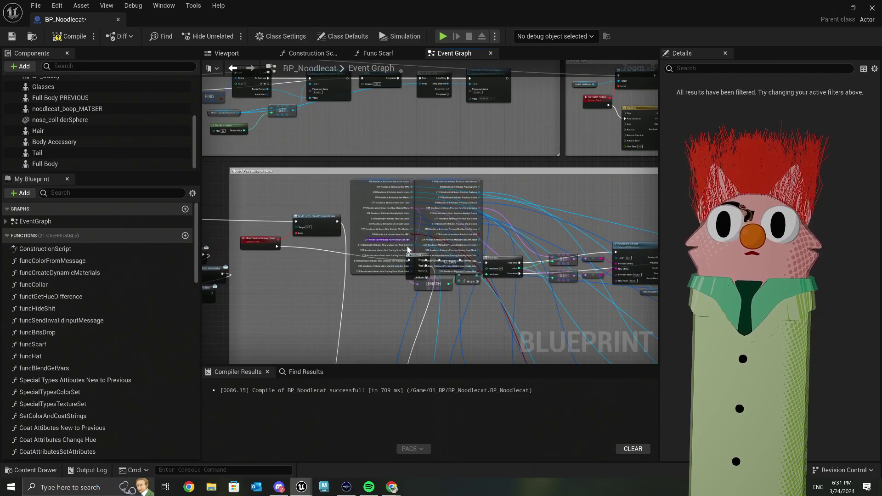
{"action": "scroll", "coordinate": [417, 311], "scroll_direction": "up", "scroll_amount": 4}
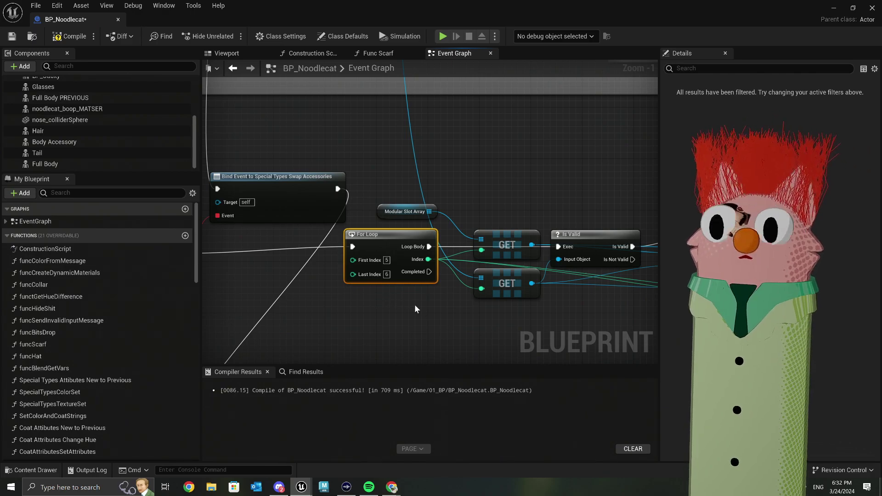
{"action": "scroll", "coordinate": [418, 305], "scroll_direction": "down", "scroll_amount": 2}
{"action": "right_click_drag", "start_coordinate": [475, 317], "coordinate": [301, 212]}
{"action": "scroll", "coordinate": [337, 237], "scroll_direction": "up", "scroll_amount": 1}
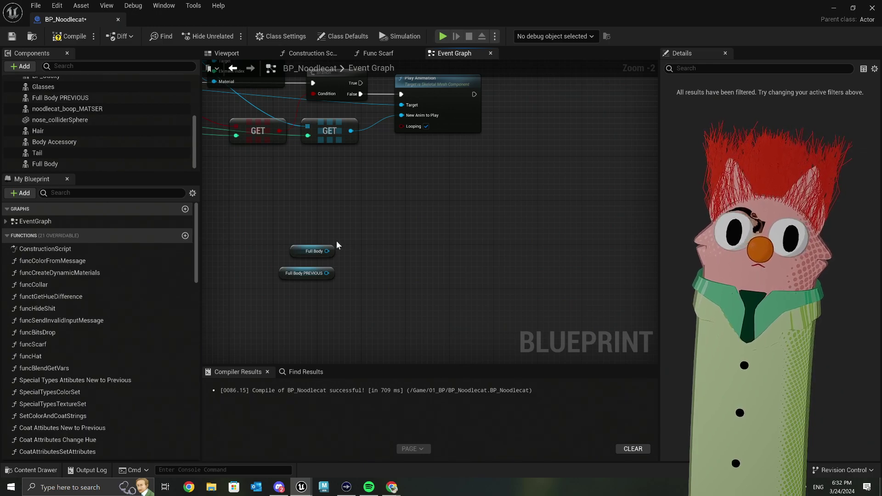
{"action": "scroll", "coordinate": [54, 122], "scroll_direction": "up", "scroll_amount": 3}
{"action": "scroll", "coordinate": [54, 122], "scroll_direction": "down", "scroll_amount": 3}
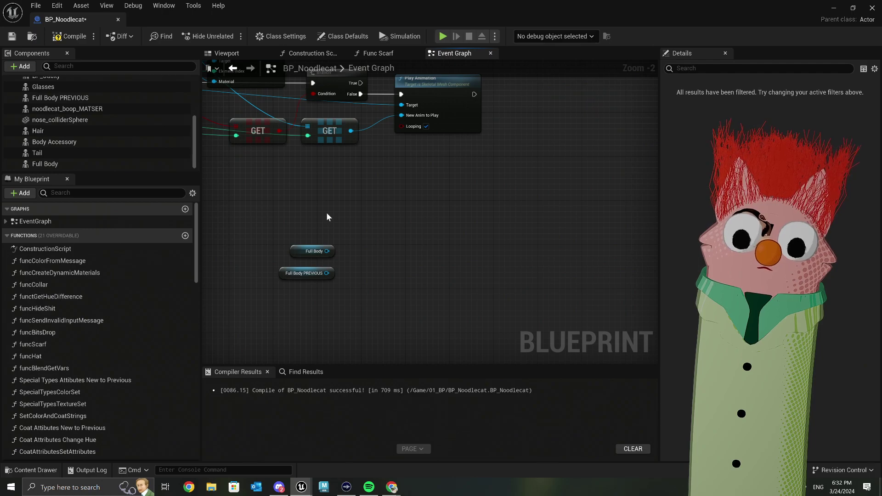
{"action": "scroll", "coordinate": [326, 212], "scroll_direction": "down", "scroll_amount": 2}
{"action": "left_click_drag", "start_coordinate": [310, 213], "coordinate": [352, 302]}
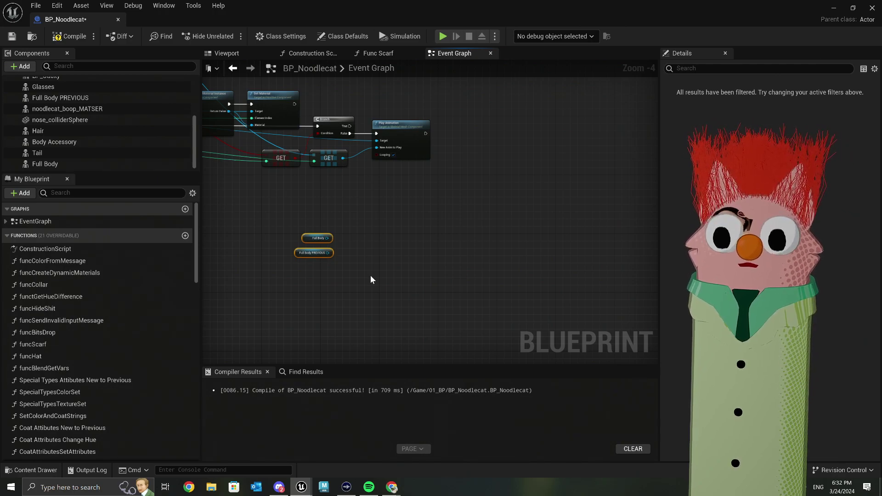
{"action": "scroll", "coordinate": [372, 279], "scroll_direction": "up", "scroll_amount": 2}
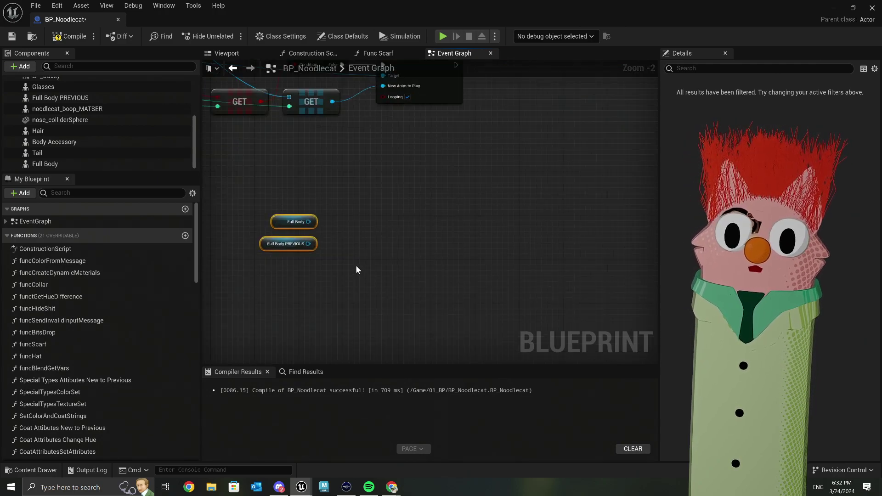
{"action": "scroll", "coordinate": [355, 267], "scroll_direction": "down", "scroll_amount": 4}
{"action": "scroll", "coordinate": [354, 269], "scroll_direction": "up", "scroll_amount": 3}
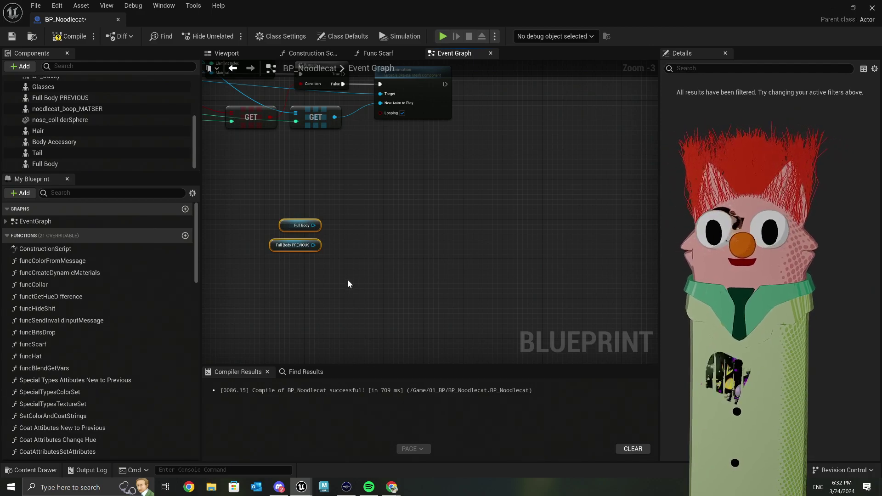
{"action": "scroll", "coordinate": [343, 275], "scroll_direction": "up", "scroll_amount": 3}
{"action": "mouse_move", "coordinate": [343, 275]}
{"action": "right_mouse_down"}
{"action": "mouse_move", "coordinate": [355, 305]}
{"action": "mouse_move", "coordinate": [353, 281]}
{"action": "right_mouse_up"}
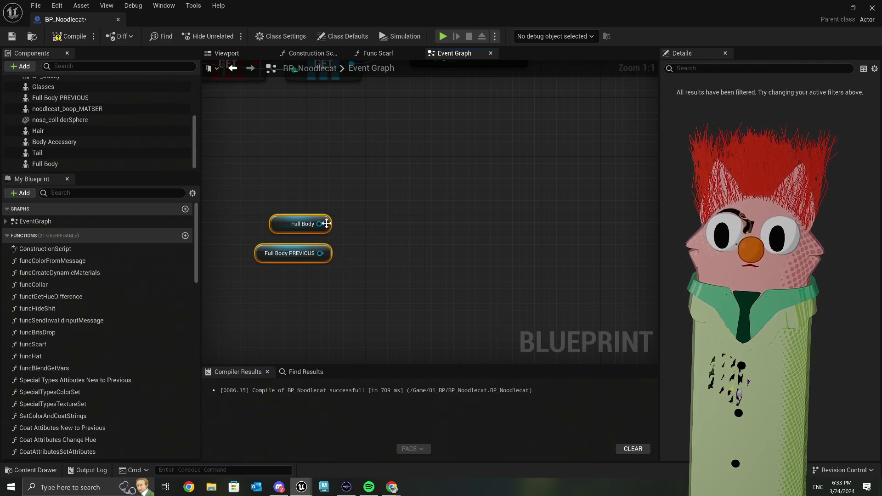
{"action": "scroll", "coordinate": [357, 262], "scroll_direction": "down", "scroll_amount": 5}
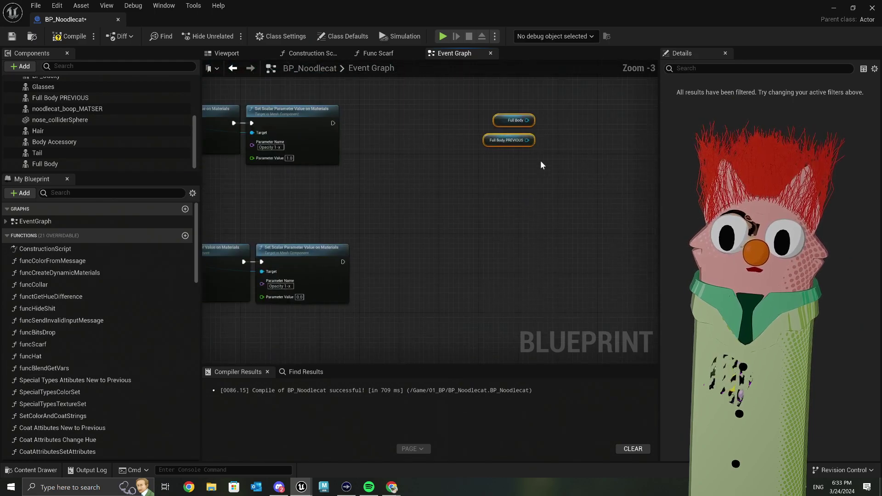
{"action": "scroll", "coordinate": [377, 225], "scroll_direction": "up", "scroll_amount": 2}
{"action": "right_click_drag", "start_coordinate": [376, 225], "coordinate": [340, 247]}
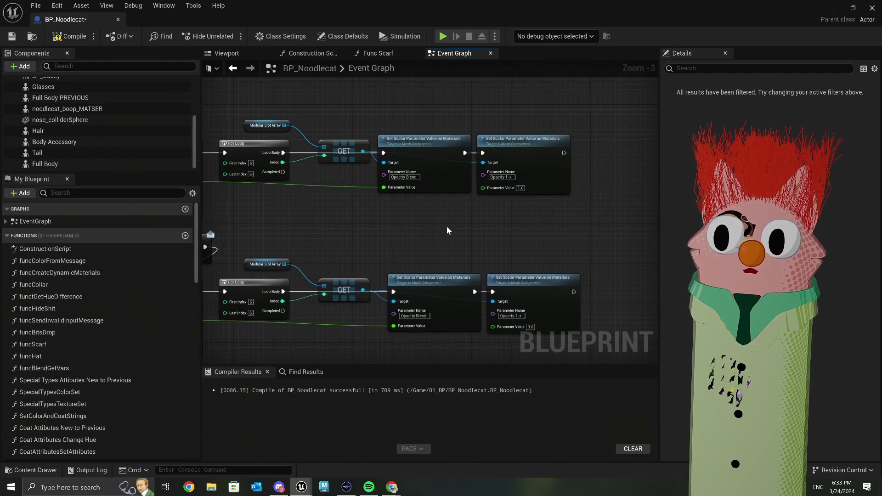
{"action": "right_click_drag", "start_coordinate": [447, 230], "coordinate": [323, 231]}
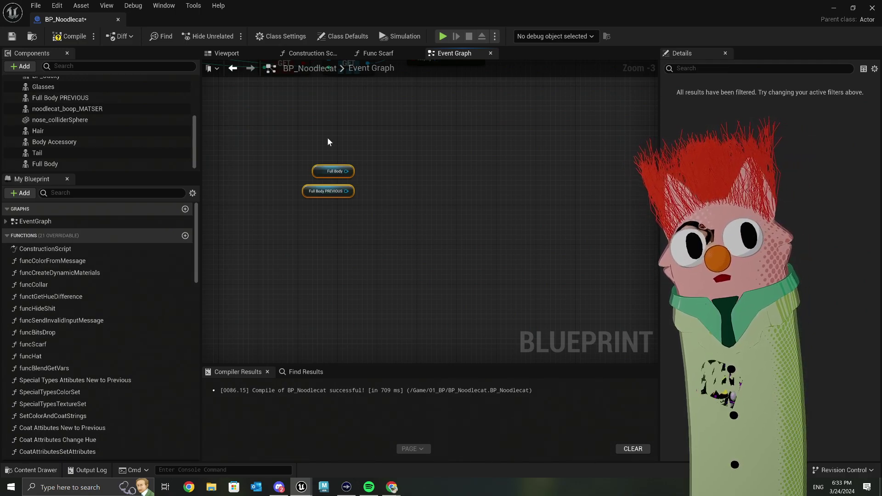
{"action": "scroll", "coordinate": [327, 141], "scroll_direction": "down", "scroll_amount": 3}
{"action": "right_click_drag", "start_coordinate": [325, 144], "coordinate": [423, 203]}
{"action": "scroll", "coordinate": [423, 203], "scroll_direction": "up", "scroll_amount": 5}
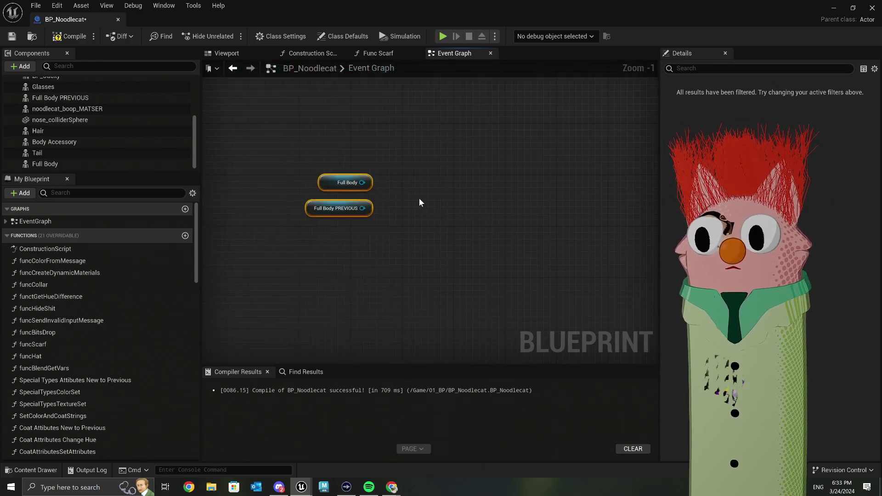
{"action": "left_click", "coordinate": [342, 208]}
{"action": "right_click_drag", "start_coordinate": [258, 259], "coordinate": [545, 236]}
{"action": "left_click", "coordinate": [362, 177]}
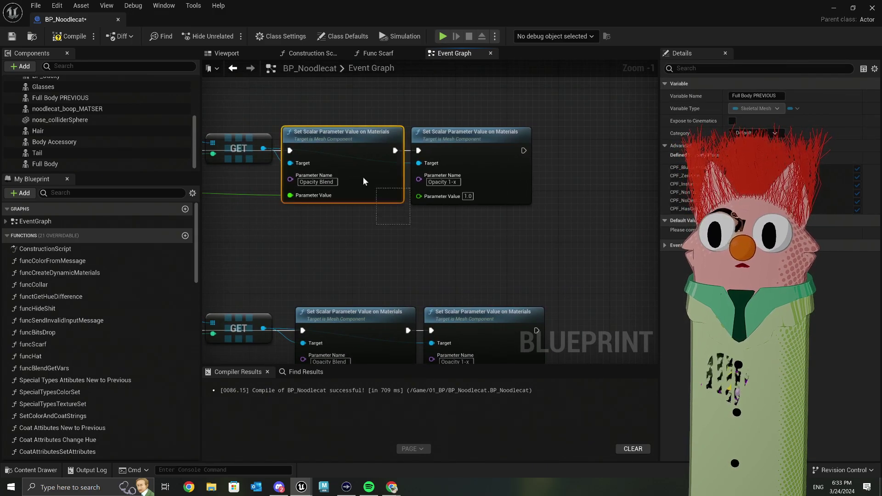
{"action": "right_click_drag", "start_coordinate": [322, 224], "coordinate": [447, 226]}
Step: Inspect the Timeline_1 curve, return to the Event Graph, and minimize the Blueprint editor
{"action": "double_click", "coordinate": [354, 216]}
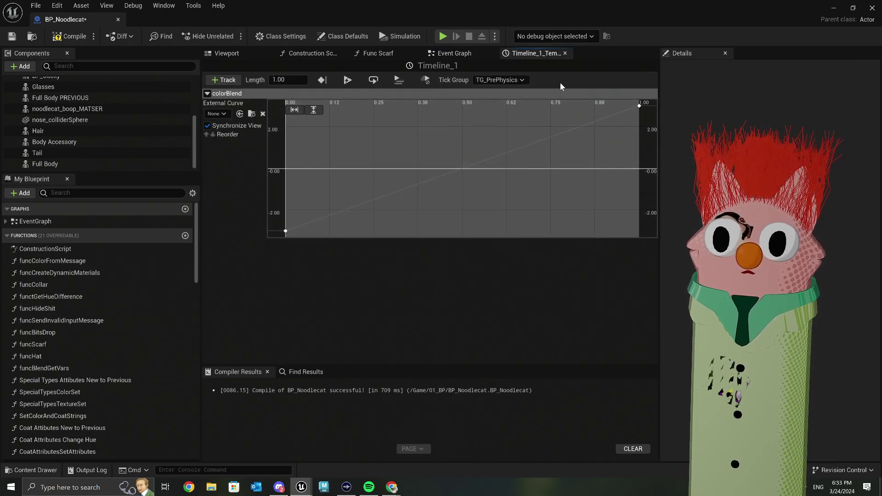
{"action": "left_click", "coordinate": [452, 54]}
{"action": "right_click_drag", "start_coordinate": [438, 242], "coordinate": [323, 281]}
{"action": "mouse_move", "coordinate": [369, 487]}
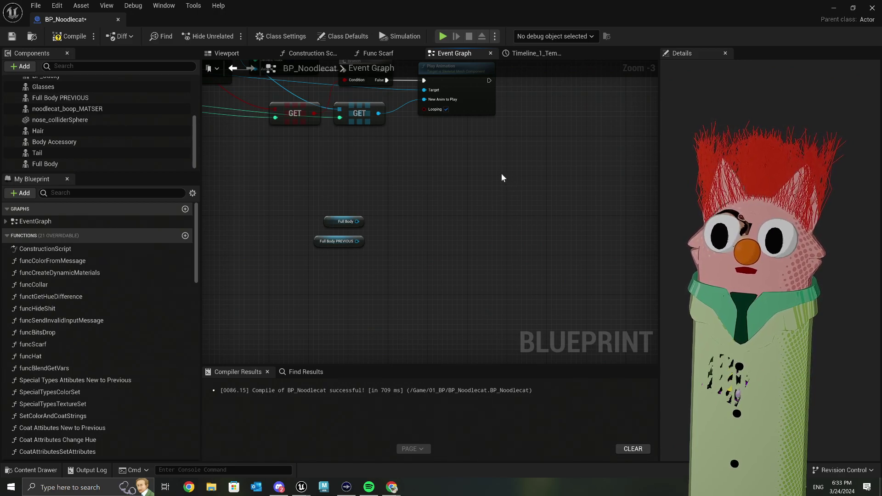
{"action": "left_click", "coordinate": [835, 9]}
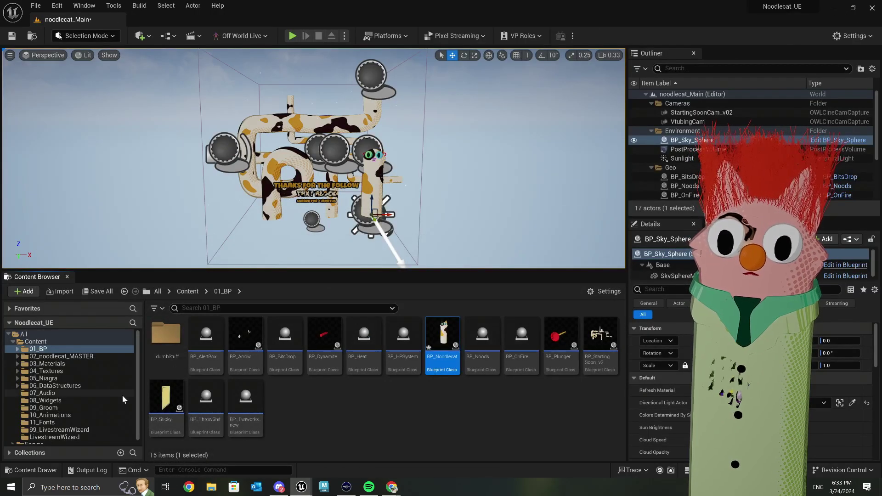
Step: Open 03_Materials in the Content Browser and scroll down to MI_SolidWhite
{"action": "left_click", "coordinate": [71, 356]}
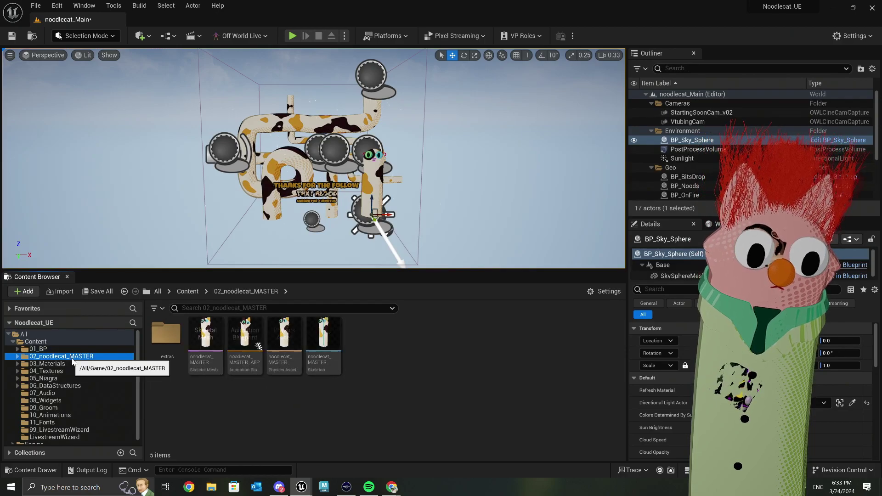
{"action": "left_click", "coordinate": [68, 370]}
{"action": "left_click", "coordinate": [68, 363]}
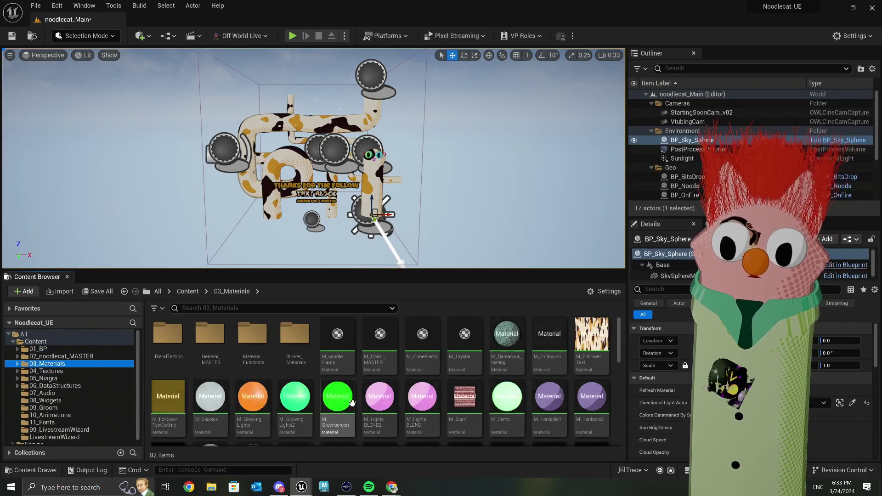
{"action": "scroll", "coordinate": [447, 403], "scroll_direction": "down", "scroll_amount": 1}
{"action": "scroll", "coordinate": [448, 403], "scroll_direction": "down", "scroll_amount": 5}
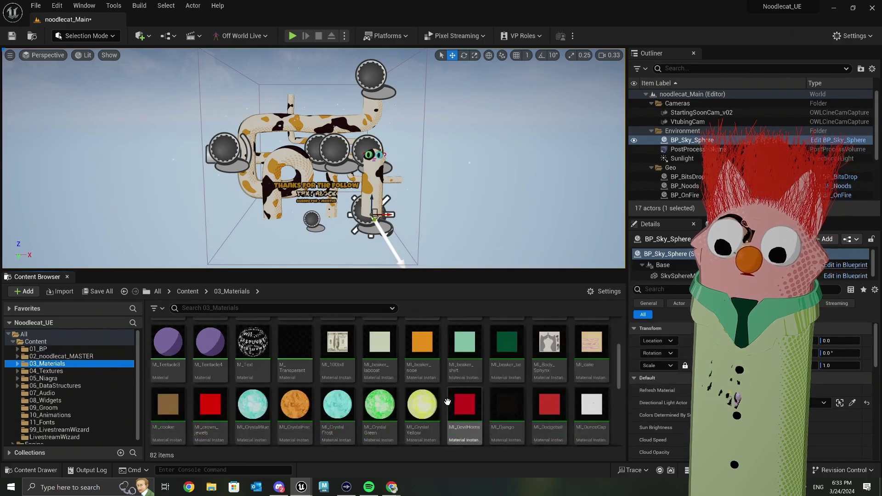
{"action": "scroll", "coordinate": [360, 397], "scroll_direction": "down", "scroll_amount": 5}
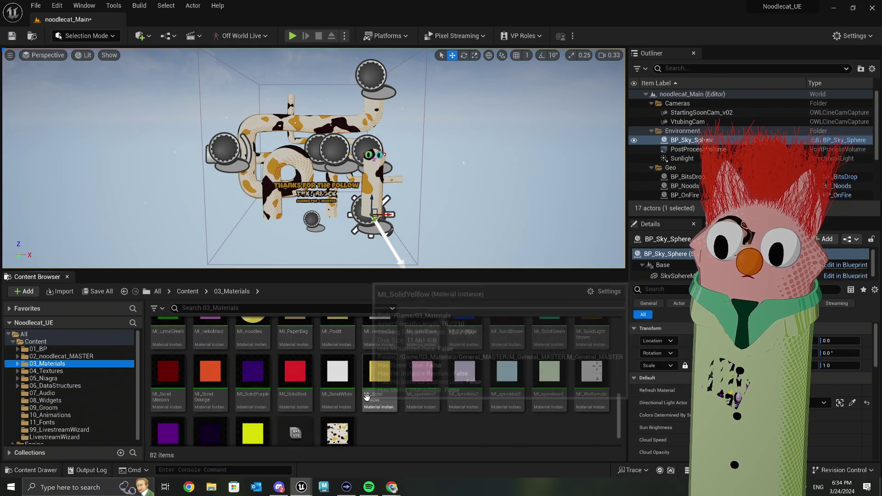
Step: Override MI_SolidWhite's Opacity Blend, trying 0.0 then 3.0, save it, and return to BP_Noodlecat
{"action": "left_click", "coordinate": [349, 382]}
{"action": "double_click", "coordinate": [349, 382]}
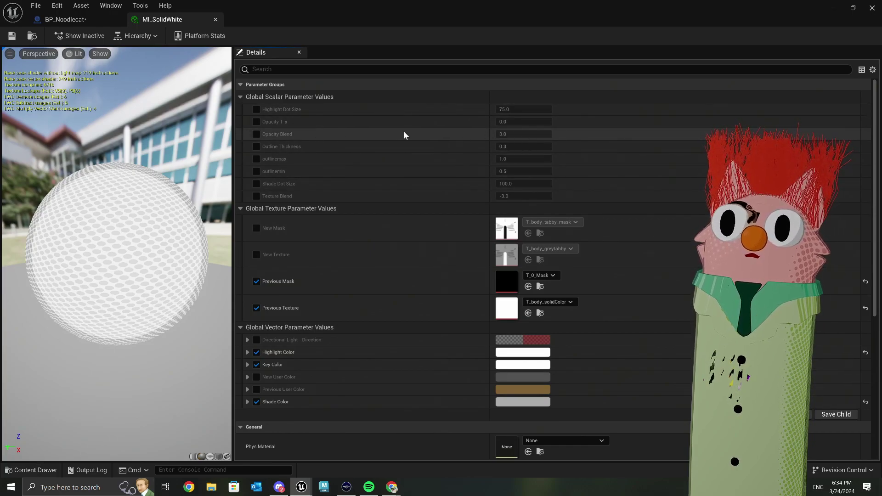
{"action": "left_click", "coordinate": [522, 134]}
{"action": "type", "text": "0"}
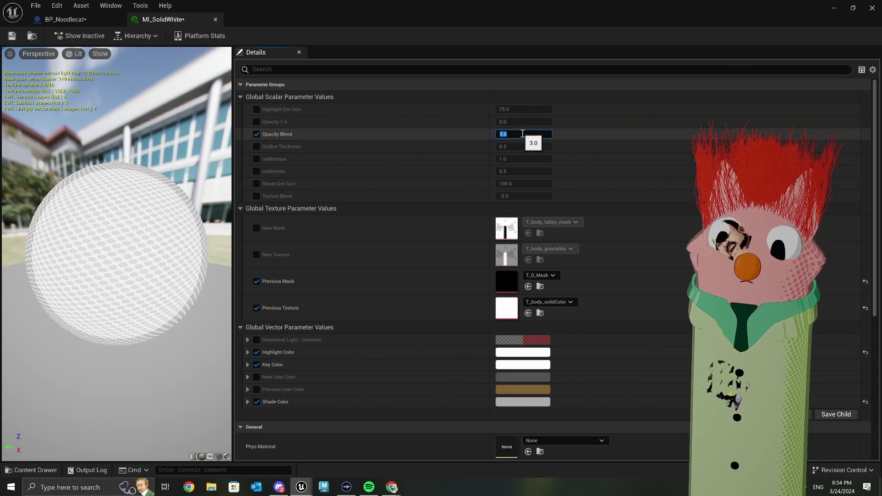
{"action": "key", "text": "Return"}
{"action": "left_click", "coordinate": [522, 134]}
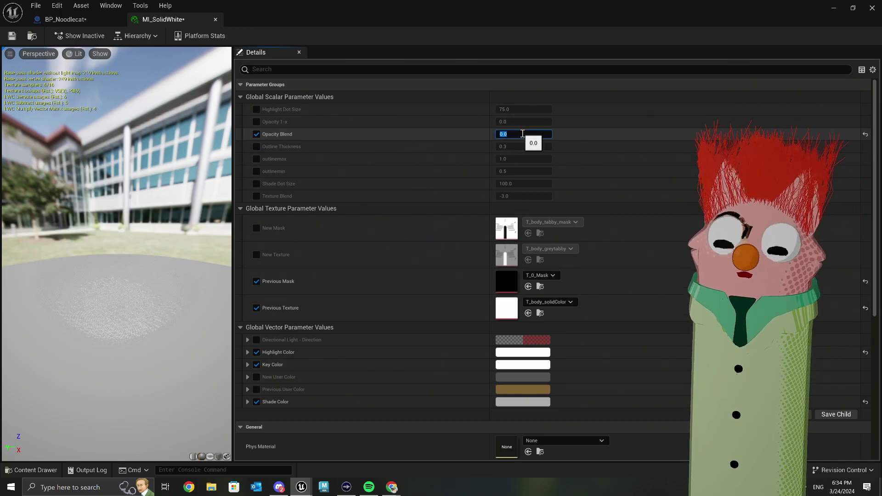
{"action": "type", "text": "3"}
{"action": "key", "text": "Return"}
{"action": "left_click", "coordinate": [12, 36]}
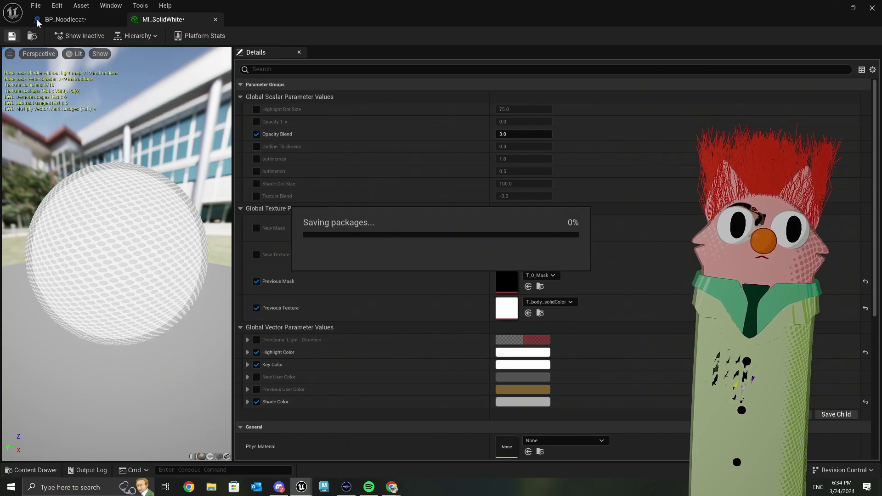
{"action": "left_click", "coordinate": [66, 20]}
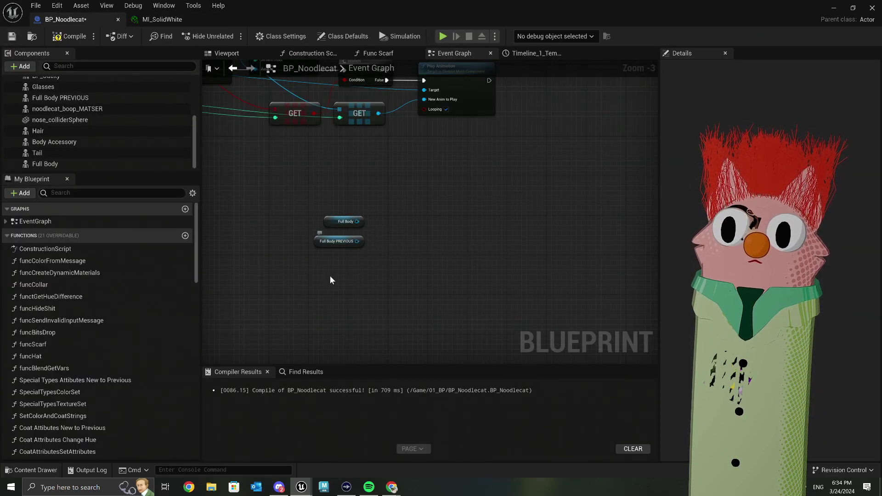
Step: Paste a Set Scalar Parameter Value on Materials node beside the Full Body variables, wiring Full Body PREVIOUS to Target
{"action": "right_click_drag", "start_coordinate": [331, 277], "coordinate": [448, 260]}
{"action": "right_click_drag", "start_coordinate": [513, 246], "coordinate": [364, 246]}
{"action": "key", "text": "ctrl+v"}
{"action": "left_click_drag", "start_coordinate": [414, 251], "coordinate": [458, 200]}
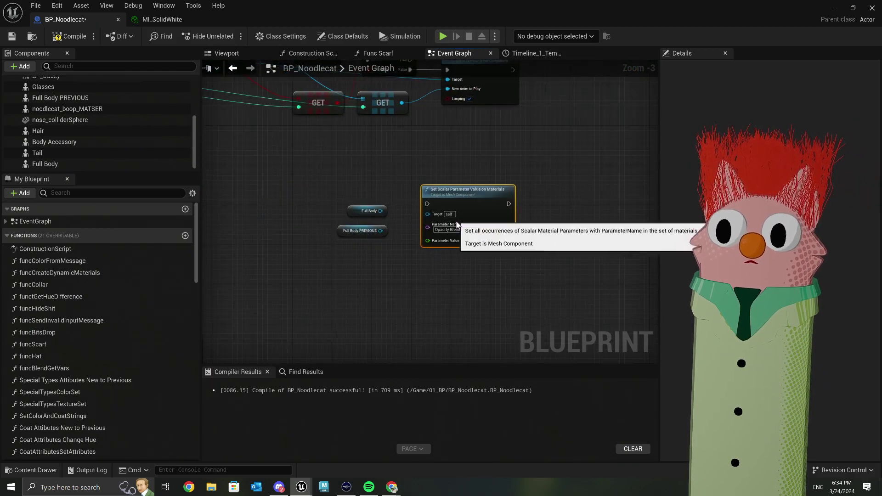
{"action": "scroll", "coordinate": [458, 199], "scroll_direction": "up", "scroll_amount": 1}
{"action": "right_click_drag", "start_coordinate": [458, 199], "coordinate": [504, 174]}
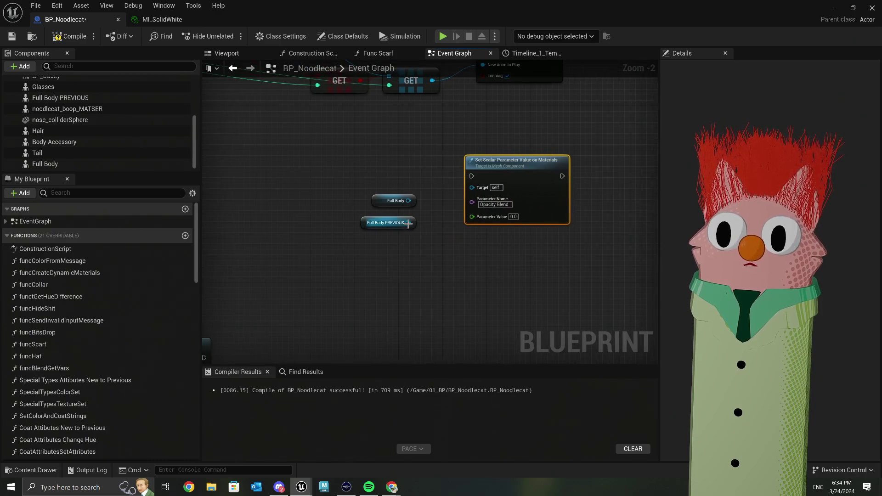
{"action": "left_click_drag", "start_coordinate": [408, 223], "coordinate": [475, 188]}
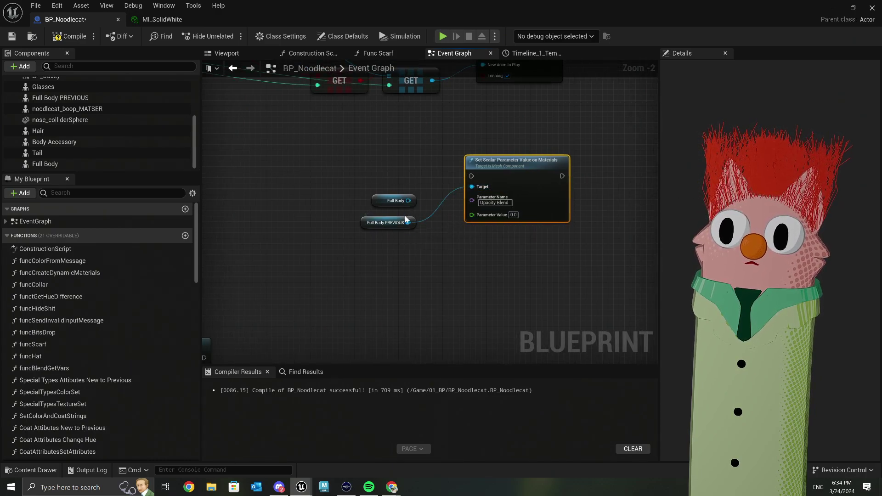
{"action": "left_click_drag", "start_coordinate": [408, 222], "coordinate": [420, 242]}
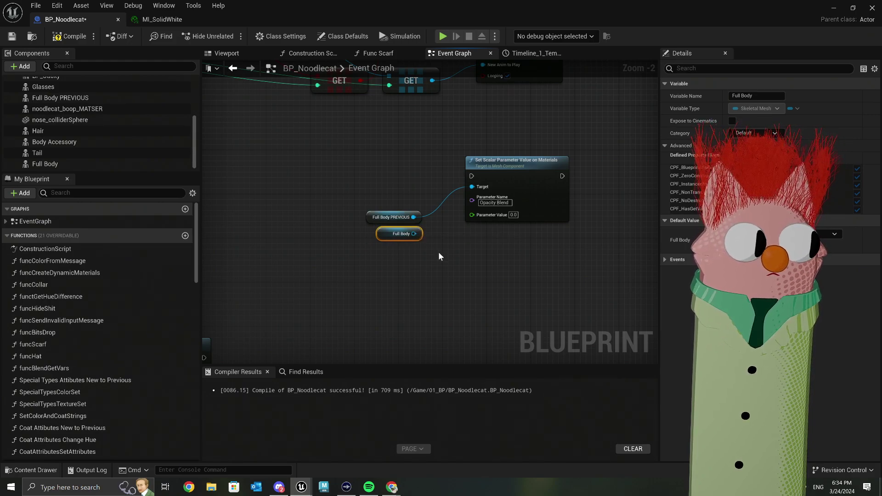
{"action": "right_click_drag", "start_coordinate": [438, 256], "coordinate": [417, 269]}
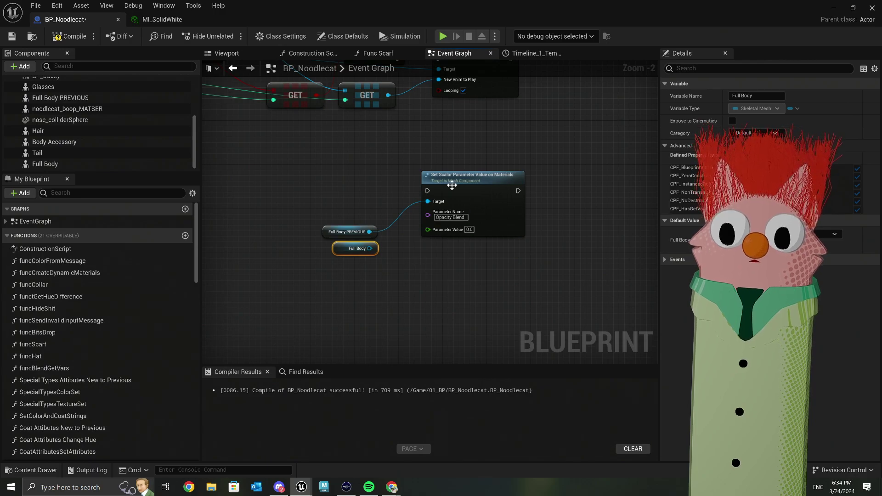
{"action": "left_click_drag", "start_coordinate": [454, 184], "coordinate": [472, 190]}
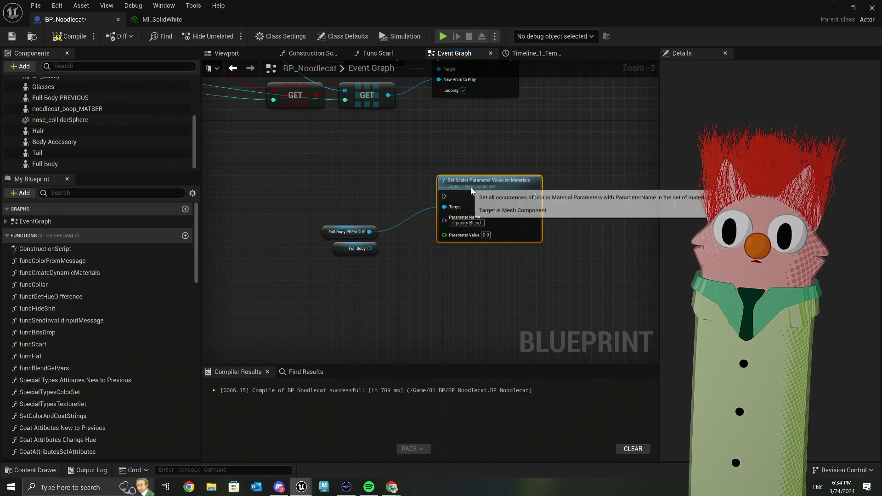
Step: Break the link between Full Body PREVIOUS and the new node's Target
{"action": "right_click", "coordinate": [370, 232]}
{"action": "left_click", "coordinate": [404, 264]}
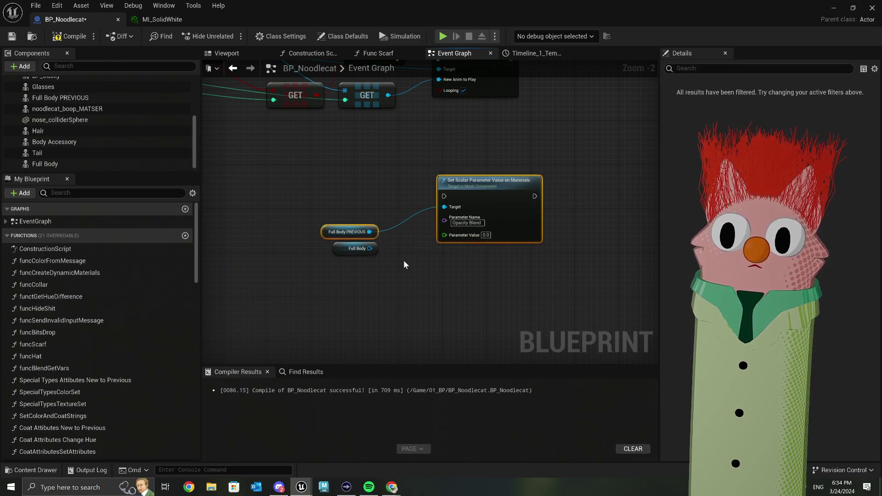
{"action": "right_click", "coordinate": [370, 233]}
{"action": "left_click", "coordinate": [374, 226]}
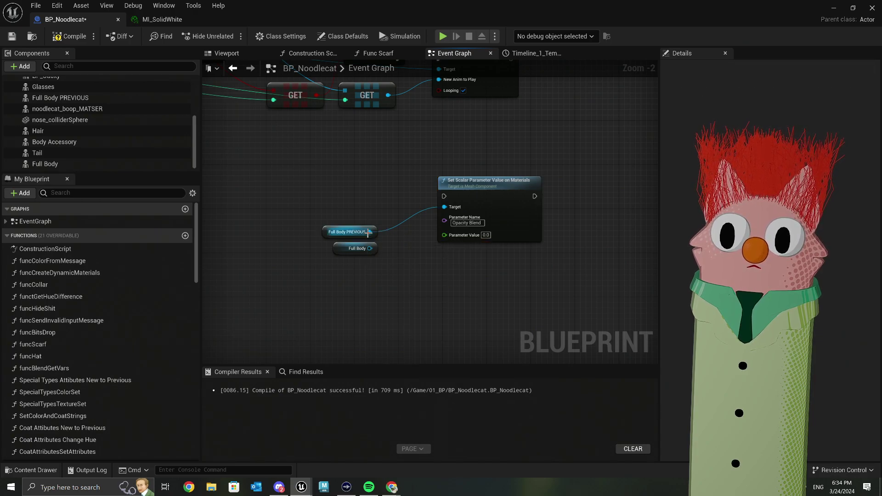
{"action": "right_click", "coordinate": [369, 232]}
{"action": "left_click", "coordinate": [399, 259]}
{"action": "left_click", "coordinate": [461, 217]}
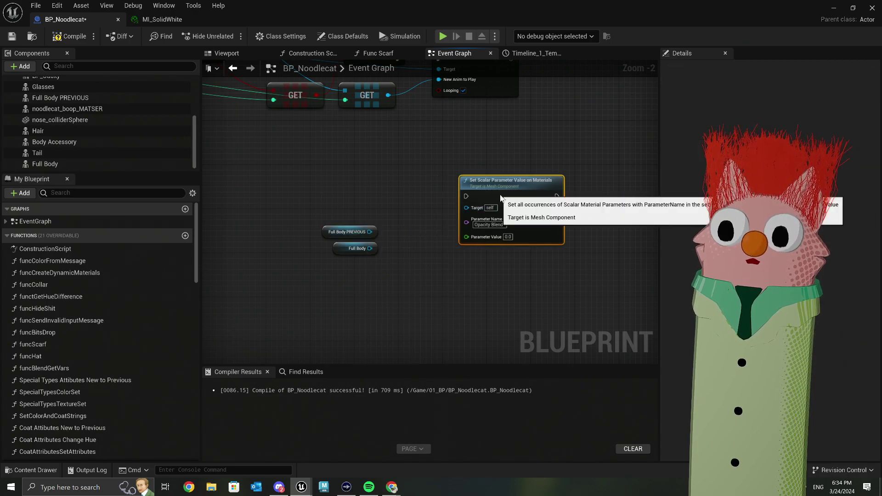
Step: Compare with the original Opacity 1-x Set Scalar node and move the new node further right
{"action": "right_click_drag", "start_coordinate": [346, 284], "coordinate": [472, 275]}
{"action": "left_click", "coordinate": [395, 225]}
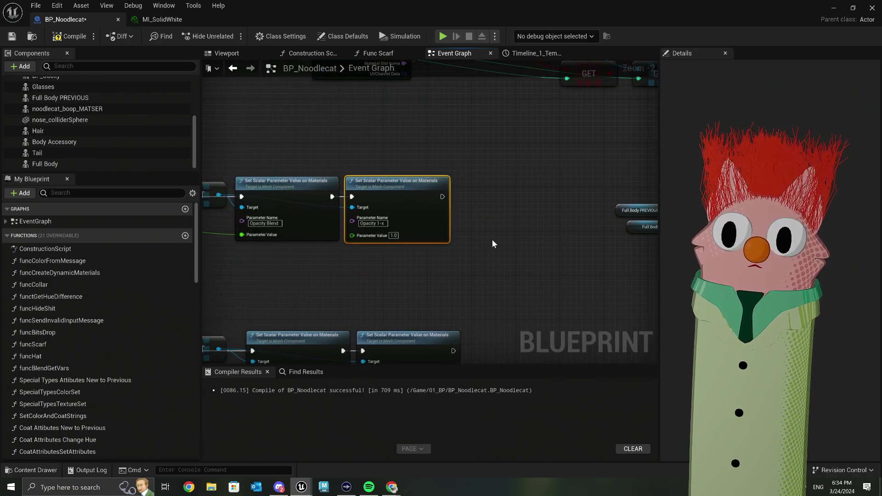
{"action": "right_click_drag", "start_coordinate": [492, 242], "coordinate": [306, 266]}
{"action": "scroll", "coordinate": [367, 265], "scroll_direction": "down", "scroll_amount": 3}
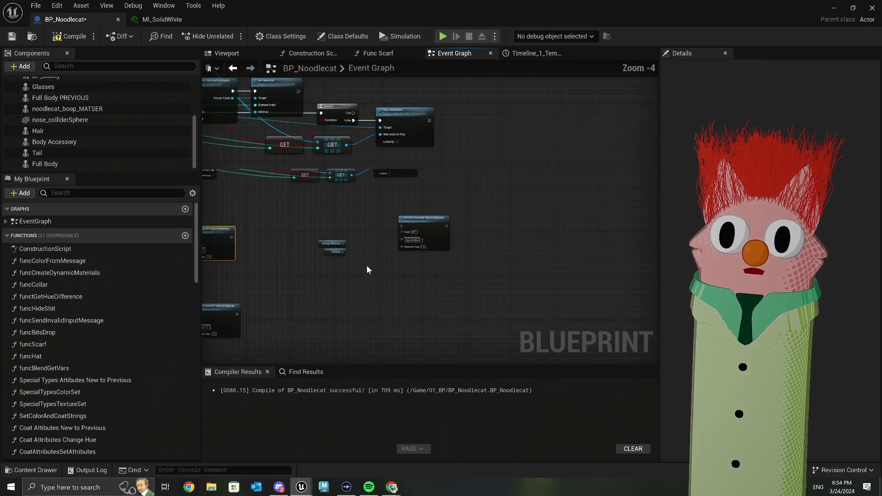
{"action": "scroll", "coordinate": [361, 224], "scroll_direction": "up", "scroll_amount": 3}
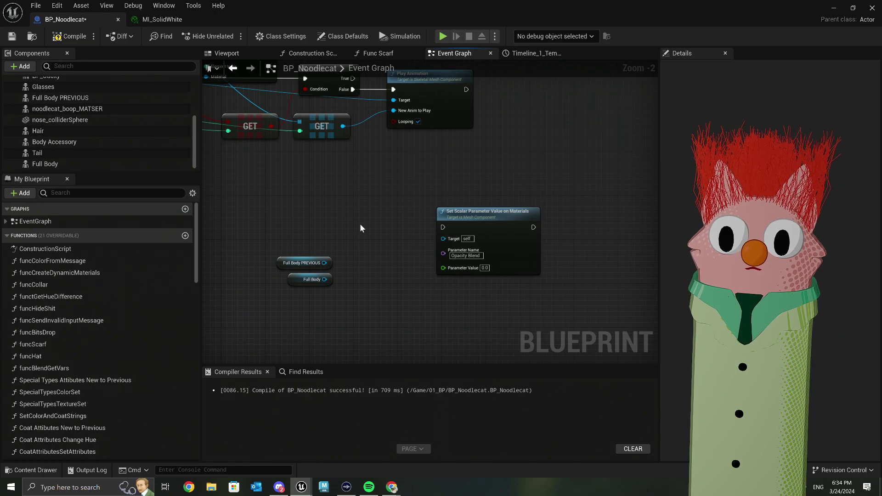
{"action": "scroll", "coordinate": [360, 228], "scroll_direction": "down", "scroll_amount": 1}
{"action": "left_click_drag", "start_coordinate": [438, 228], "coordinate": [538, 229]}
{"action": "right_click_drag", "start_coordinate": [384, 207], "coordinate": [551, 273]}
{"action": "right_click_drag", "start_coordinate": [334, 184], "coordinate": [337, 241]}
{"action": "scroll", "coordinate": [337, 241], "scroll_direction": "up", "scroll_amount": 1}
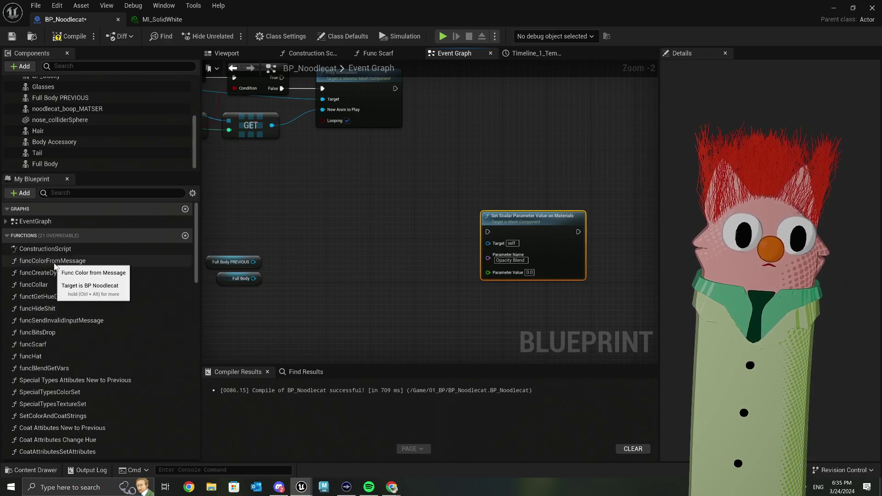
{"action": "scroll", "coordinate": [65, 279], "scroll_direction": "down", "scroll_amount": 3}
Step: Open the Set Skeletal Mesh with Materials function graph and delete its debug Print String and reroute
{"action": "scroll", "coordinate": [65, 279], "scroll_direction": "down", "scroll_amount": 1}
{"action": "left_click", "coordinate": [54, 367]}
{"action": "left_click_drag", "start_coordinate": [54, 368], "coordinate": [341, 250]}
{"action": "double_click", "coordinate": [391, 260]}
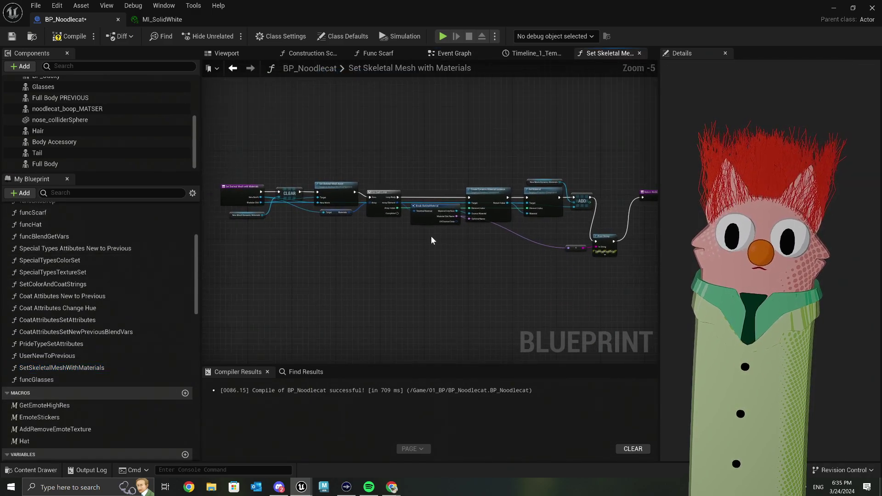
{"action": "scroll", "coordinate": [484, 251], "scroll_direction": "up", "scroll_amount": 1}
{"action": "right_click_drag", "start_coordinate": [484, 251], "coordinate": [389, 313]}
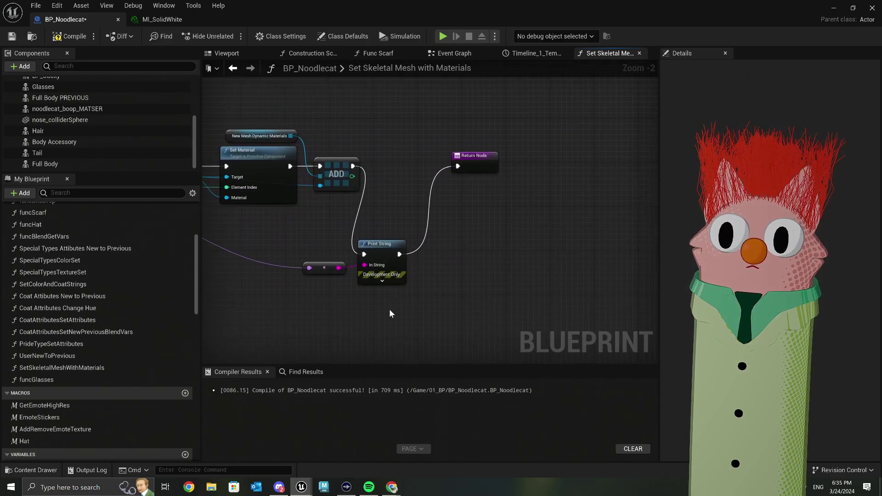
{"action": "left_click_drag", "start_coordinate": [389, 314], "coordinate": [317, 236]}
{"action": "key", "text": "Delete"}
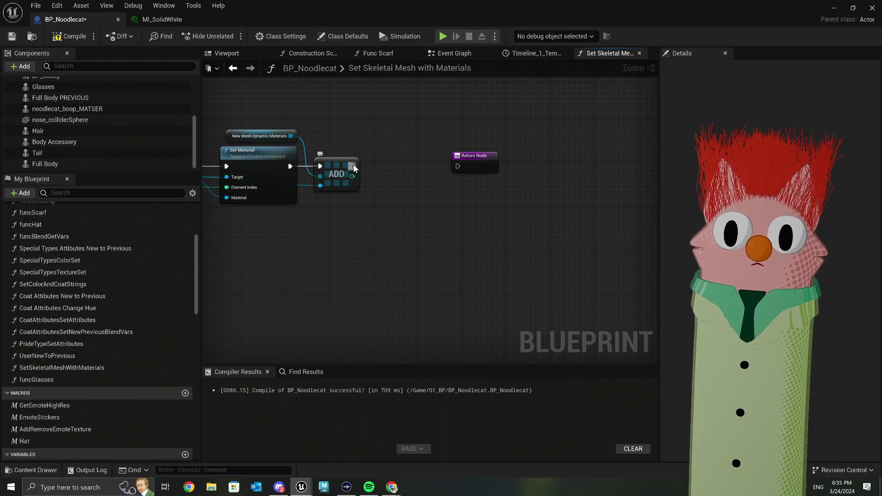
Step: Wire ADD's execution output to the Return Node and move the Return Node closer to ADD
{"action": "left_click_drag", "start_coordinate": [352, 166], "coordinate": [459, 166]}
{"action": "right_click_drag", "start_coordinate": [308, 222], "coordinate": [437, 220]}
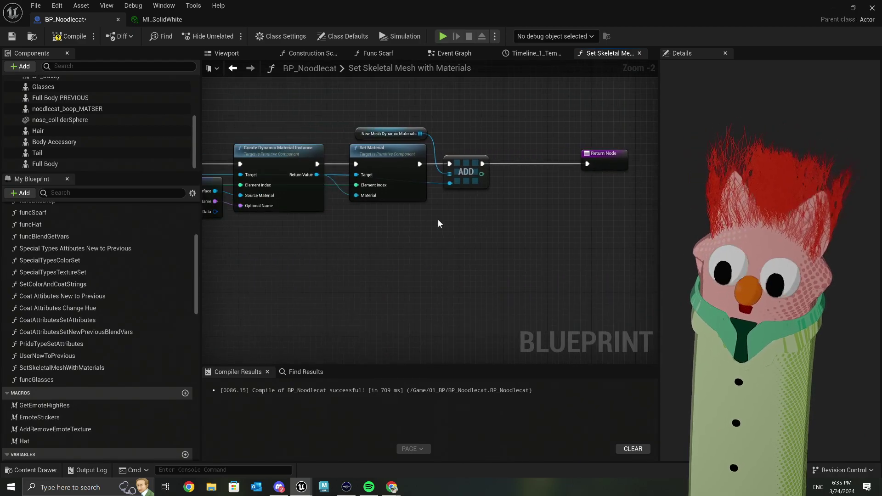
{"action": "right_click_drag", "start_coordinate": [362, 234], "coordinate": [404, 235]}
{"action": "right_click_drag", "start_coordinate": [666, 244], "coordinate": [389, 237]}
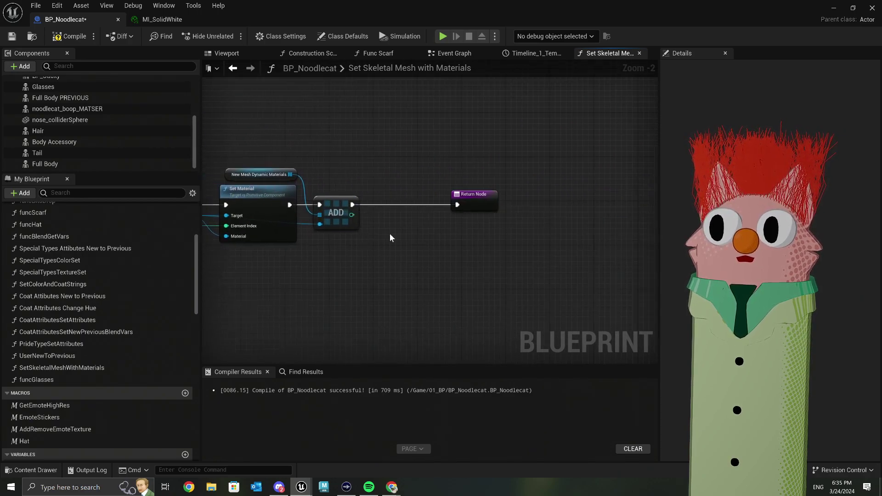
{"action": "left_click_drag", "start_coordinate": [481, 202], "coordinate": [415, 202]}
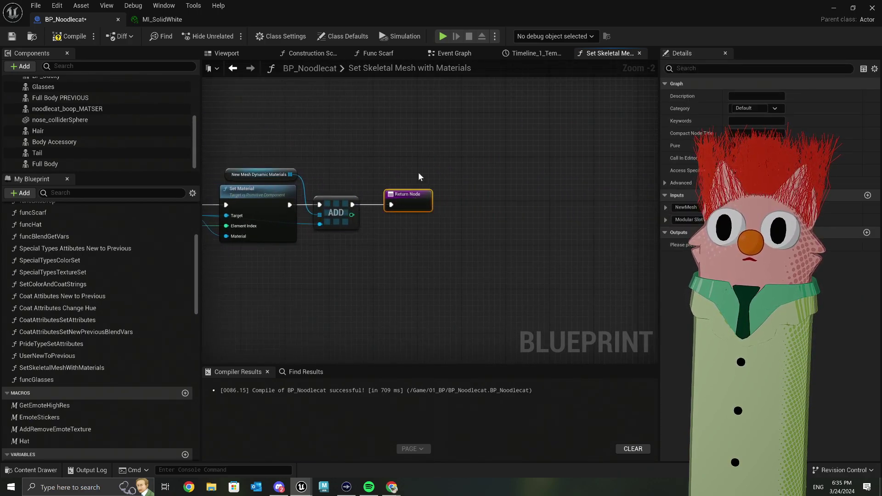
Step: In the Event Graph, wire Full Body PREVIOUS into Set Skeletal Mesh with Materials' Modular Slot
{"action": "left_click", "coordinate": [464, 54]}
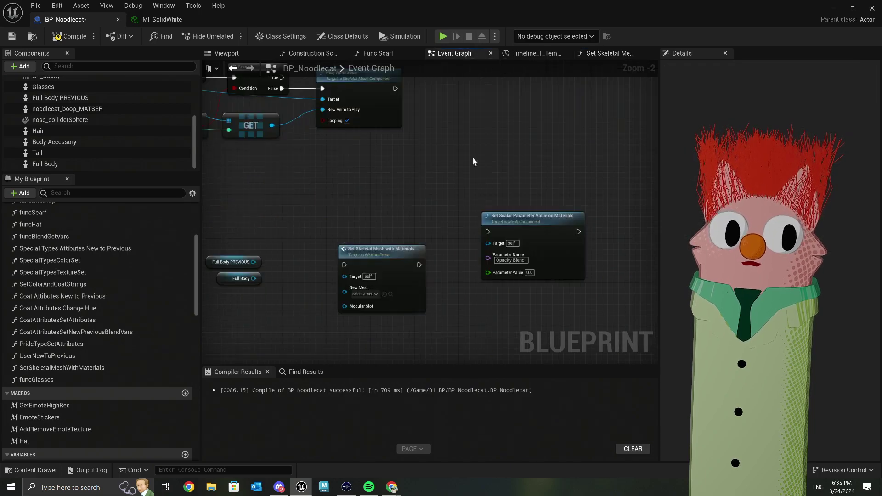
{"action": "left_click_drag", "start_coordinate": [387, 260], "coordinate": [381, 233]}
{"action": "right_click_drag", "start_coordinate": [253, 263], "coordinate": [289, 241]}
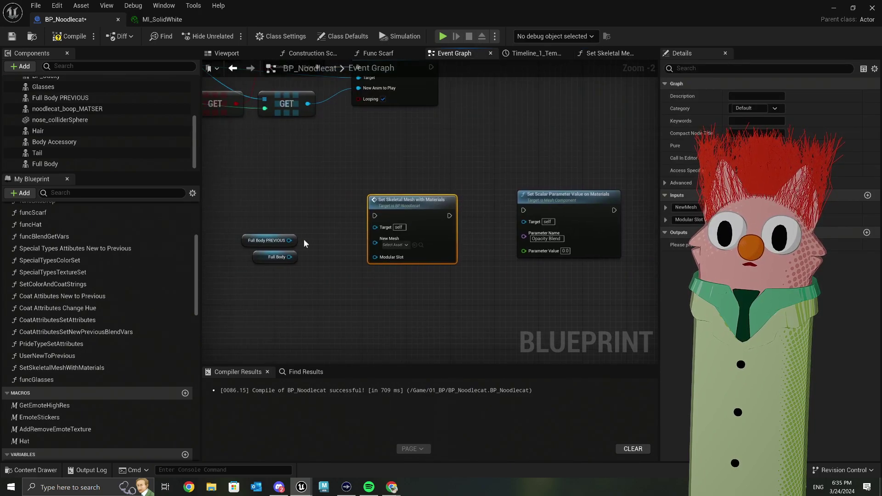
{"action": "left_click_drag", "start_coordinate": [289, 240], "coordinate": [375, 258]}
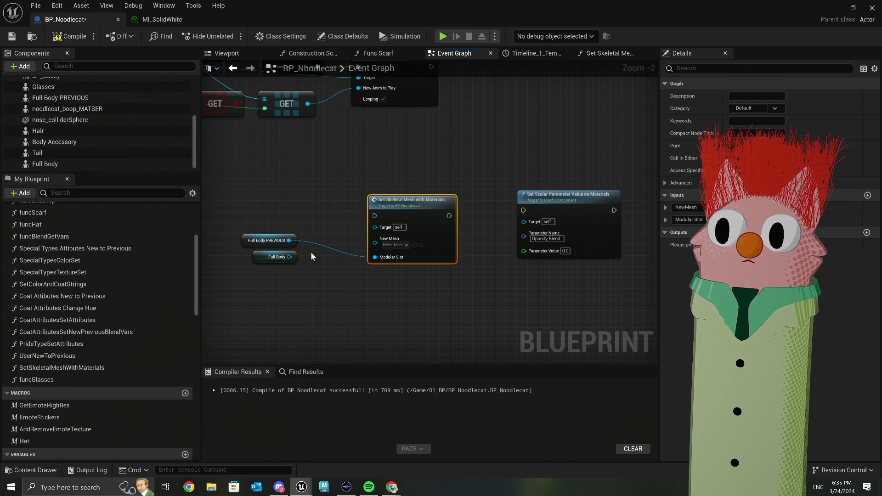
Step: Move the Full Body getter below the other Event Graph nodes
{"action": "scroll", "coordinate": [310, 251], "scroll_direction": "down", "scroll_amount": 4}
{"action": "right_click_drag", "start_coordinate": [329, 214], "coordinate": [482, 340]}
{"action": "scroll", "coordinate": [378, 248], "scroll_direction": "up", "scroll_amount": 3}
{"action": "scroll", "coordinate": [367, 255], "scroll_direction": "down", "scroll_amount": 2}
{"action": "scroll", "coordinate": [482, 341], "scroll_direction": "up", "scroll_amount": 2}
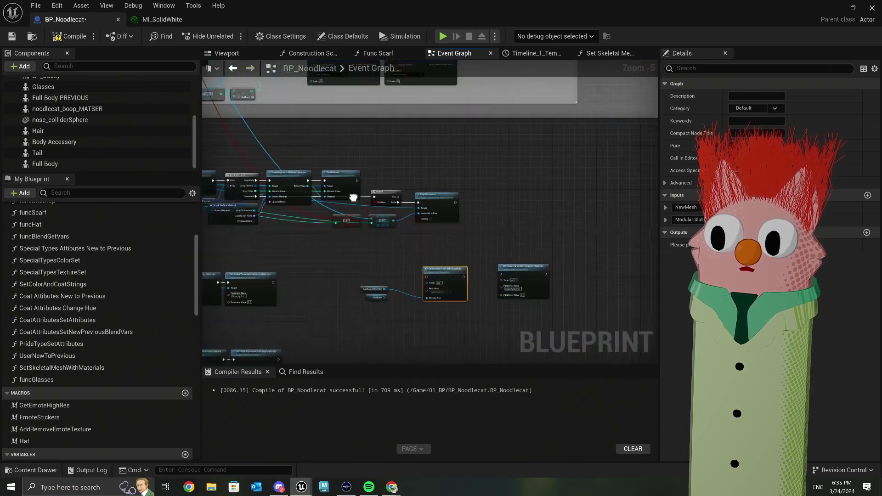
{"action": "scroll", "coordinate": [395, 282], "scroll_direction": "up", "scroll_amount": 1}
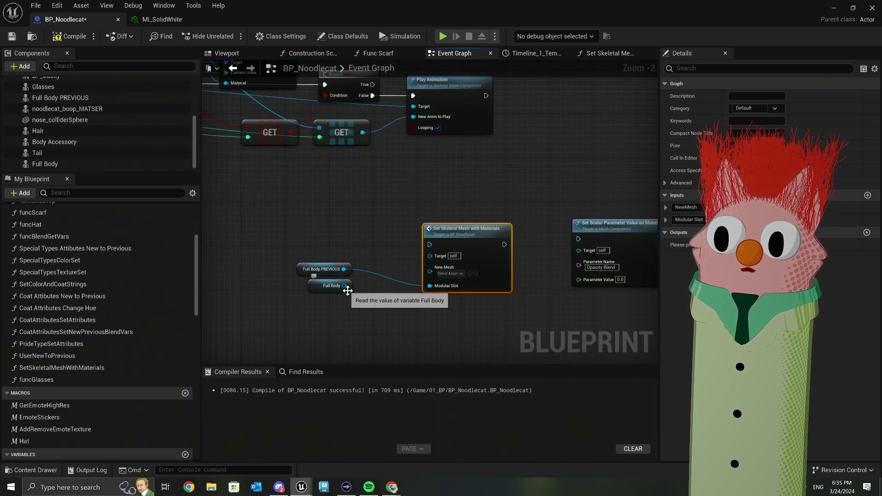
{"action": "left_click_drag", "start_coordinate": [343, 292], "coordinate": [343, 353]}
{"action": "scroll", "coordinate": [128, 349], "scroll_direction": "down", "scroll_amount": 10}
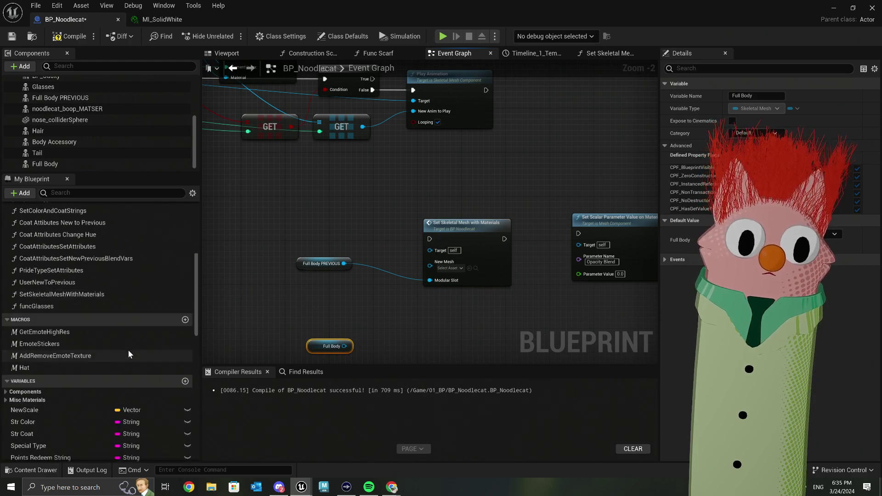
{"action": "scroll", "coordinate": [126, 350], "scroll_direction": "up", "scroll_amount": 5}
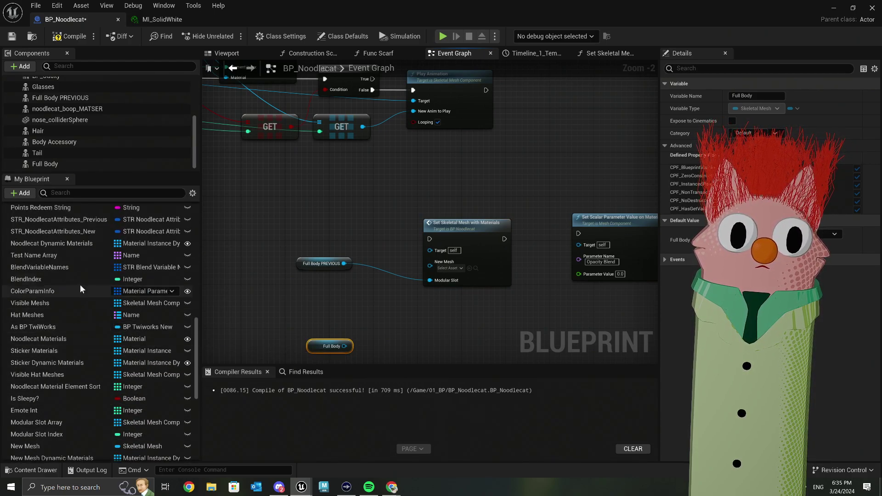
{"action": "scroll", "coordinate": [79, 283], "scroll_direction": "down", "scroll_amount": 2}
{"action": "scroll", "coordinate": [306, 224], "scroll_direction": "down", "scroll_amount": 5}
{"action": "scroll", "coordinate": [304, 221], "scroll_direction": "up", "scroll_amount": 4}
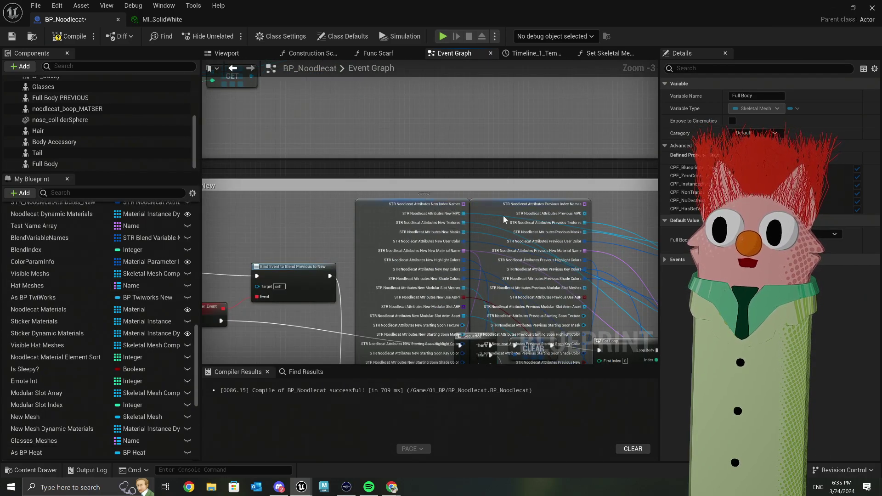
Step: Paste copies of the STR Noodlecat attribute nodes above the new nodes
{"action": "left_click", "coordinate": [503, 219]}
{"action": "scroll", "coordinate": [506, 219], "scroll_direction": "down", "scroll_amount": 5}
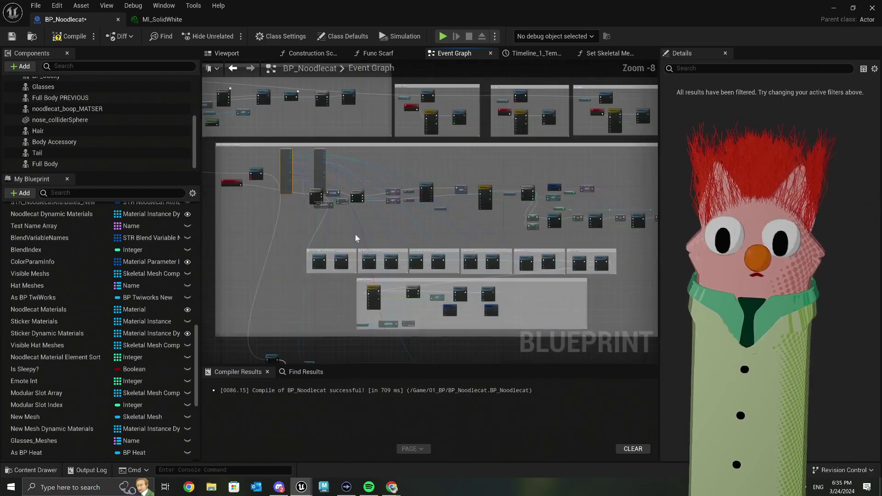
{"action": "mouse_move", "coordinate": [354, 235]}
{"action": "right_mouse_down"}
{"action": "mouse_move", "coordinate": [351, 246]}
{"action": "mouse_move", "coordinate": [294, 230]}
{"action": "mouse_move", "coordinate": [340, 230]}
{"action": "right_mouse_up"}
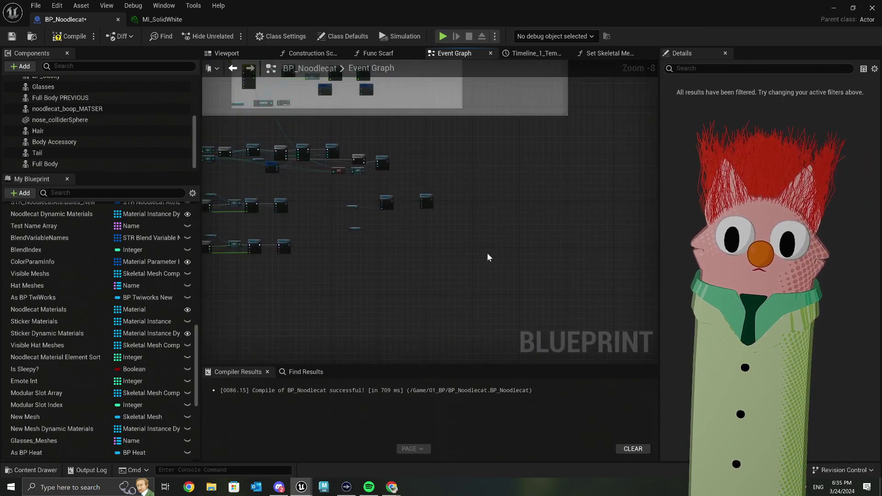
{"action": "right_click_drag", "start_coordinate": [499, 332], "coordinate": [505, 318]}
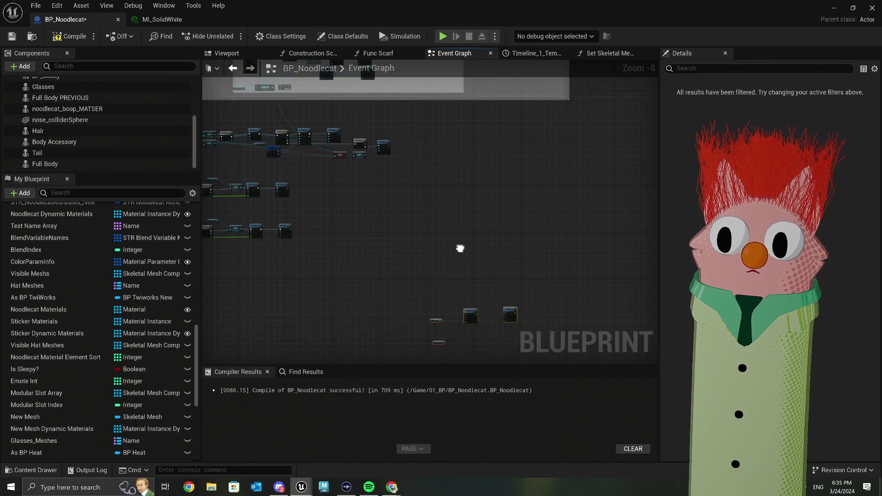
{"action": "key", "text": "ctrl+v"}
{"action": "scroll", "coordinate": [439, 252], "scroll_direction": "up", "scroll_amount": 4}
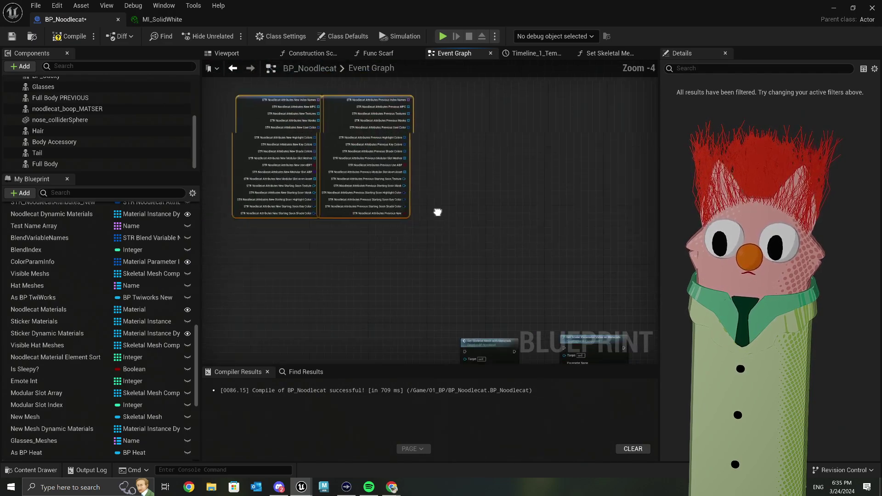
{"action": "left_click_drag", "start_coordinate": [325, 204], "coordinate": [379, 271]}
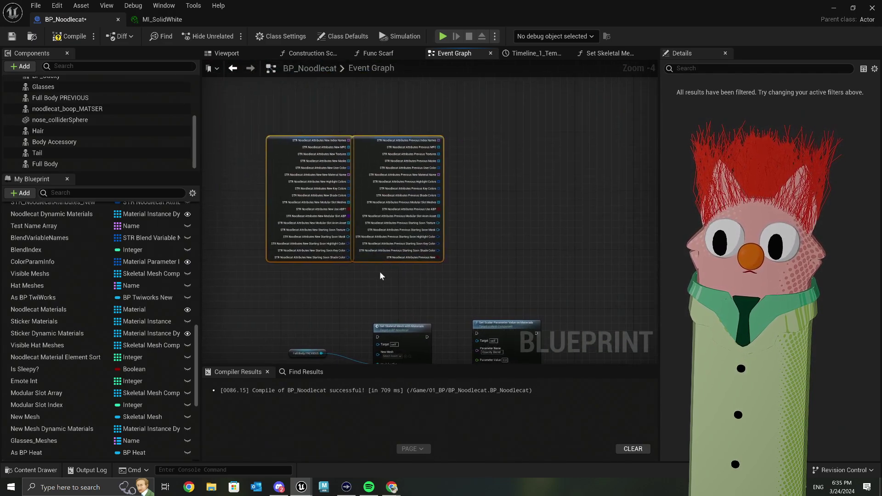
{"action": "scroll", "coordinate": [377, 266], "scroll_direction": "up", "scroll_amount": 2}
{"action": "left_click", "coordinate": [385, 256]}
{"action": "right_click_drag", "start_coordinate": [385, 256], "coordinate": [371, 150]}
{"action": "right_click_drag", "start_coordinate": [299, 296], "coordinate": [317, 258]}
Step: Move Full Body PREVIOUS down next to the Full Body getter
{"action": "left_click_drag", "start_coordinate": [304, 238], "coordinate": [316, 324]}
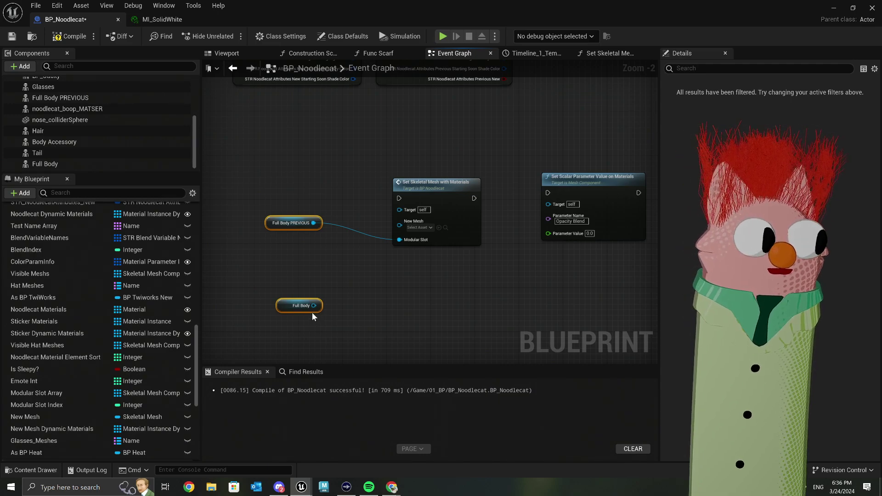
{"action": "right_click_drag", "start_coordinate": [326, 243], "coordinate": [327, 256]}
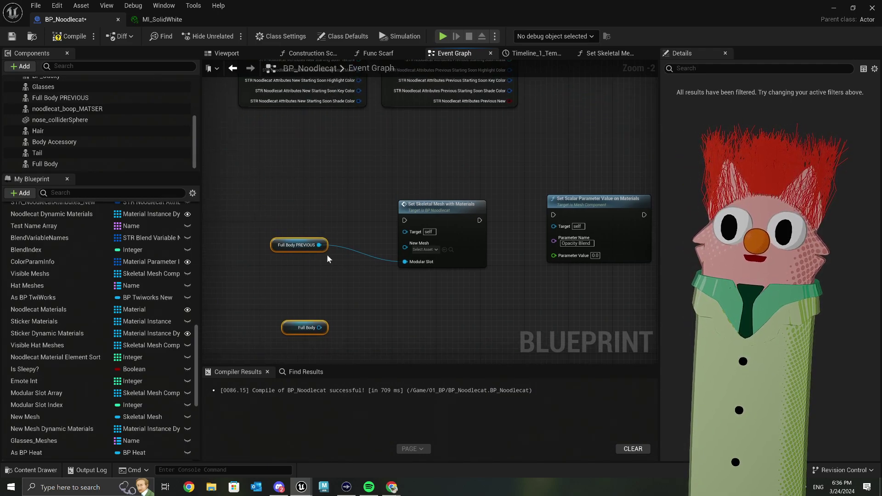
{"action": "left_click", "coordinate": [327, 255]}
{"action": "left_click_drag", "start_coordinate": [327, 255], "coordinate": [323, 316]}
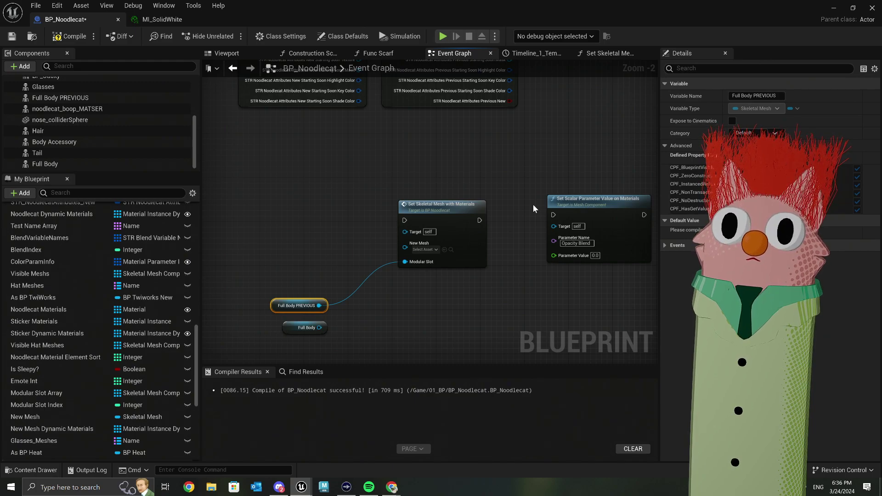
Step: Open the DATA_SpecialTypeAttributes table from 06_DataStructures and review its modular slot entries
{"action": "left_click", "coordinate": [833, 9]}
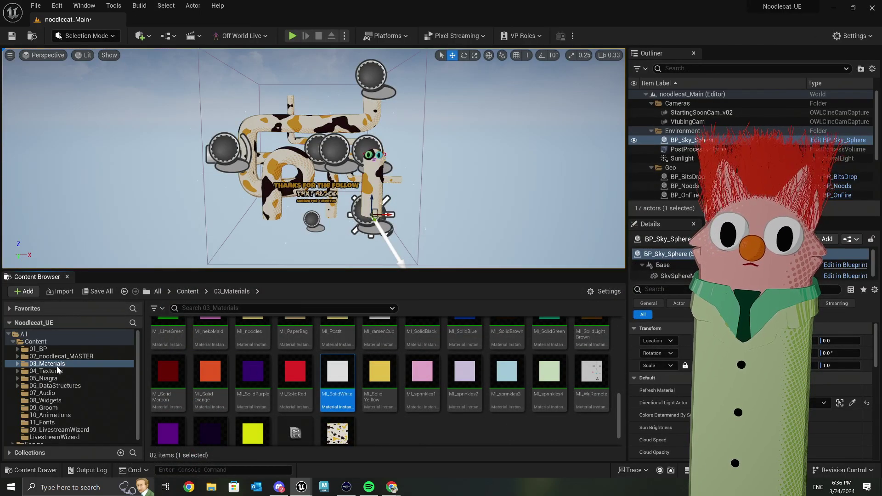
{"action": "left_click", "coordinate": [60, 386]}
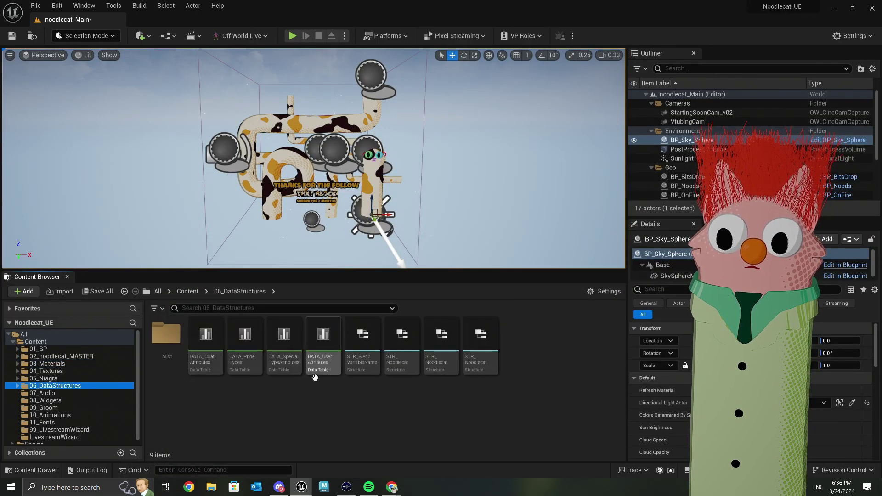
{"action": "double_click", "coordinate": [289, 347]}
{"action": "scroll", "coordinate": [306, 323], "scroll_direction": "down", "scroll_amount": 5}
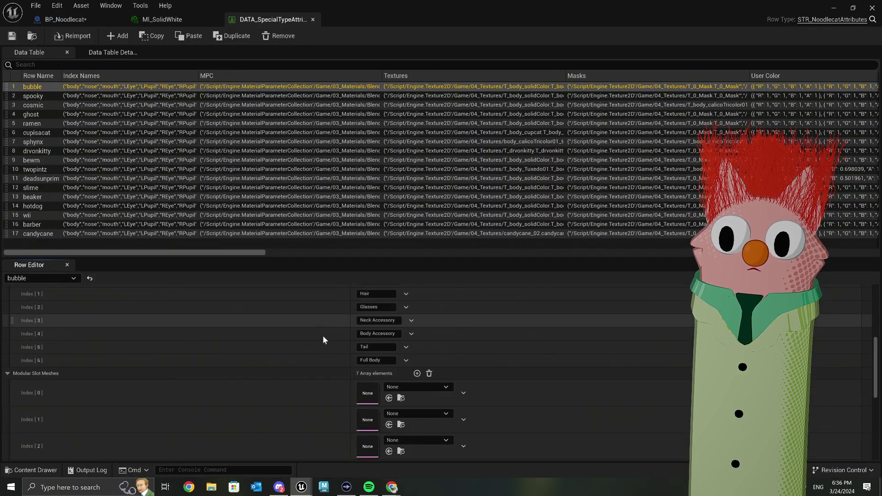
Step: Reopen the BP_Noodlecat Blueprint from the 01_BP folder
{"action": "left_click", "coordinate": [834, 9]}
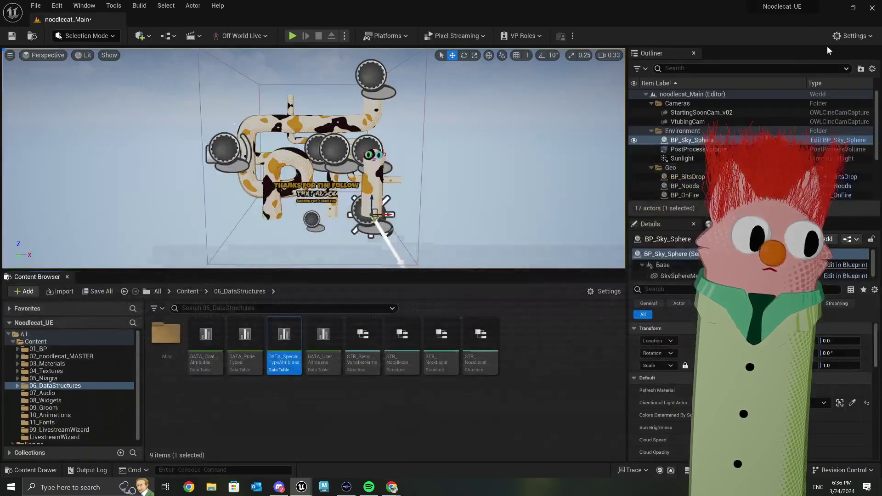
{"action": "left_click", "coordinate": [62, 350]}
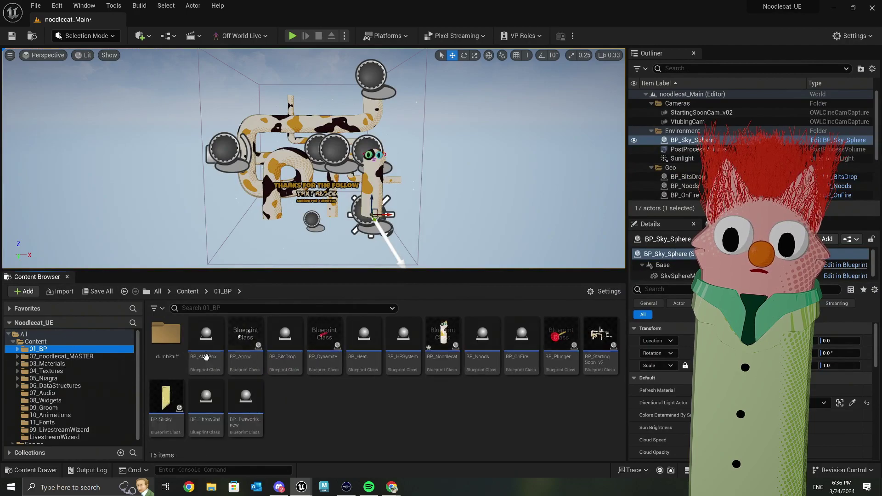
{"action": "double_click", "coordinate": [443, 341]}
Step: Add a GET on Previous Modular Slot Meshes, connect it to New Mesh, and align Full Body PREVIOUS beneath
{"action": "right_click_drag", "start_coordinate": [313, 171], "coordinate": [318, 268]}
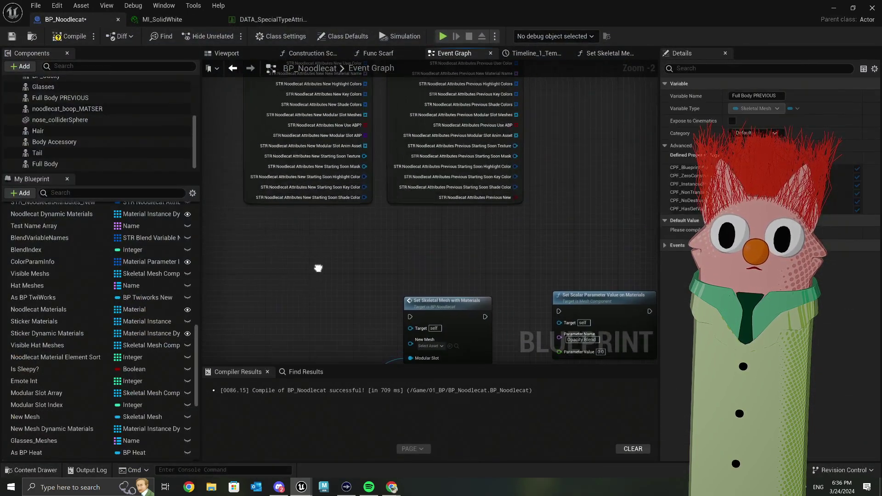
{"action": "right_click_drag", "start_coordinate": [379, 252], "coordinate": [374, 304]}
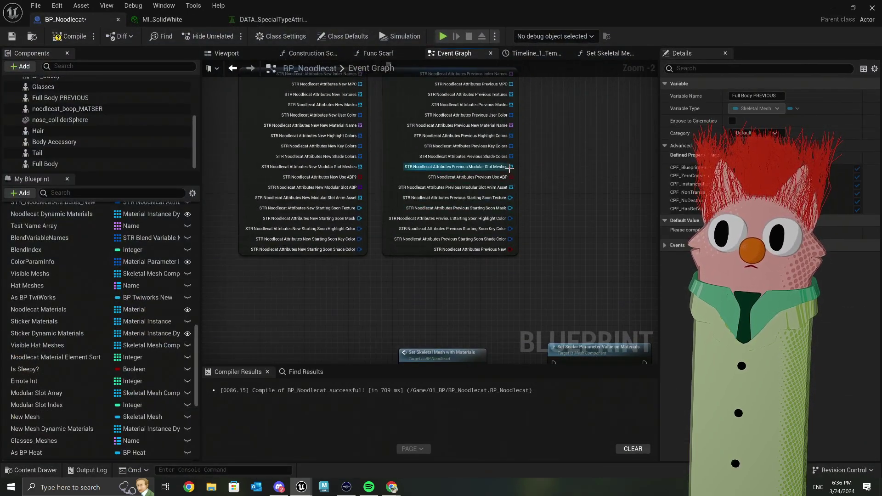
{"action": "left_click_drag", "start_coordinate": [510, 168], "coordinate": [288, 228]}
{"action": "type", "text": "get"}
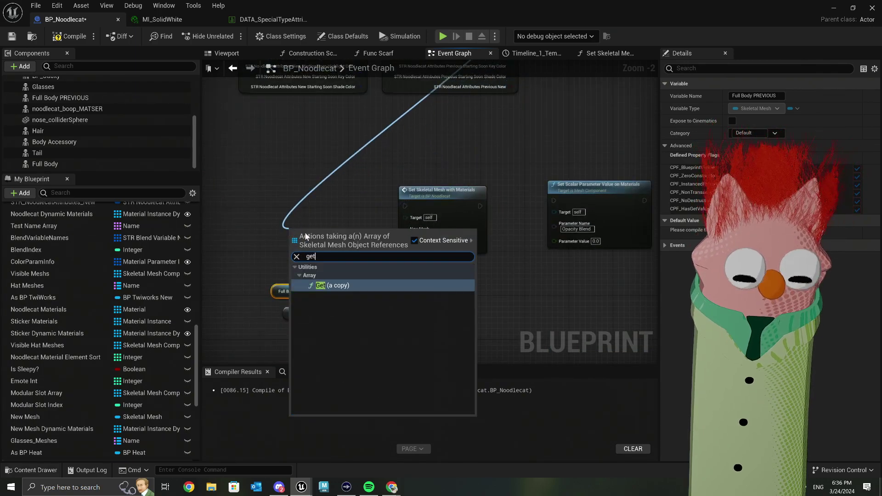
{"action": "left_click", "coordinate": [346, 288]}
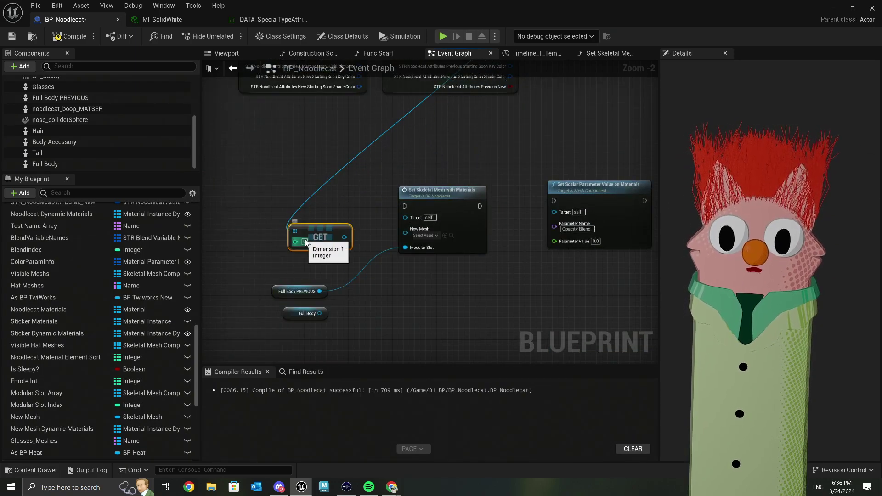
{"action": "left_click", "coordinate": [332, 262]}
{"action": "left_click_drag", "start_coordinate": [344, 237], "coordinate": [405, 233]}
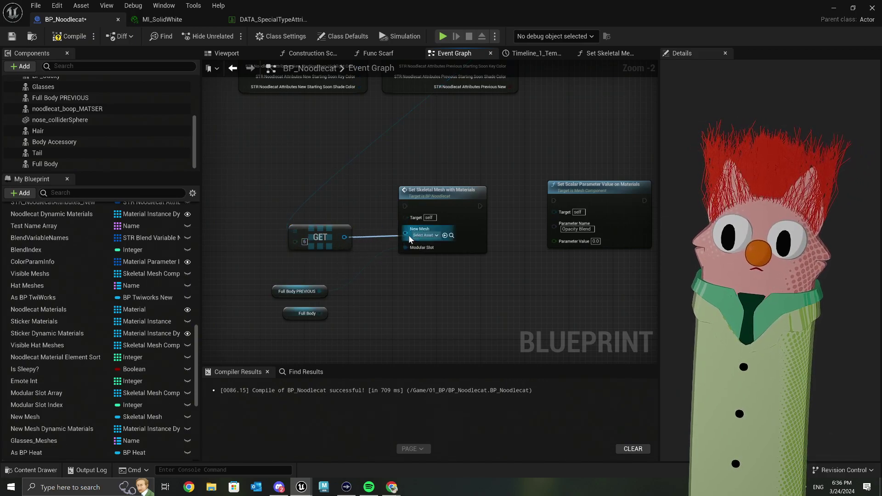
{"action": "left_click_drag", "start_coordinate": [339, 237], "coordinate": [371, 231]}
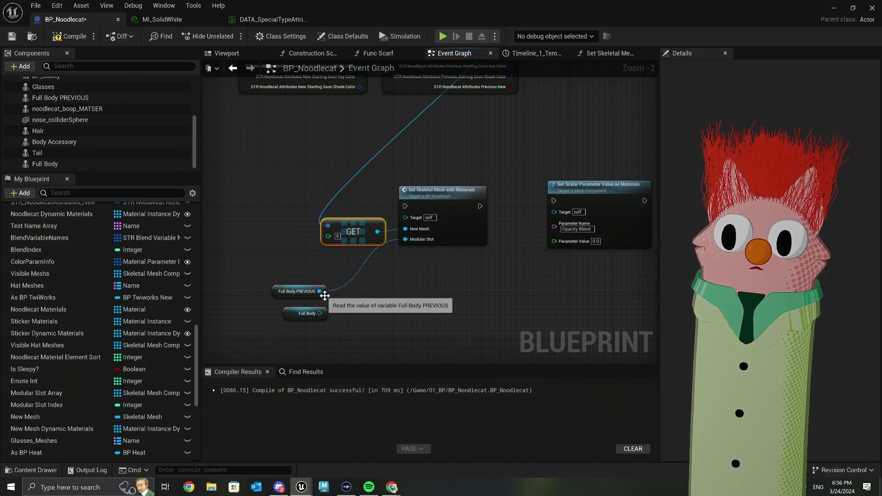
{"action": "left_click_drag", "start_coordinate": [324, 295], "coordinate": [374, 262]}
Step: Duplicate the GET and Set Skeletal Mesh with Materials pair and move the copy aside
{"action": "right_click_drag", "start_coordinate": [421, 304], "coordinate": [393, 270]}
{"action": "right_click_drag", "start_coordinate": [348, 293], "coordinate": [453, 351]}
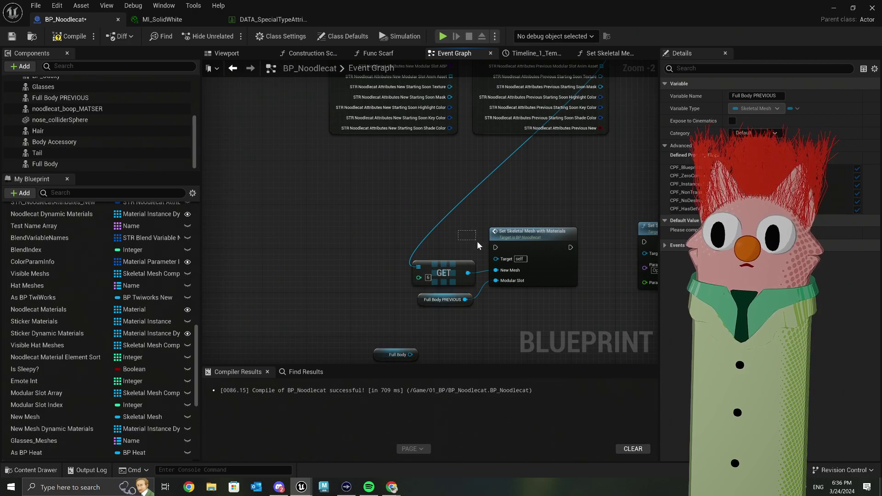
{"action": "left_click_drag", "start_coordinate": [477, 241], "coordinate": [511, 267]}
{"action": "key", "text": "ctrl+c"}
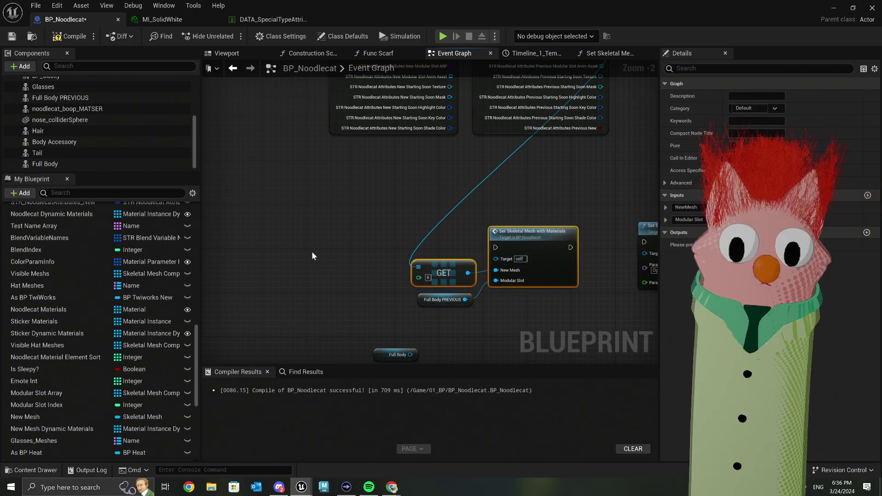
{"action": "key", "text": "ctrl+v"}
{"action": "left_click_drag", "start_coordinate": [329, 230], "coordinate": [496, 248]}
Step: Connect Full Body to the copy's Modular Slot and feed its GET from New Modular Slot Meshes
{"action": "right_click_drag", "start_coordinate": [496, 248], "coordinate": [624, 241]}
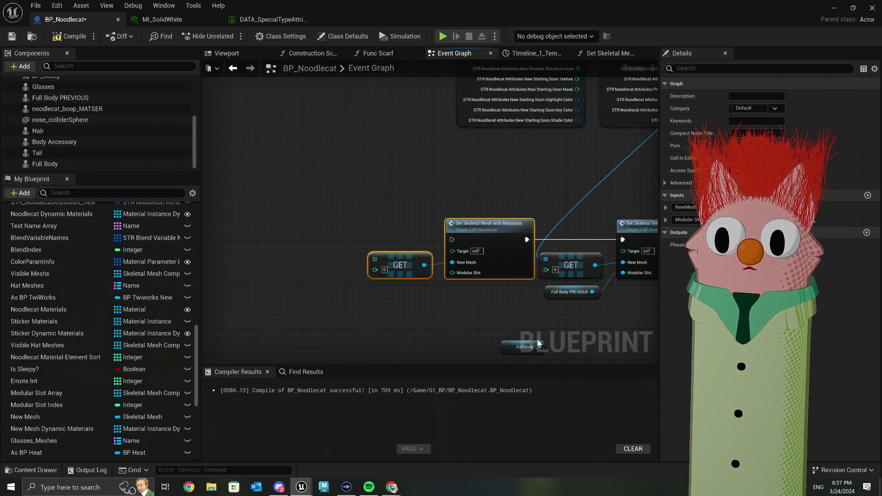
{"action": "left_click_drag", "start_coordinate": [545, 344], "coordinate": [450, 274]}
{"action": "left_click_drag", "start_coordinate": [383, 303], "coordinate": [421, 293]}
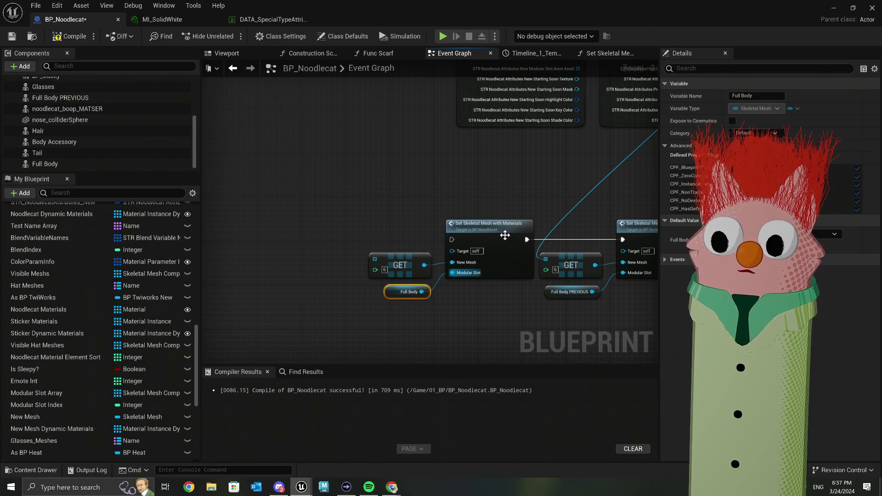
{"action": "right_click_drag", "start_coordinate": [504, 236], "coordinate": [375, 330]}
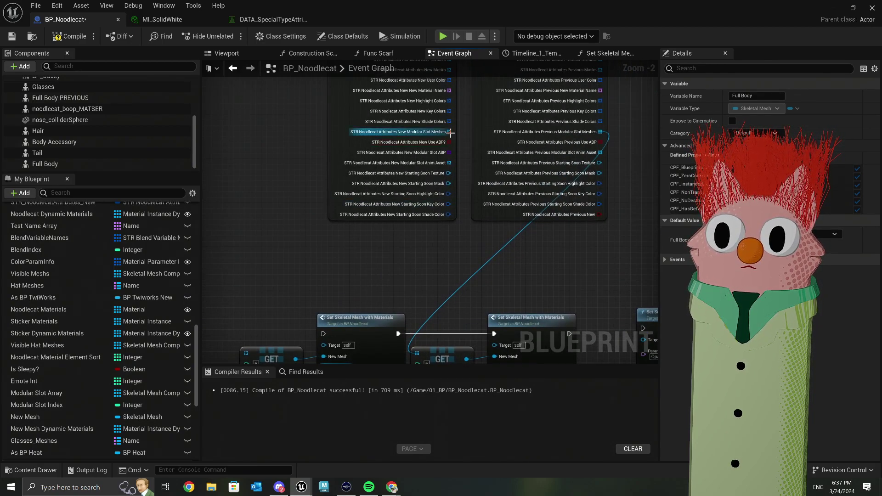
{"action": "left_click_drag", "start_coordinate": [450, 132], "coordinate": [246, 319]}
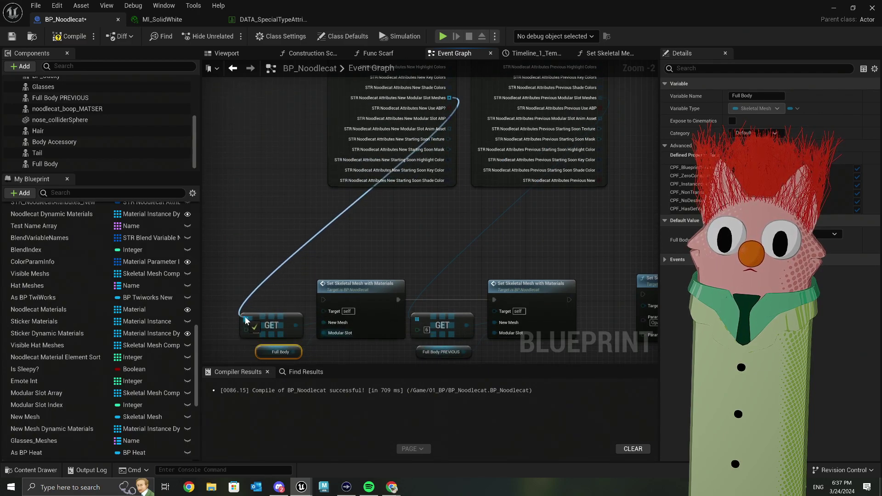
{"action": "right_click_drag", "start_coordinate": [356, 350], "coordinate": [339, 309]}
Step: Move the Set Scalar Parameter node down and box-select both GET and Set Skeletal Mesh pairs
{"action": "right_click_drag", "start_coordinate": [387, 331], "coordinate": [380, 329]}
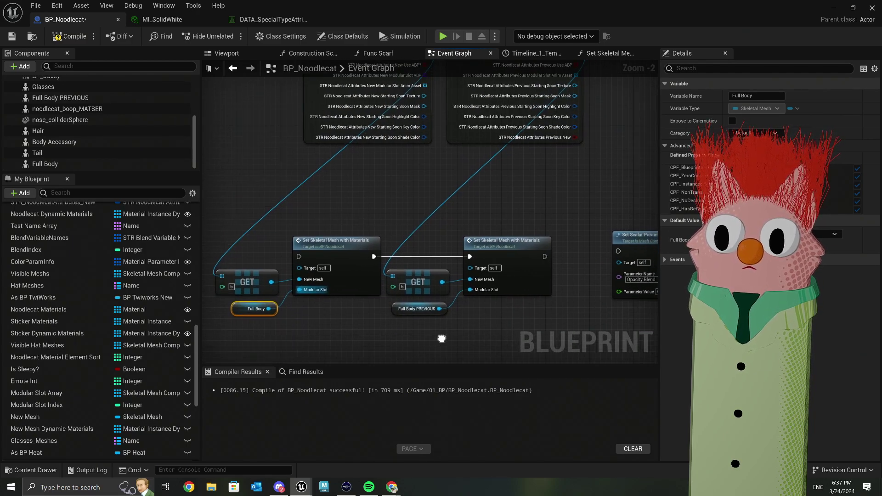
{"action": "right_click_drag", "start_coordinate": [460, 344], "coordinate": [381, 338]}
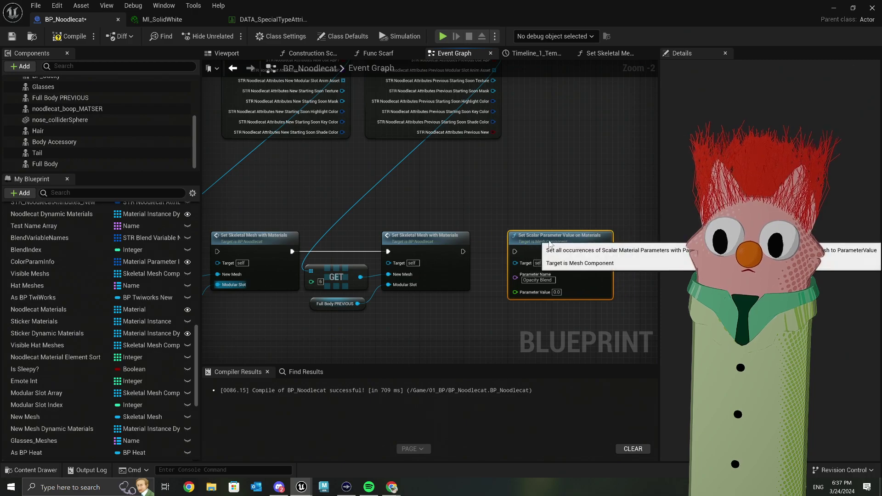
{"action": "left_click_drag", "start_coordinate": [563, 247], "coordinate": [453, 297]}
{"action": "right_click_drag", "start_coordinate": [453, 296], "coordinate": [377, 427]}
{"action": "left_click_drag", "start_coordinate": [261, 224], "coordinate": [556, 319]}
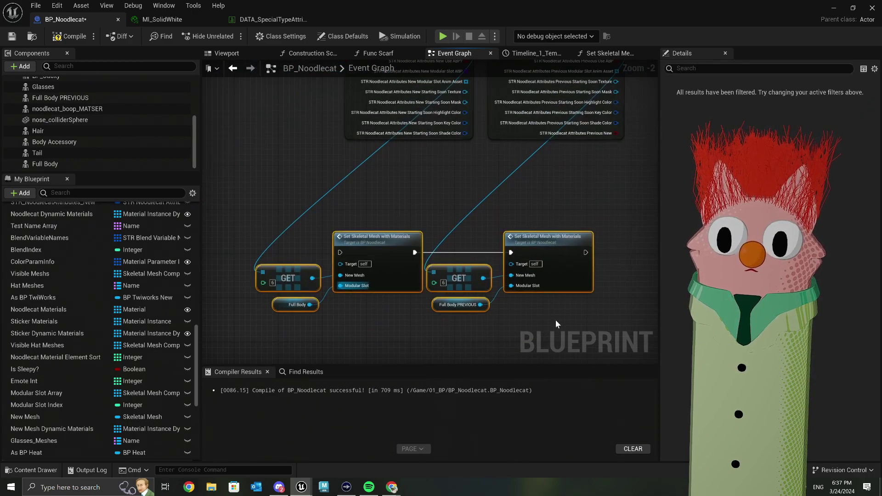
Step: Wrap the selected pairs in a 'Set New to Previous' comment and place the Set Scalar node beneath it
{"action": "type", "text": "c"}
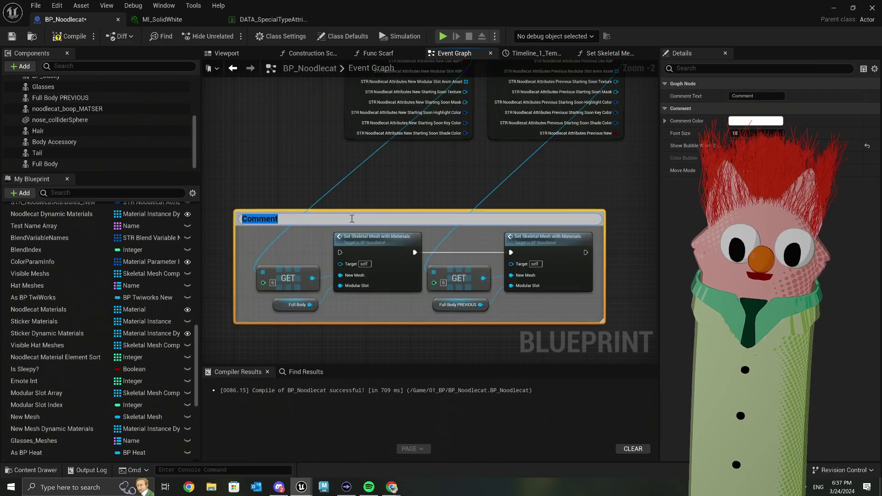
{"action": "type", "text": "Set New t"}
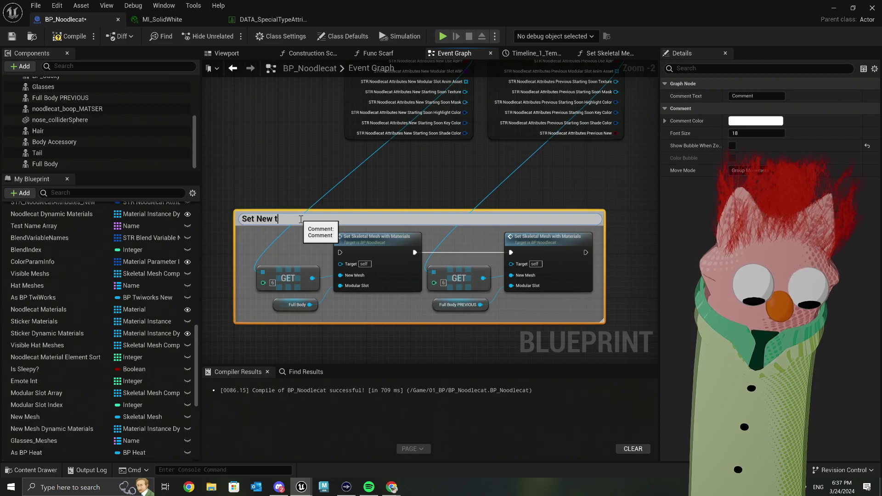
{"action": "type", "text": "o Previous"}
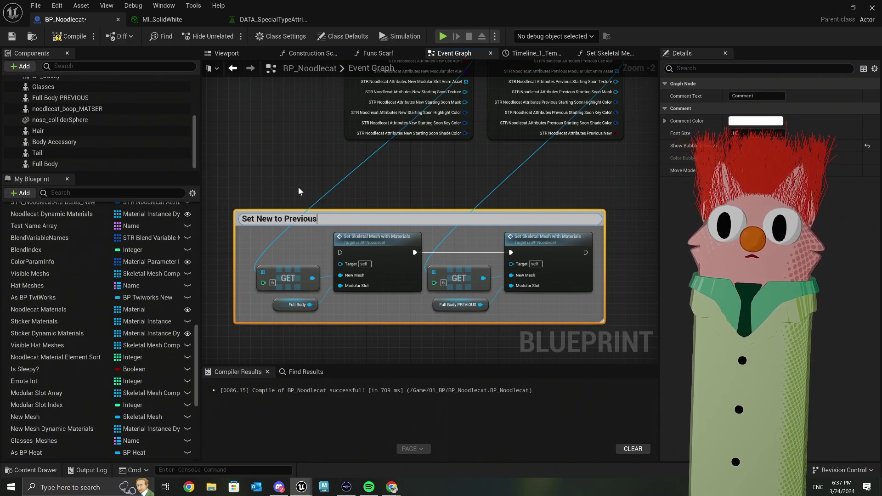
{"action": "key", "text": "Return"}
{"action": "right_click_drag", "start_coordinate": [398, 304], "coordinate": [397, 200]}
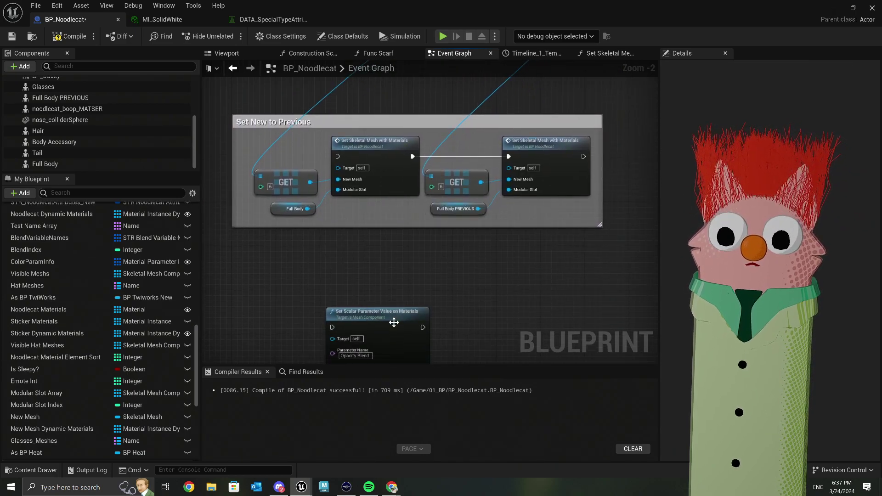
{"action": "left_click_drag", "start_coordinate": [393, 322], "coordinate": [322, 294]}
{"action": "right_click_drag", "start_coordinate": [354, 306], "coordinate": [354, 276]}
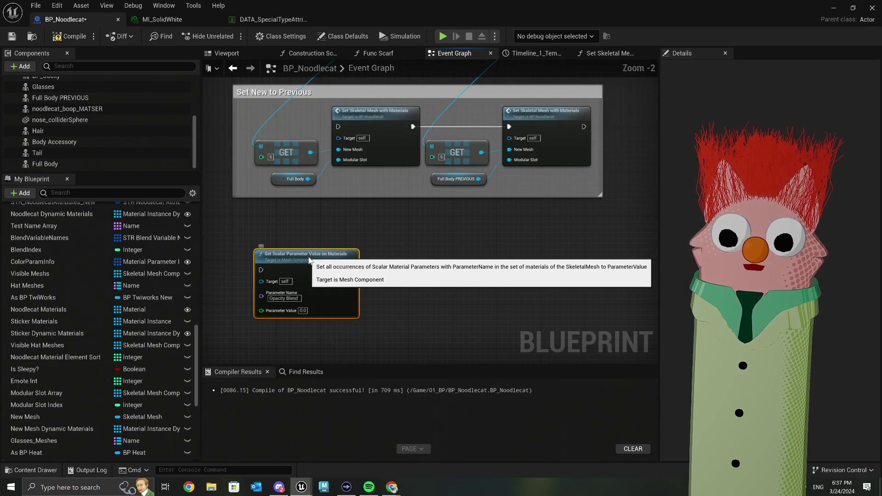
{"action": "left_click_drag", "start_coordinate": [309, 260], "coordinate": [294, 232]}
Step: Copy the Opacity 1-x Set Scalar Parameter node and paste it beside the Opacity Blend node
{"action": "scroll", "coordinate": [294, 232], "scroll_direction": "down", "scroll_amount": 2}
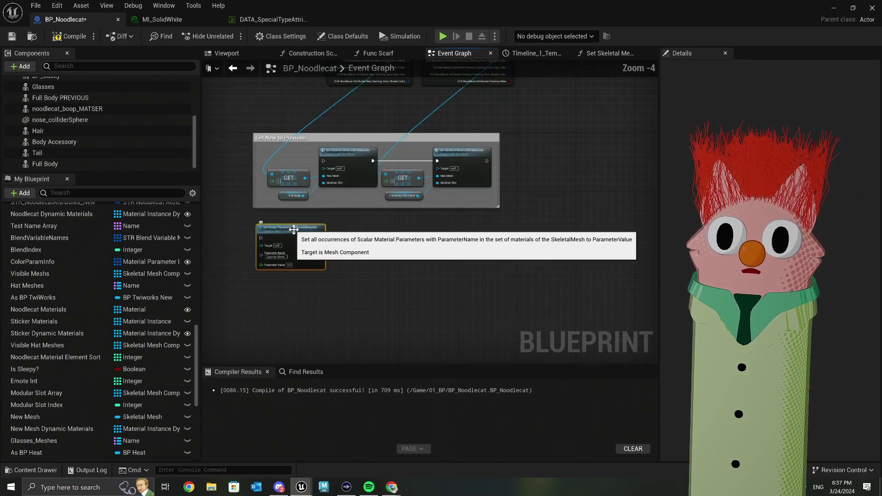
{"action": "right_click_drag", "start_coordinate": [294, 233], "coordinate": [512, 251]}
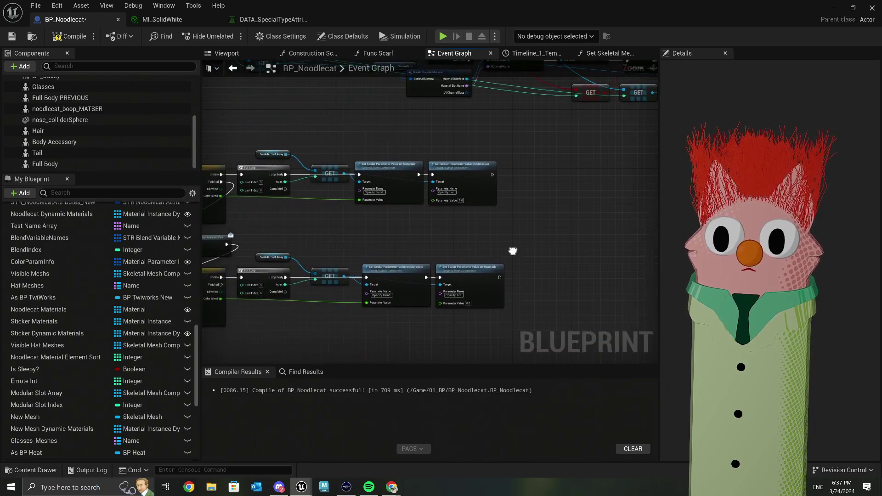
{"action": "left_click", "coordinate": [455, 183]}
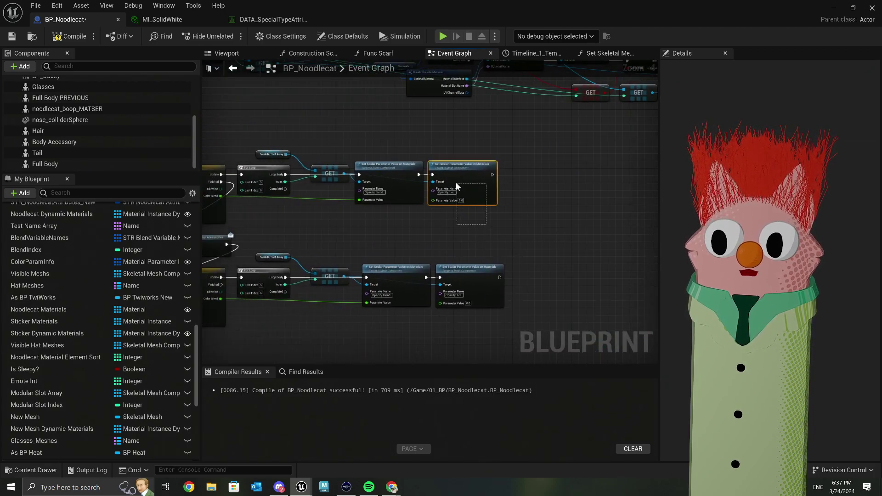
{"action": "scroll", "coordinate": [477, 197], "scroll_direction": "up", "scroll_amount": 4}
{"action": "right_click", "coordinate": [477, 198]}
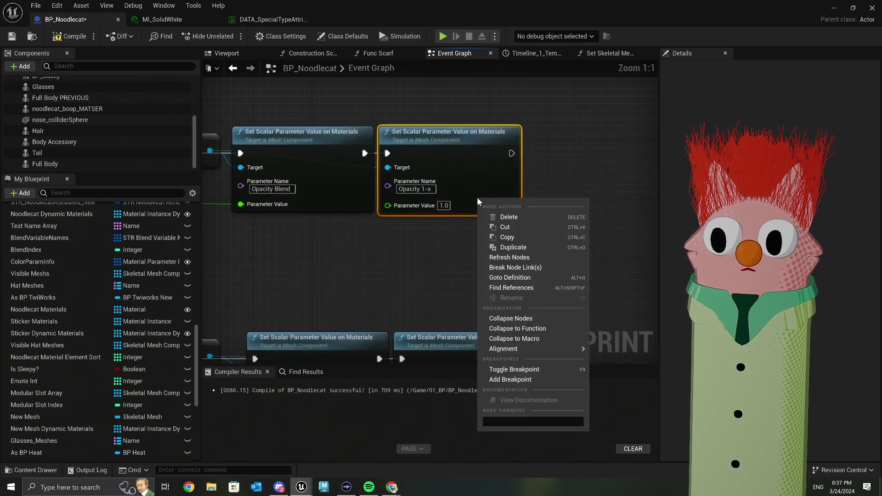
{"action": "left_click", "coordinate": [518, 239]}
{"action": "scroll", "coordinate": [522, 250], "scroll_direction": "down", "scroll_amount": 3}
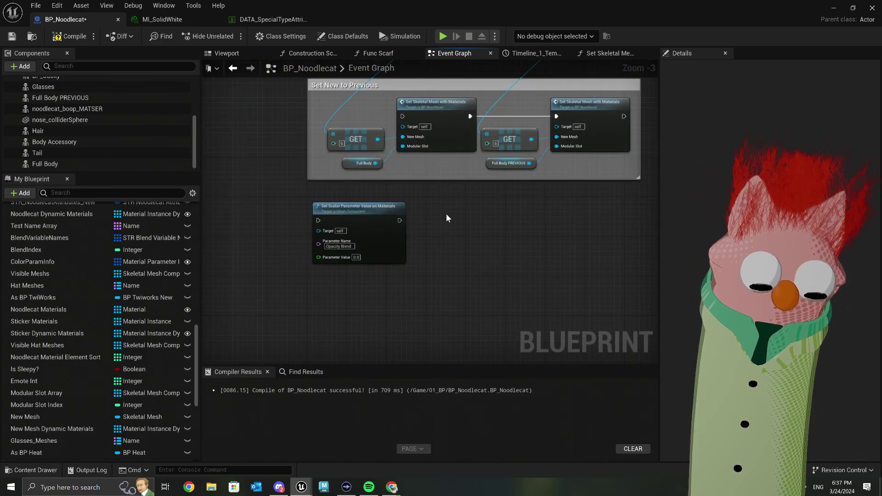
{"action": "key", "text": "ctrl+v"}
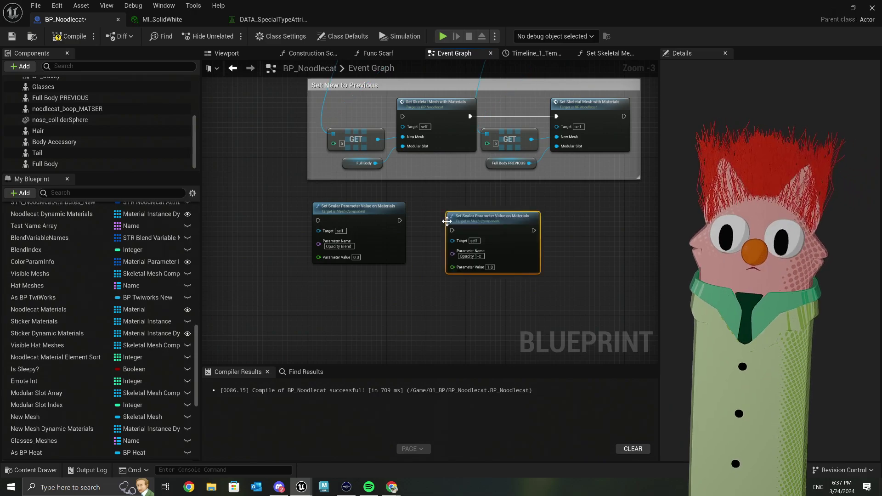